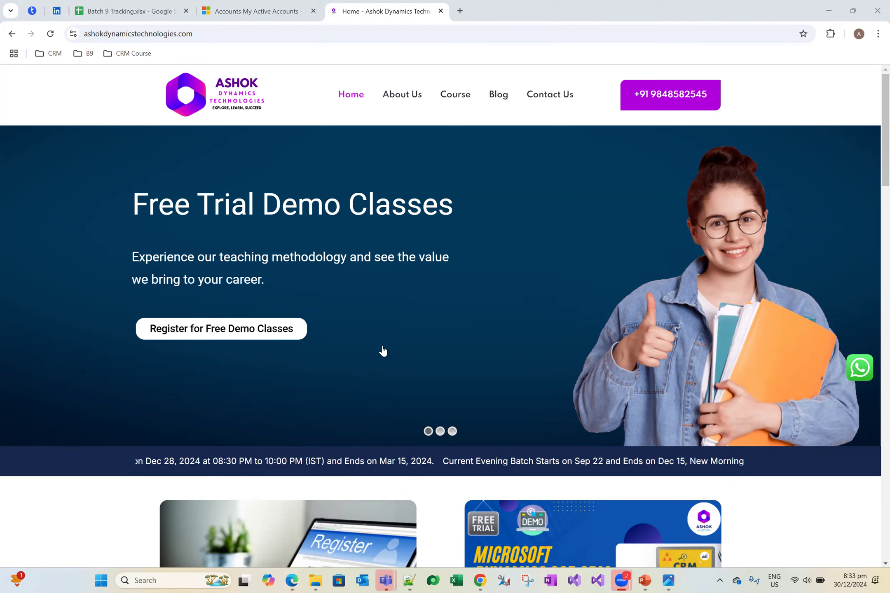
# - Delete the old separator and e-mail lines from the Notepad++ notes
pyautogui.click(293, 581)
pyautogui.click(145, 9)
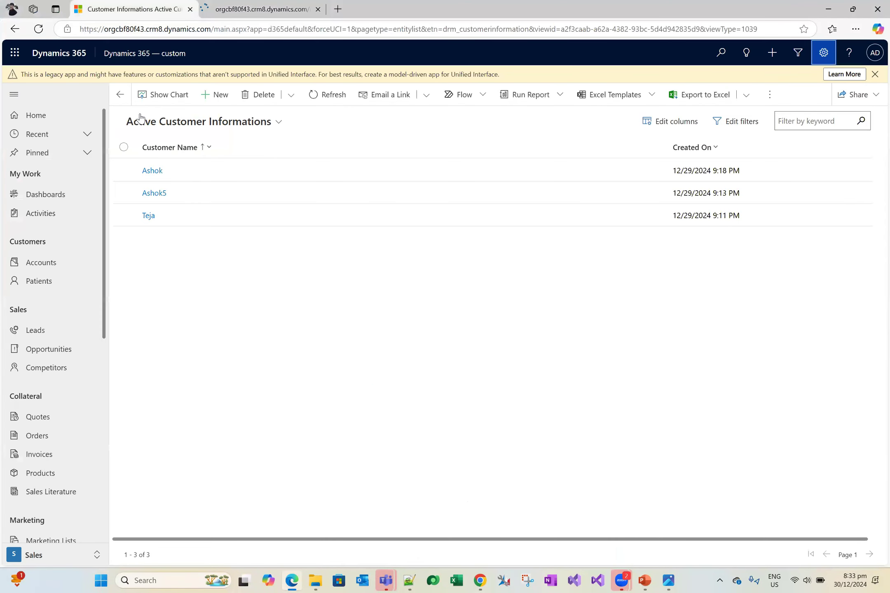
pyautogui.click(409, 580)
pyautogui.click(273, 227)
pyautogui.keyDown('shift'); pyautogui.click(34, 204); pyautogui.keyUp('shift')
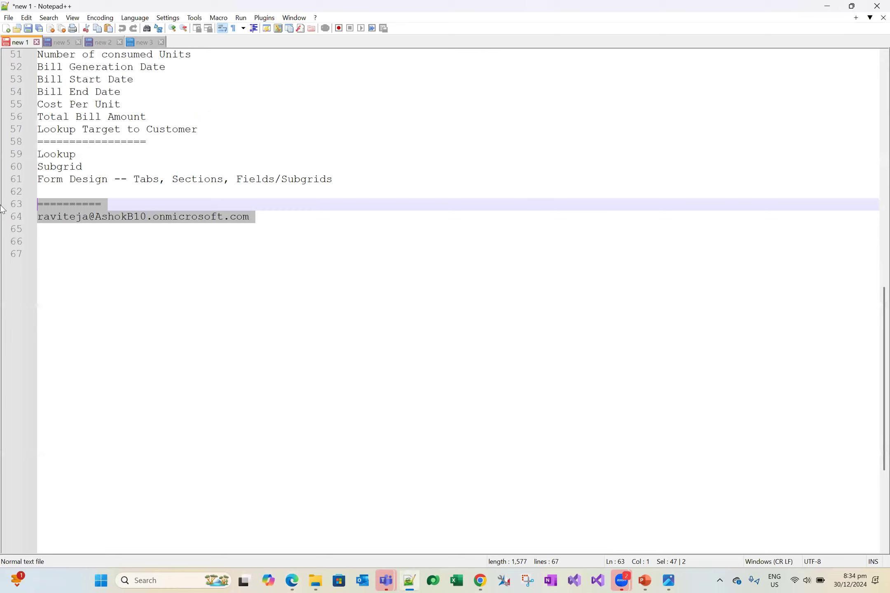
pyautogui.press('Delete')
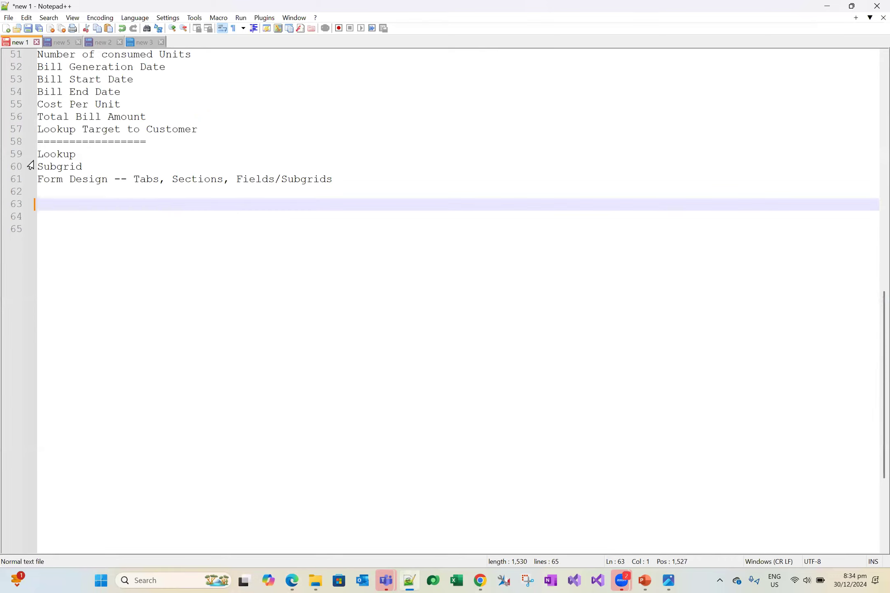
# - Add a row of '=' and the line 'Setup CRM system for power bill' below it
pyautogui.write('============================')
pyautogui.press('Return')
pyautogui.write('Seti')
pyautogui.press('Escape')
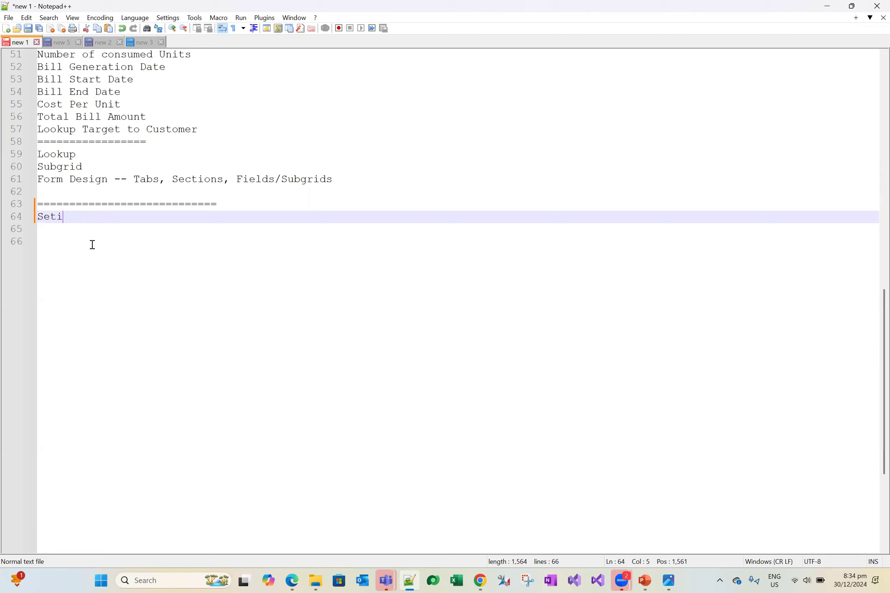
pyautogui.write('up s')
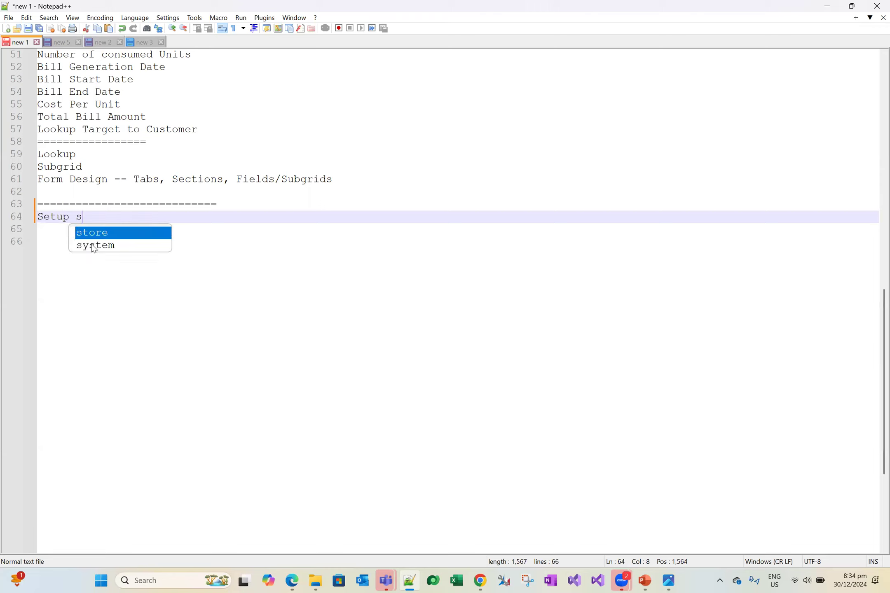
pyautogui.write('ystem for power bill')
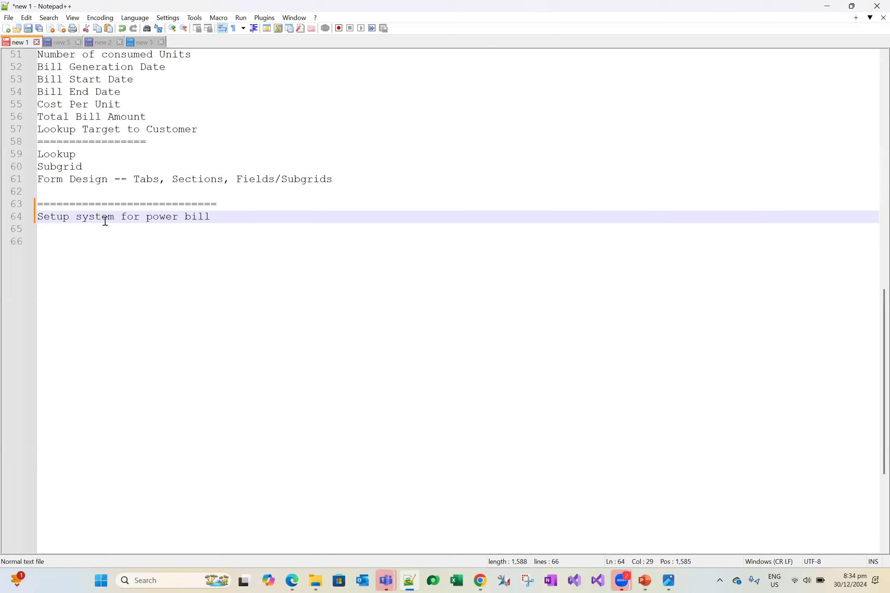
pyautogui.click(75, 217)
pyautogui.write('CRM')
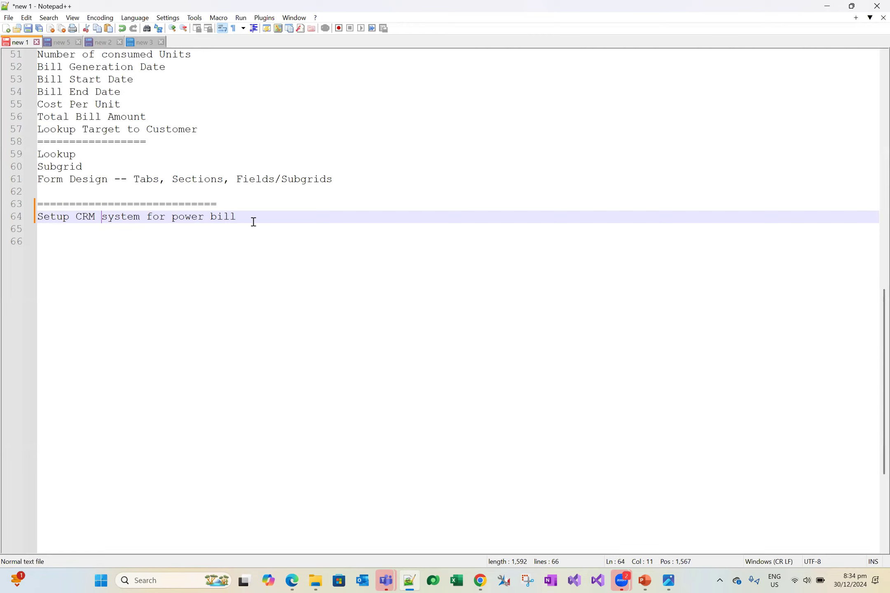
pyautogui.moveTo(273, 222); pyautogui.dragTo(5, 208)
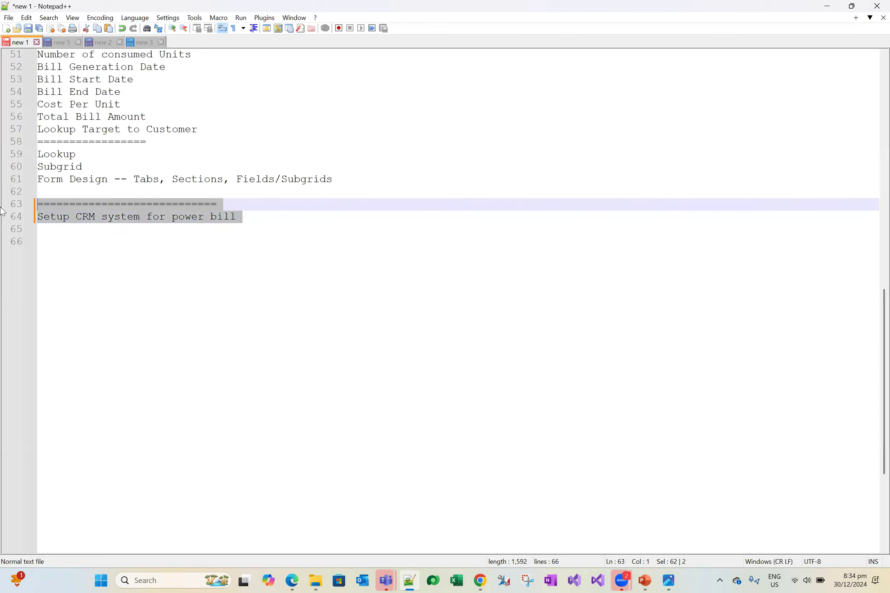
pyautogui.click(185, 226)
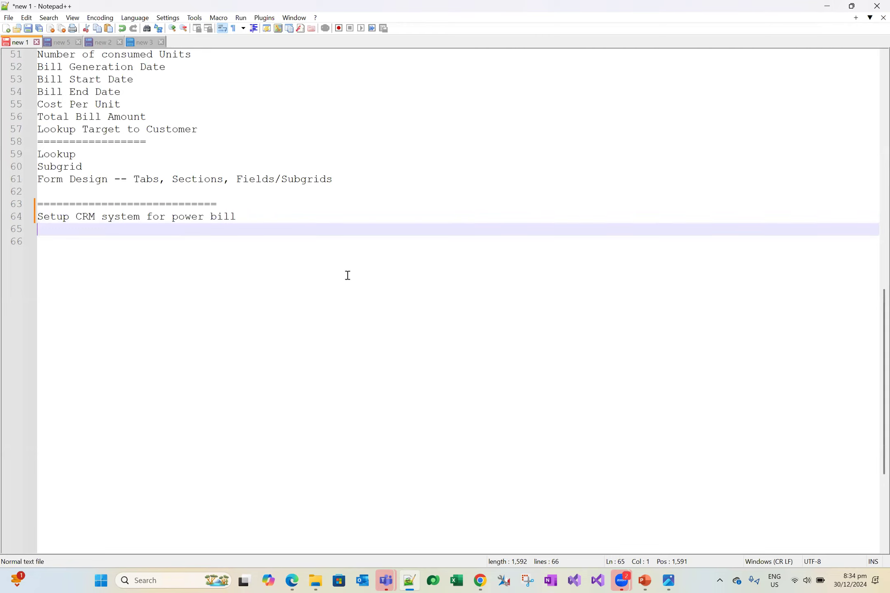
pyautogui.moveTo(270, 217); pyautogui.dragTo(6, 219)
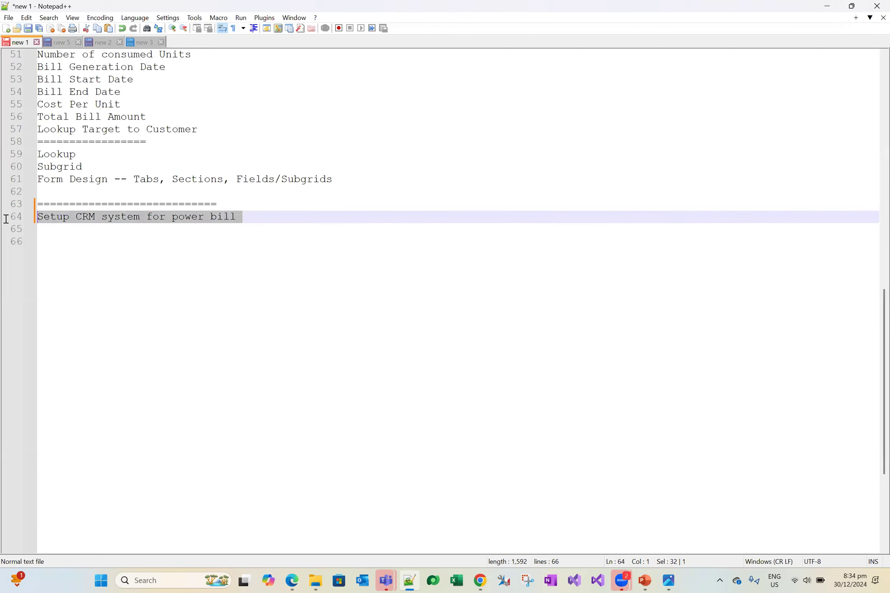
# - Narrow the Customer Name column, then open the Ashok record and return to the list
pyautogui.click(292, 580)
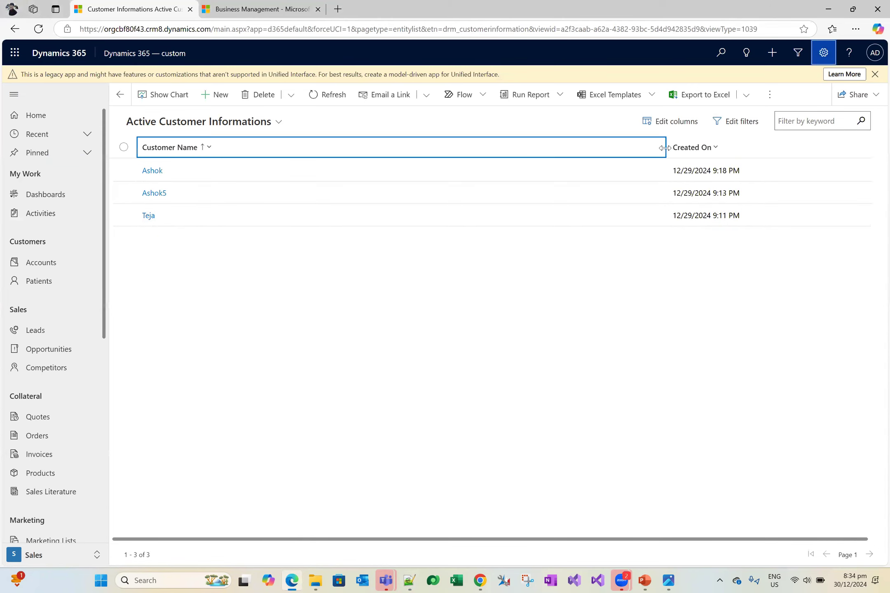
pyautogui.moveTo(664, 148); pyautogui.dragTo(558, 156)
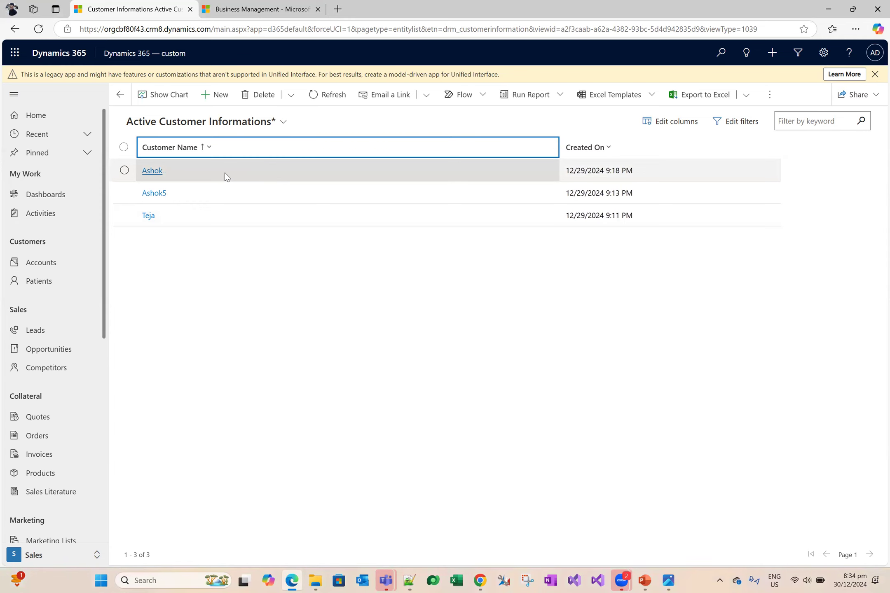
pyautogui.click(156, 175)
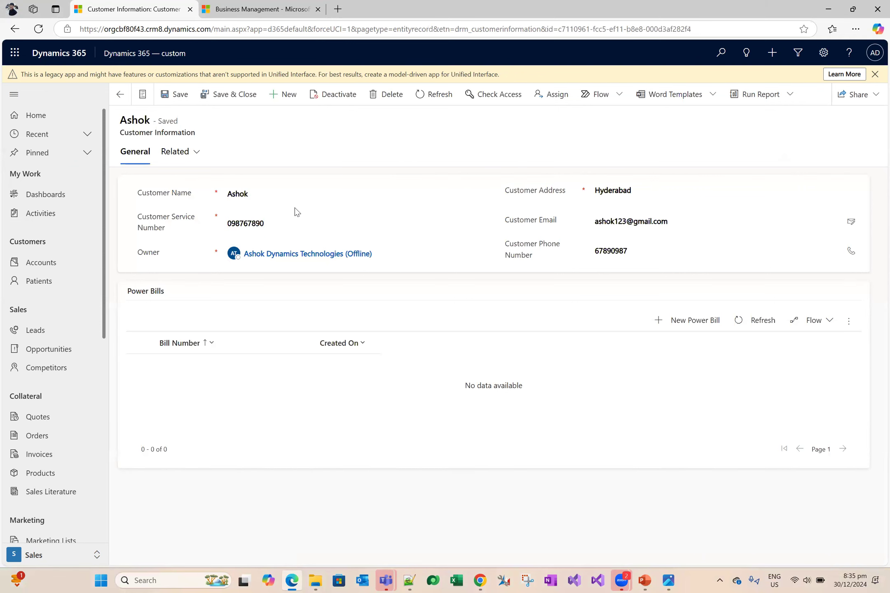
pyautogui.click(121, 95)
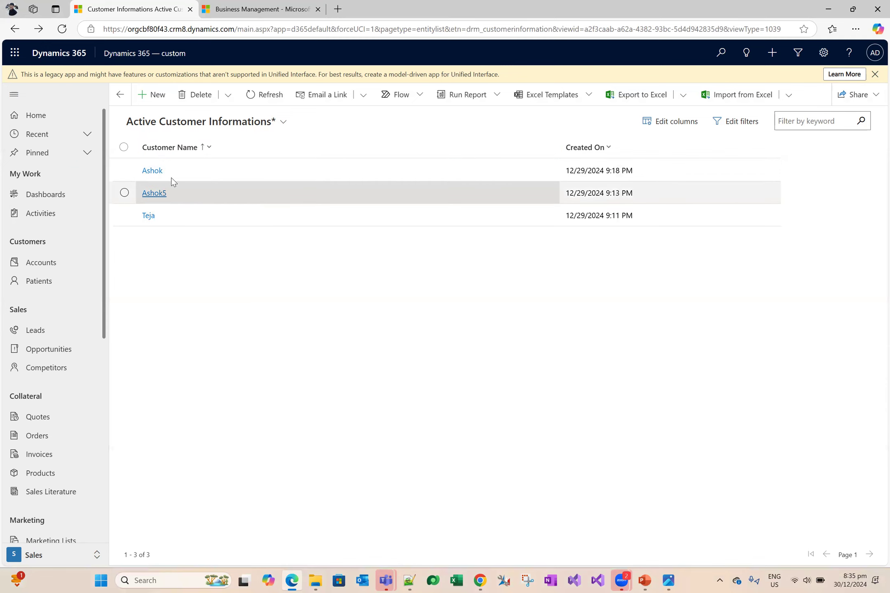
pyautogui.click(159, 171)
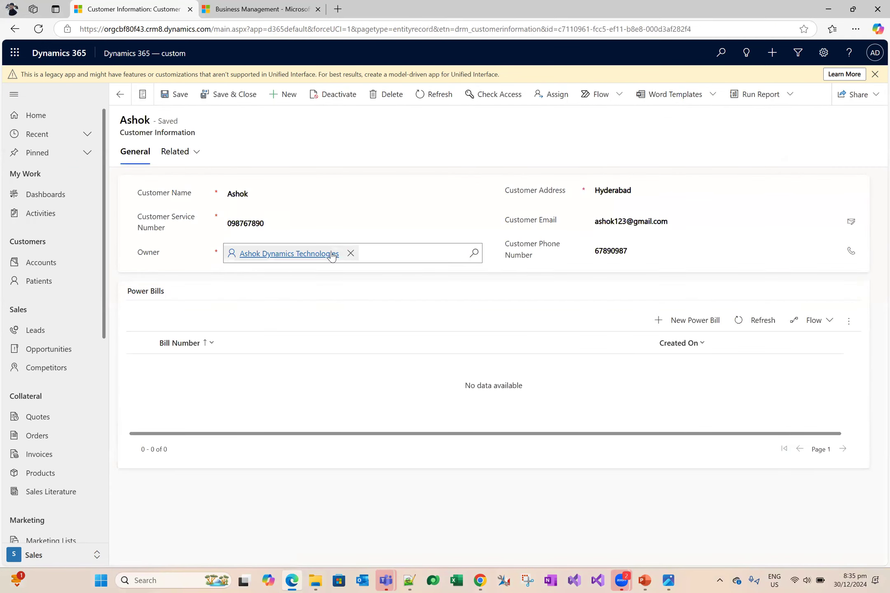
pyautogui.click(126, 97)
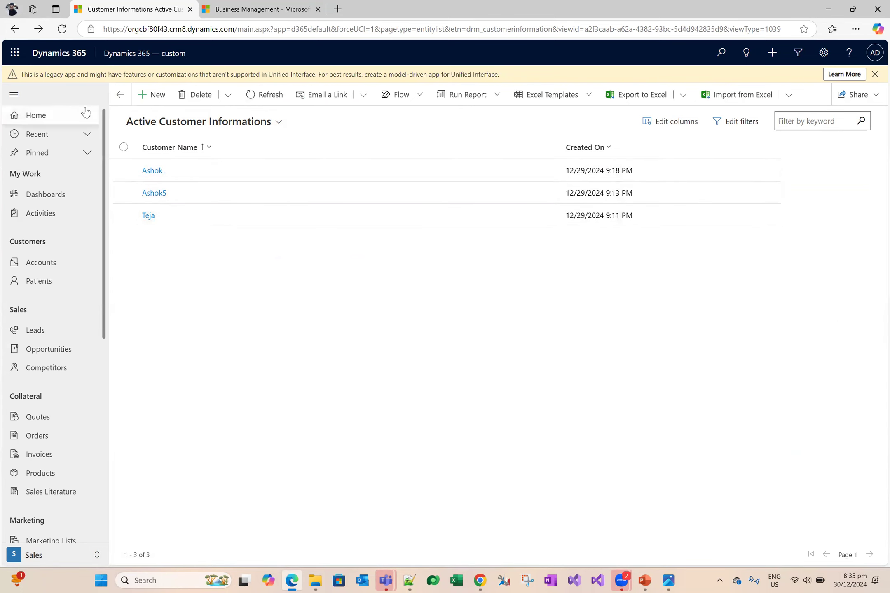
# - Remove the trailing 5 from customer Ashok5, save it as Ashok, then check the other Ashok record
pyautogui.click(14, 94)
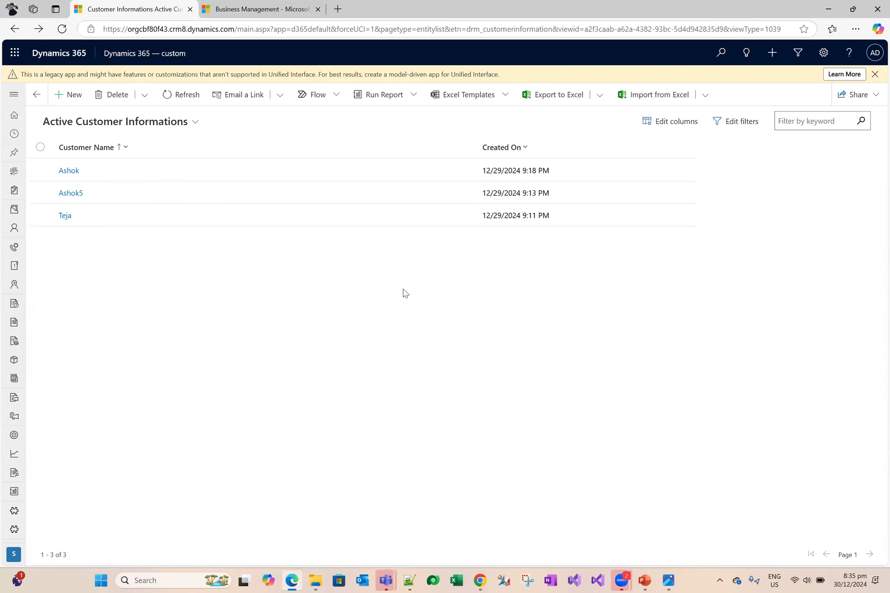
pyautogui.click(72, 195)
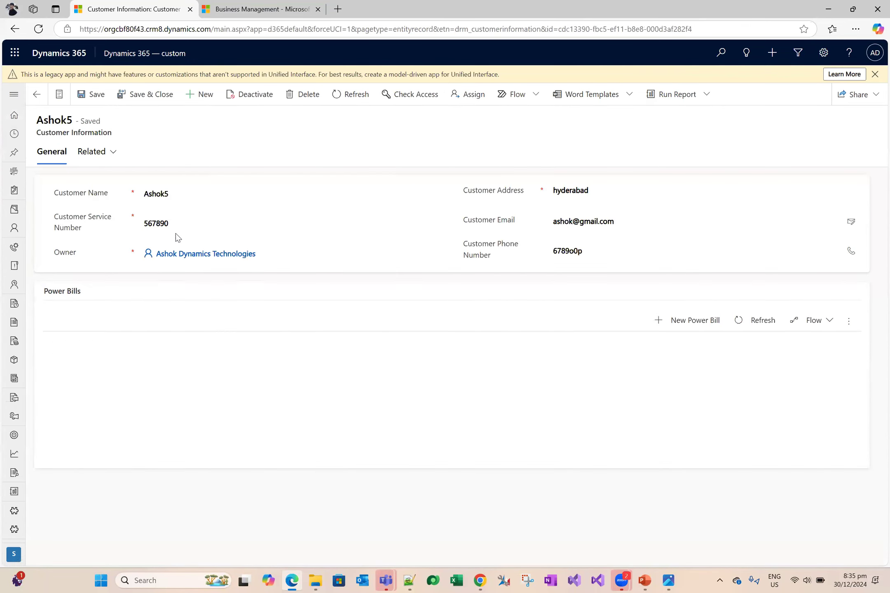
pyautogui.press('BackSpace')
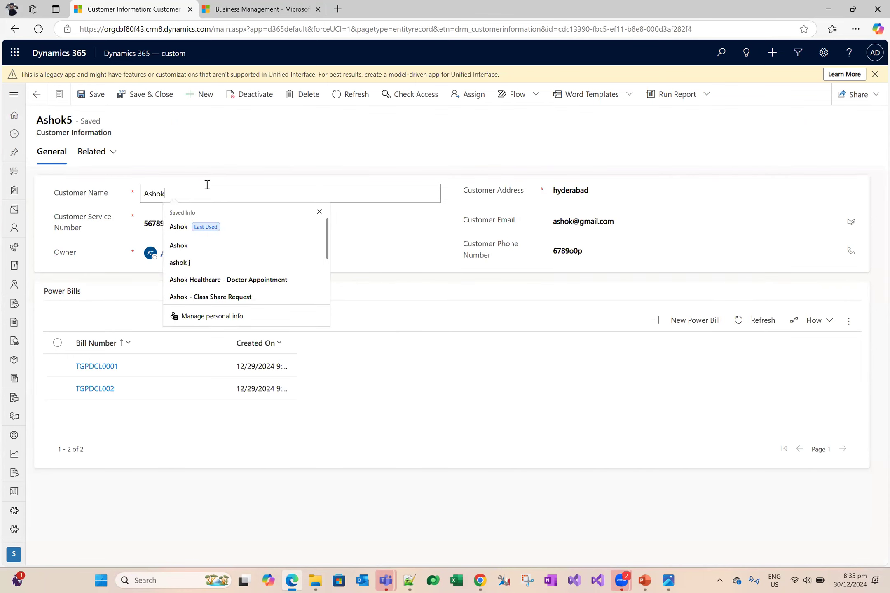
pyautogui.click(142, 94)
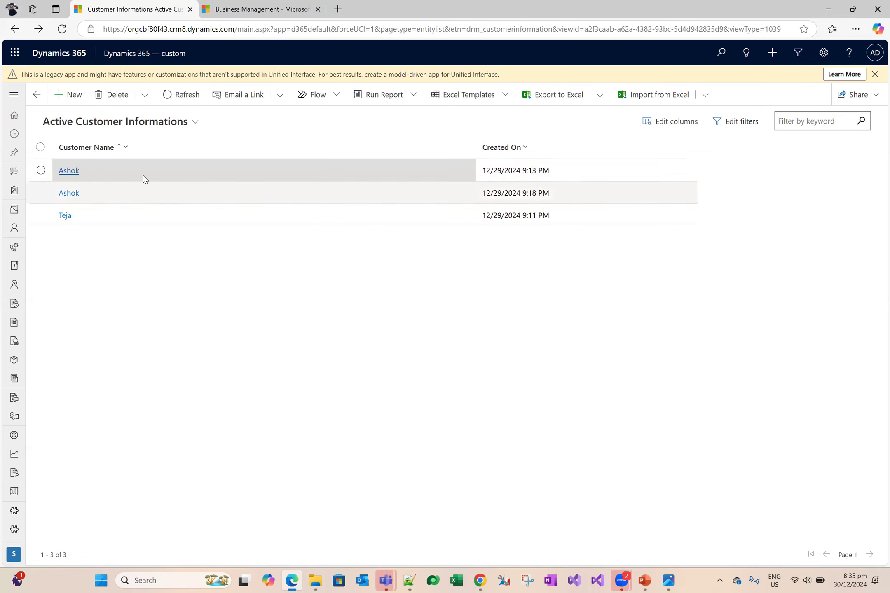
pyautogui.click(62, 170)
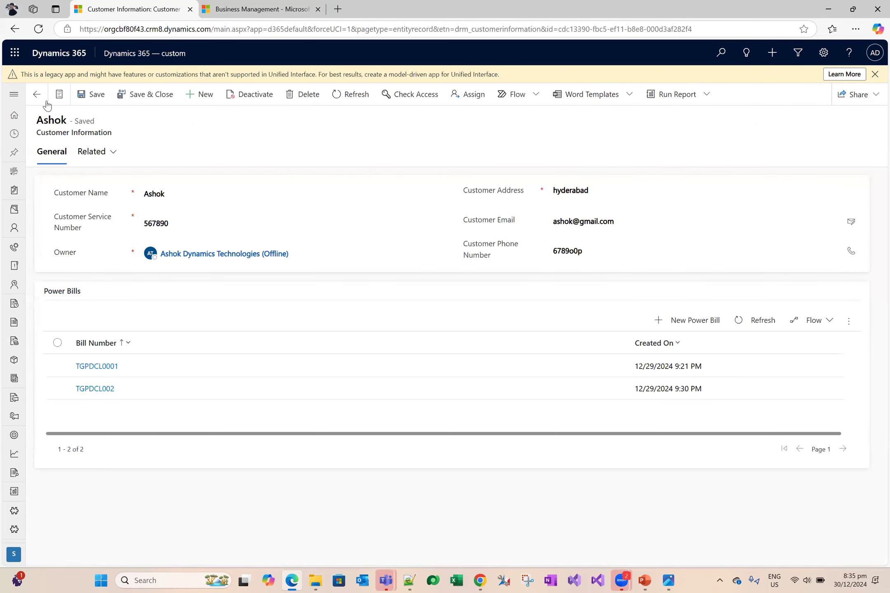
pyautogui.click(37, 99)
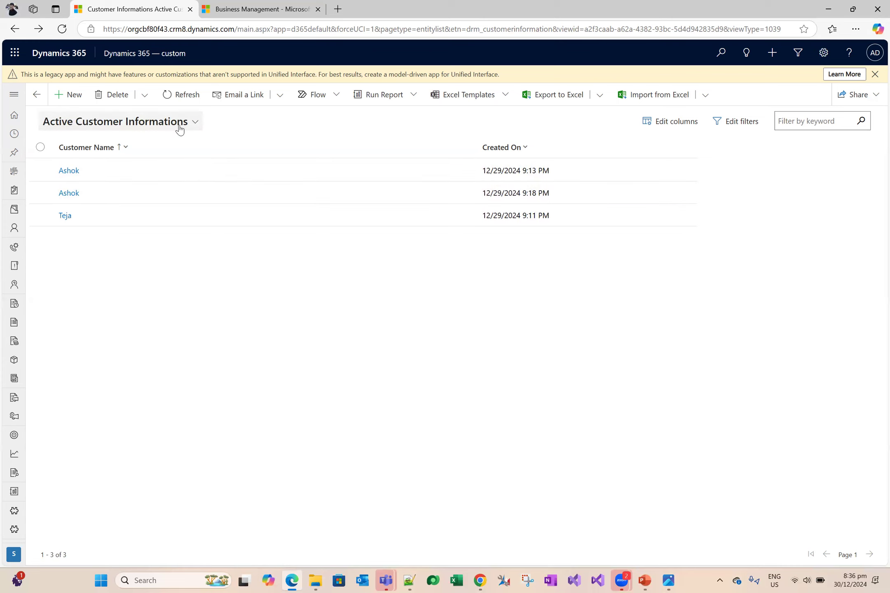
# - Expand the navigation pane and review the available customer views without switching
pyautogui.click(14, 94)
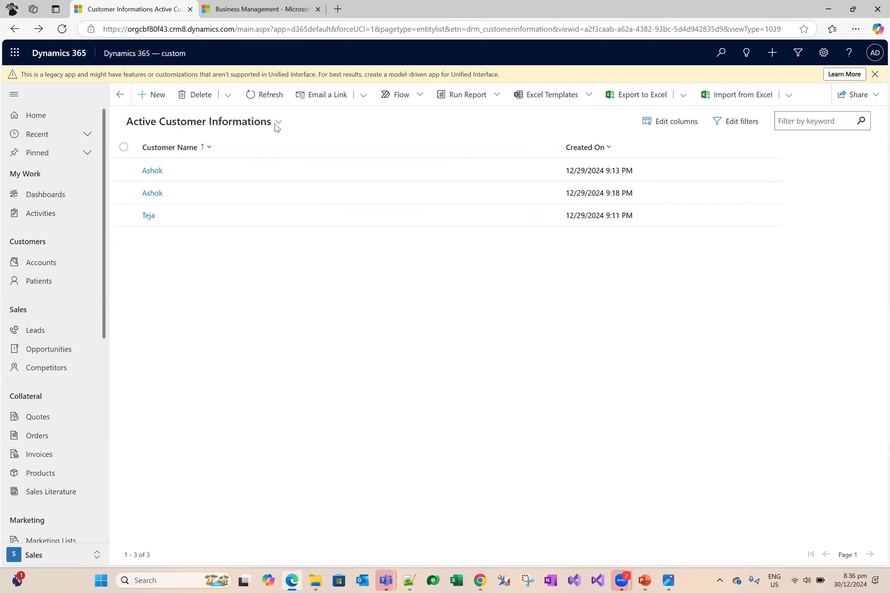
pyautogui.click(259, 124)
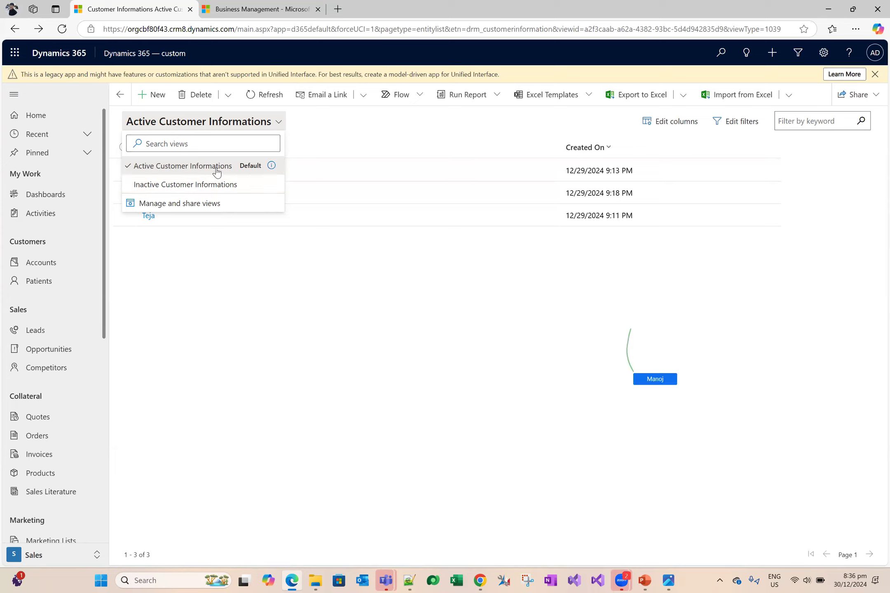
pyautogui.click(183, 164)
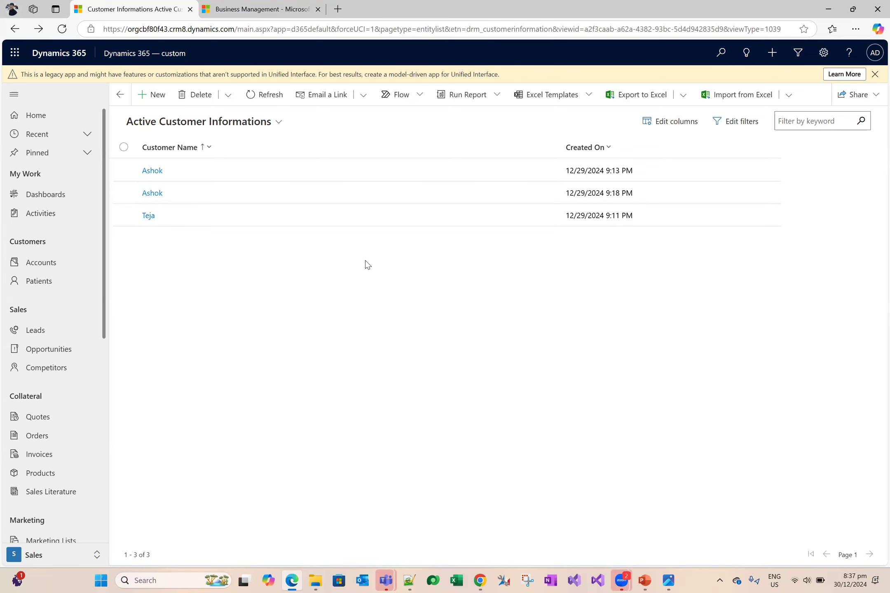
# - Add a 'Views' line under the power bill note, then minimize Notepad++
pyautogui.click(409, 580)
pyautogui.click(386, 247)
pyautogui.write('Views ')
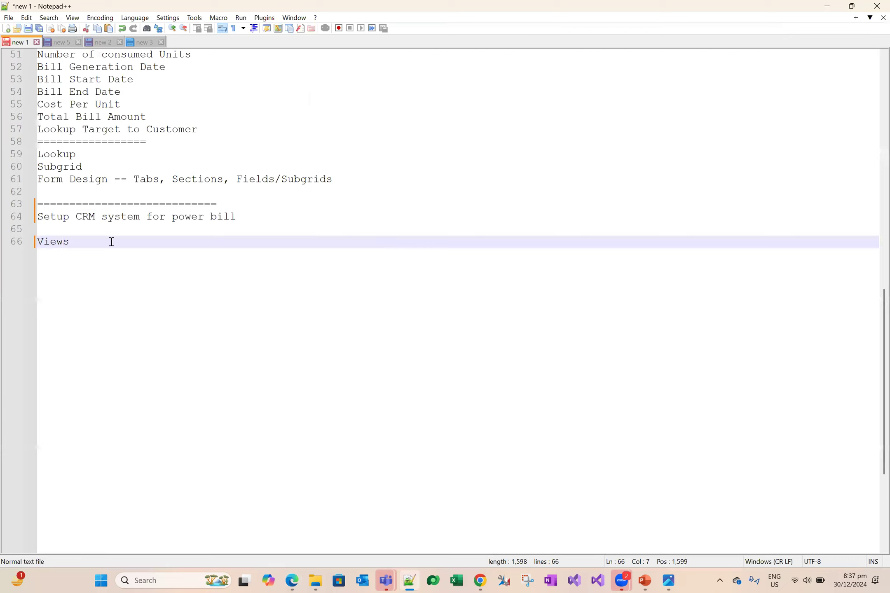
pyautogui.write('s')
pyautogui.hotkey('shift', 'Left')
pyautogui.press('BackSpace')
pyautogui.hotkey('shift', 'Home')
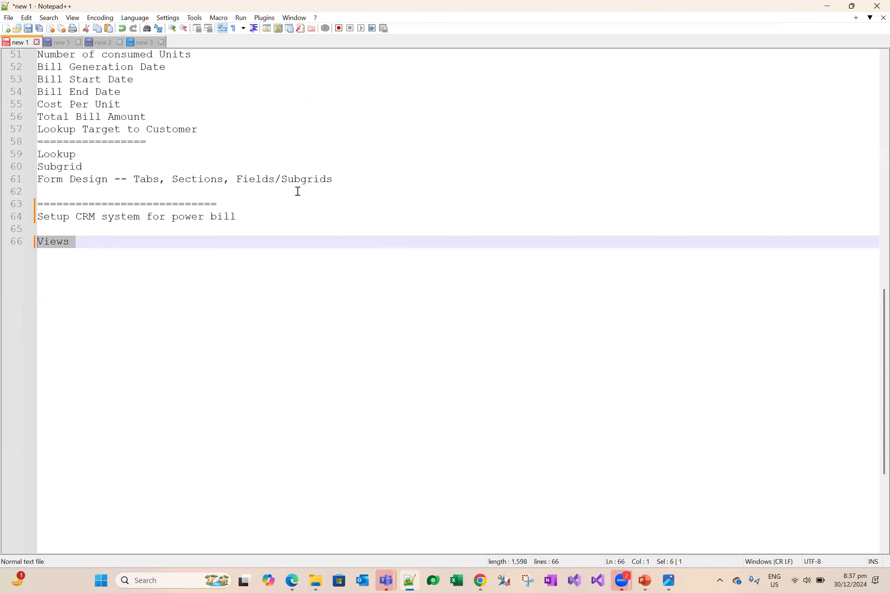
pyautogui.click(827, 6)
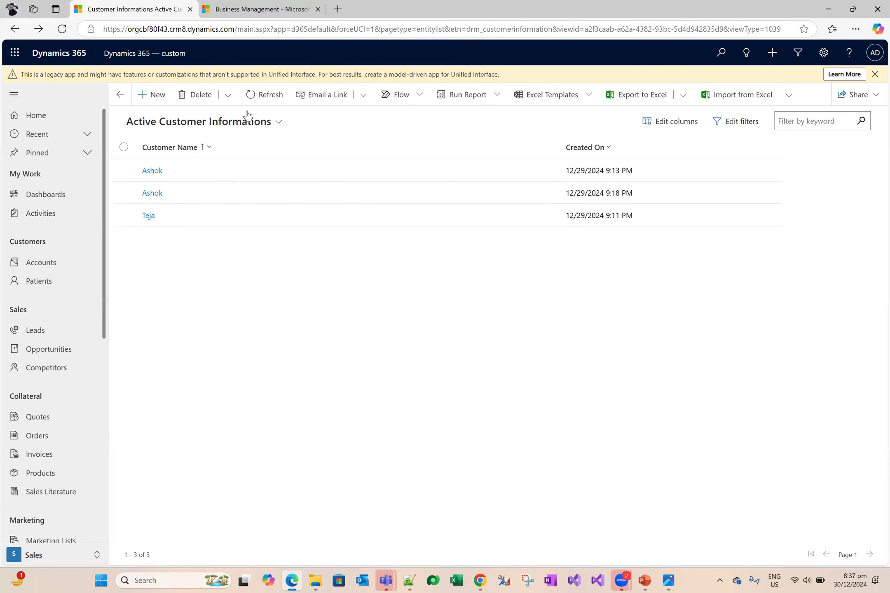
# - Toggle the navigation pane, select the Dynamics address, and switch to the Batch 11 Tracking sheet
pyautogui.click(21, 99)
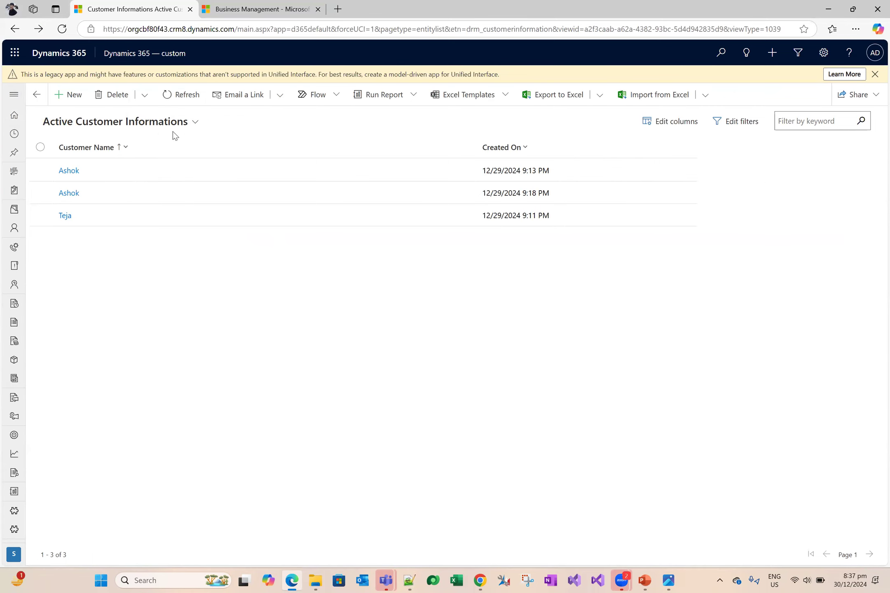
pyautogui.click(17, 96)
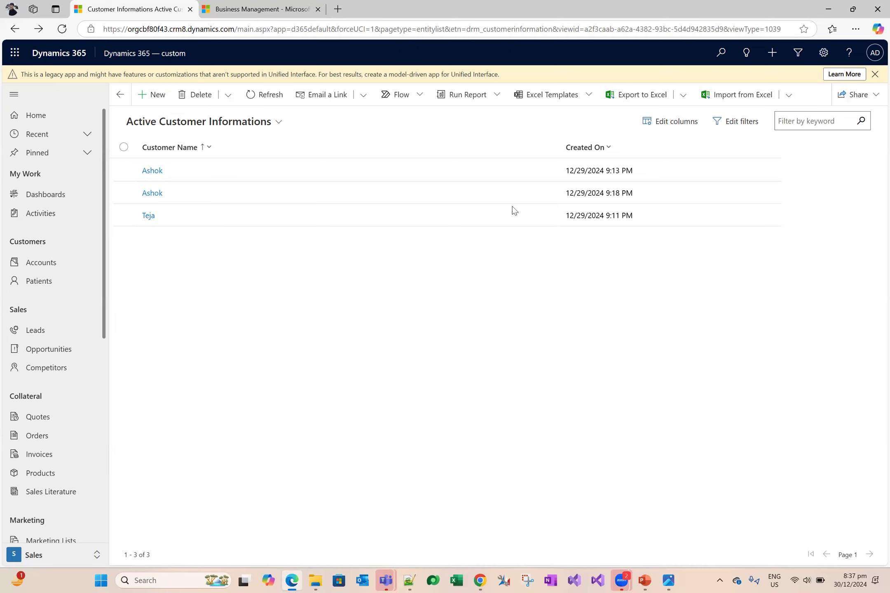
pyautogui.moveTo(234, 29); pyautogui.dragTo(12, 32)
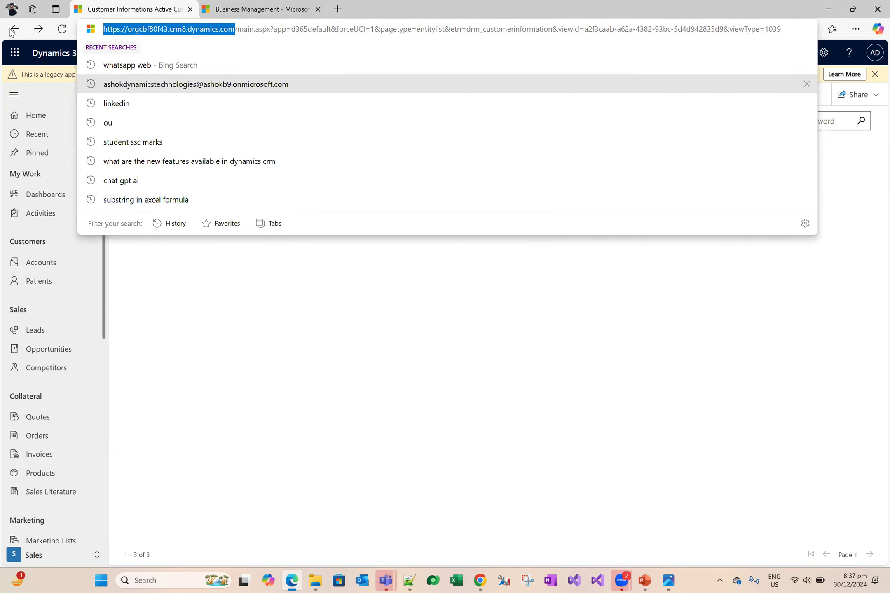
pyautogui.click(485, 580)
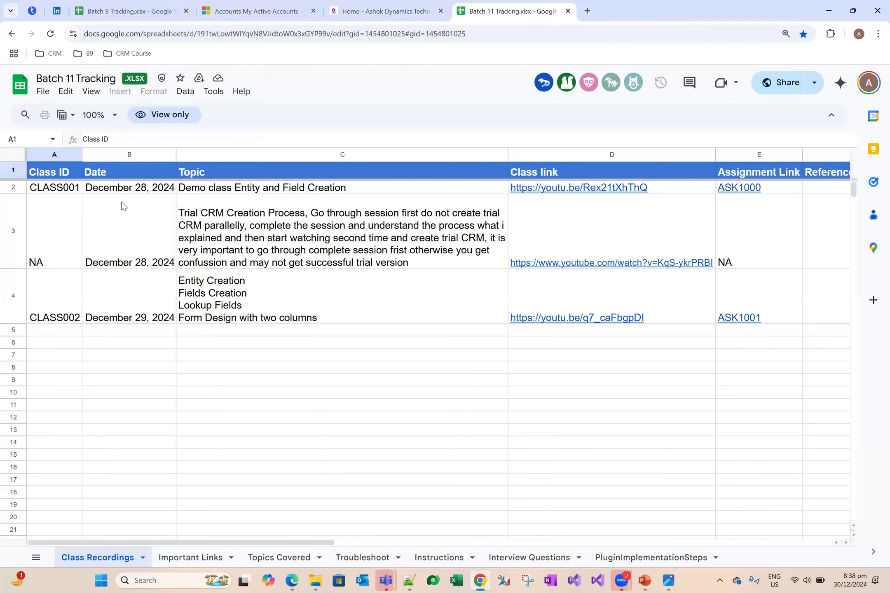
# - Look over the CLASS001, NA and CLASS002 rows and preview their recording links
pyautogui.click(58, 199)
pyautogui.keyDown('shift'); pyautogui.click(338, 284); pyautogui.keyUp('shift')
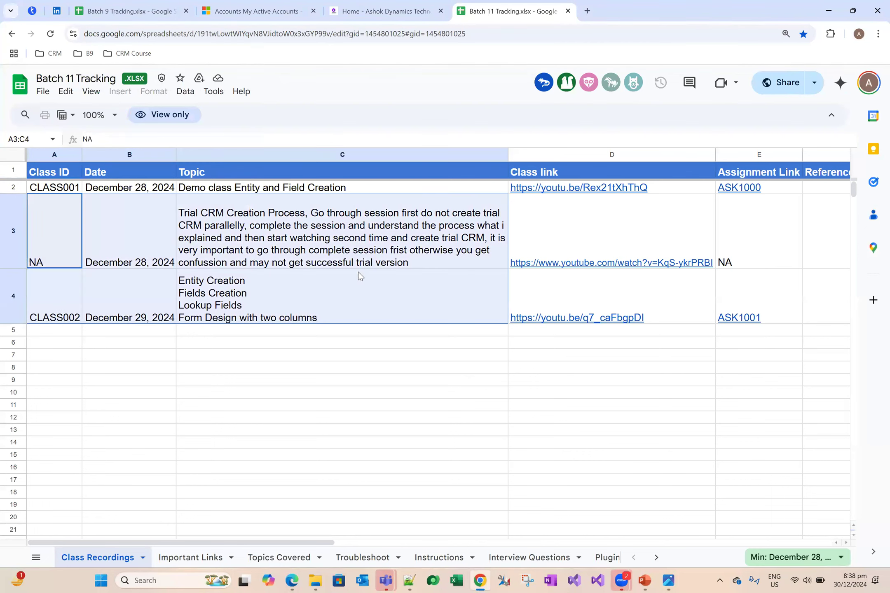
pyautogui.click(65, 189)
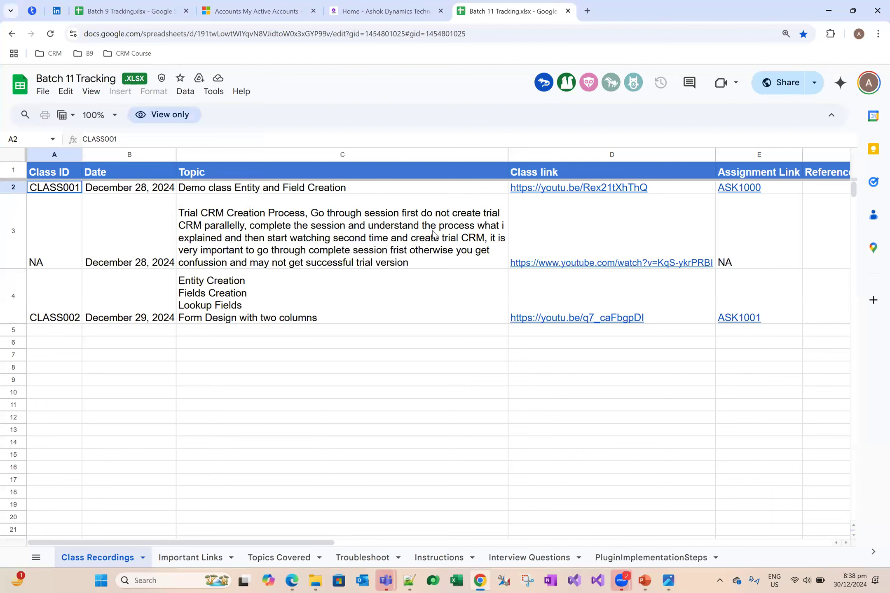
pyautogui.click(694, 190)
pyautogui.click(684, 254)
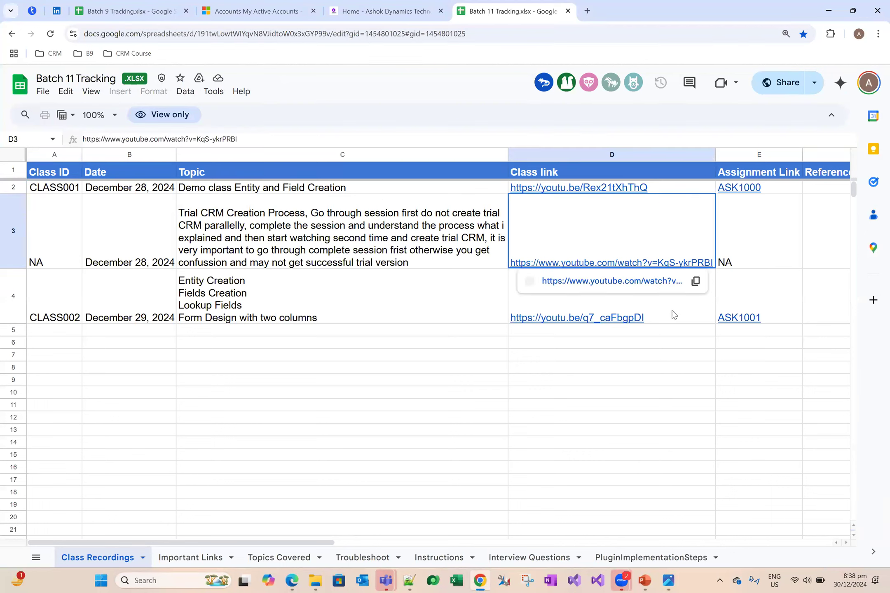
pyautogui.click(706, 286)
# - Open the ASK1000 SSC Marks List assignment and inspect the marks fields and their types
pyautogui.click(772, 193)
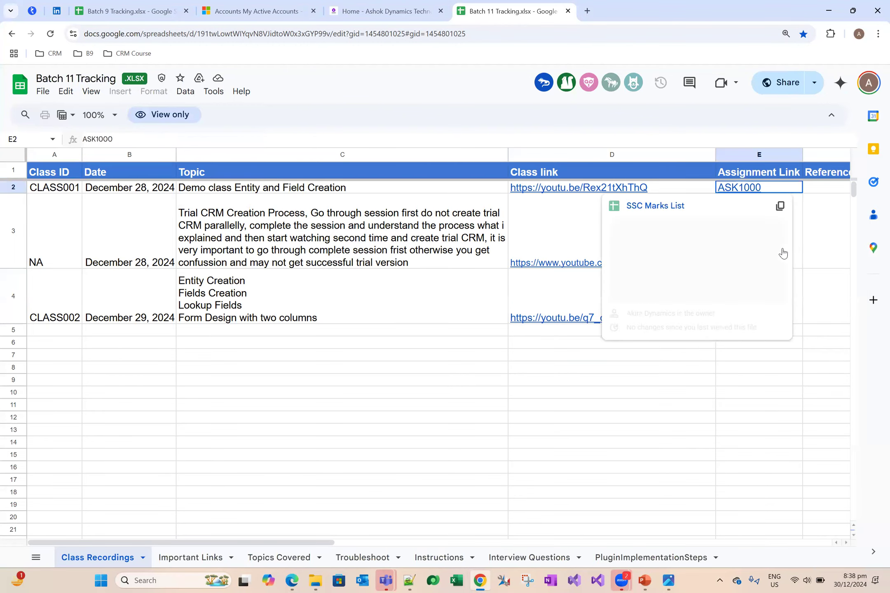
pyautogui.click(778, 247)
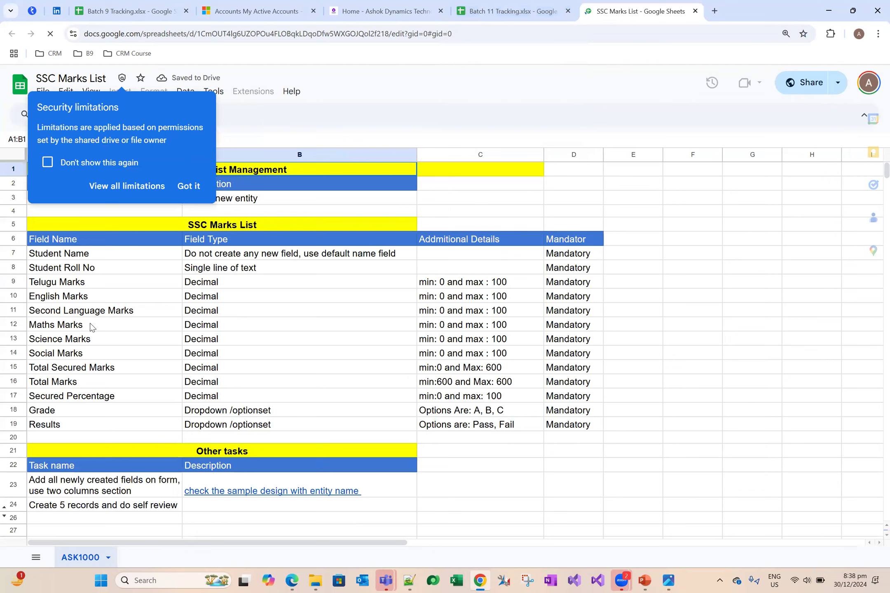
pyautogui.click(188, 187)
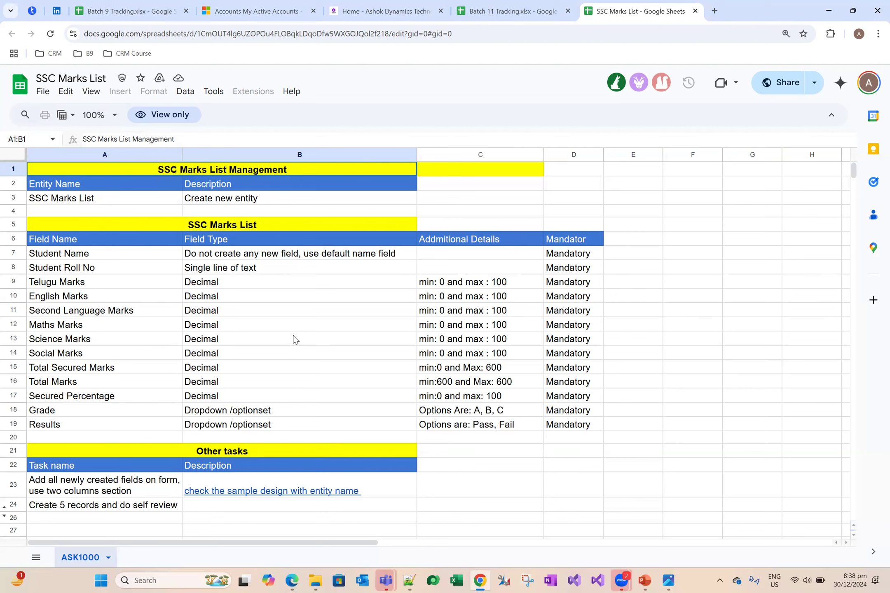
pyautogui.click(251, 308)
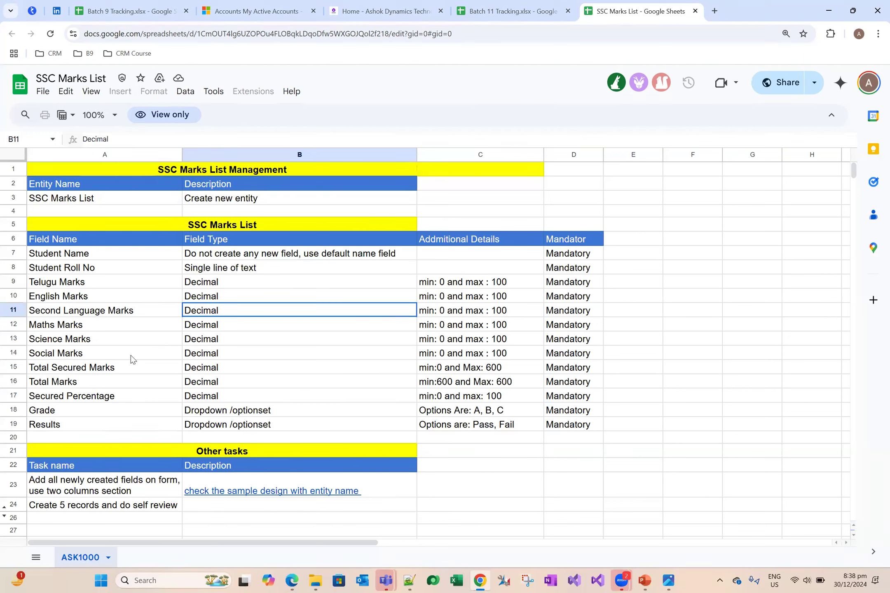
pyautogui.click(105, 351)
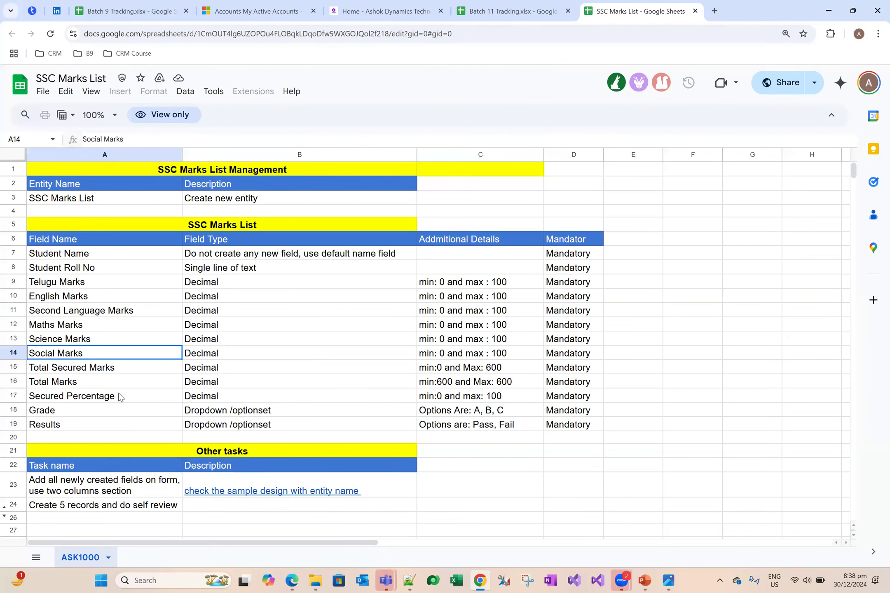
pyautogui.click(11, 310)
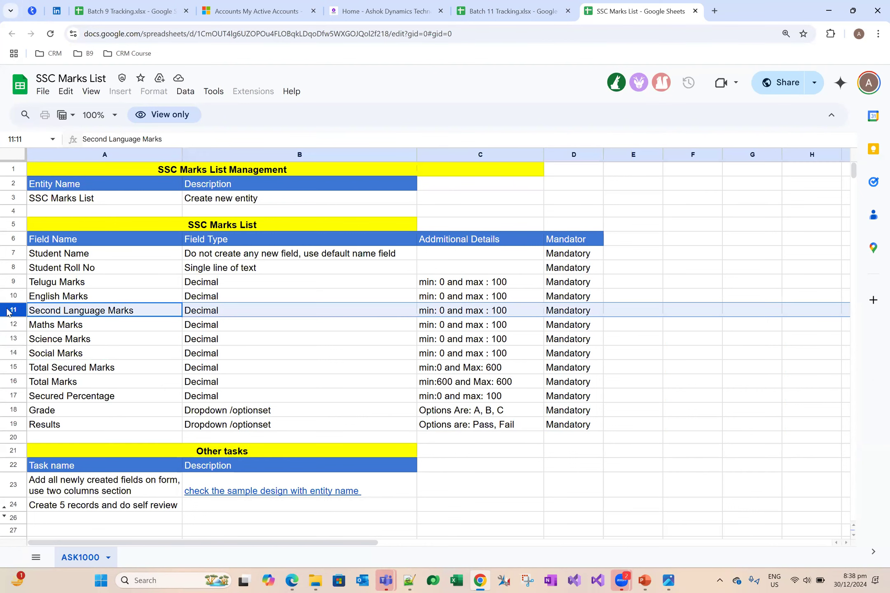
pyautogui.click(13, 344)
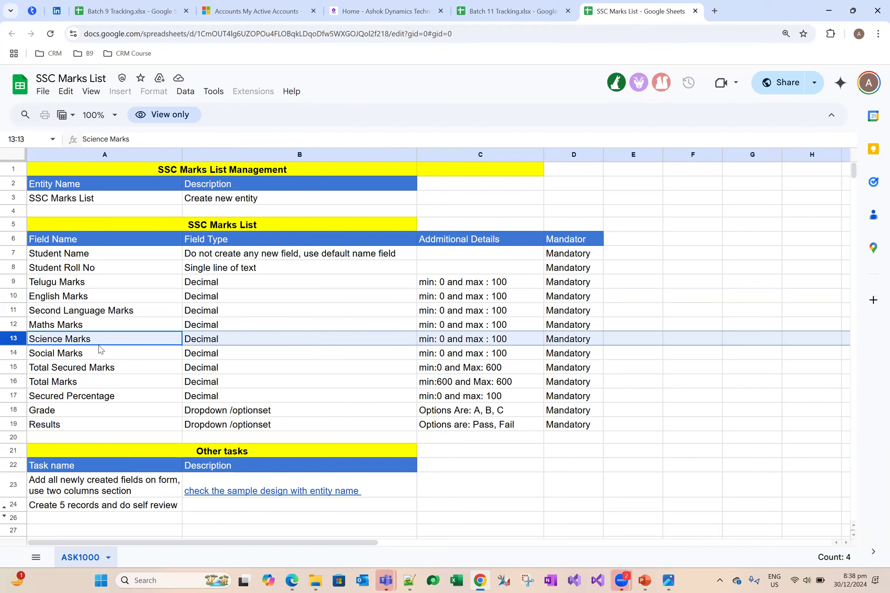
pyautogui.click(185, 273)
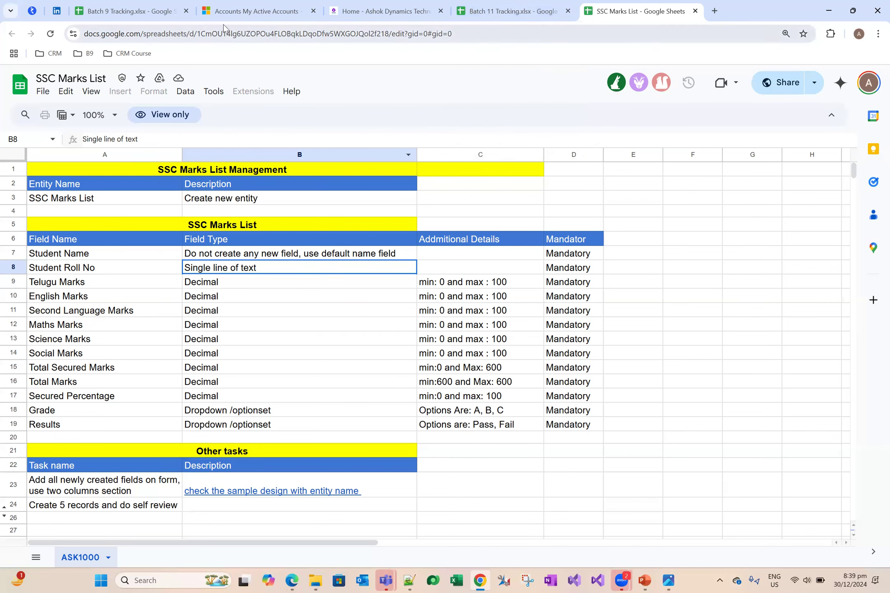
# - Review the Telugu Marks field and the add-to-form and Create 5 records tasks
pyautogui.click(510, 11)
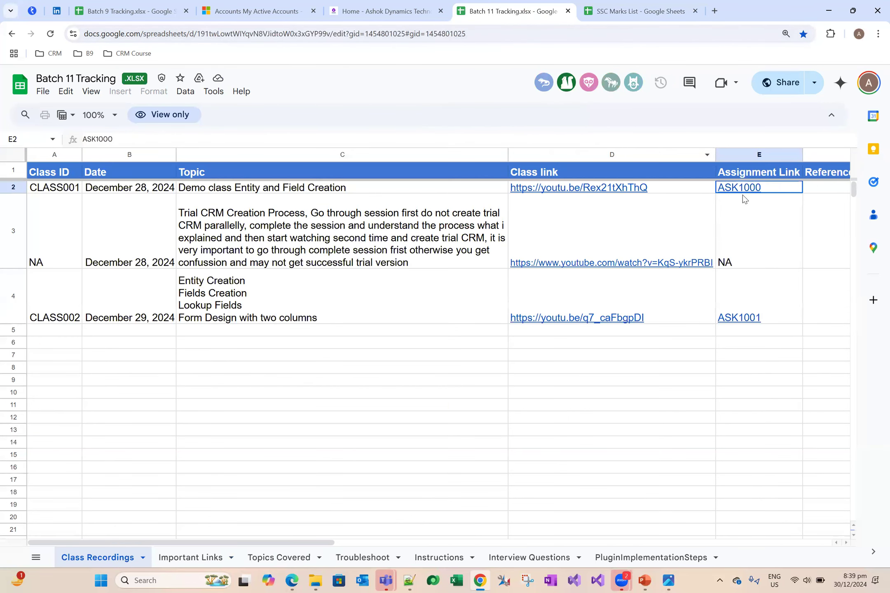
pyautogui.click(658, 4)
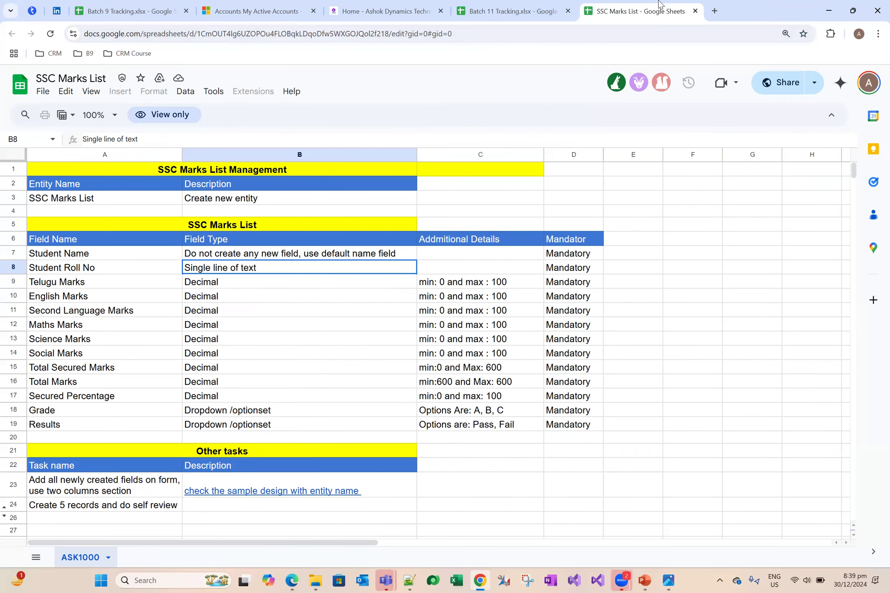
pyautogui.click(142, 287)
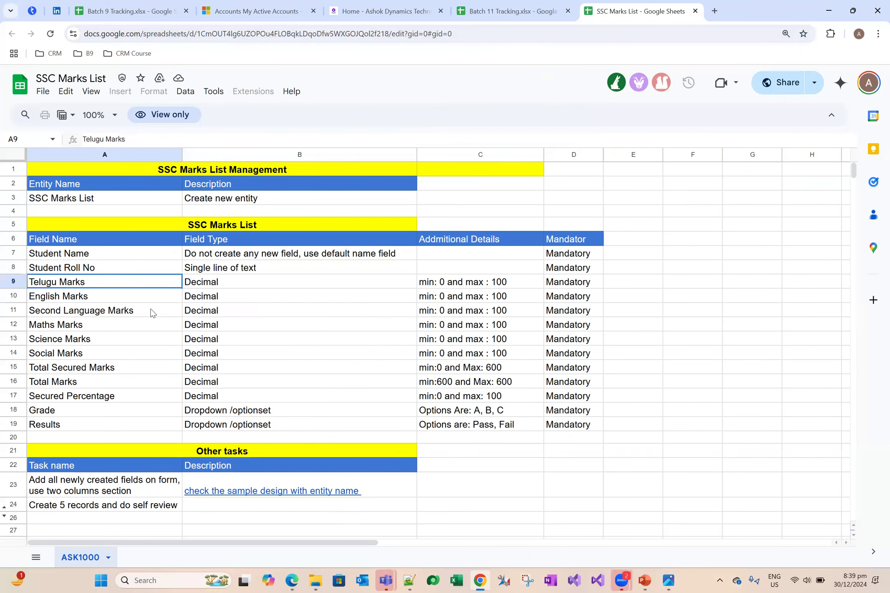
pyautogui.click(119, 486)
pyautogui.click(126, 509)
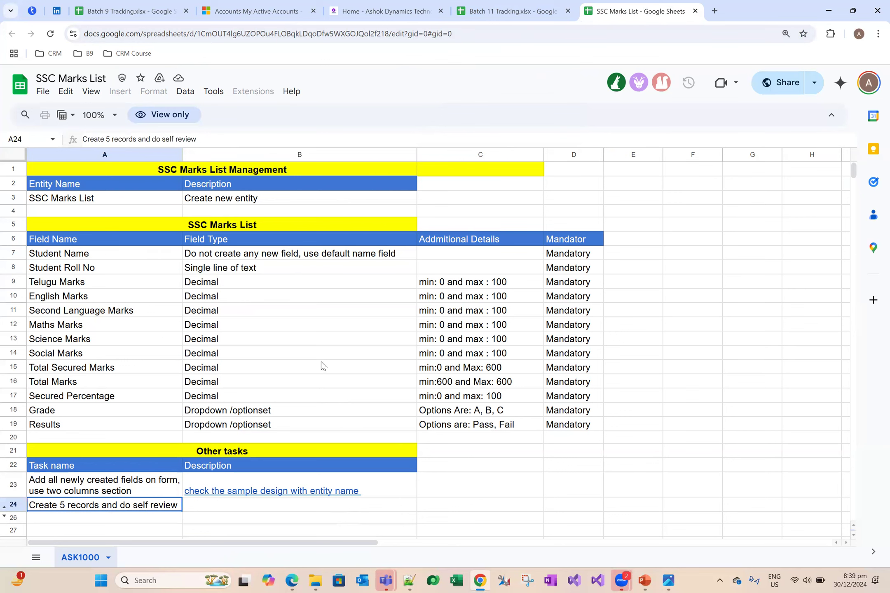
# - Open the Student SSC Marks list in Dynamics 365, refresh it, and start a new record
pyautogui.moveTo(295, 581)
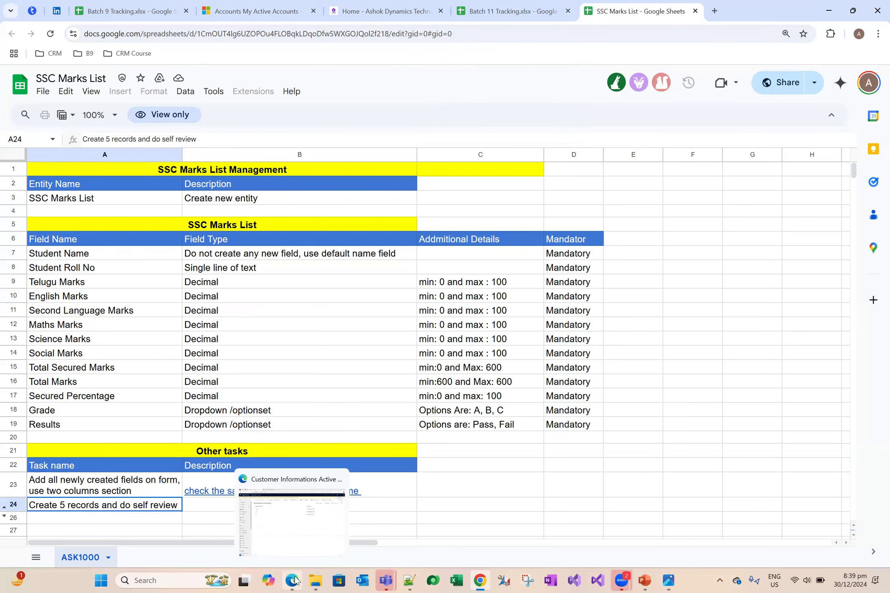
pyautogui.click(289, 525)
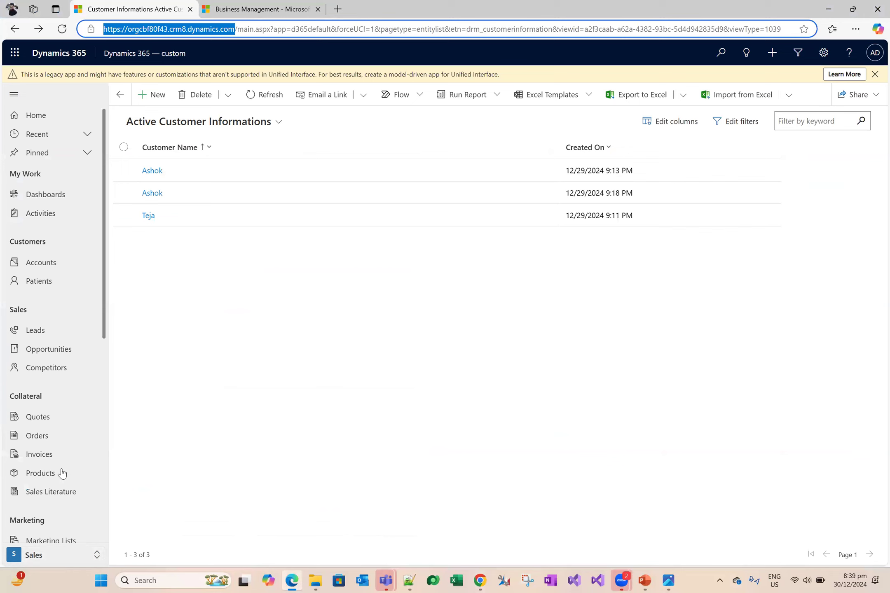
pyautogui.scroll(-7, 62, 473)
pyautogui.scroll(-2, 65, 486)
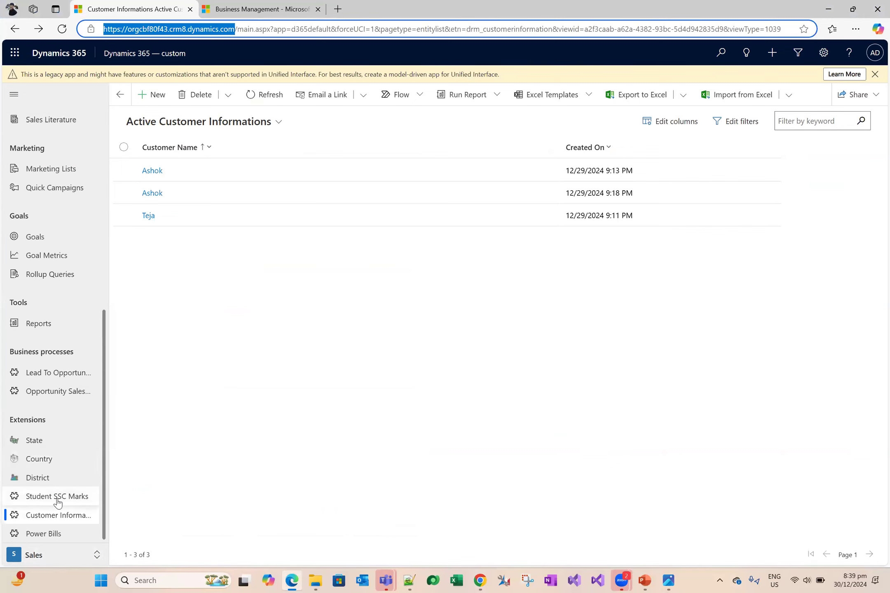
pyautogui.click(57, 497)
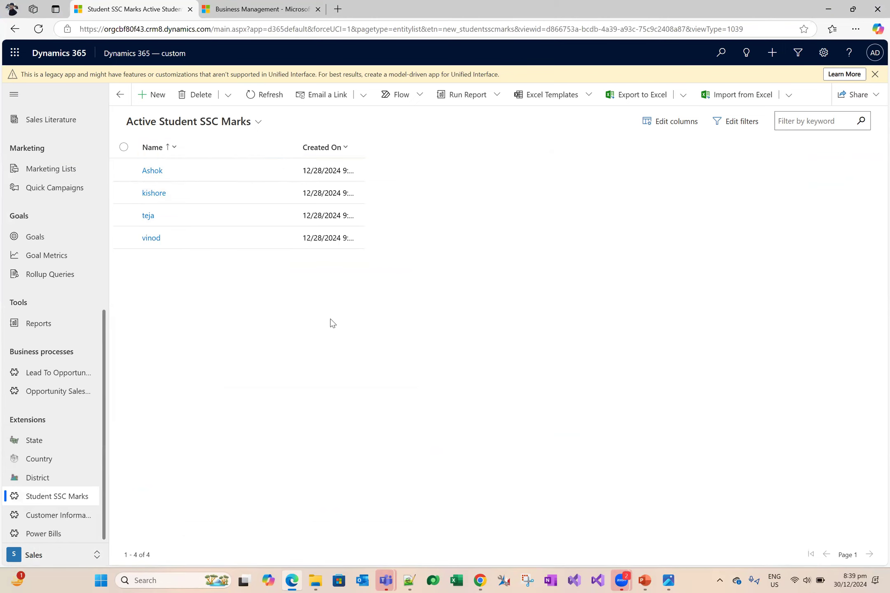
pyautogui.press('F5')
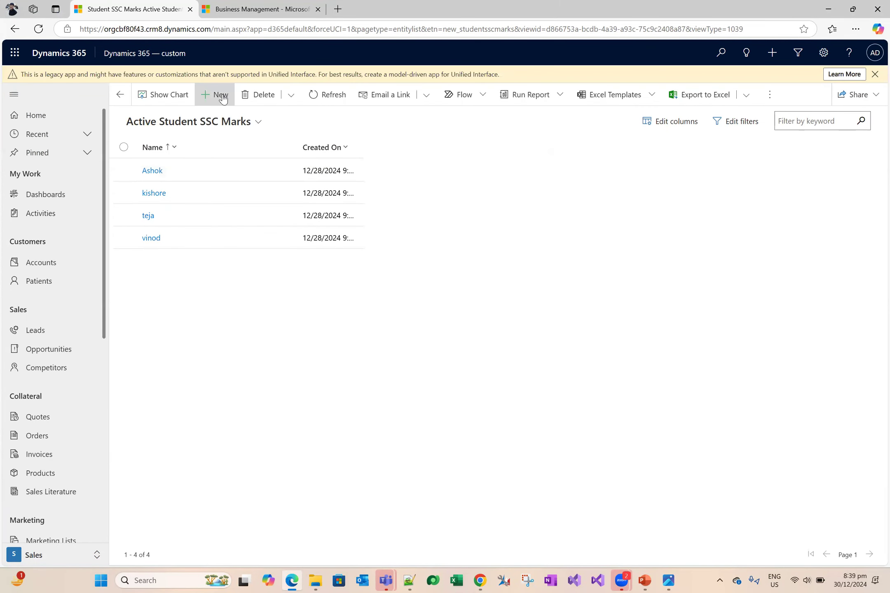
pyautogui.click(221, 97)
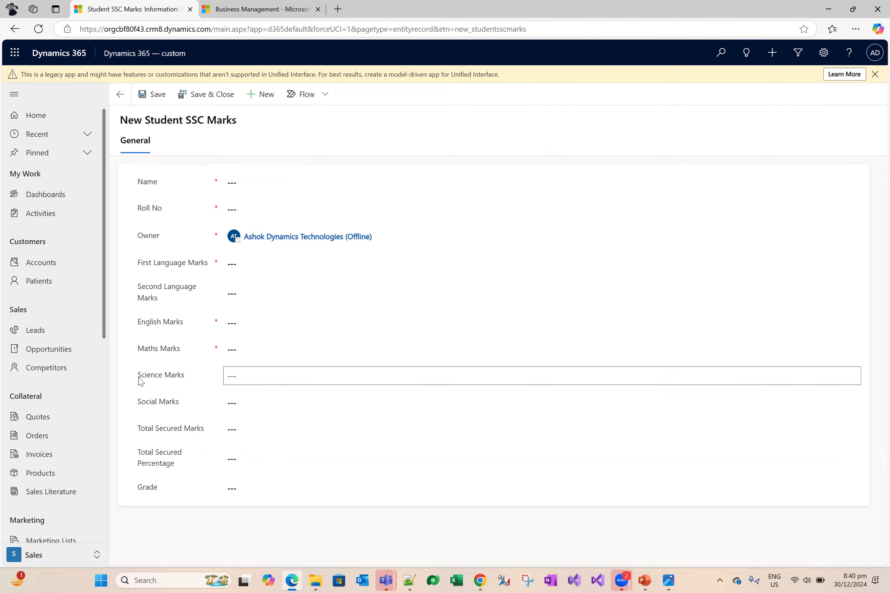
# - Discard the draft forms and open a fresh New Student SSC Marks form
pyautogui.moveTo(138, 377); pyautogui.dragTo(237, 378)
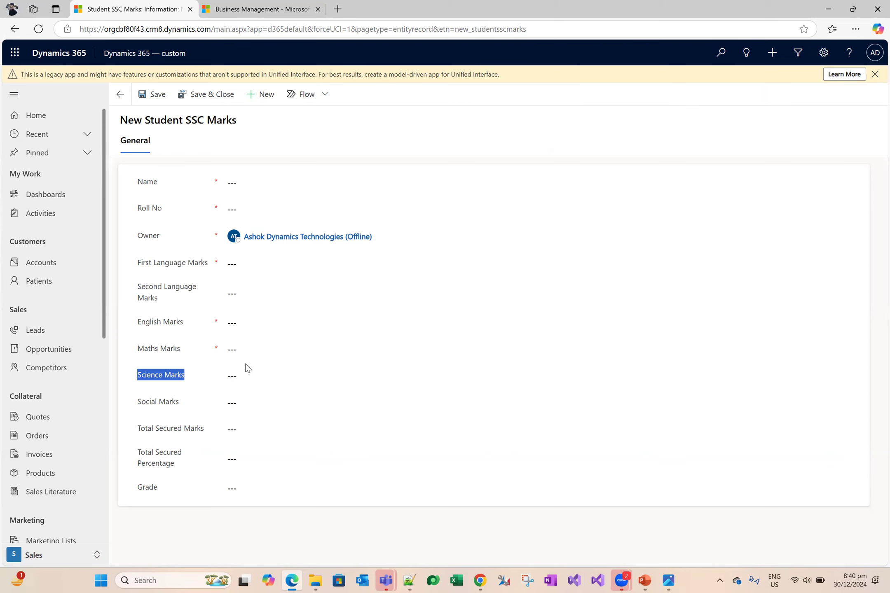
pyautogui.click(120, 94)
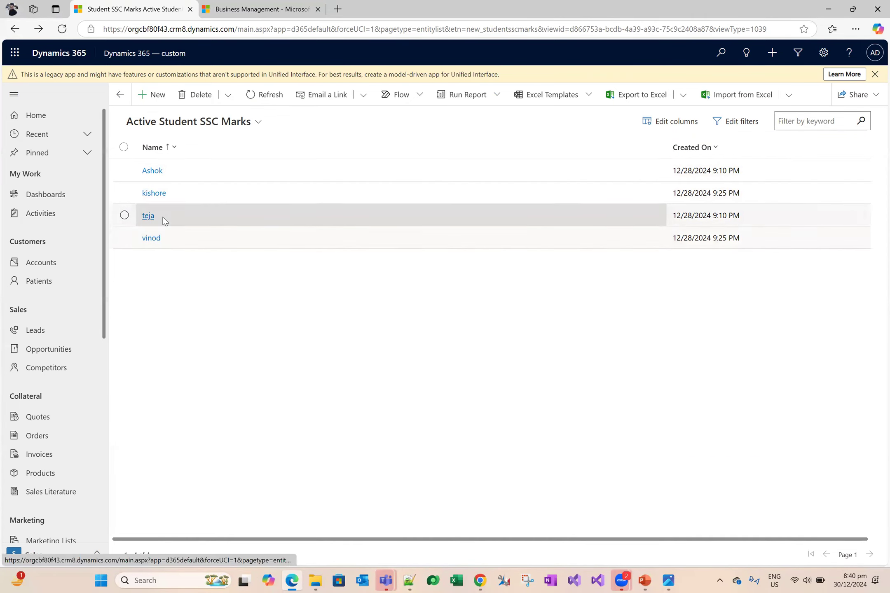
pyautogui.click(158, 98)
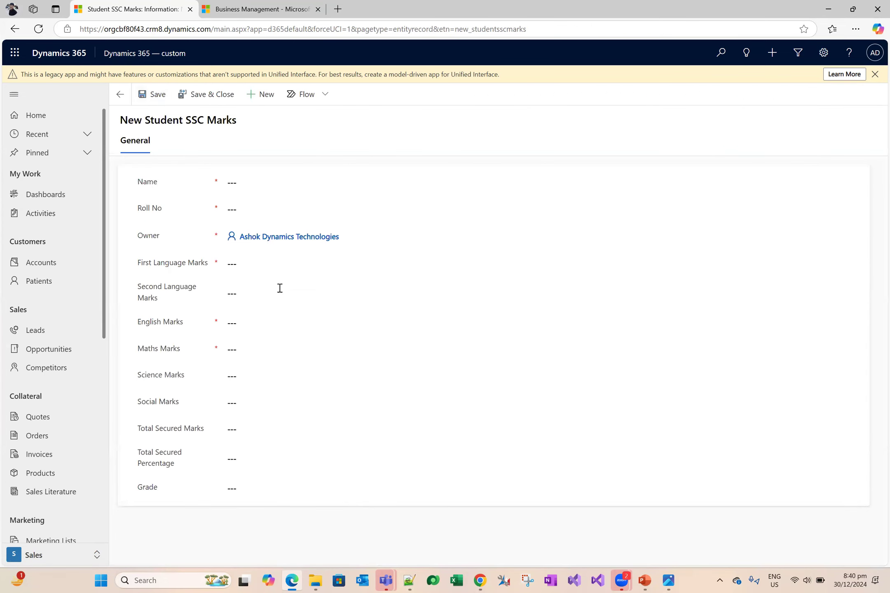
pyautogui.click(284, 348)
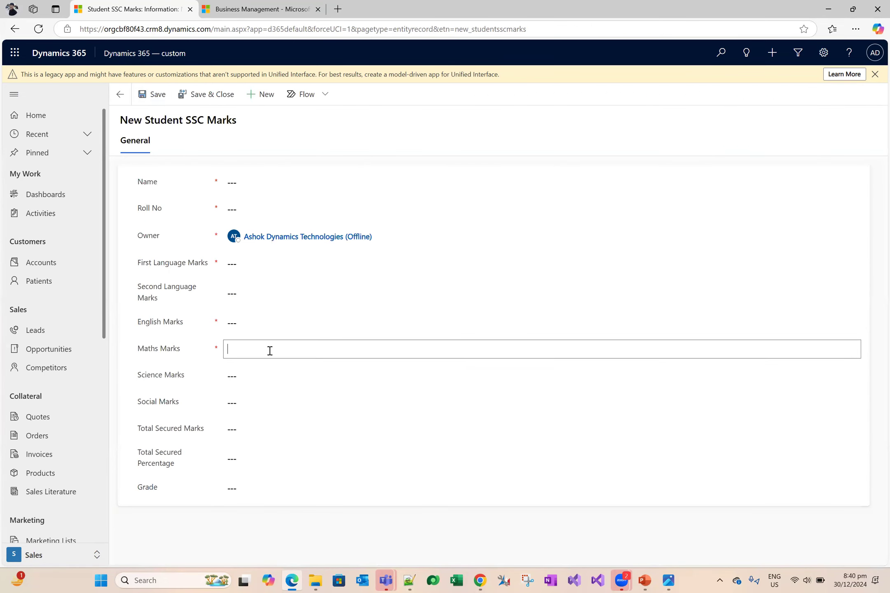
pyautogui.click(115, 98)
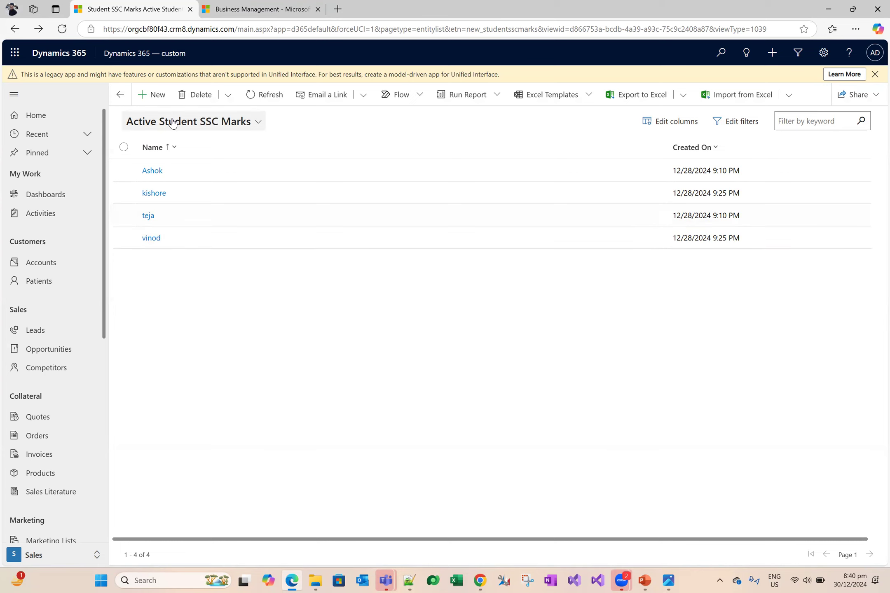
pyautogui.click(152, 95)
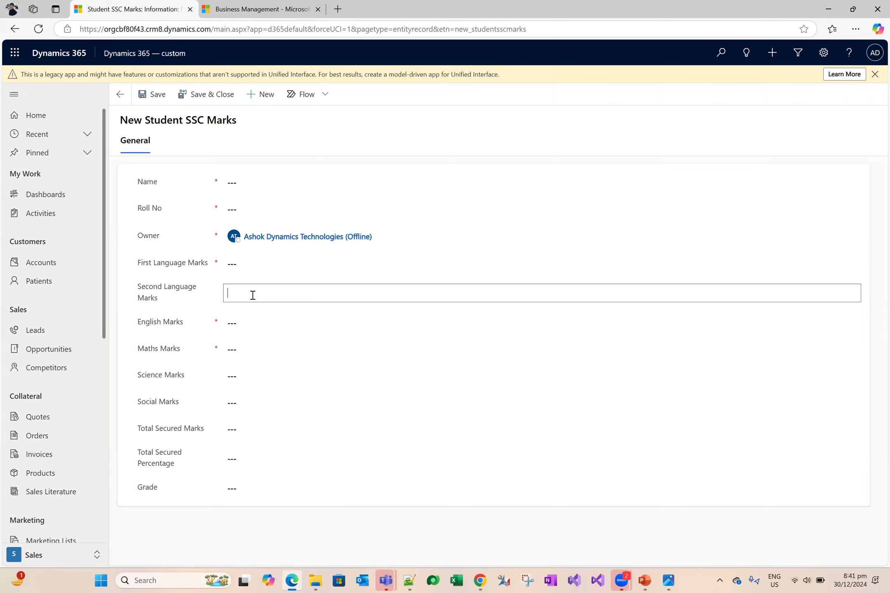
# - Enter the student's name, roll number and an initial First Language Marks value
pyautogui.click(251, 181)
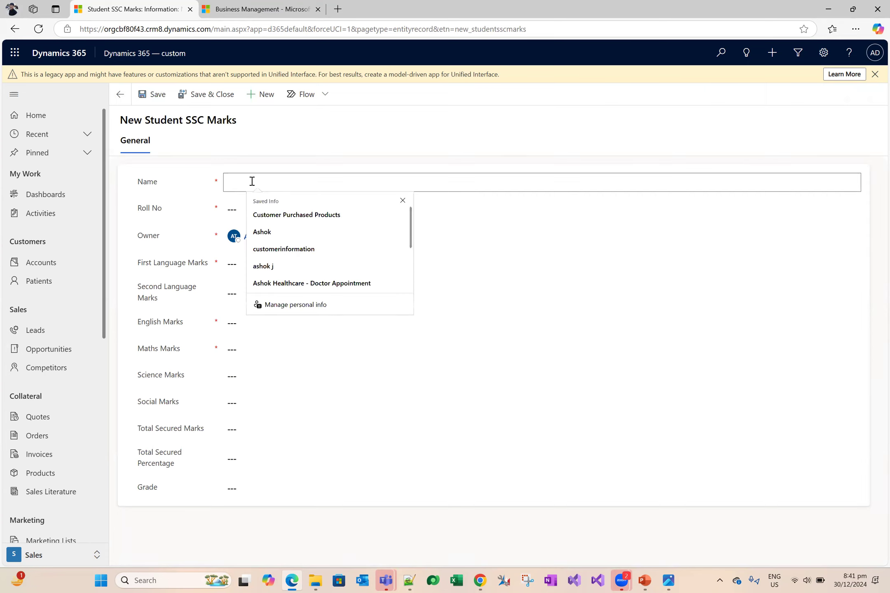
pyautogui.write('vinod')
pyautogui.press('Tab')
pyautogui.write('567890')
pyautogui.click(270, 270)
pyautogui.write('65432')
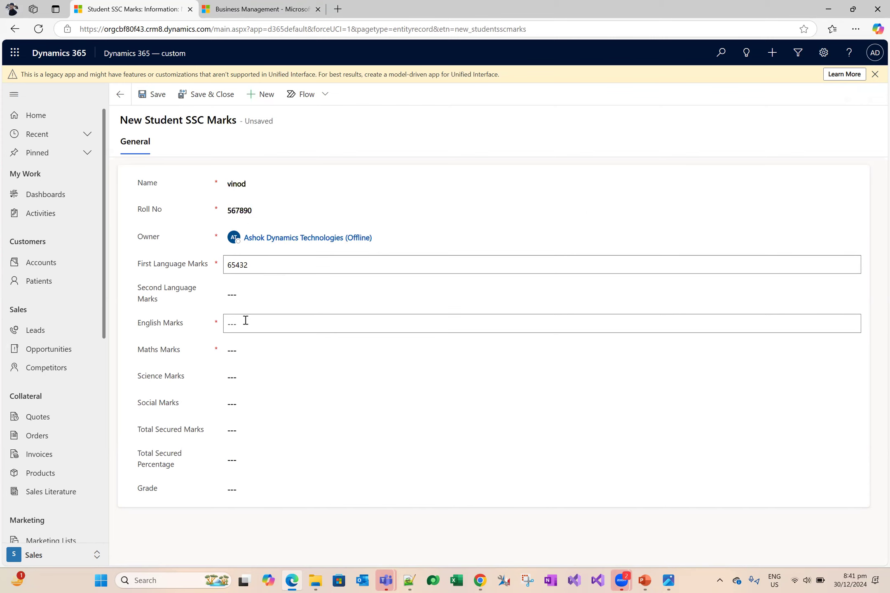
# - Set First Language, English and Maths Marks to 33 each and save the record
pyautogui.click(246, 320)
pyautogui.doubleClick(260, 270)
pyautogui.write('33')
pyautogui.click(252, 350)
pyautogui.write('33')
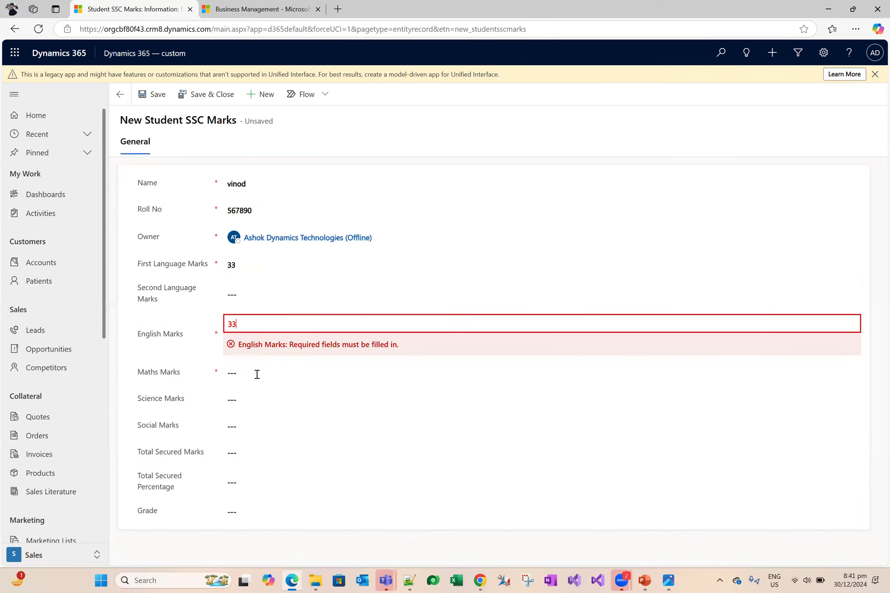
pyautogui.click(256, 374)
pyautogui.write('33')
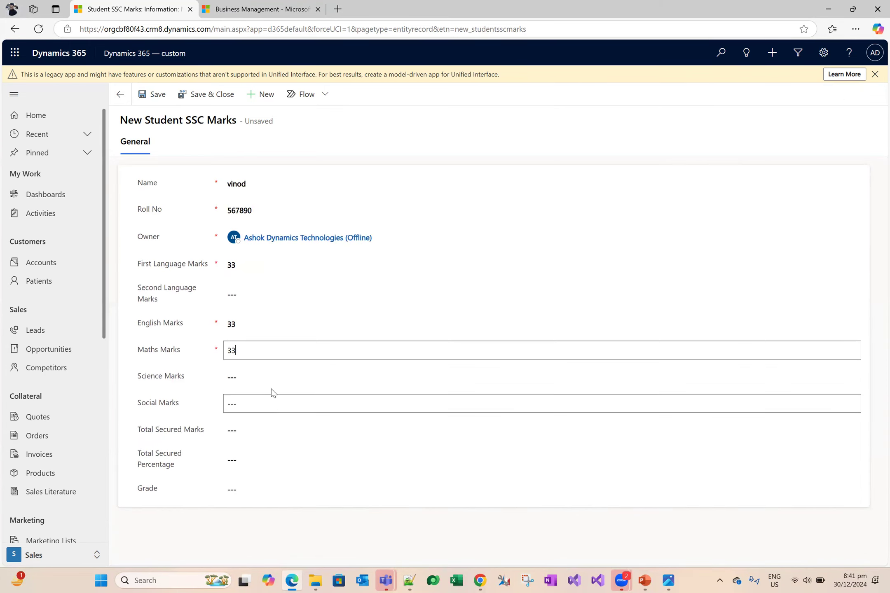
pyautogui.click(169, 106)
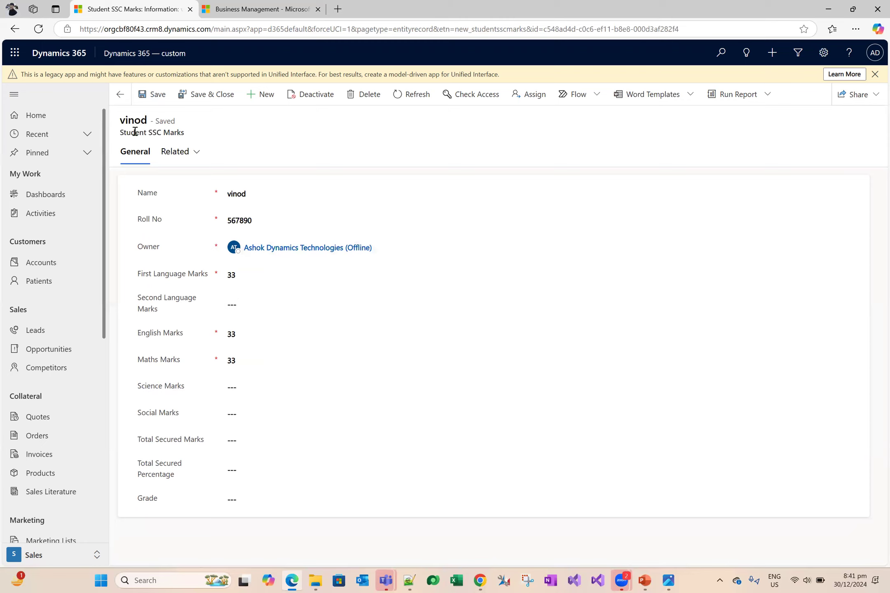
# - Clear the Maths Marks value and attempt to save, triggering the required-field error
pyautogui.click(233, 276)
pyautogui.moveTo(271, 284); pyautogui.dragTo(215, 276)
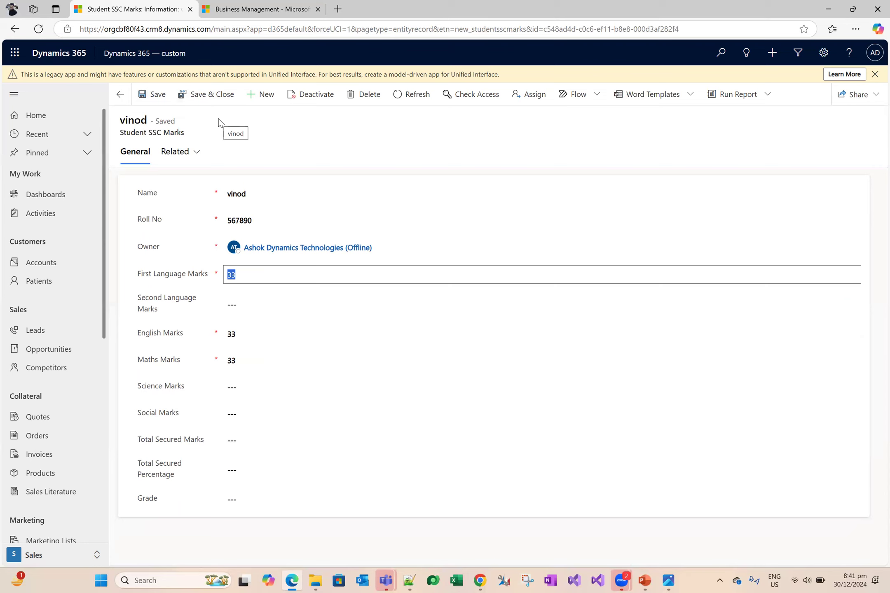
pyautogui.click(14, 94)
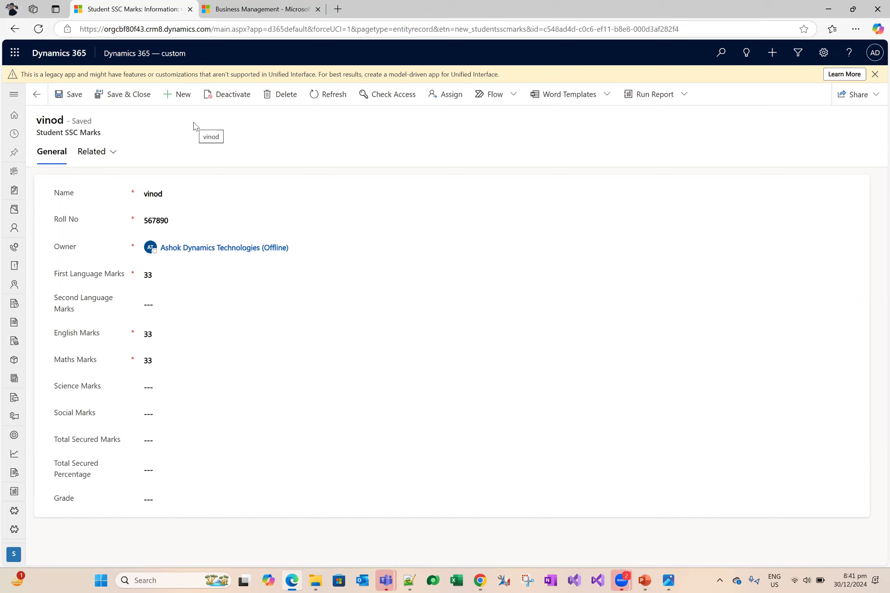
pyautogui.moveTo(58, 298); pyautogui.dragTo(111, 395)
pyautogui.click(165, 368)
pyautogui.press('BackSpace')
pyautogui.click(76, 96)
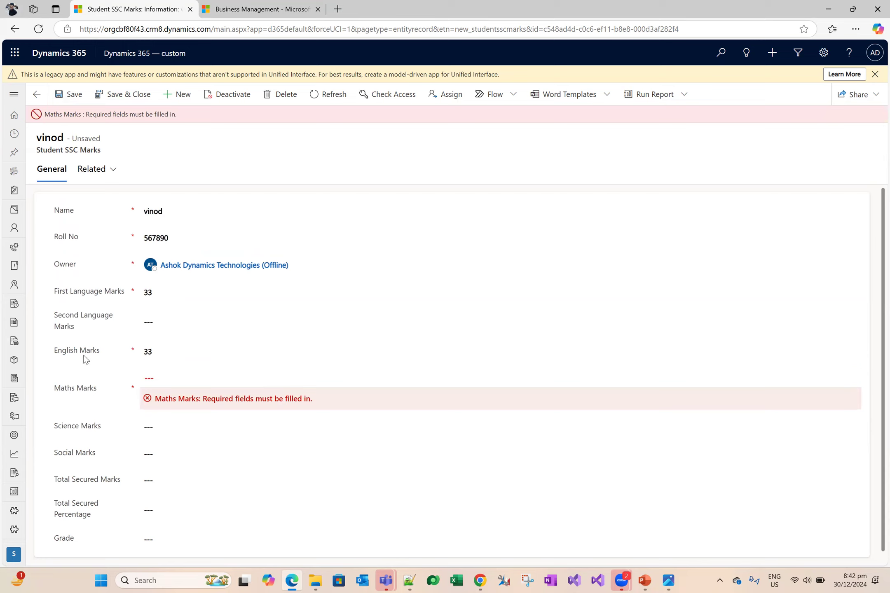
# - Review the Science, Maths and English marks fields, then expand the navigation panel
pyautogui.moveTo(54, 315); pyautogui.dragTo(94, 327)
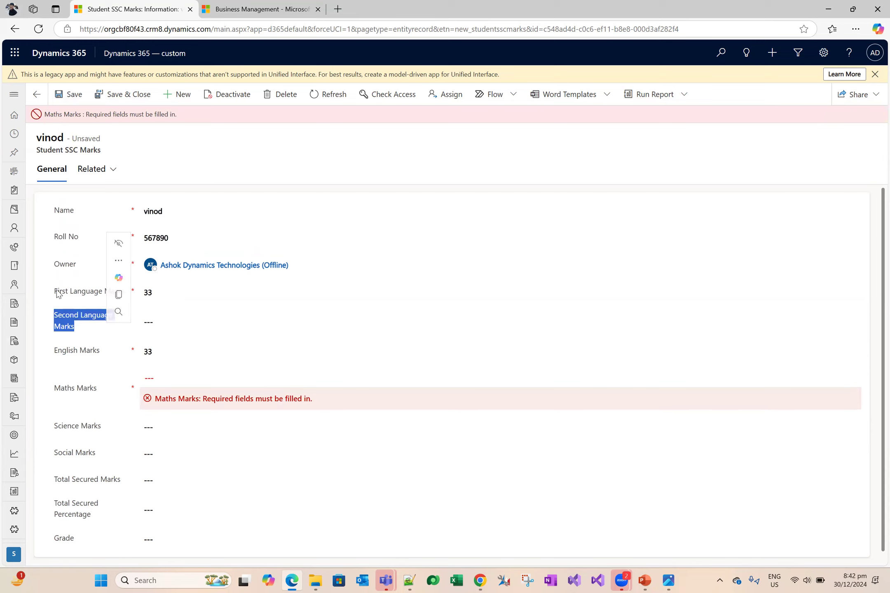
pyautogui.moveTo(54, 291); pyautogui.dragTo(128, 499)
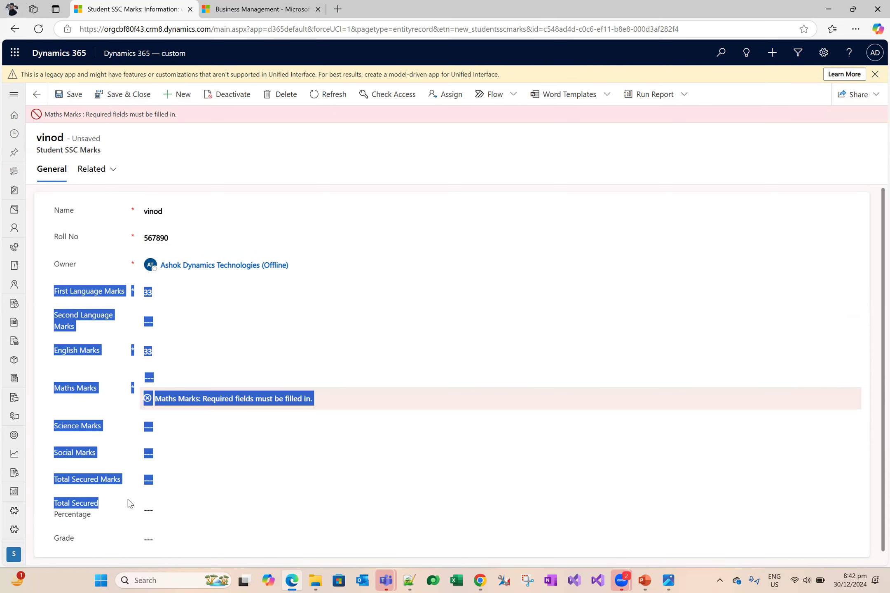
pyautogui.click(99, 428)
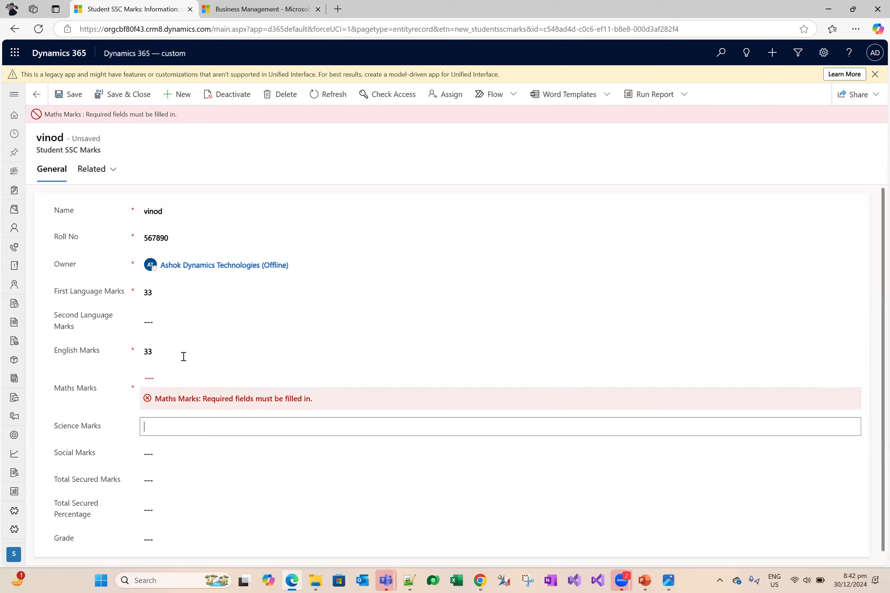
pyautogui.click(152, 417)
pyautogui.moveTo(56, 388); pyautogui.dragTo(87, 390)
pyautogui.click(94, 390)
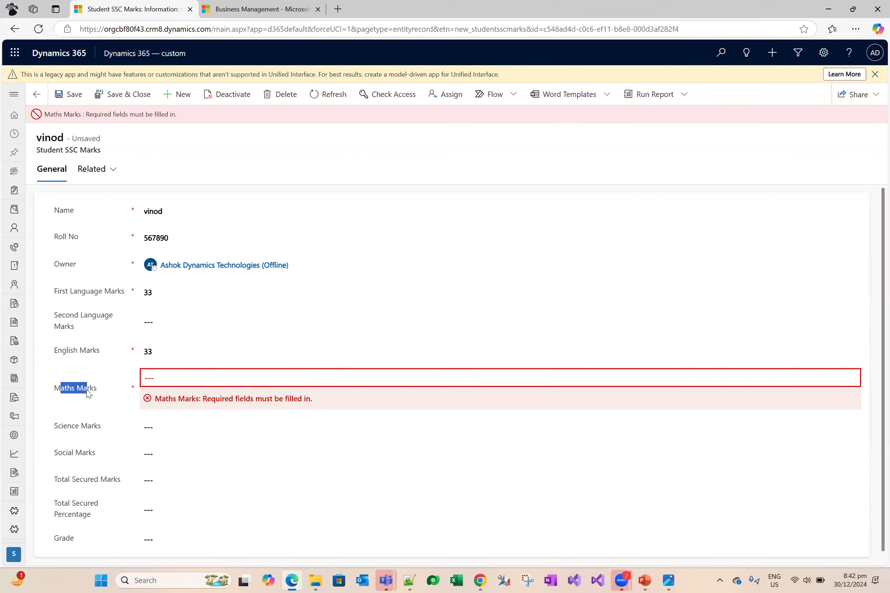
pyautogui.click(96, 352)
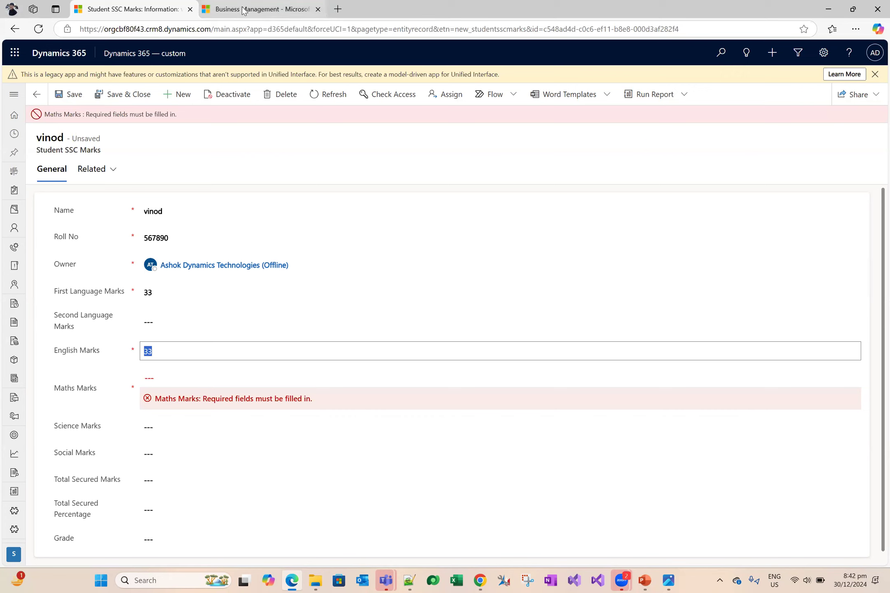
pyautogui.moveTo(243, 10)
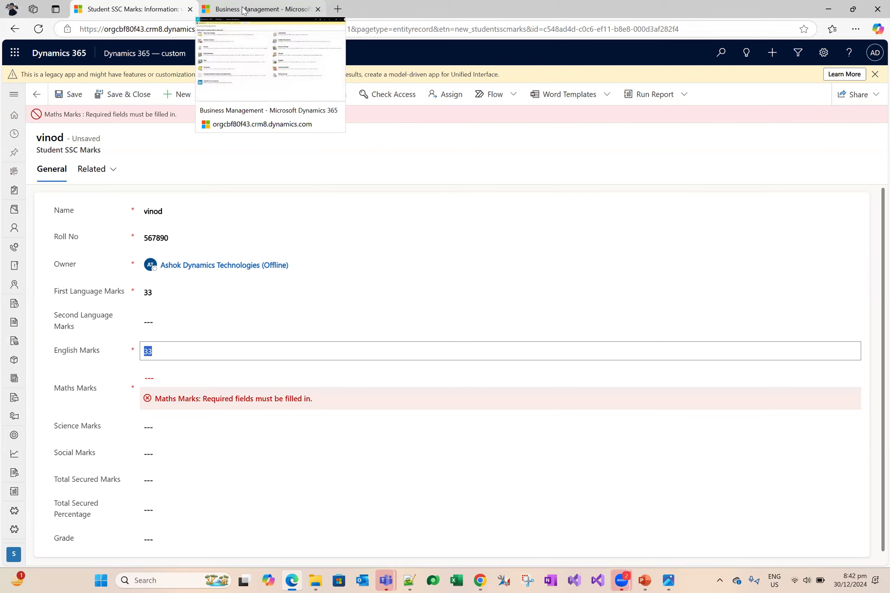
pyautogui.click(14, 94)
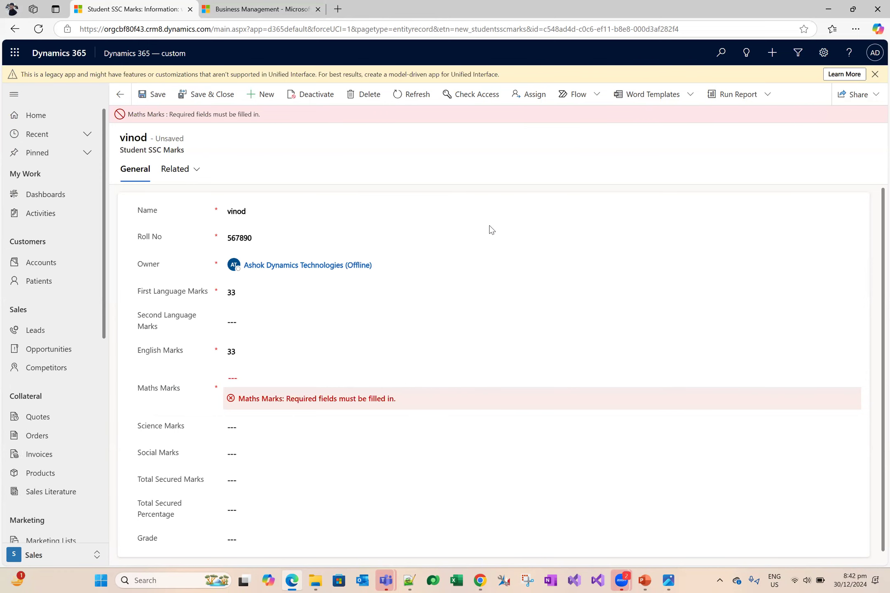
pyautogui.moveTo(480, 580)
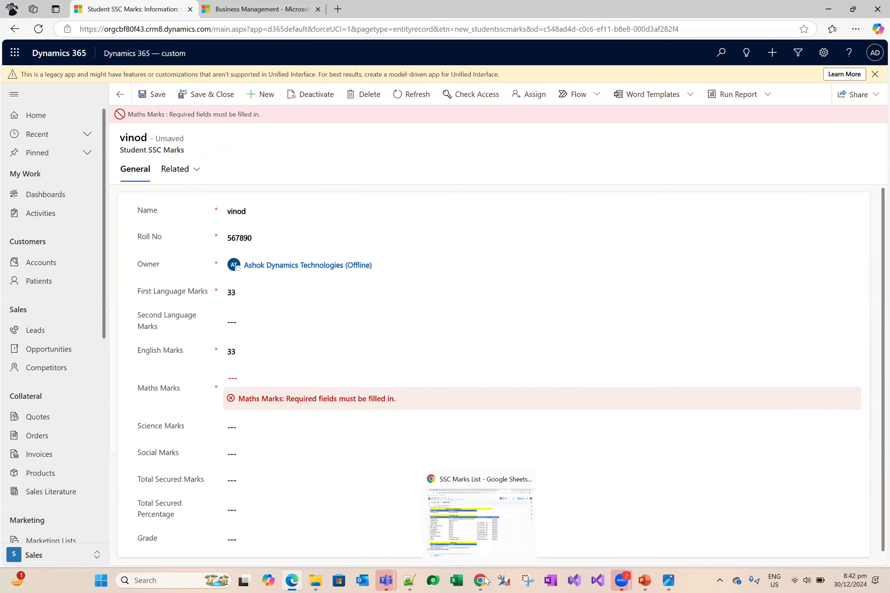
pyautogui.click(487, 543)
# - Open the enrollment portal in a new browser tab and go to its sign-in page
pyautogui.click(722, 13)
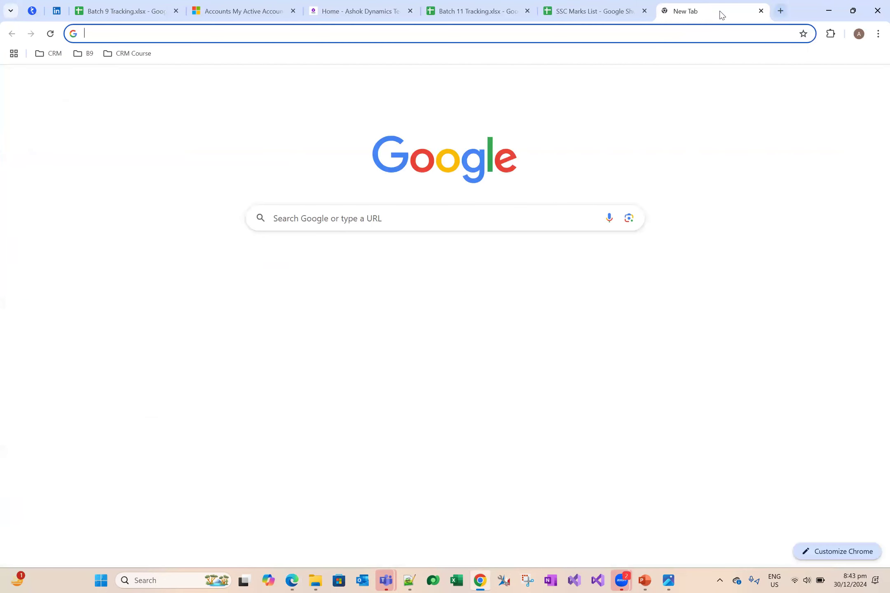
pyautogui.write('enr')
pyautogui.press('Return')
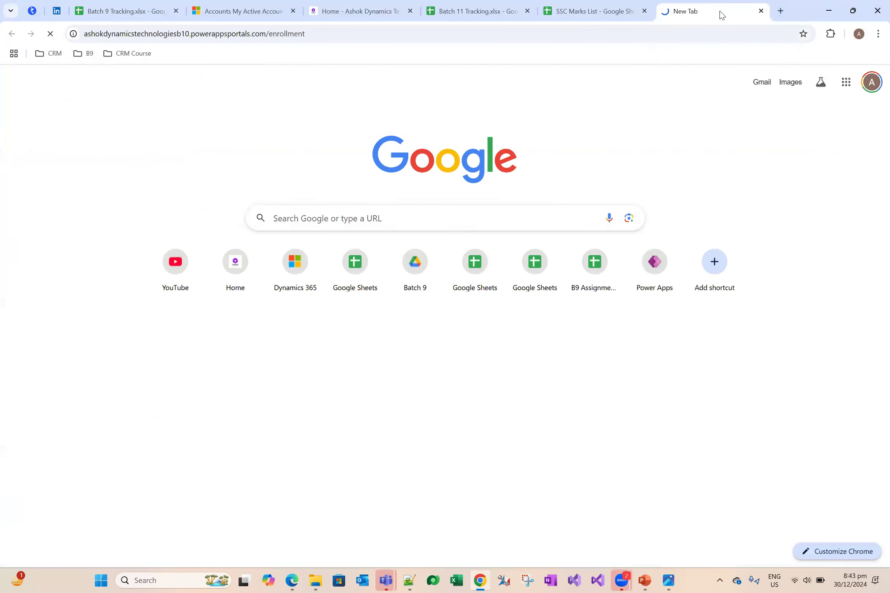
pyautogui.click(715, 90)
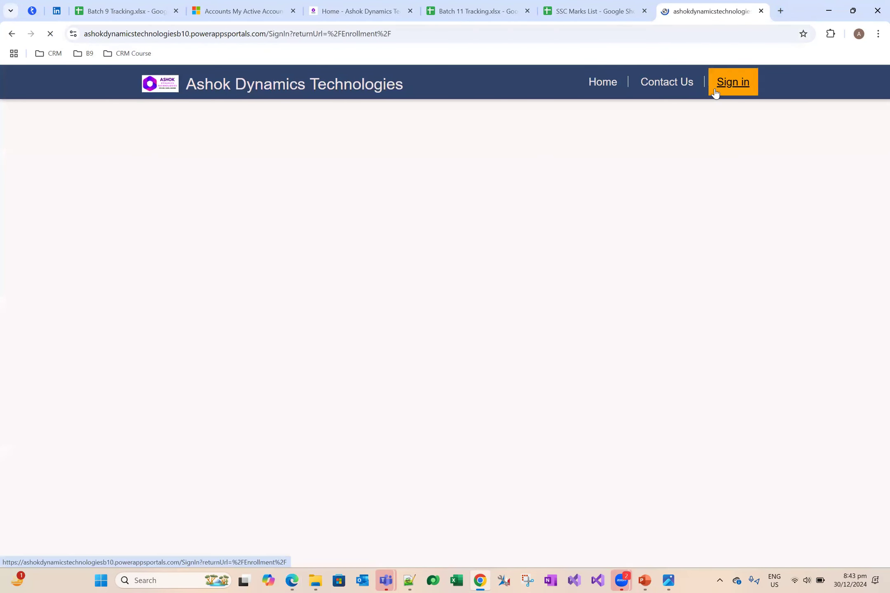
# - Sign in with the saved username and the account password, then open Profile Details
pyautogui.click(395, 191)
pyautogui.write('ashokteja')
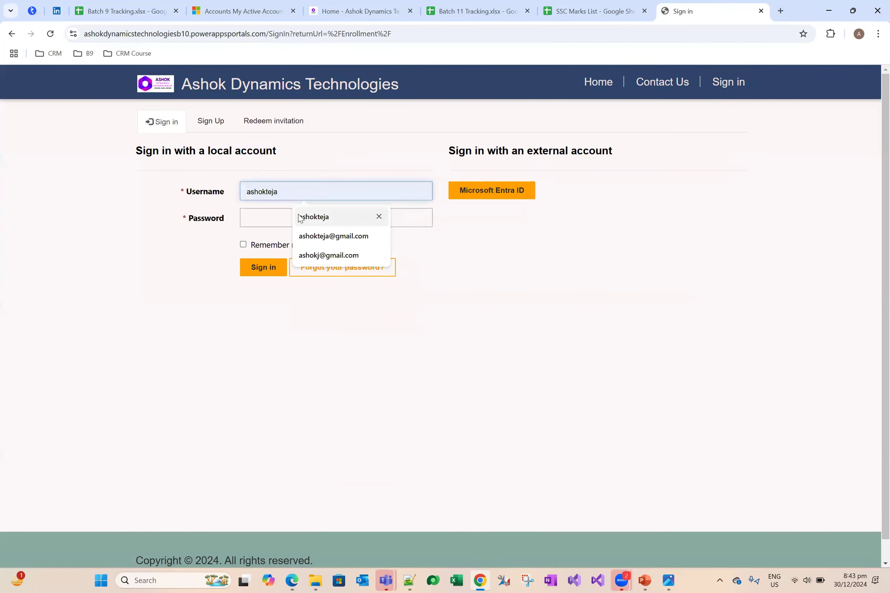
pyautogui.click(300, 216)
pyautogui.click(281, 222)
pyautogui.write('a•••••')
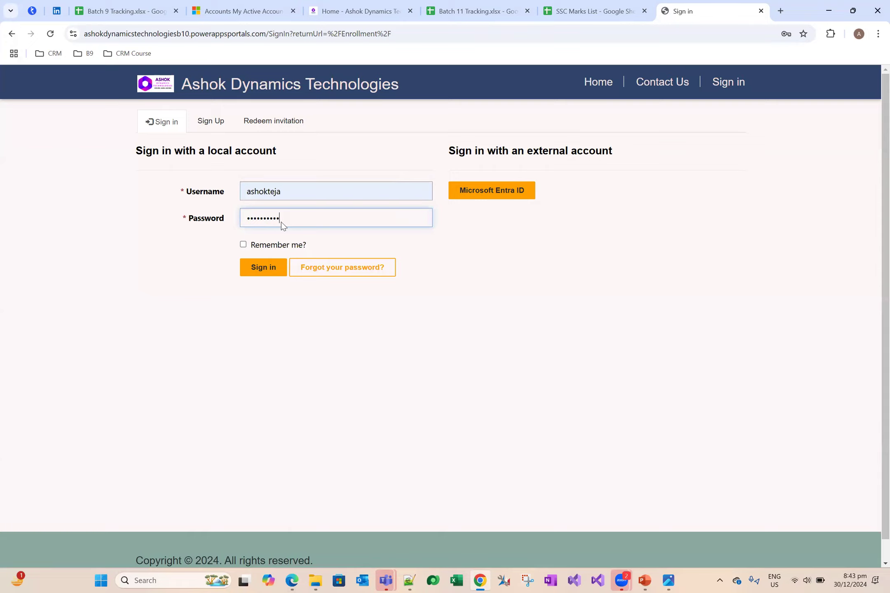
pyautogui.press('Return')
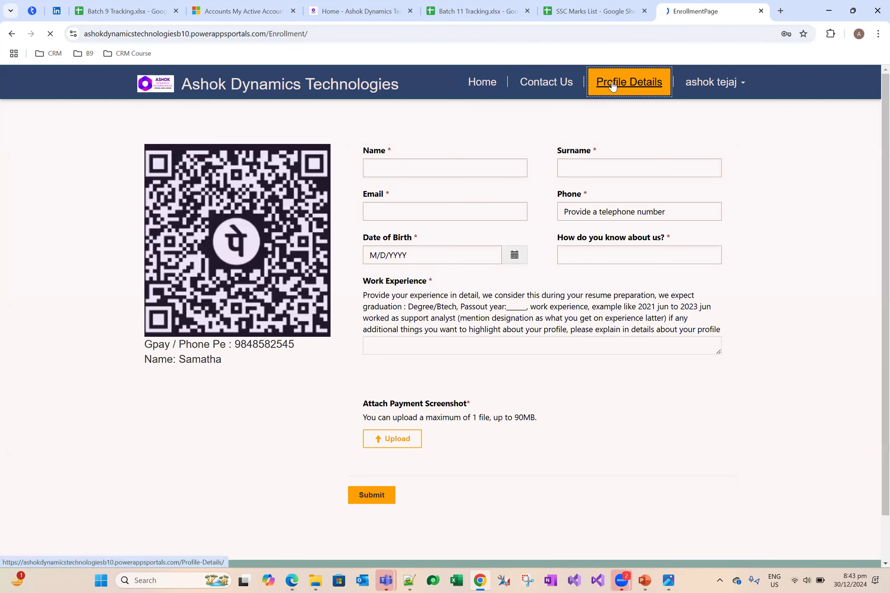
pyautogui.click(629, 91)
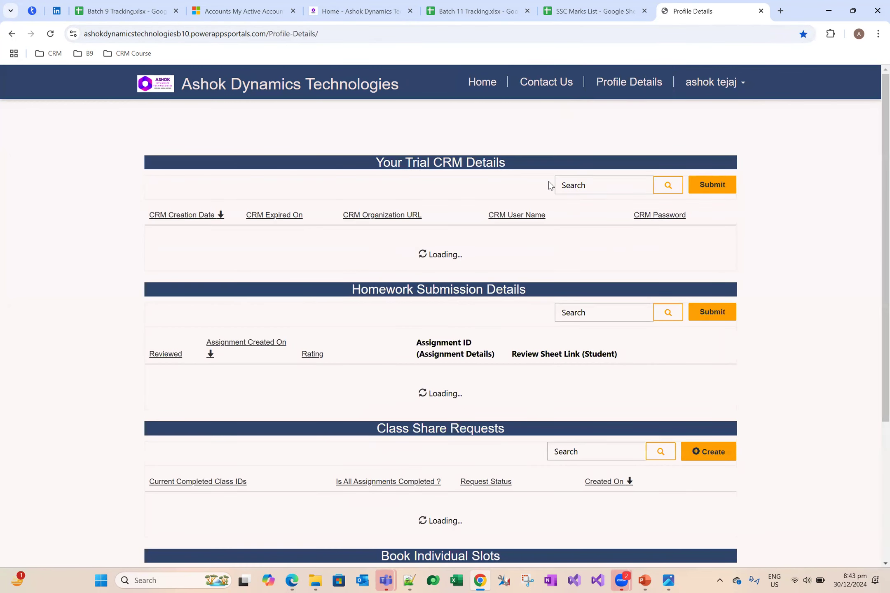
# - Start a new homework submission and choose assignment ASK1000
pyautogui.moveTo(345, 292); pyautogui.dragTo(524, 290)
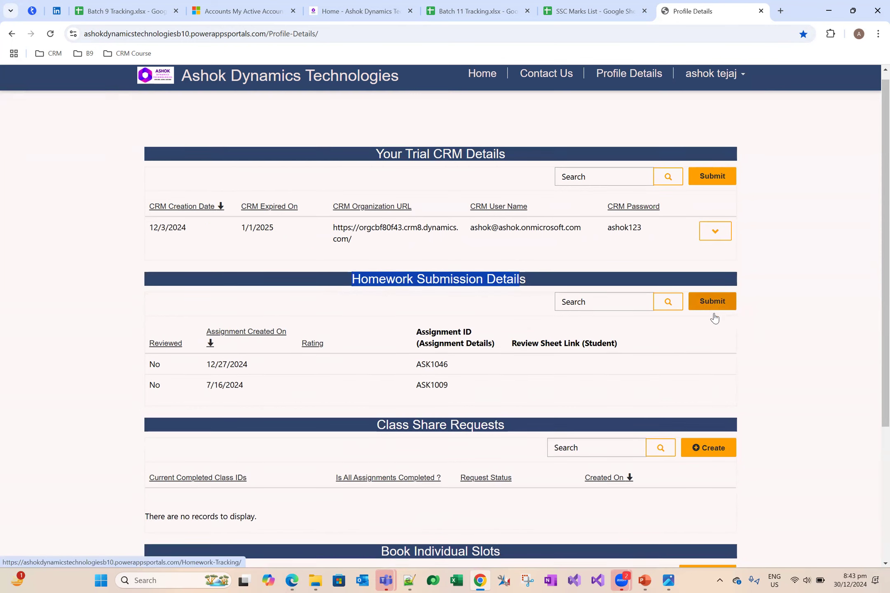
pyautogui.scroll(-2, 714, 318)
pyautogui.click(712, 206)
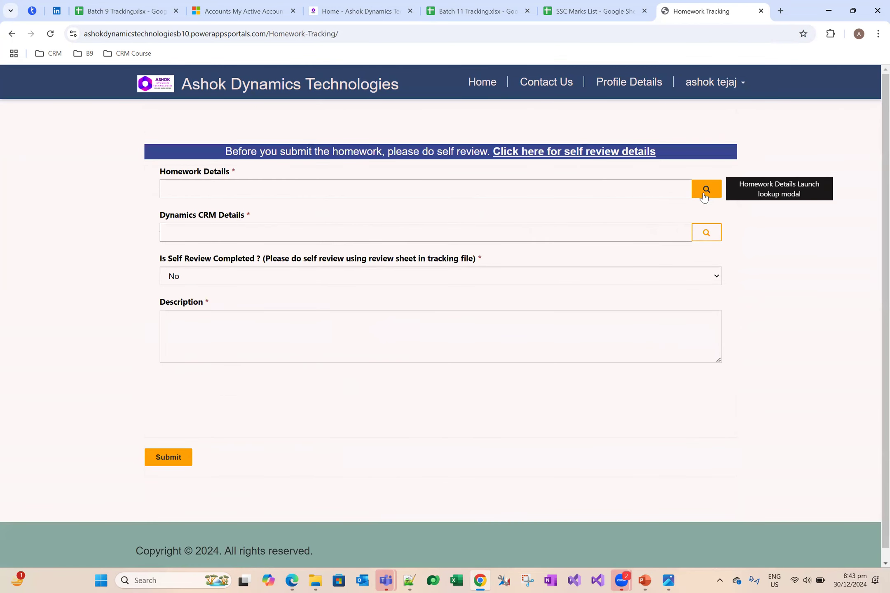
pyautogui.click(705, 190)
pyautogui.click(587, 132)
pyautogui.write('ask')
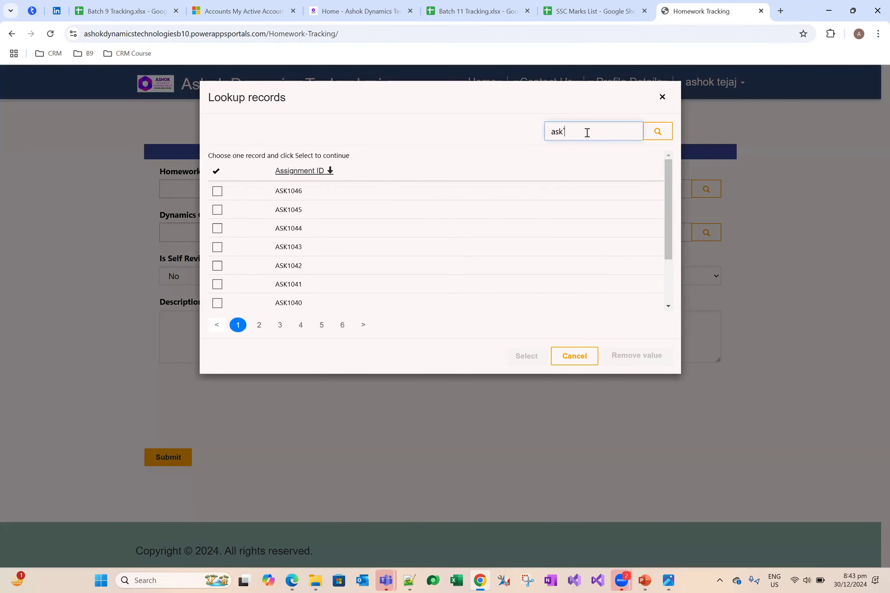
pyautogui.write('1000')
pyautogui.click(659, 133)
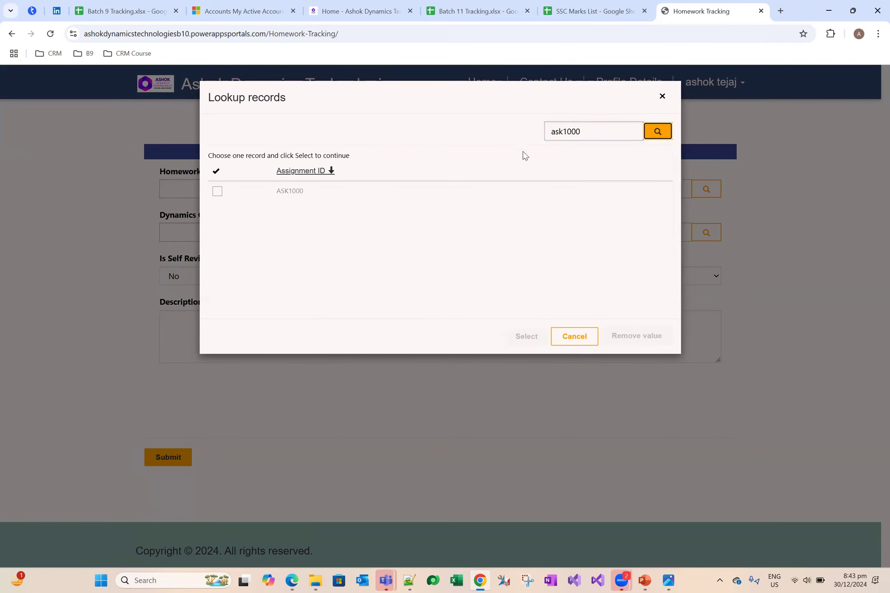
pyautogui.click(288, 191)
pyautogui.click(529, 343)
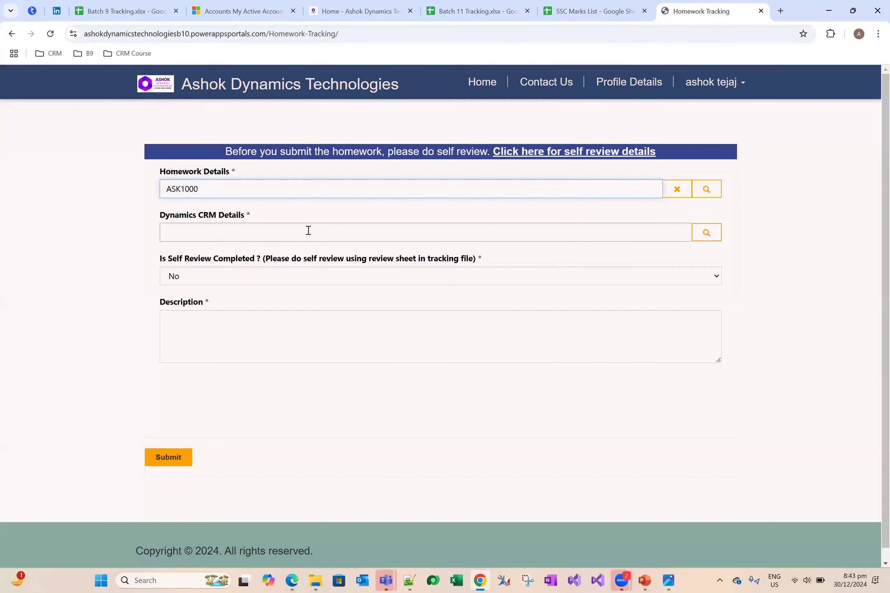
# - Pick the CRM details record, set Self Review to Yes, enter description NA, and submit
pyautogui.click(706, 234)
pyautogui.click(247, 184)
pyautogui.click(527, 339)
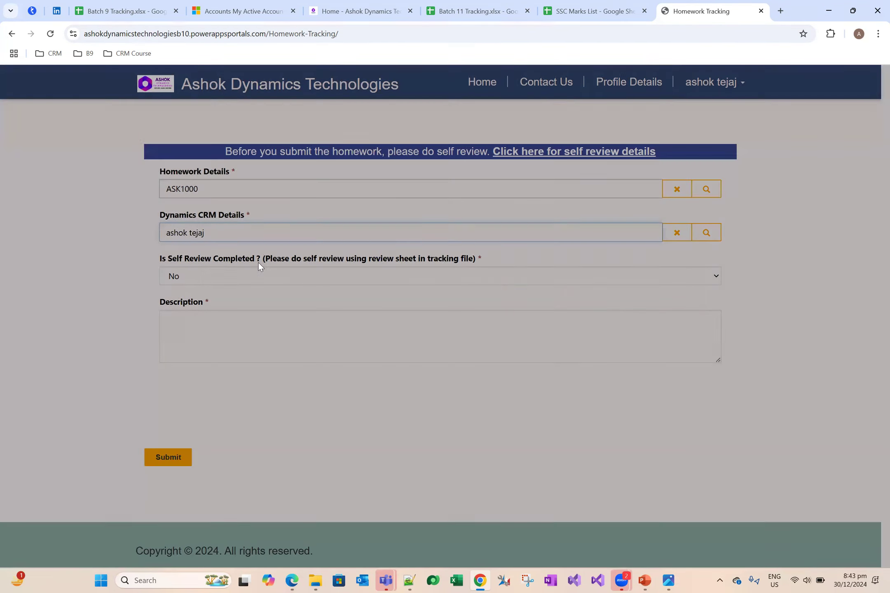
pyautogui.click(237, 279)
pyautogui.click(228, 307)
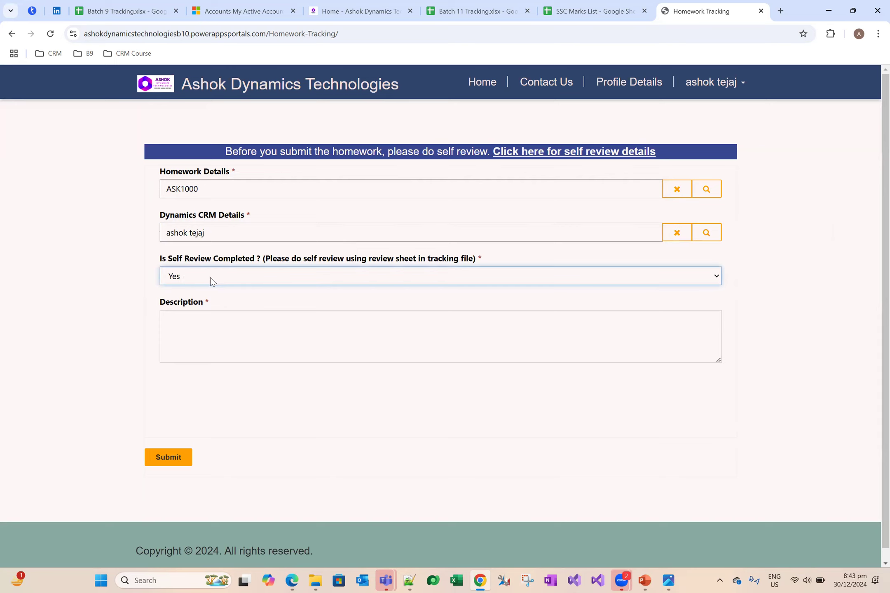
pyautogui.click(226, 332)
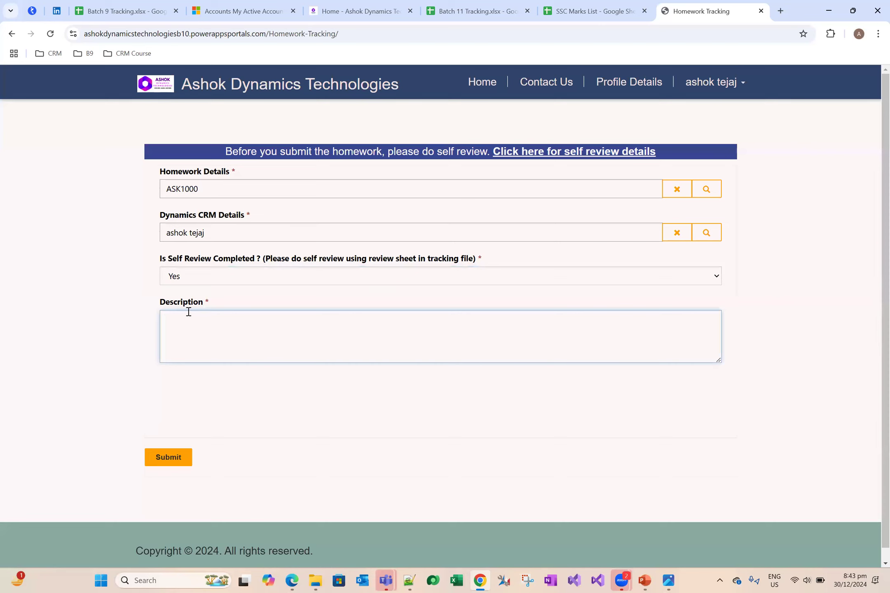
pyautogui.write('NA')
pyautogui.click(170, 455)
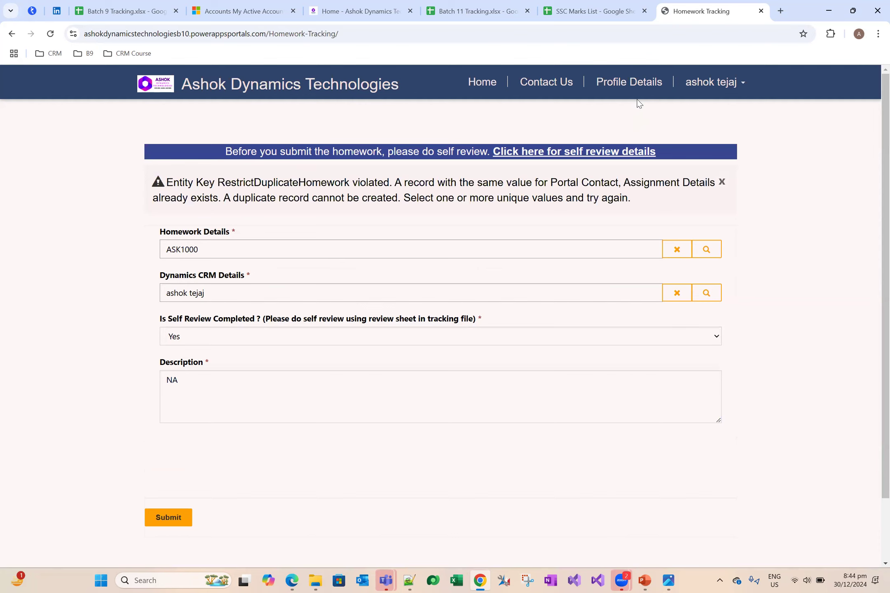
# - Return to Profile Details after the duplicate rejection and open the Batch 11 Tracking sheet
pyautogui.click(635, 83)
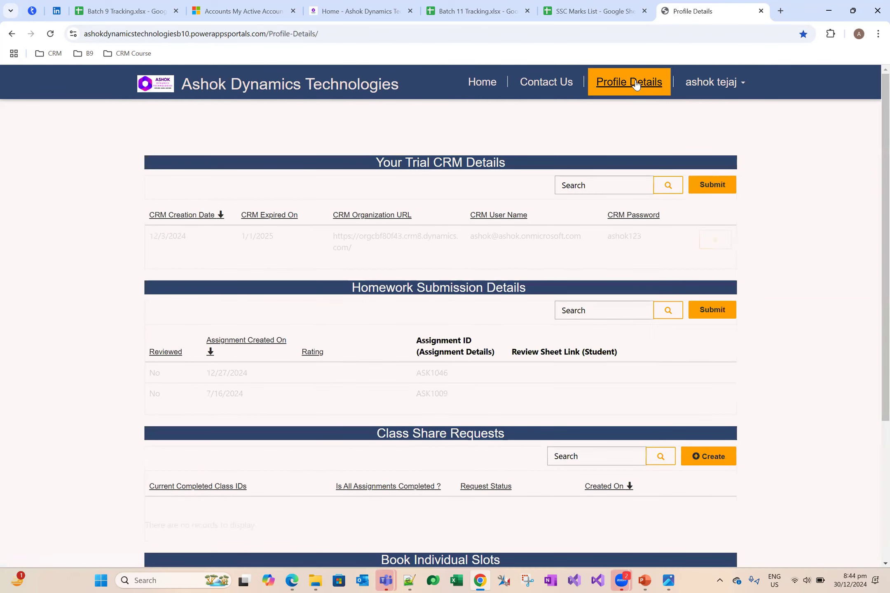
pyautogui.scroll(-3, 488, 200)
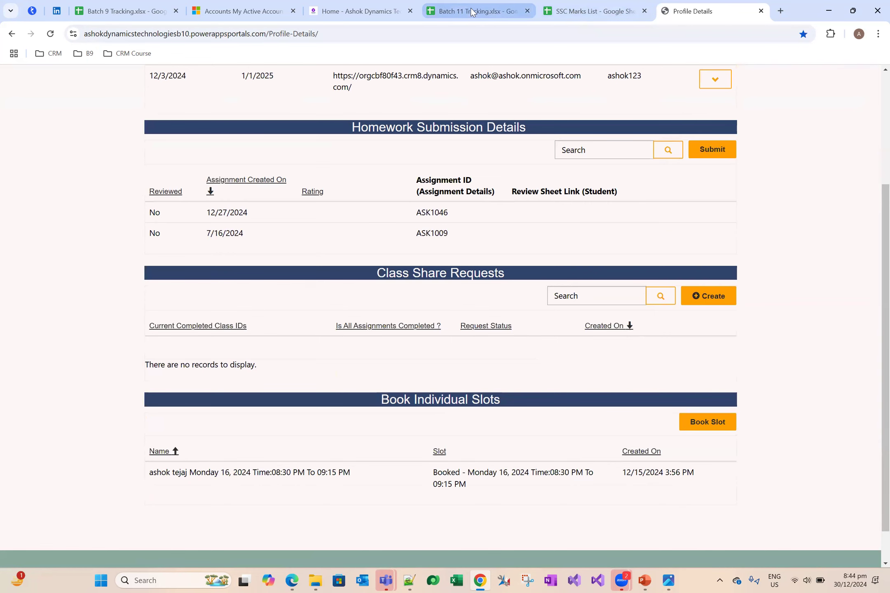
pyautogui.moveTo(470, 8)
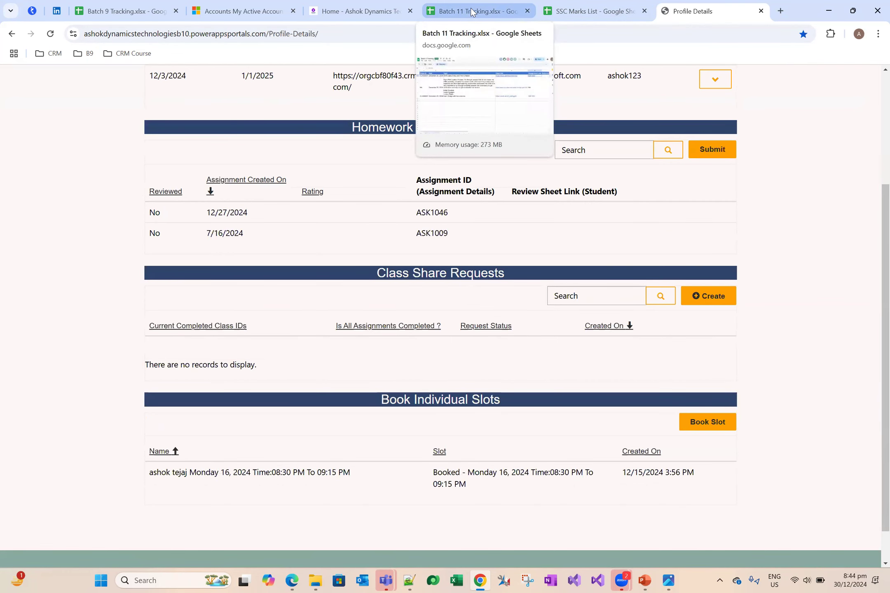
pyautogui.click(470, 8)
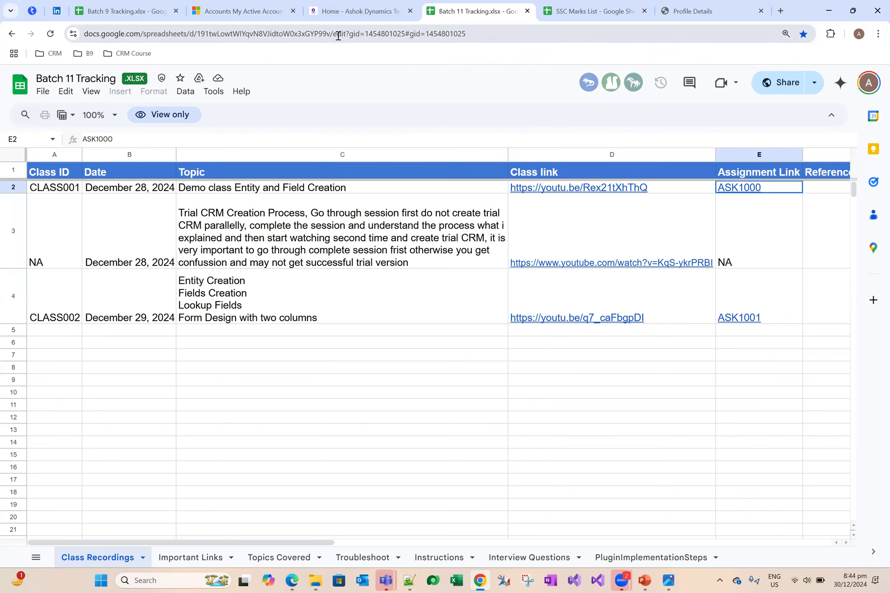
# - Review topics in C3 and C4 and class links D2–D4, then select the Views note line
pyautogui.click(409, 226)
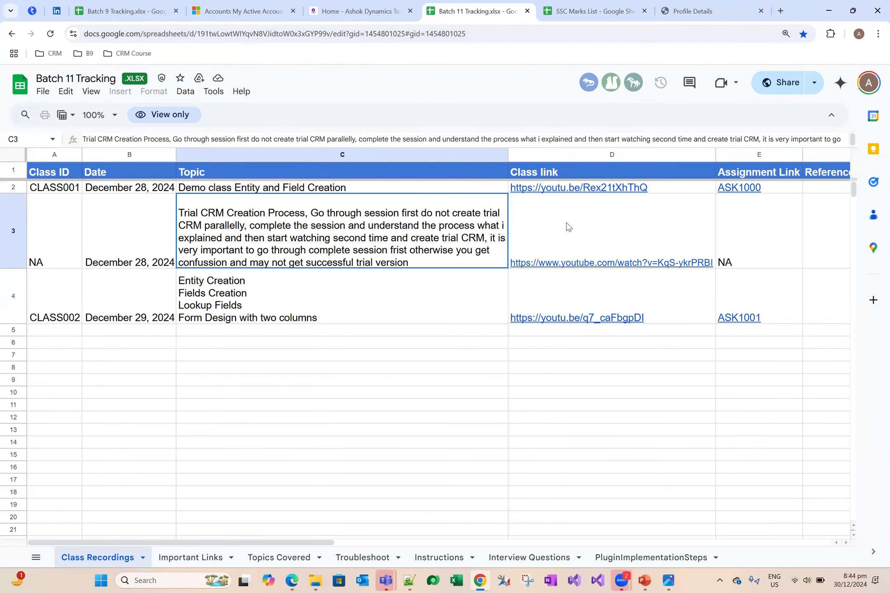
pyautogui.click(670, 188)
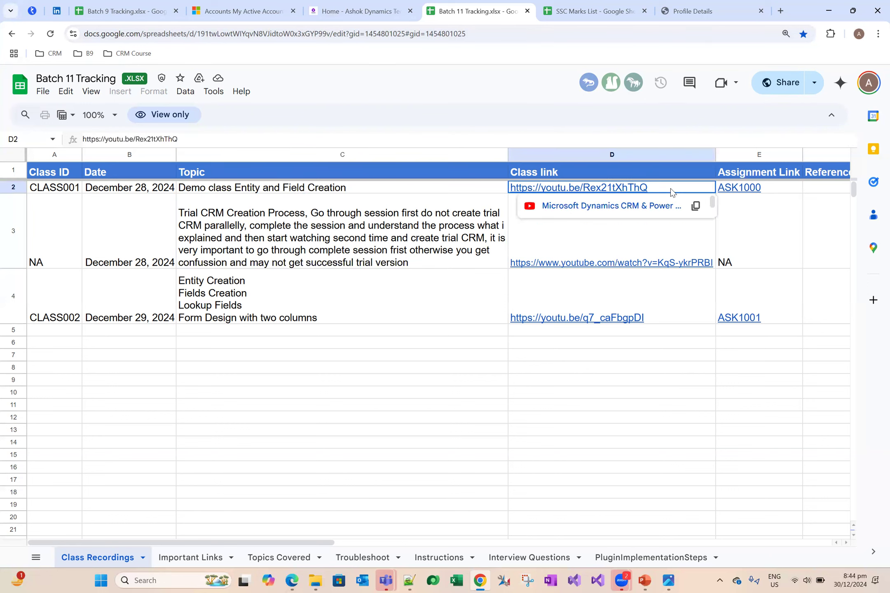
pyautogui.keyDown('shift'); pyautogui.click(664, 297); pyautogui.keyUp('shift')
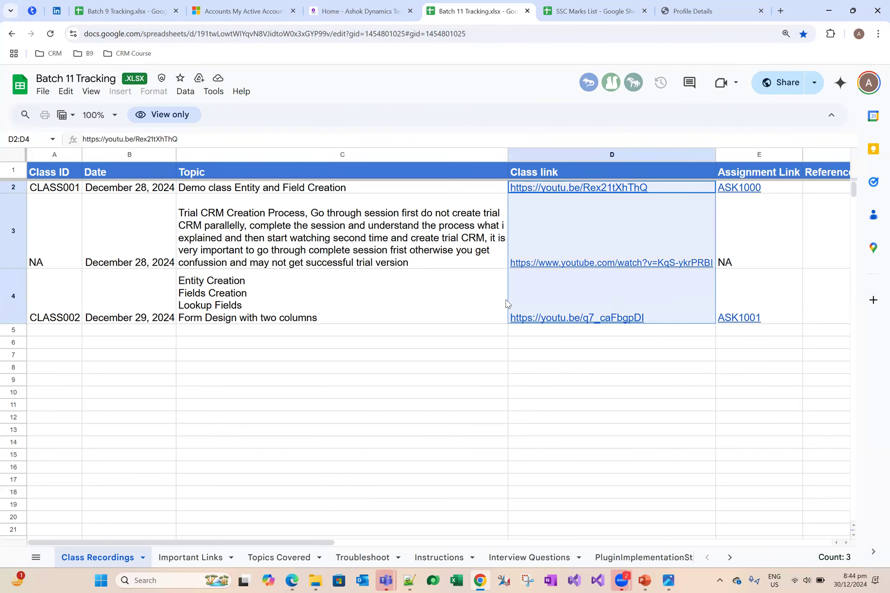
pyautogui.click(411, 318)
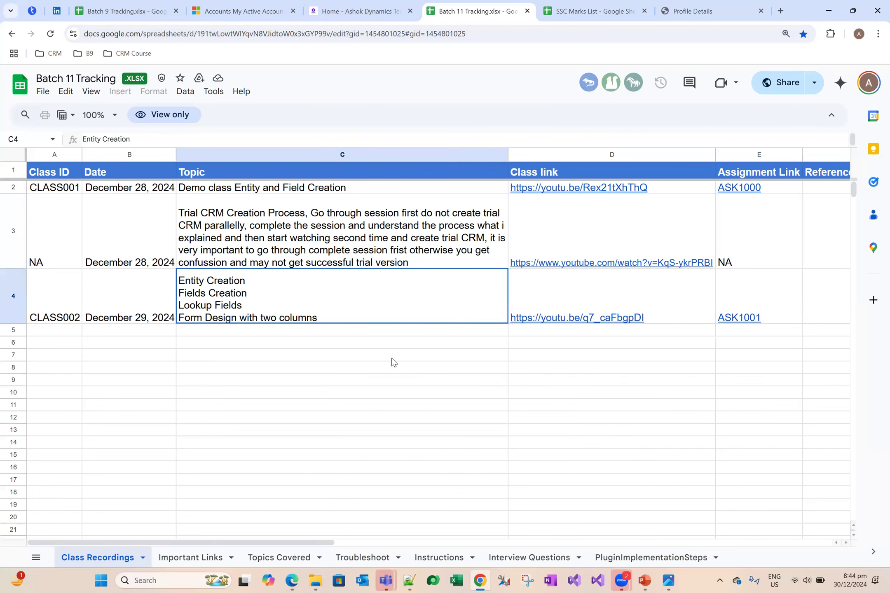
pyautogui.click(408, 577)
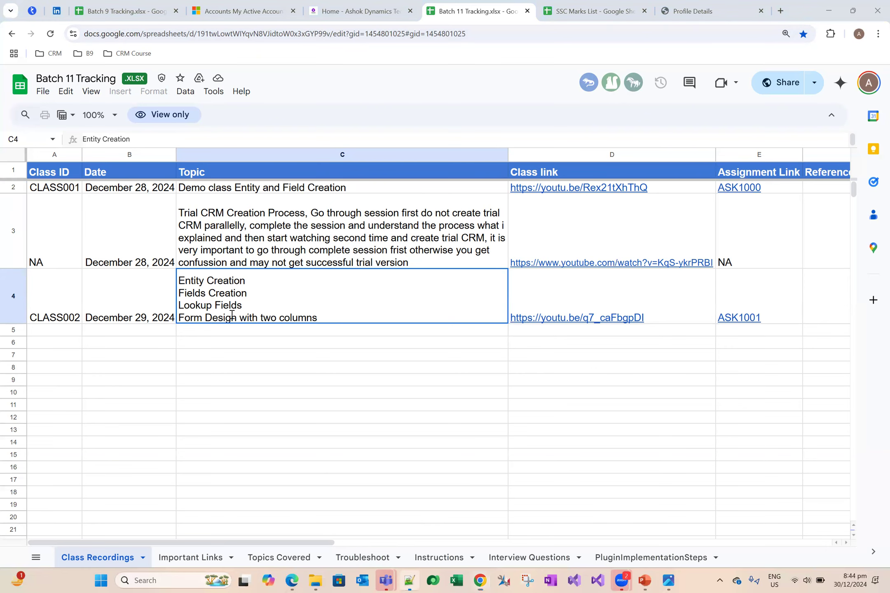
pyautogui.click(6, 243)
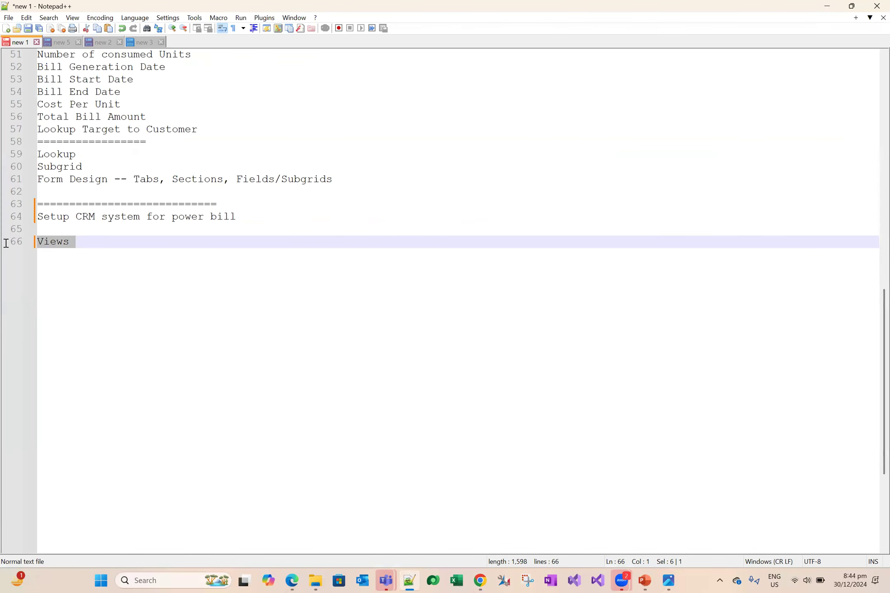
# - Open the Customer Information list, discarding unsaved student marks changes, and refresh it
pyautogui.moveTo(291, 581)
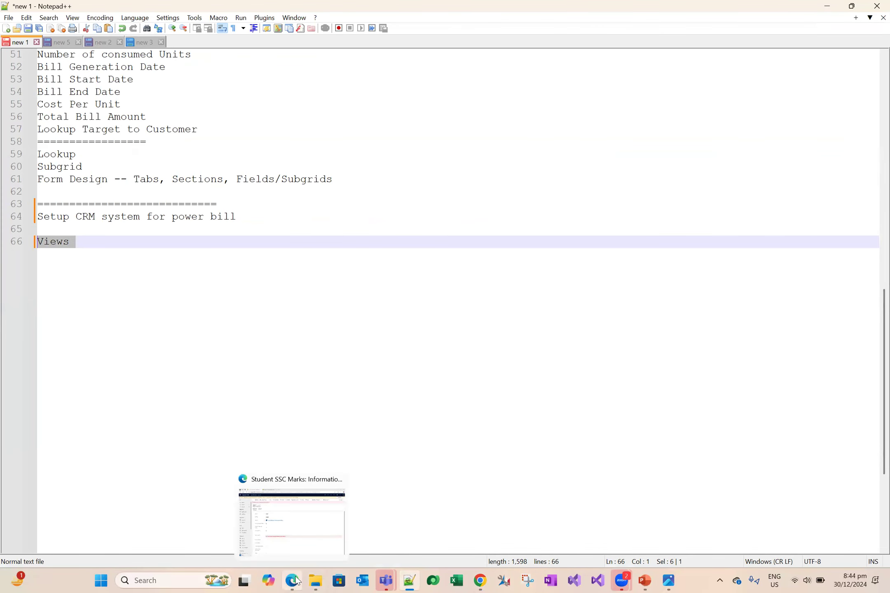
pyautogui.click(289, 526)
pyautogui.scroll(-10, 62, 465)
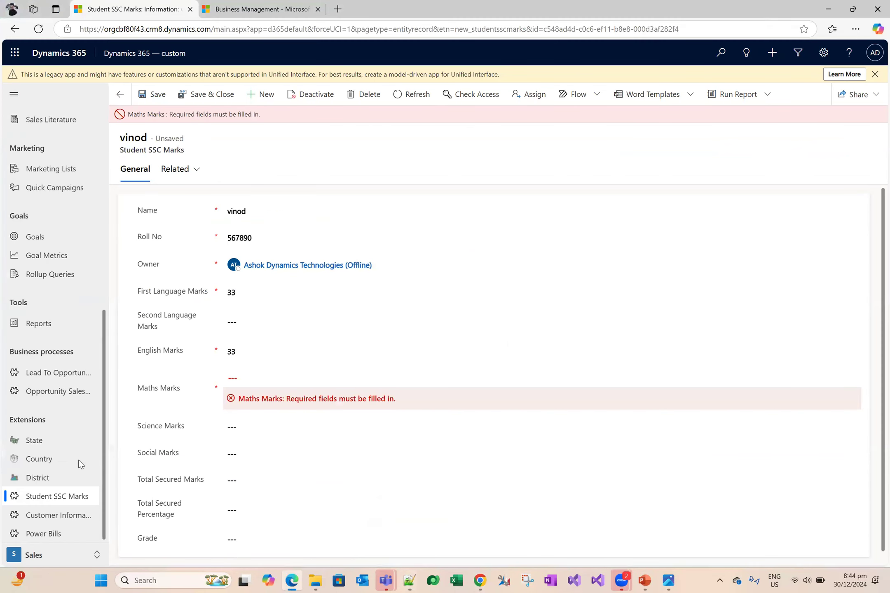
pyautogui.click(74, 515)
pyautogui.click(518, 355)
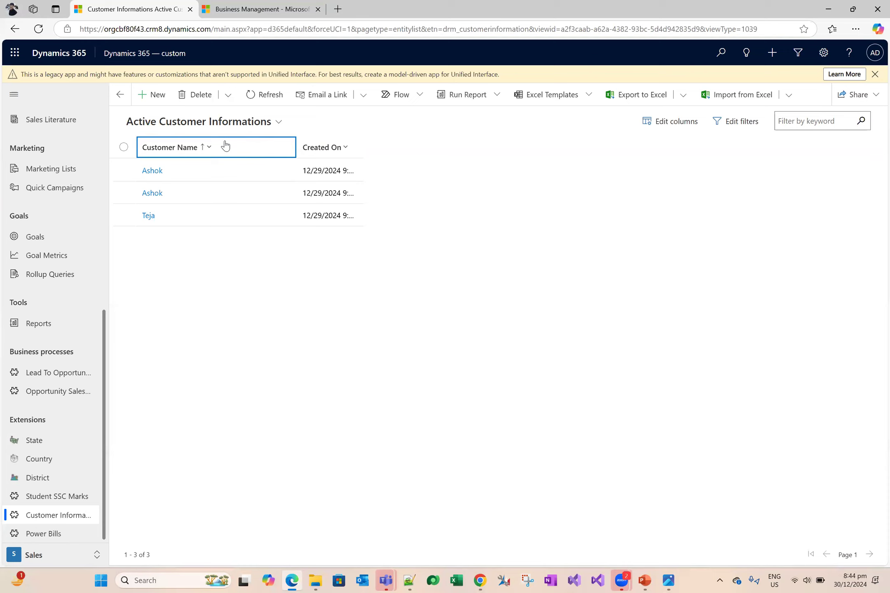
pyautogui.click(265, 95)
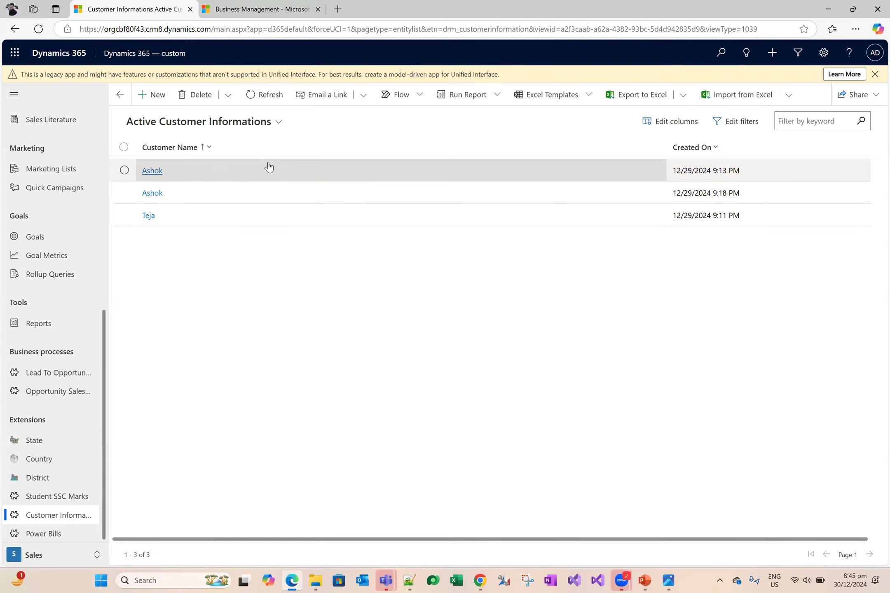
# - Open Advanced Settings from the gear menu in a new tab
pyautogui.click(280, 8)
pyautogui.click(150, 6)
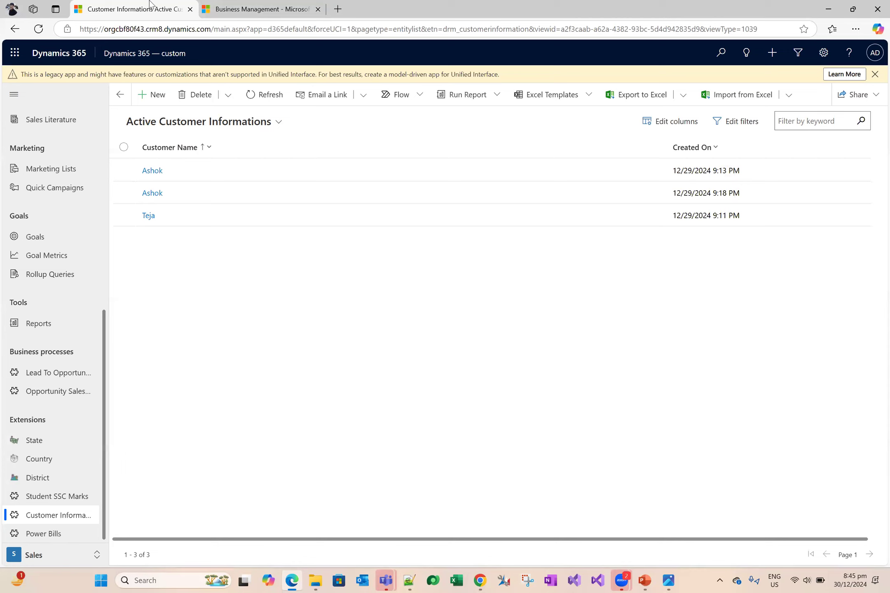
pyautogui.click(823, 53)
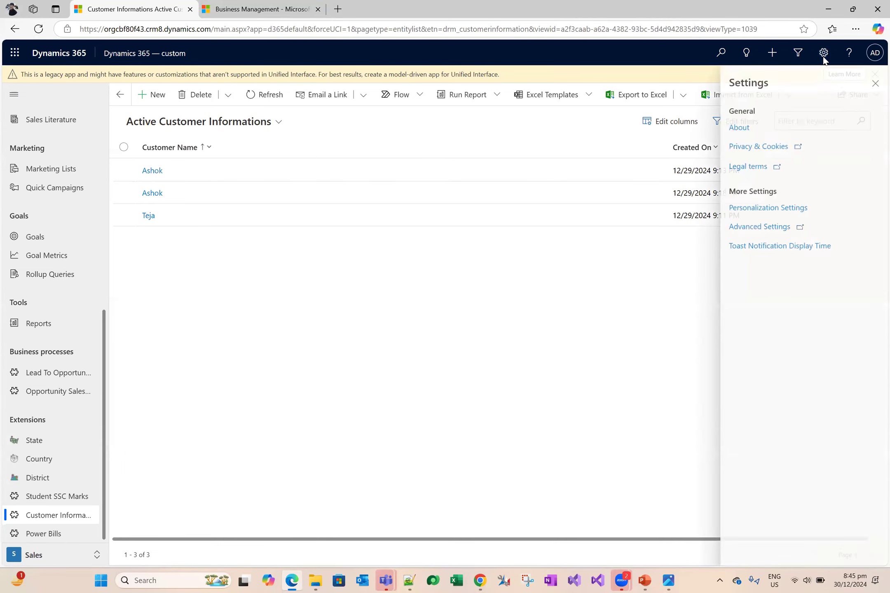
pyautogui.click(751, 231)
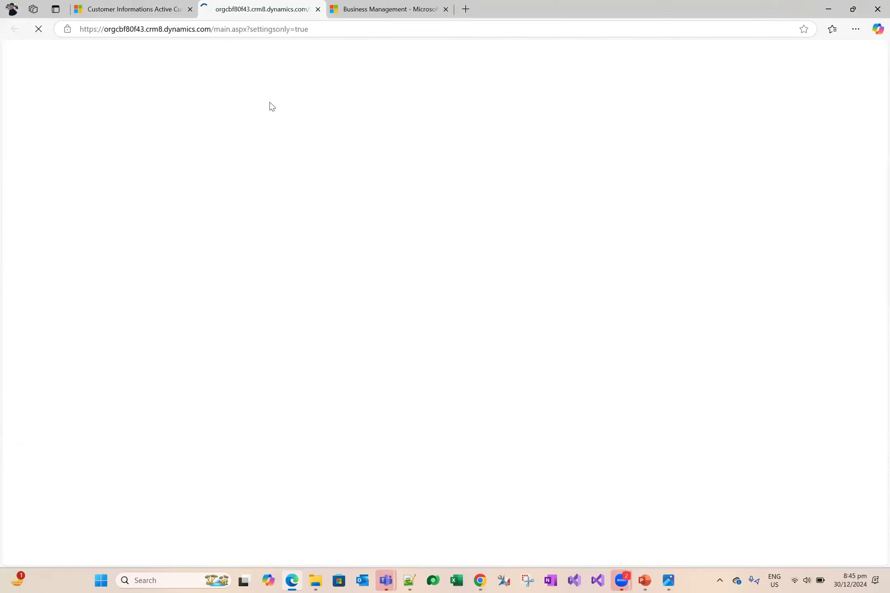
# - Go to Settings > Solutions, widen Name and Display Name columns, and open MyDynamicsCRMCustomizations
pyautogui.click(173, 58)
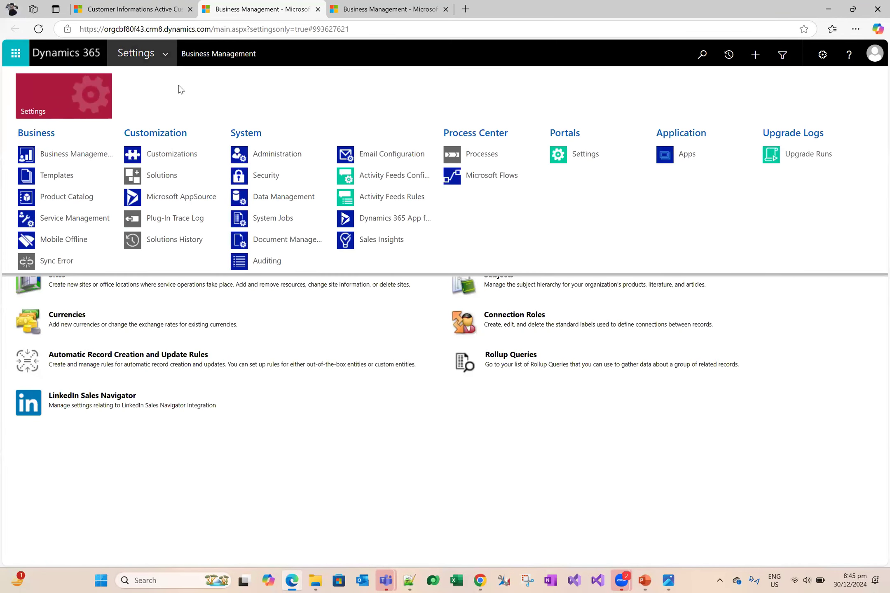
pyautogui.click(187, 181)
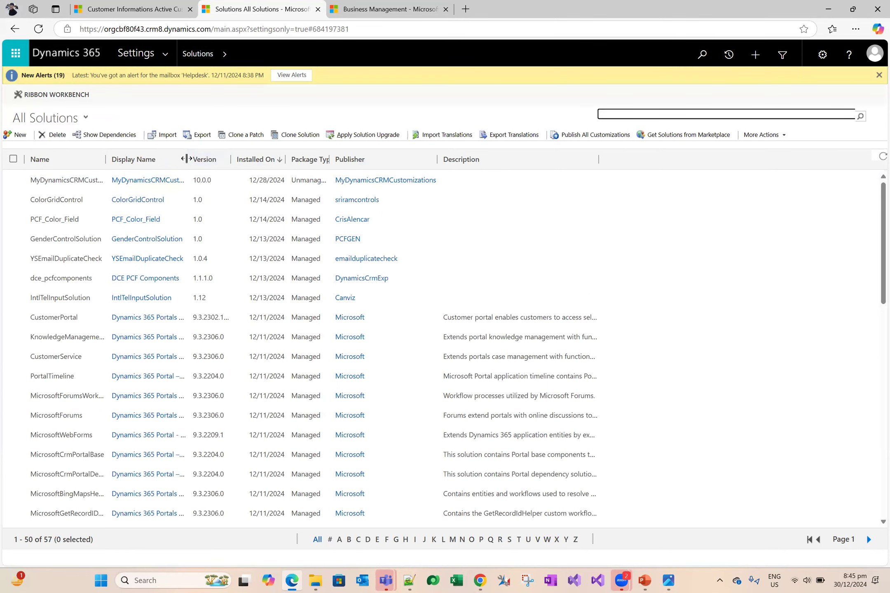
pyautogui.moveTo(187, 159); pyautogui.dragTo(274, 159)
pyautogui.moveTo(105, 160); pyautogui.dragTo(190, 160)
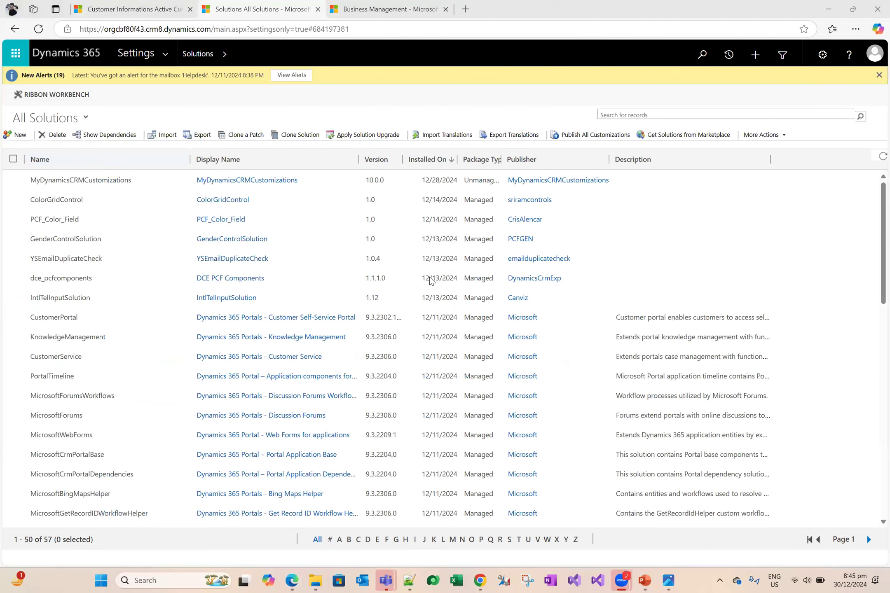
pyautogui.doubleClick(173, 183)
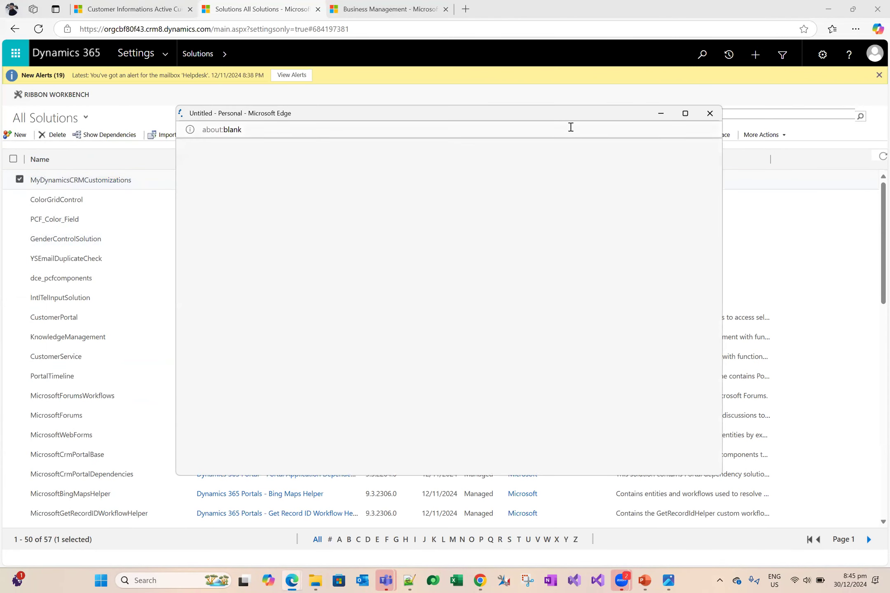
# - Expand the solution's Entities and Customer Information to list its views
pyautogui.moveTo(690, 112)
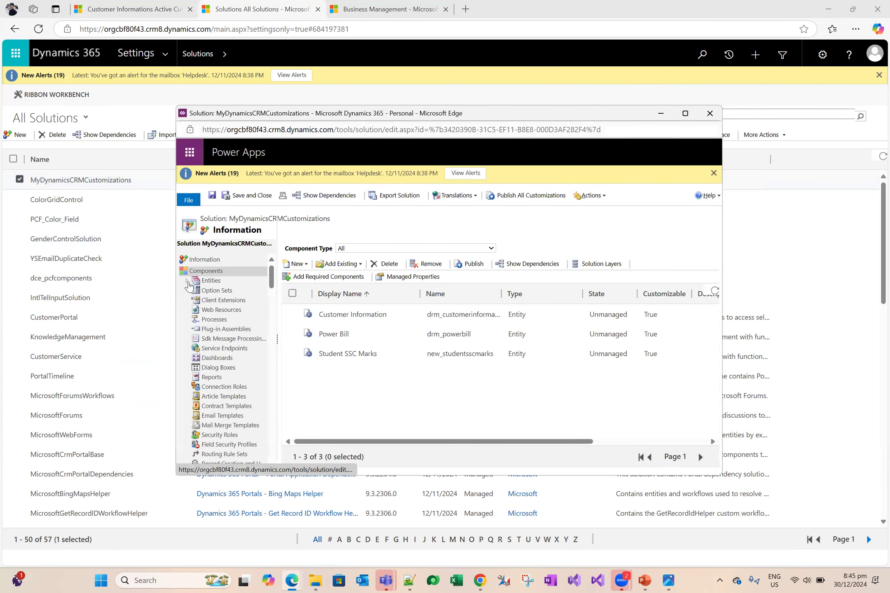
pyautogui.click(188, 280)
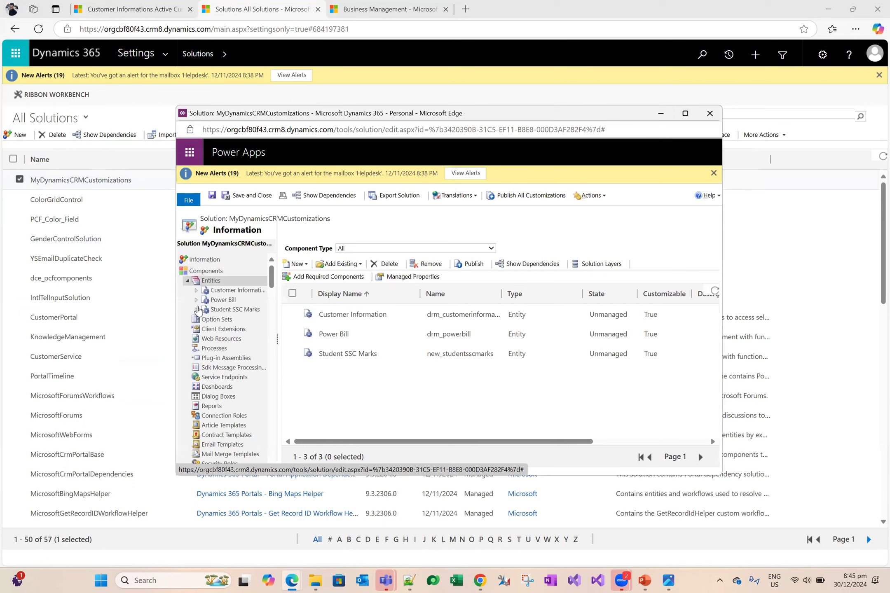
pyautogui.click(196, 310)
pyautogui.click(196, 309)
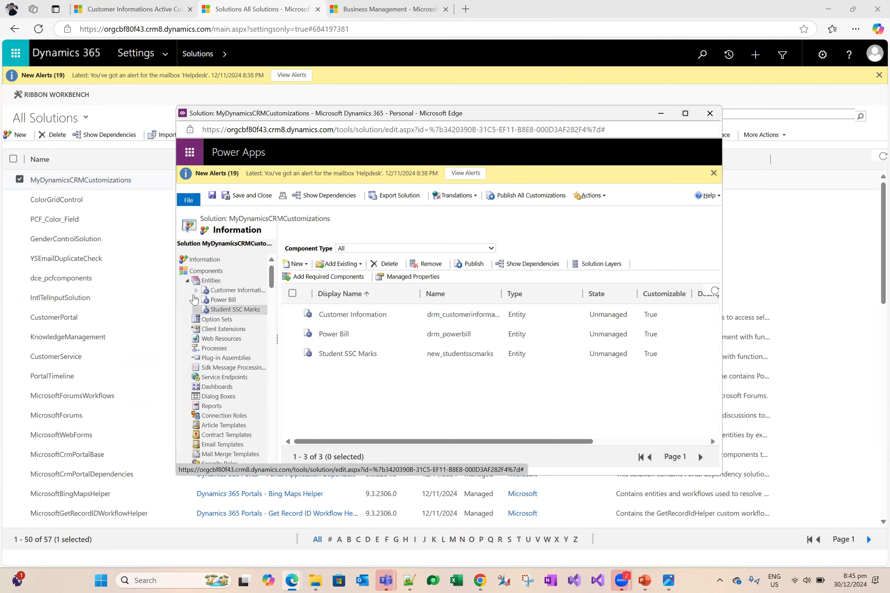
pyautogui.click(196, 290)
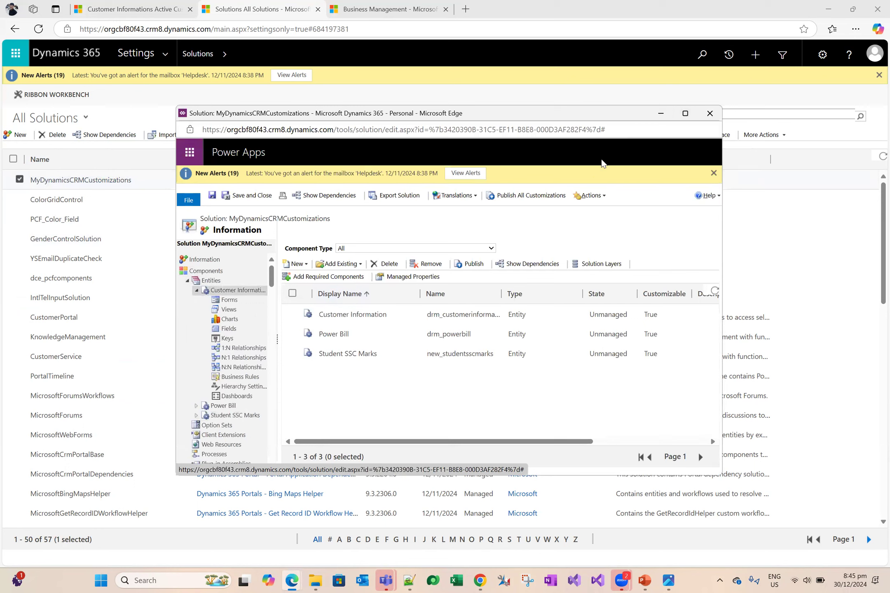
pyautogui.click(243, 194)
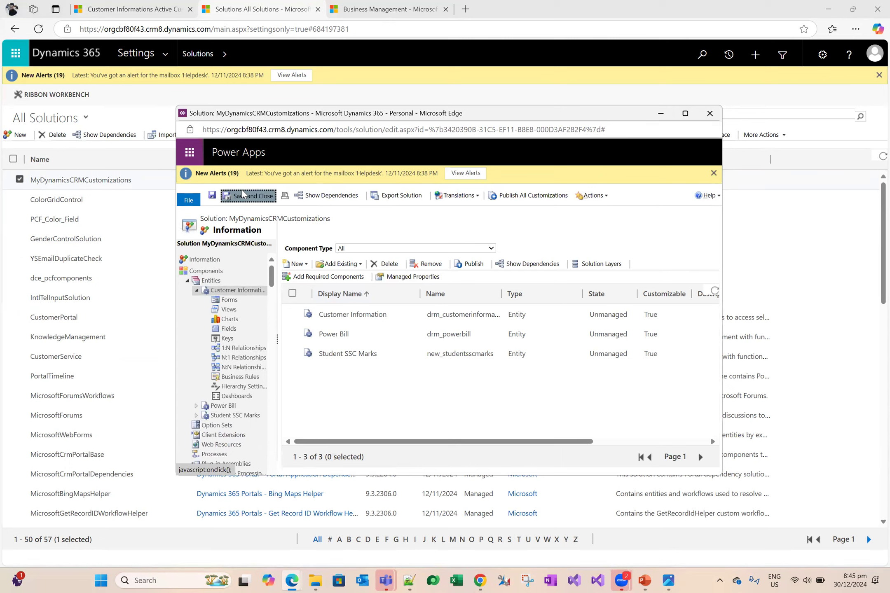
pyautogui.click(234, 312)
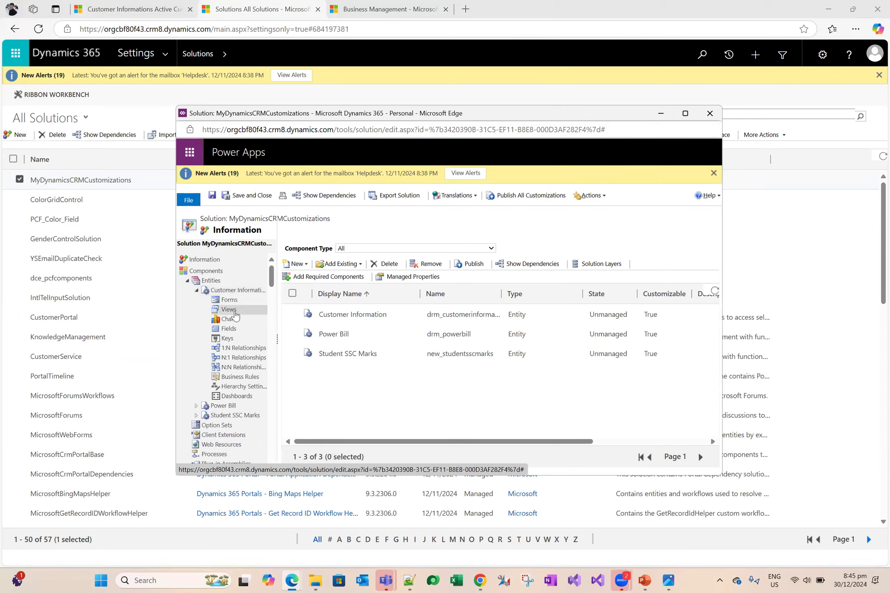
# - Maximize the solution window, widen the tree pane, then return to the Active Customer Informations list
pyautogui.click(685, 114)
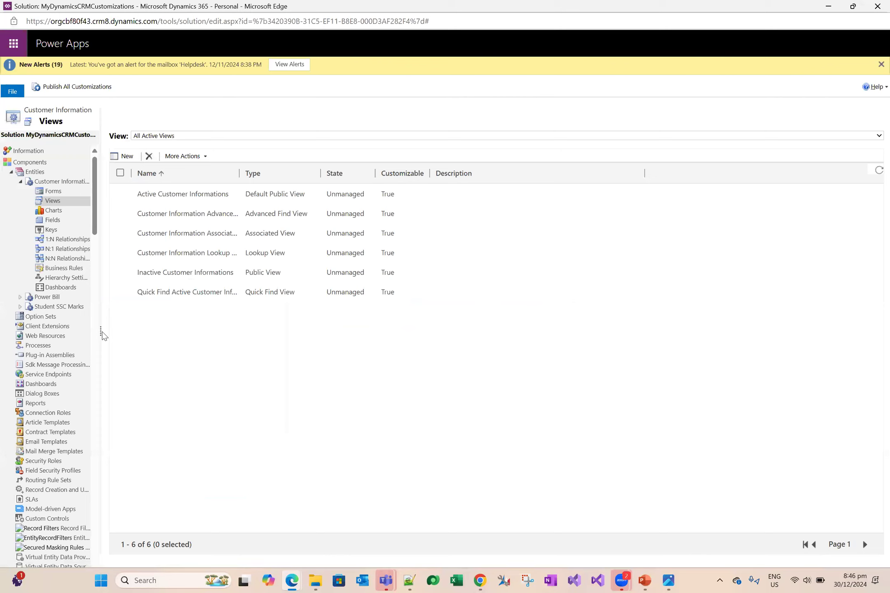
pyautogui.moveTo(100, 332); pyautogui.dragTo(169, 330)
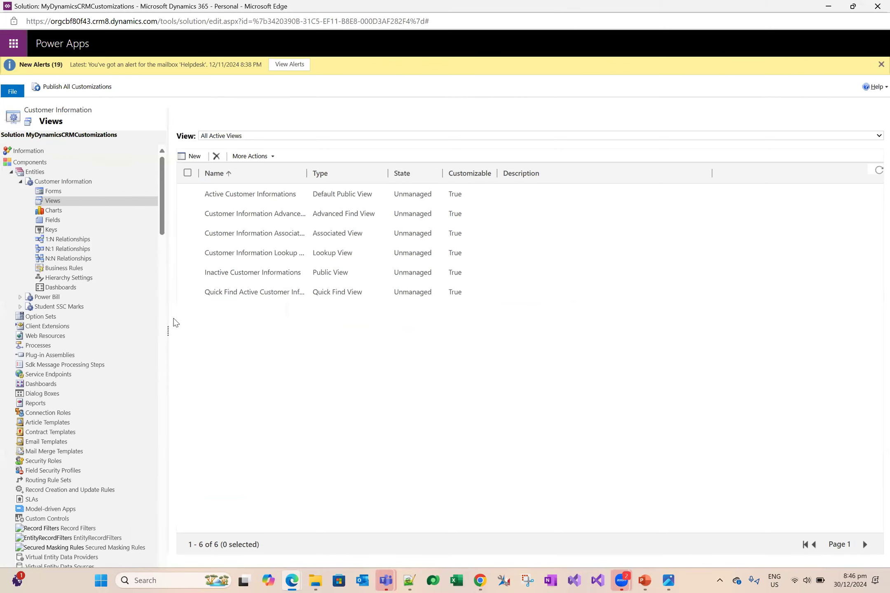
pyautogui.moveTo(291, 580)
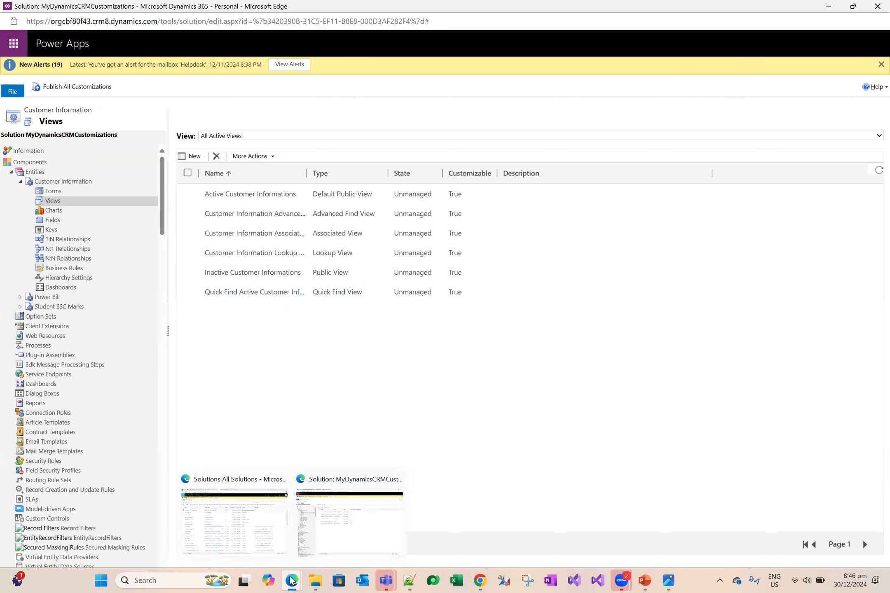
pyautogui.click(231, 524)
pyautogui.click(130, 9)
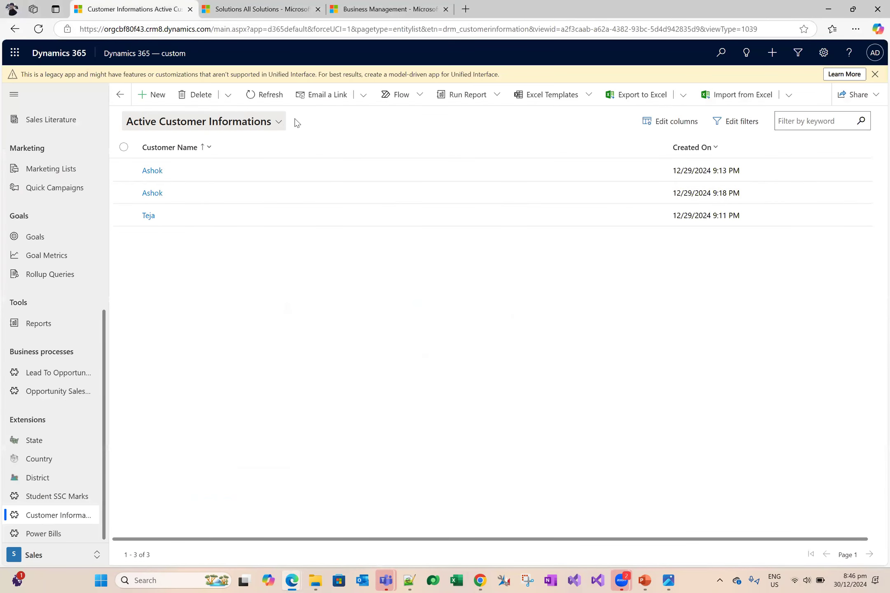
# - Compare the live customer list with the solution views, then open Active Customer Informations for editing
pyautogui.hotkey('alt', 'Tab')
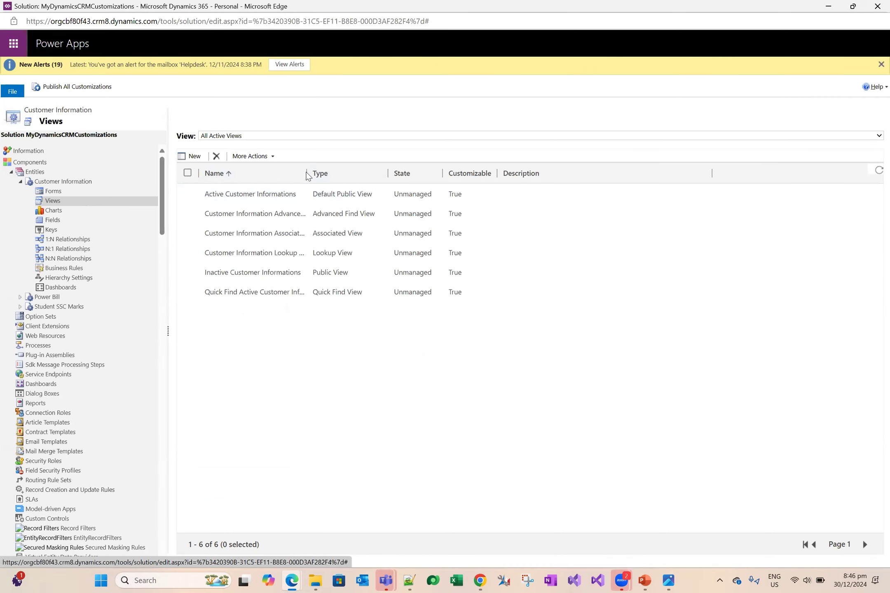
pyautogui.hotkey('alt', 'Tab')
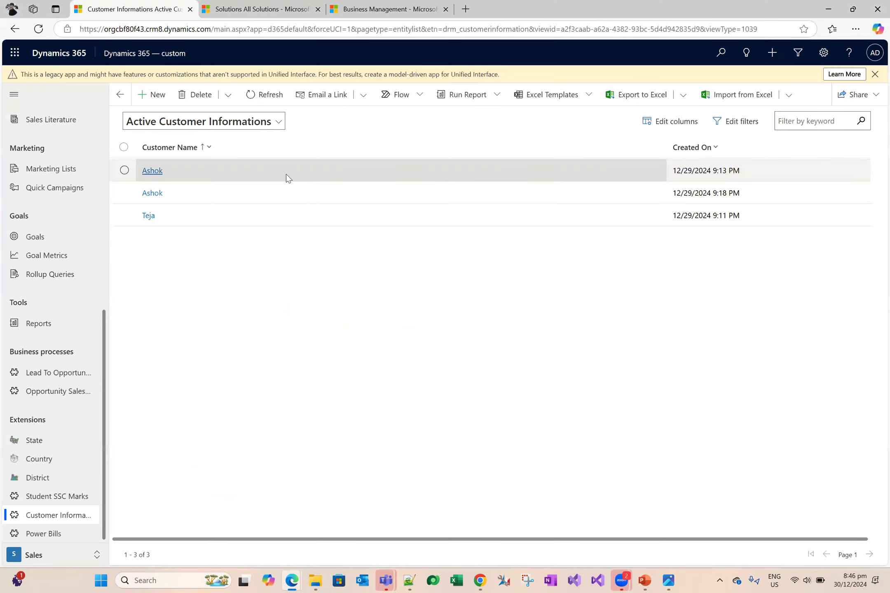
pyautogui.click(307, 325)
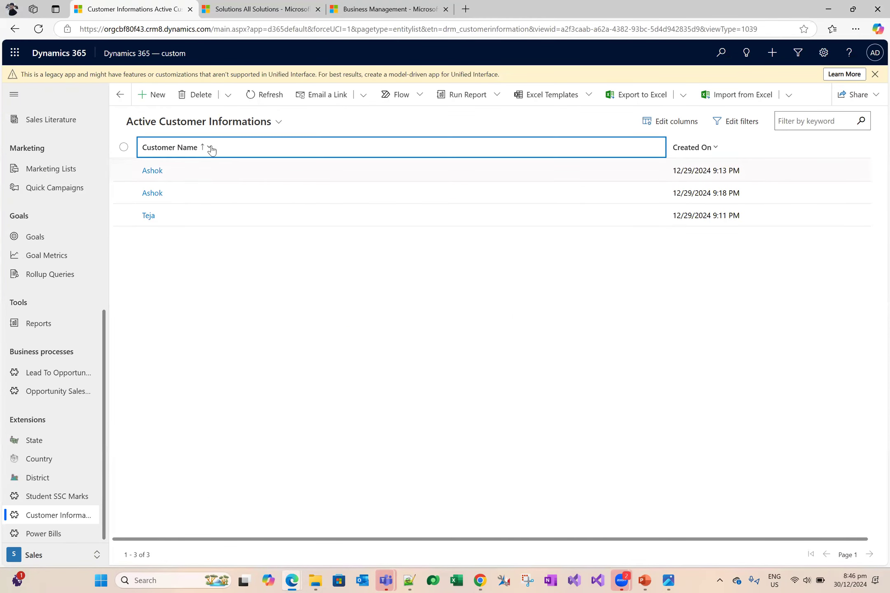
pyautogui.hotkey('alt', 'Tab')
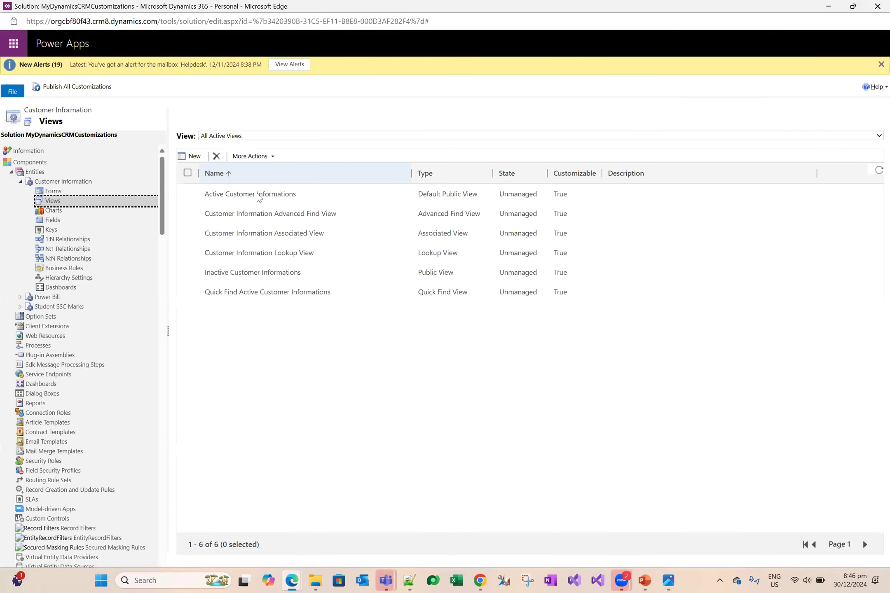
pyautogui.click(292, 195)
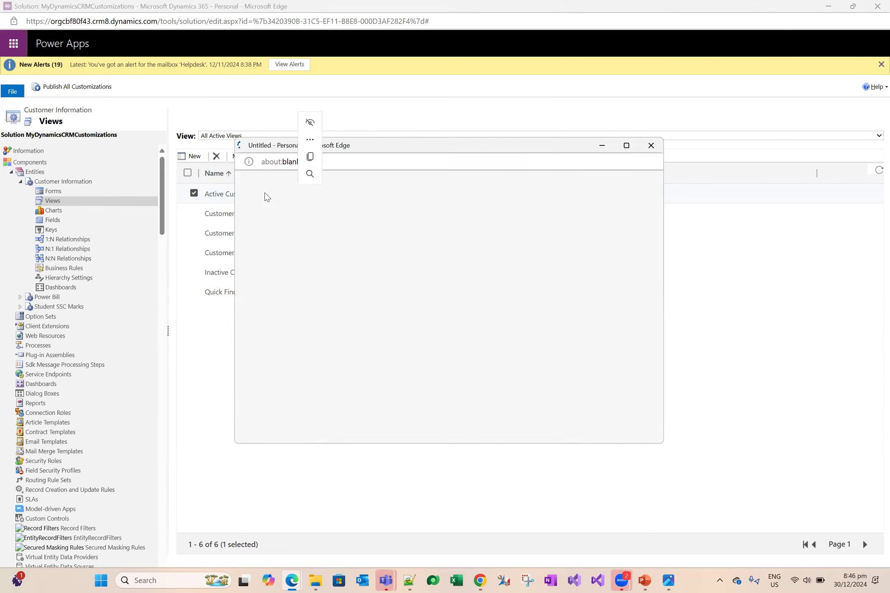
pyautogui.click(626, 146)
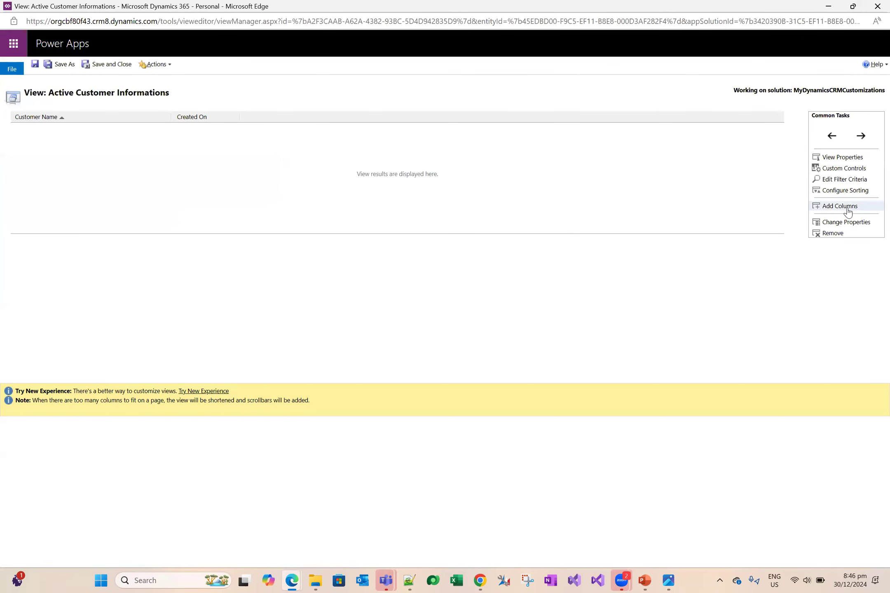
pyautogui.click(847, 208)
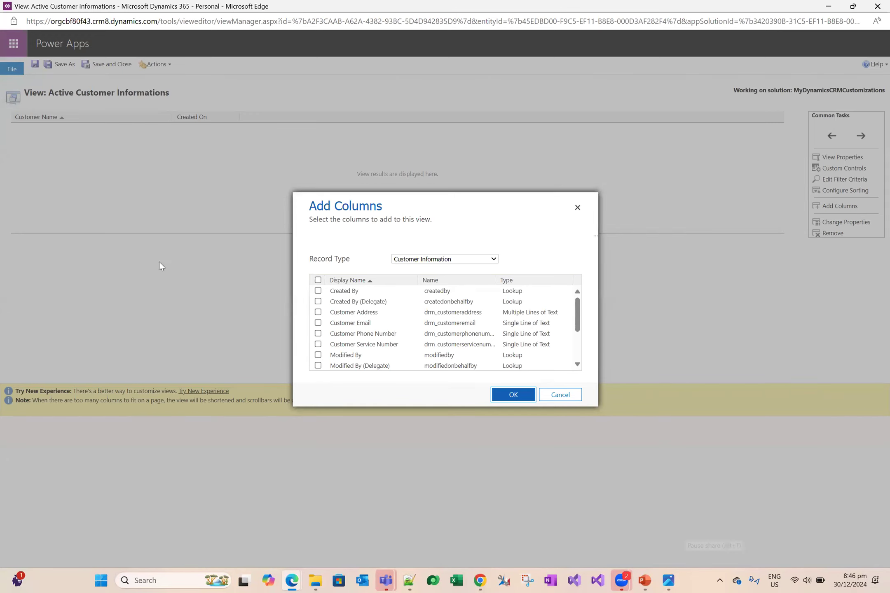
pyautogui.hotkey('alt', 'Tab')
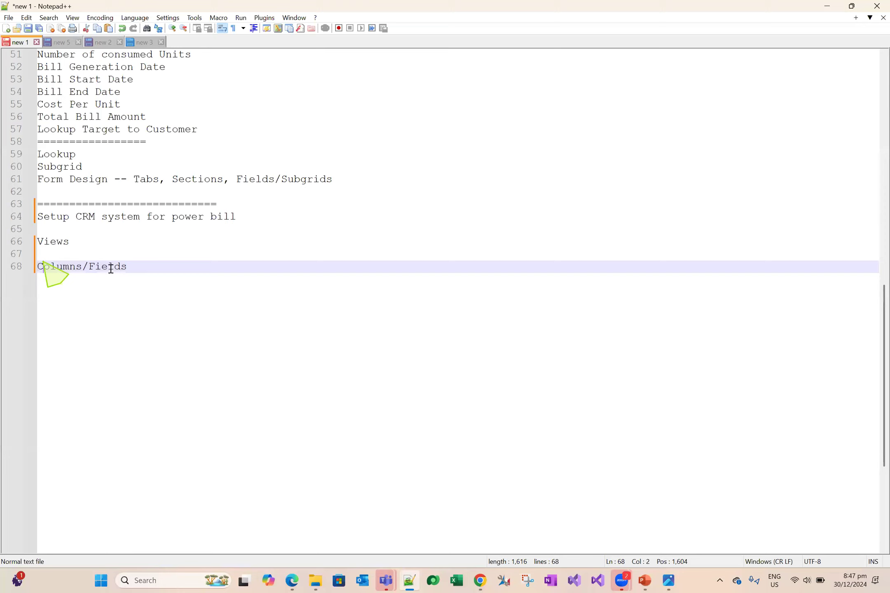
pyautogui.doubleClick(101, 267)
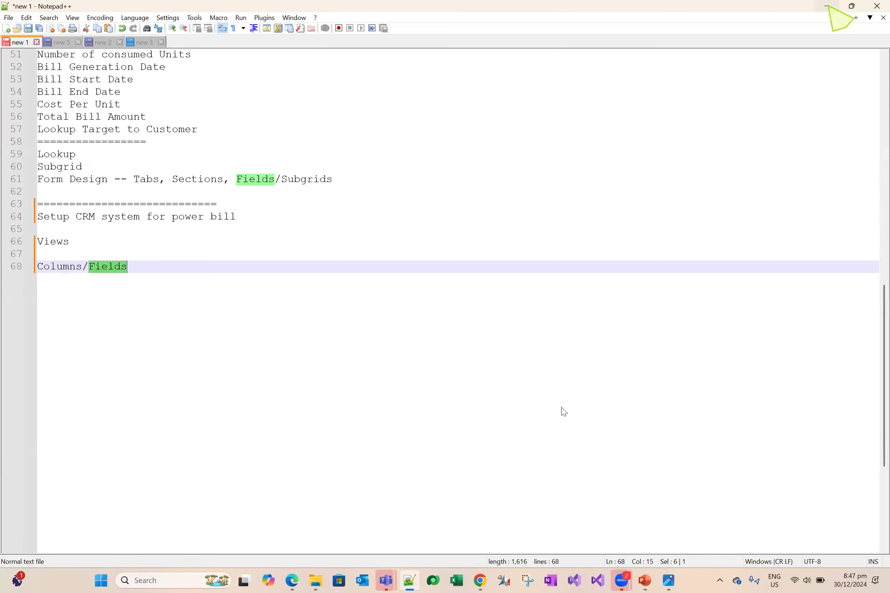
pyautogui.hotkey('alt', 'Tab')
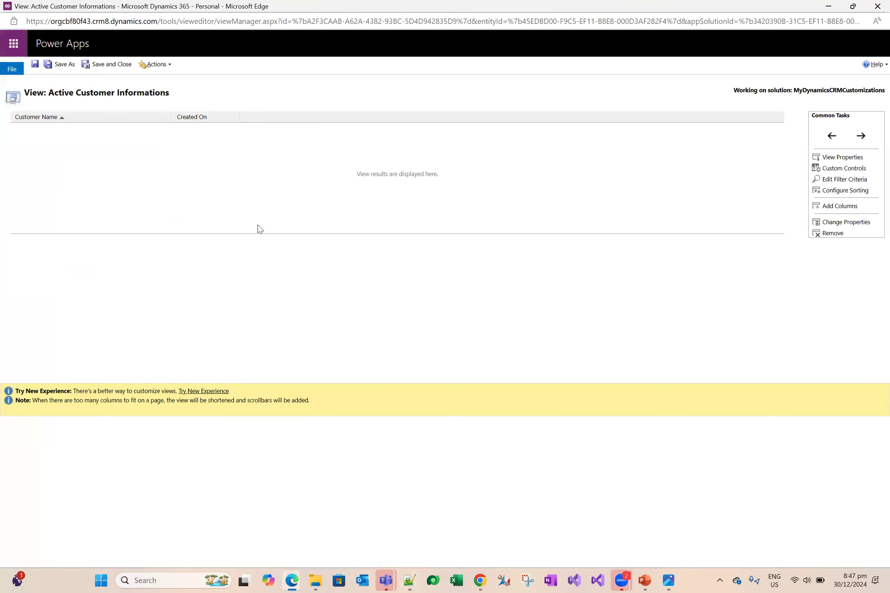
pyautogui.hotkey('alt', 'Tab')
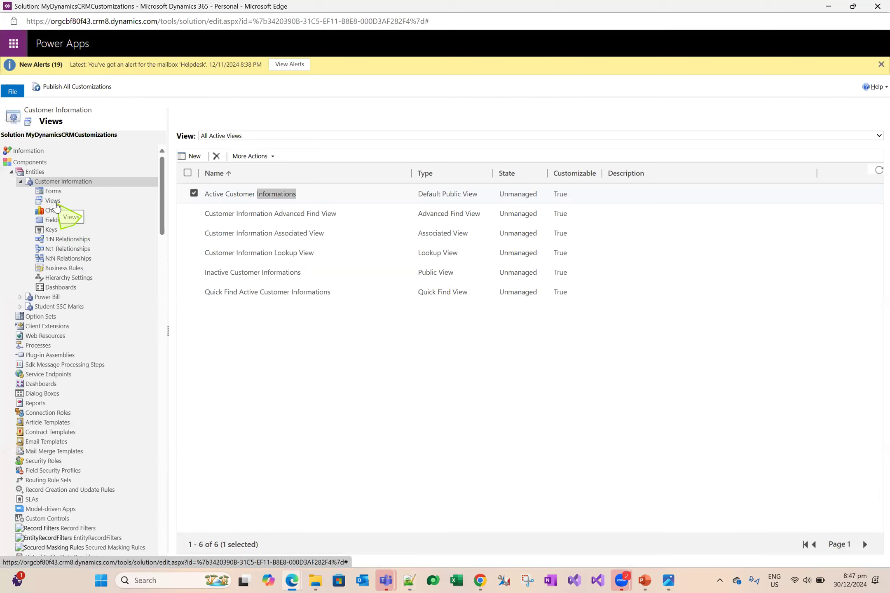
# - Show the Customer Information views and check the live list of three customers
pyautogui.click(53, 202)
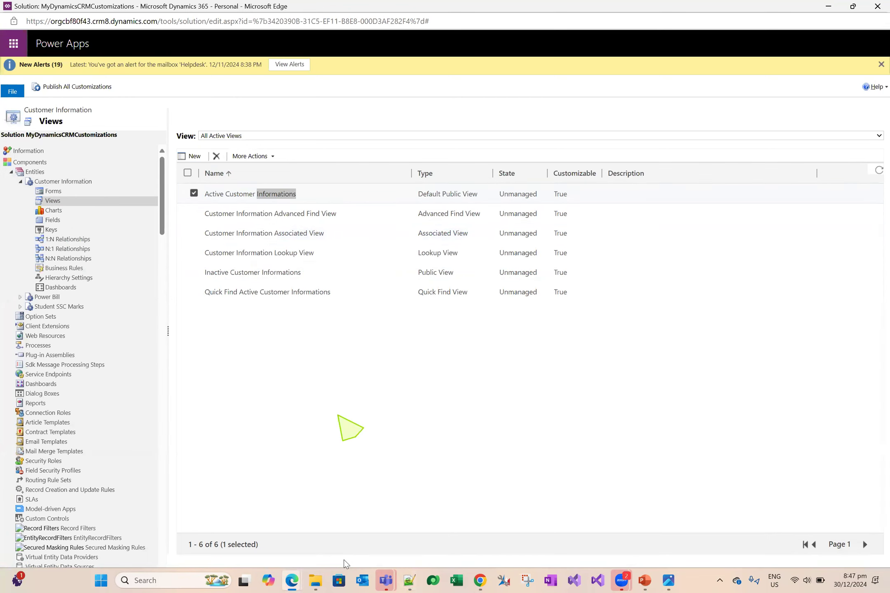
pyautogui.moveTo(291, 579)
pyautogui.click(264, 535)
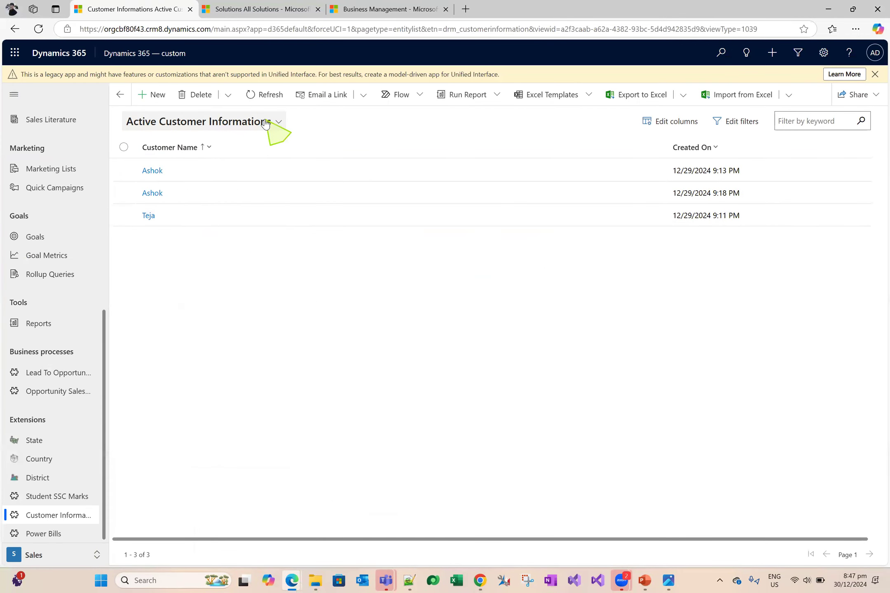
# - Start a new line below the Columns/Fields note in Notepad++
pyautogui.click(409, 580)
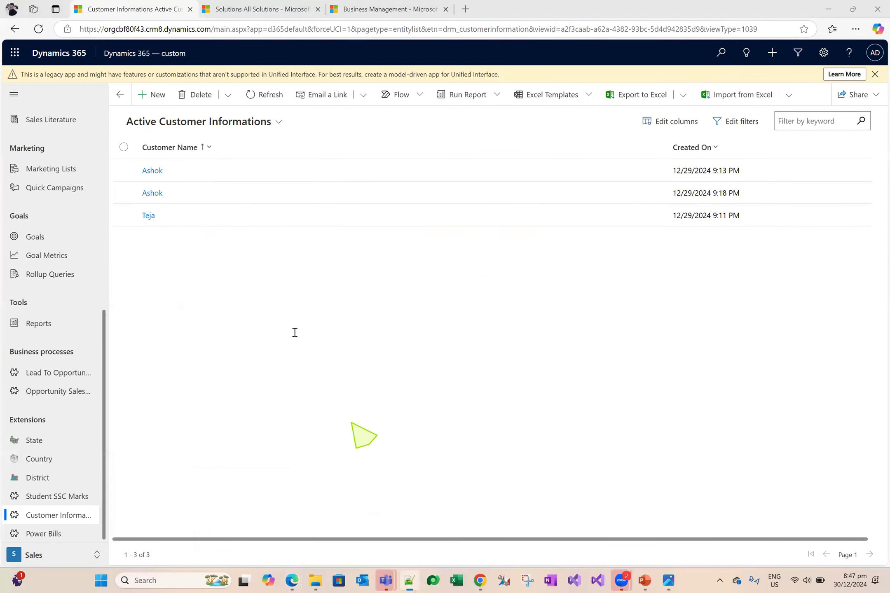
pyautogui.click(255, 273)
pyautogui.press('Return')
pyautogui.press('Return')
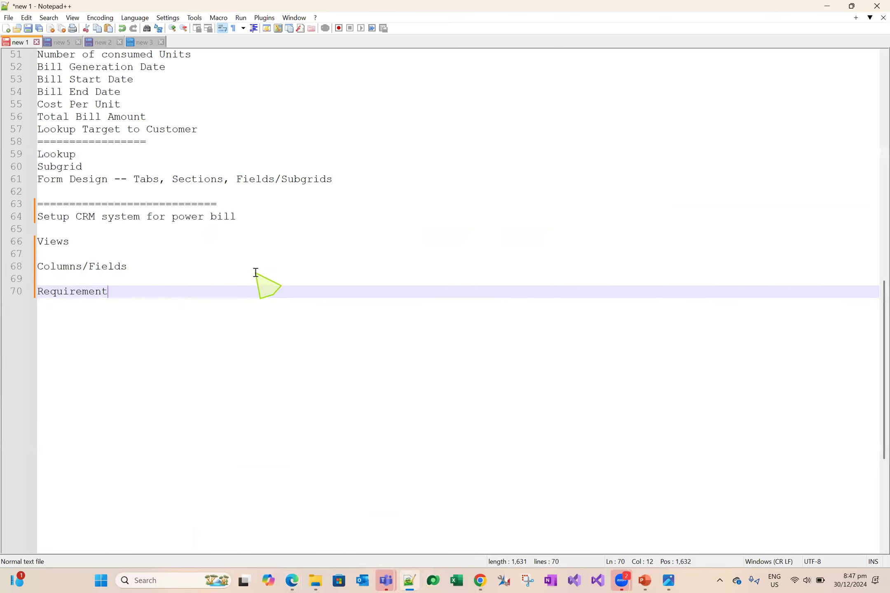
# - Write 'Requirement#1:' with a line asking to add columns to the Active Customer Informations view
pyautogui.write('Requirement#1:')
pyautogui.press('Return')
pyautogui.write('Add S')
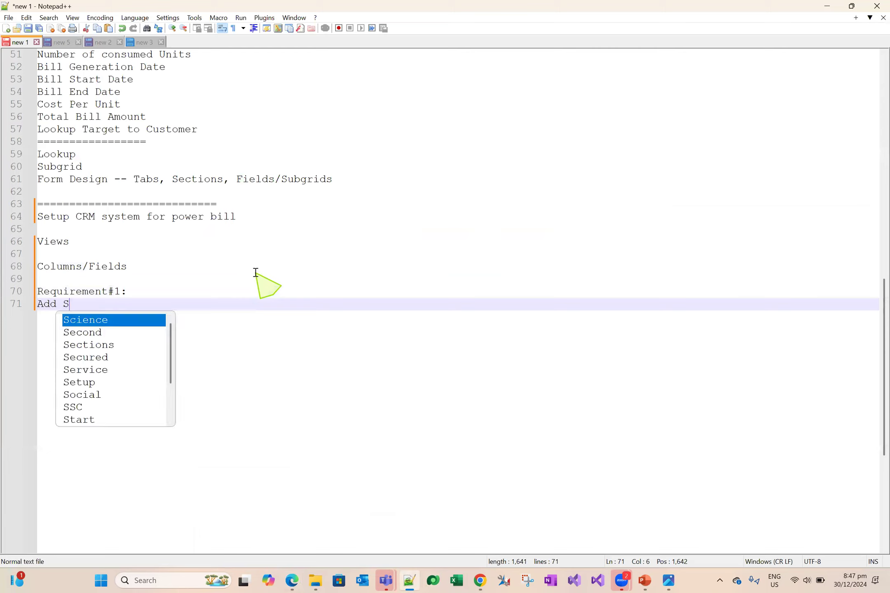
pyautogui.press('BackSpace')
pyautogui.write('Cust')
pyautogui.press('Return')
pyautogui.write('Ser')
pyautogui.press('Return')
pyautogui.write('Nu')
pyautogui.press('Return')
pyautogui.write('and C')
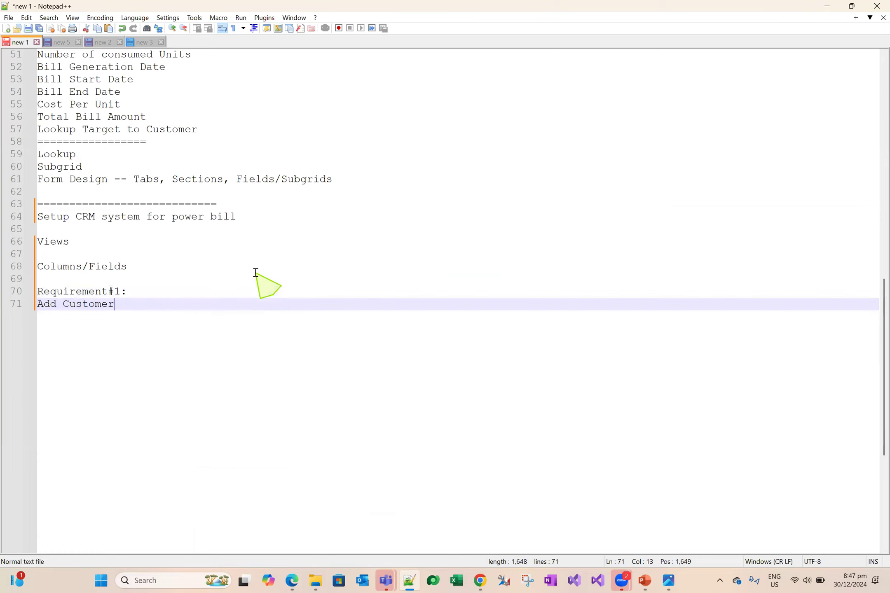
pyautogui.press('BackSpace')
pyautogui.press('BackSpace')
pyautogui.write('following colu')
pyautogui.write('"Acc')
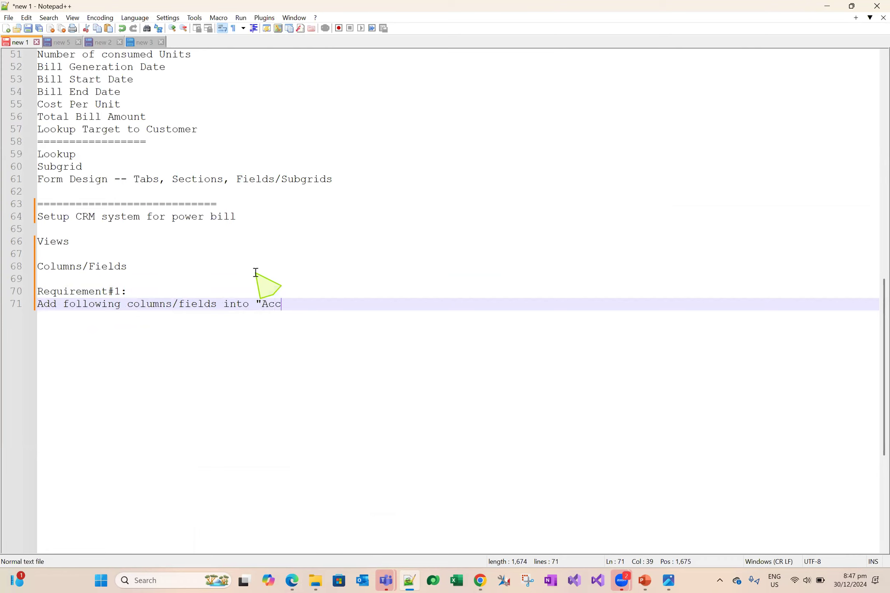
pyautogui.press('BackSpace')
pyautogui.write('tive Customer Informations ')
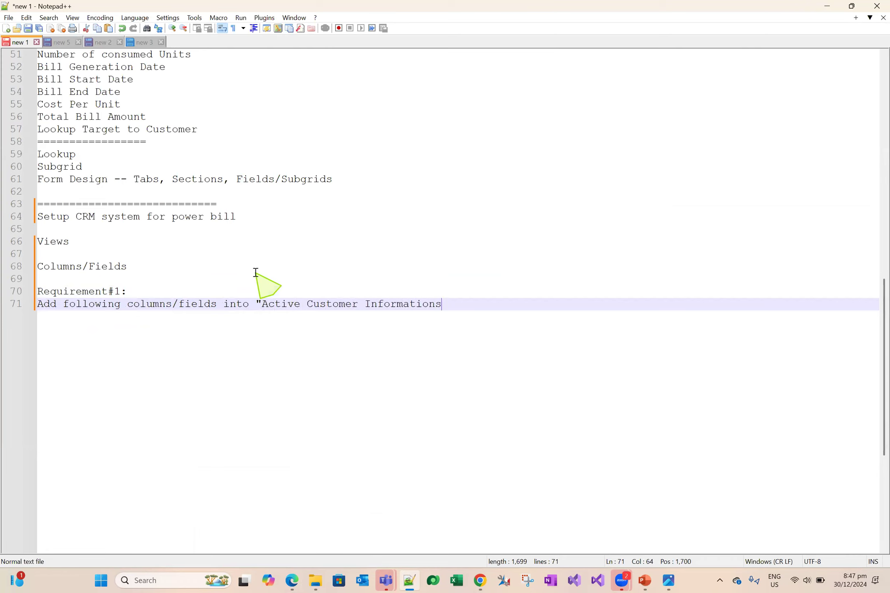
pyautogui.write('Views')
pyautogui.press('Return')
# - List columns 1–3: Customer Service Number, Customer Emails, Customer Phone Number
pyautogui.write('1. Customer Service Number')
pyautogui.press('Return')
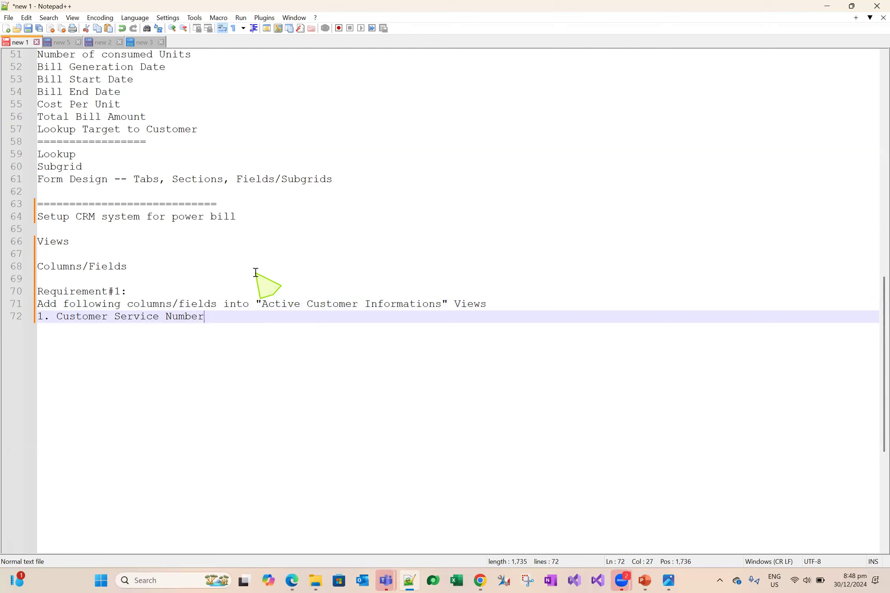
pyautogui.press('Return')
pyautogui.write('2. Customer Emails')
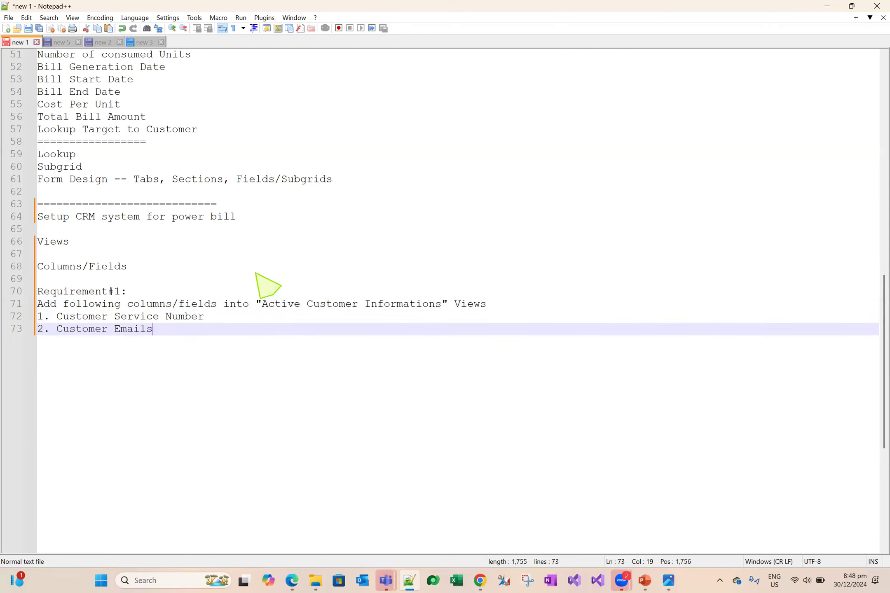
pyautogui.press('Return')
pyautogui.write('3. Customer PHone num')
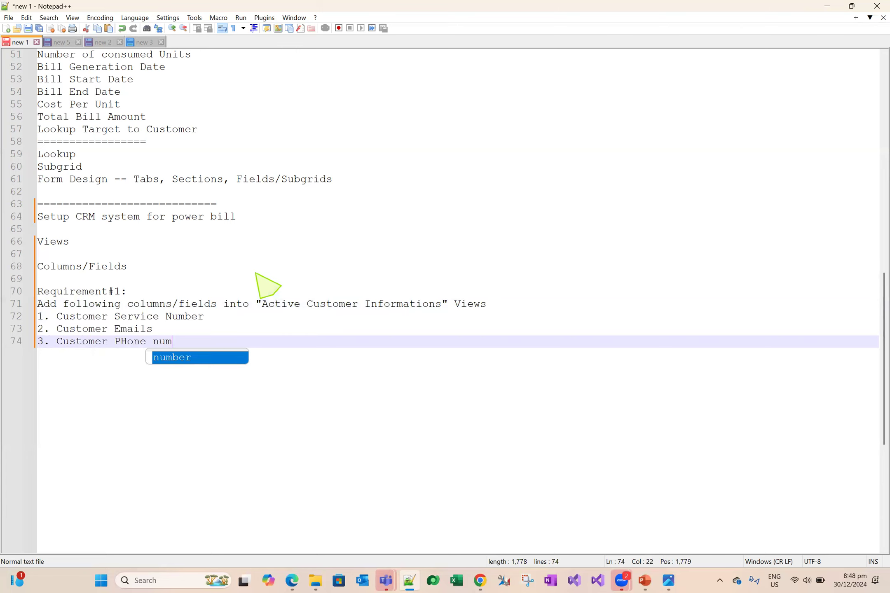
pyautogui.write('ber')
pyautogui.press('Escape')
pyautogui.press('BackSpace')
pyautogui.write('Number')
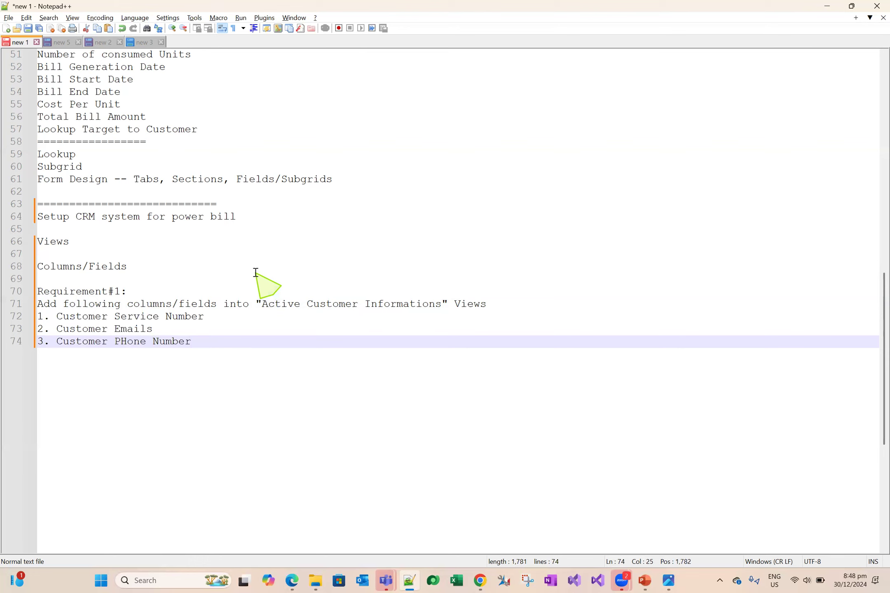
# - Check field names on a customer record, add '4. Customer Address', and select the requirement lines
pyautogui.hotkey('alt', 'Tab')
pyautogui.click(159, 192)
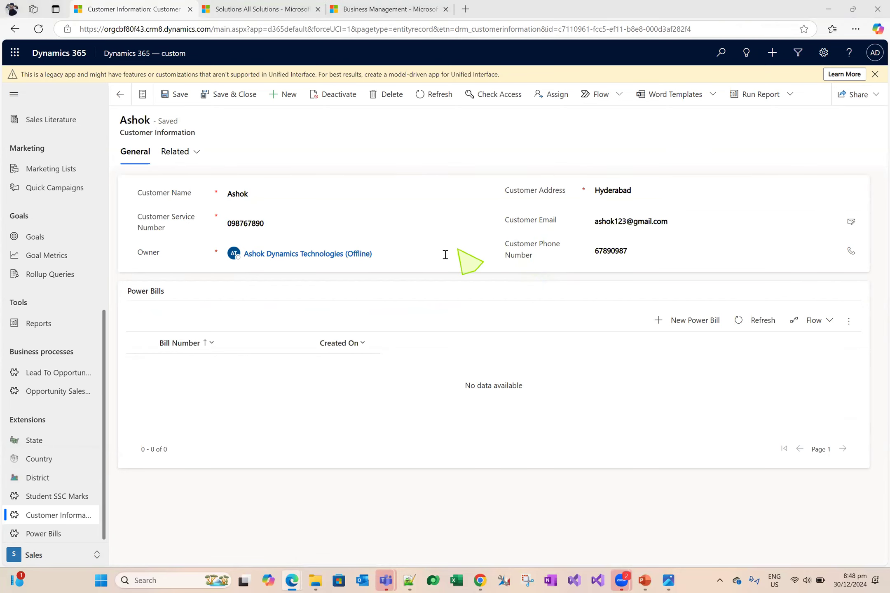
pyautogui.hotkey('alt', 'Tab')
pyautogui.press('Return')
pyautogui.write('4')
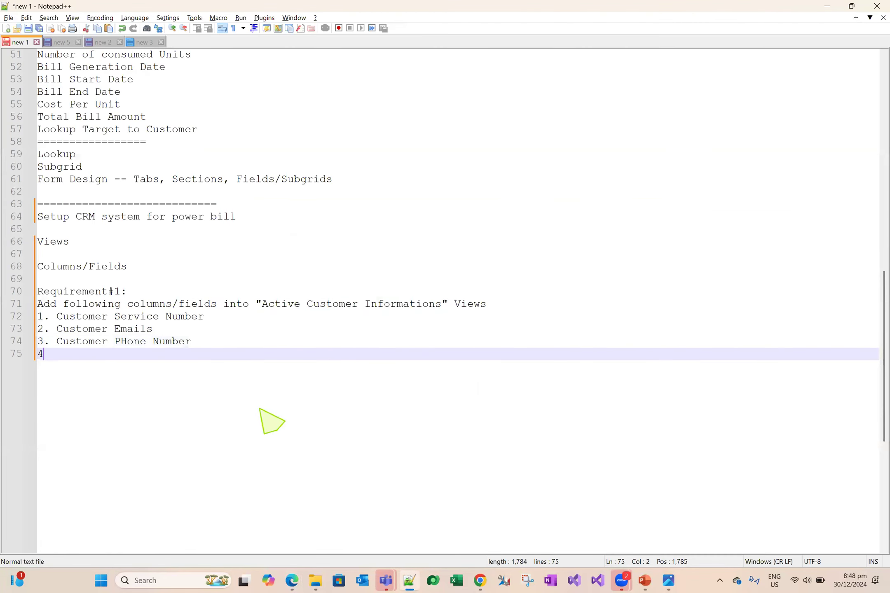
pyautogui.write('. Customer Addr')
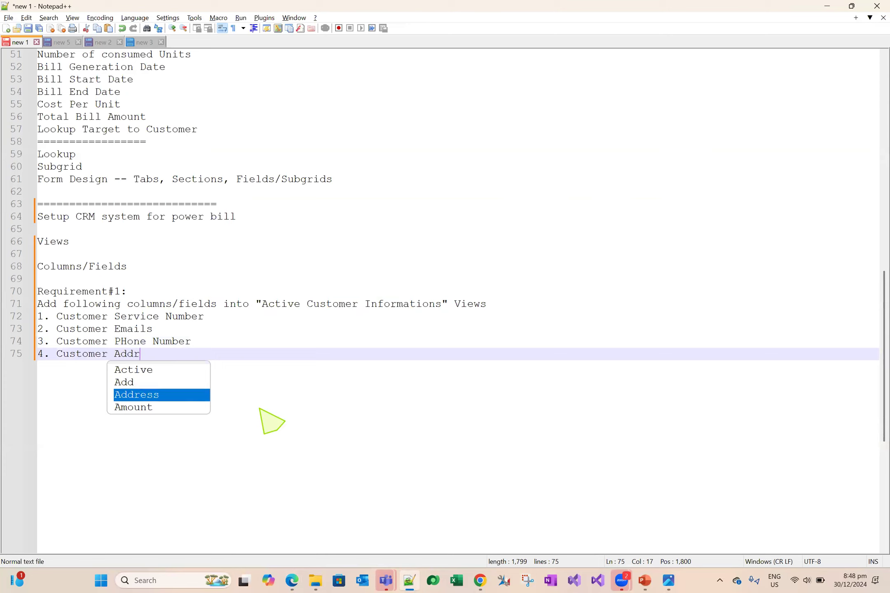
pyautogui.write('ess')
pyautogui.click(218, 342)
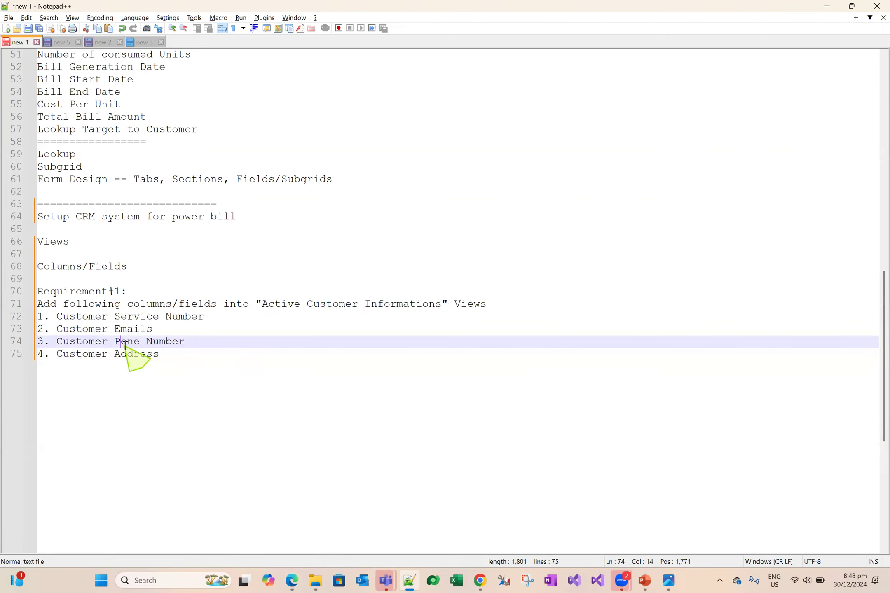
pyautogui.moveTo(181, 359); pyautogui.dragTo(12, 301)
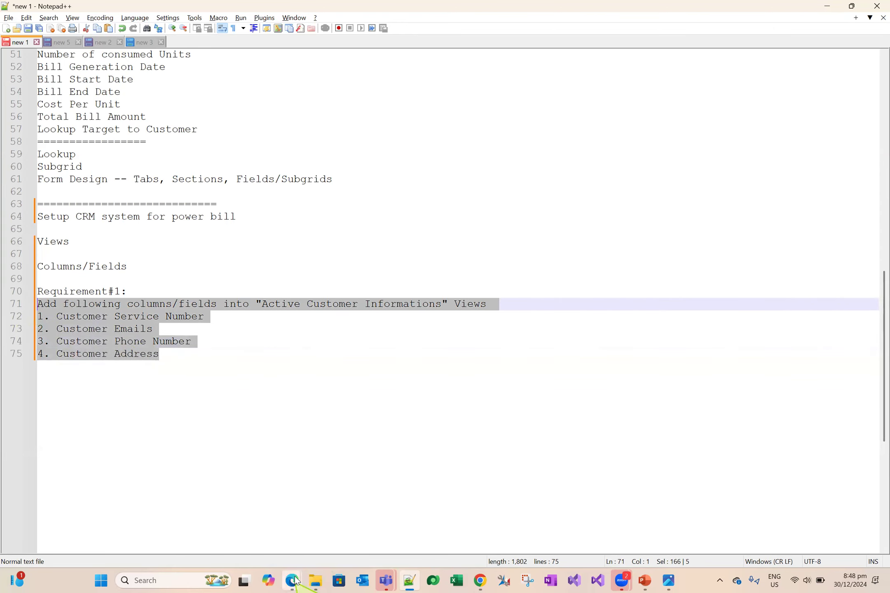
# - In the Active Customer Informations view editor, add Customer Address, Email, Phone Number and Service Number columns
pyautogui.click(374, 534)
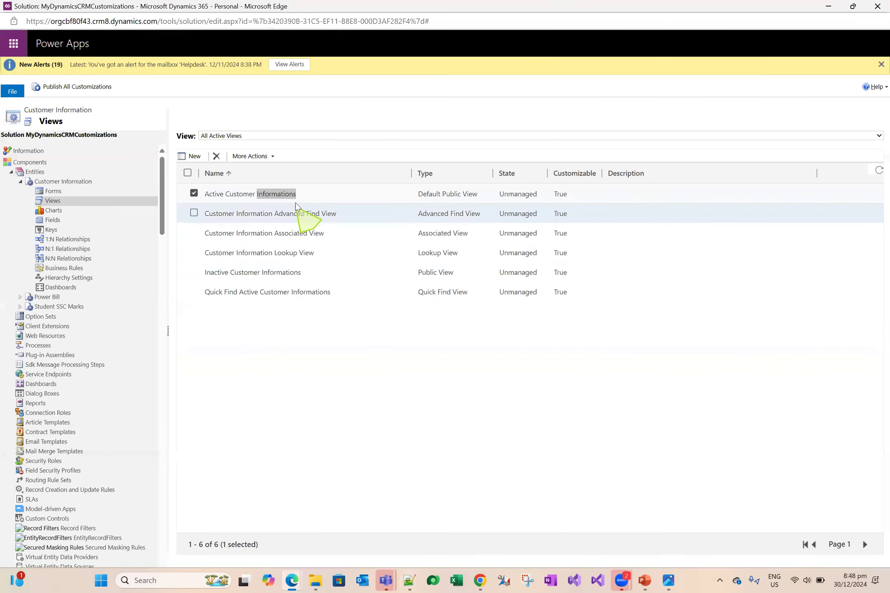
pyautogui.doubleClick(296, 198)
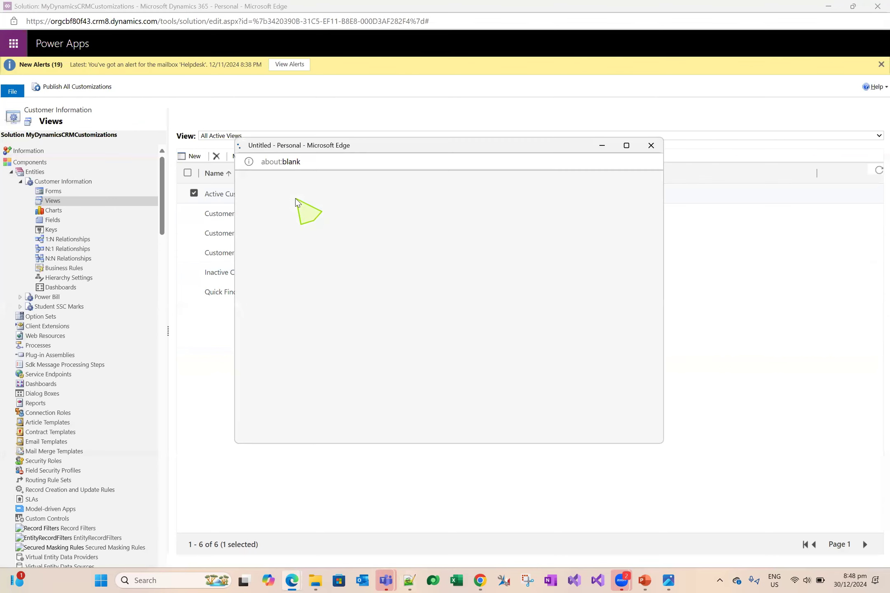
pyautogui.click(626, 145)
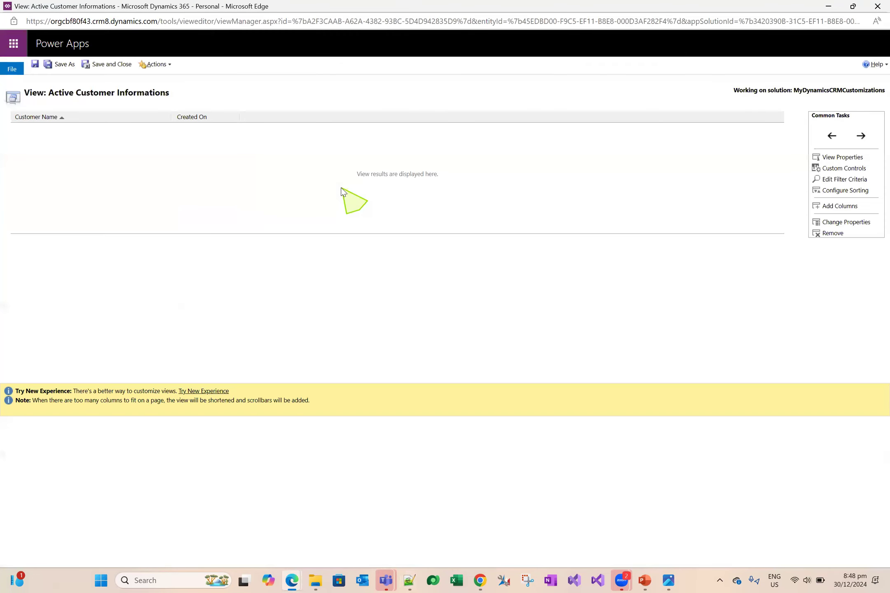
pyautogui.click(852, 205)
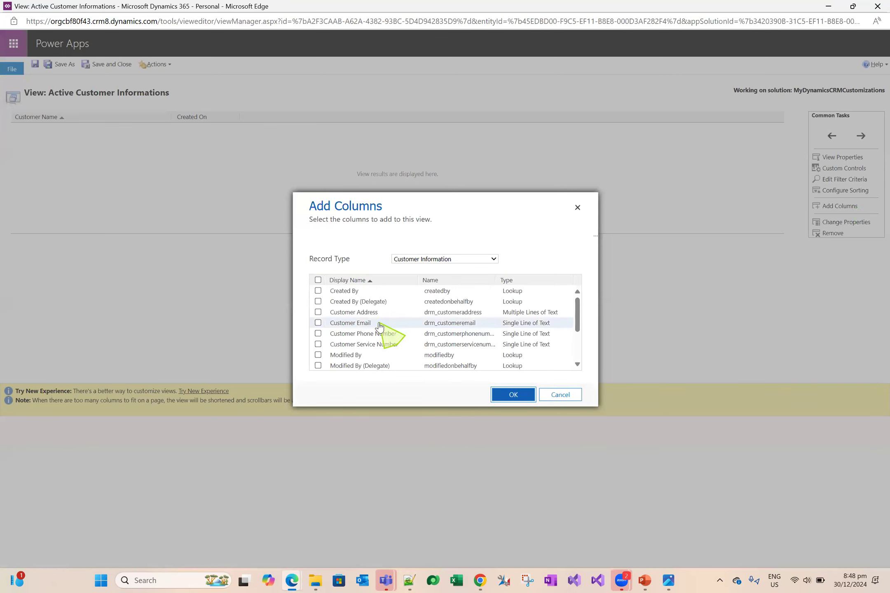
pyautogui.click(395, 345)
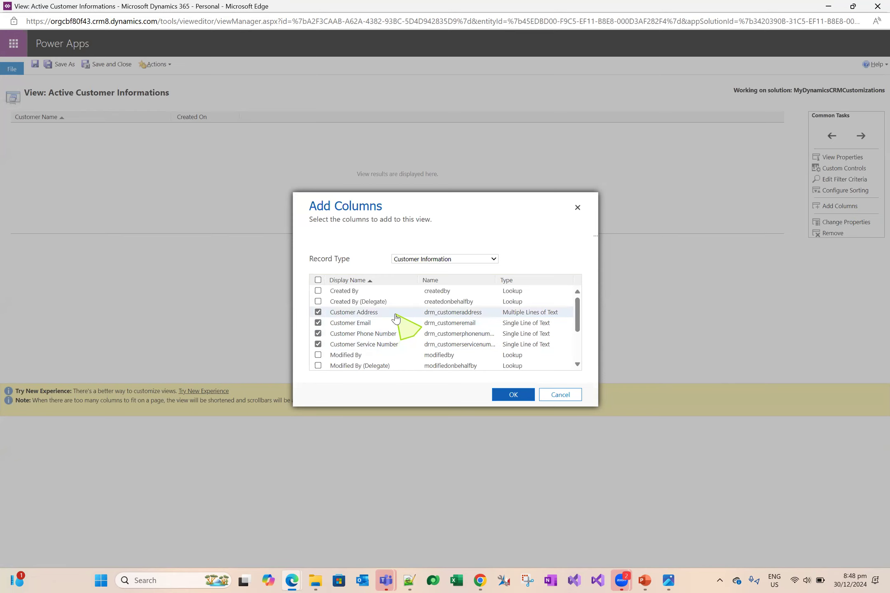
pyautogui.click(507, 398)
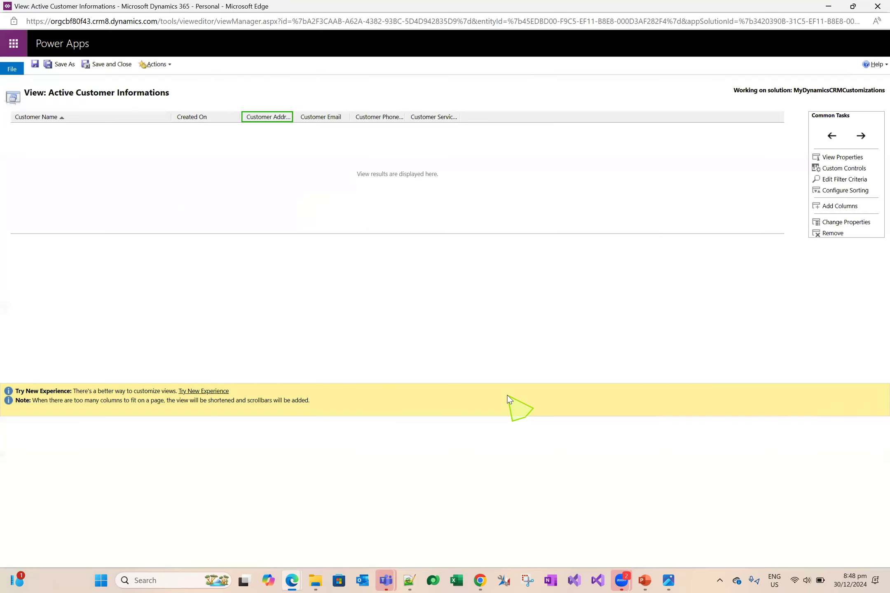
pyautogui.click(409, 581)
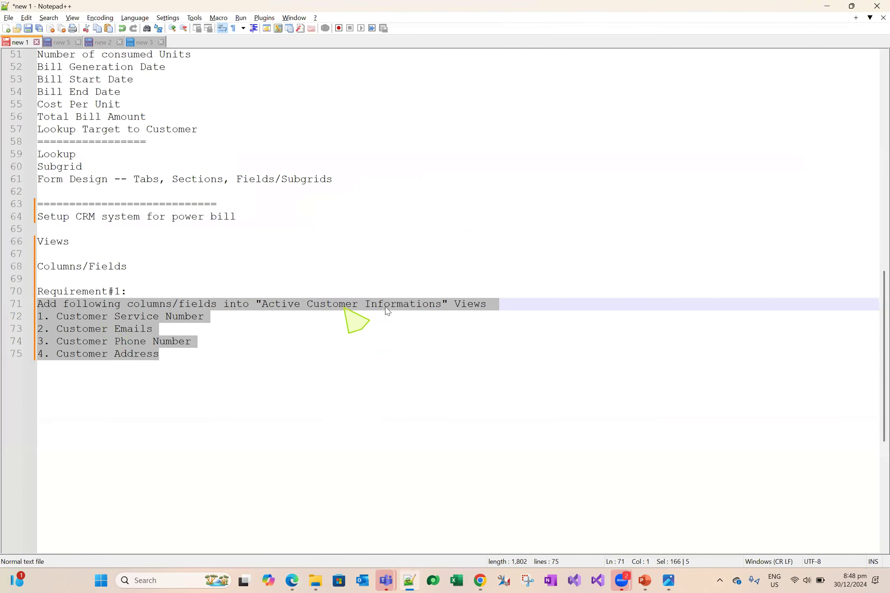
# - Insert a 'Customer Name' line below the Requirement#1 sentence in the Notepad++ notes
pyautogui.click(518, 312)
pyautogui.write('in the same seque')
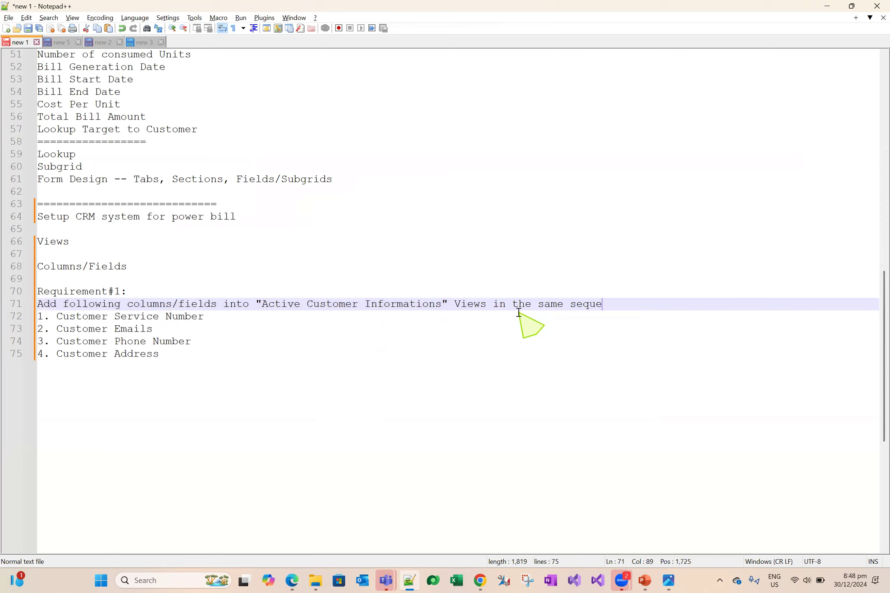
pyautogui.moveTo(622, 304); pyautogui.dragTo(19, 308)
pyautogui.hotkey('alt', 'Tab')
pyautogui.hotkey('alt', 'Tab')
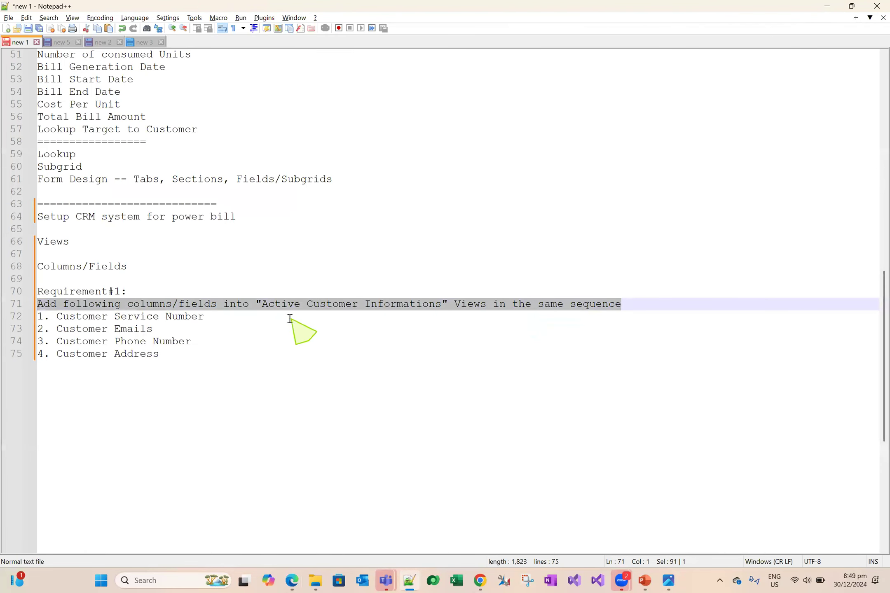
pyautogui.click(288, 317)
pyautogui.click(645, 304)
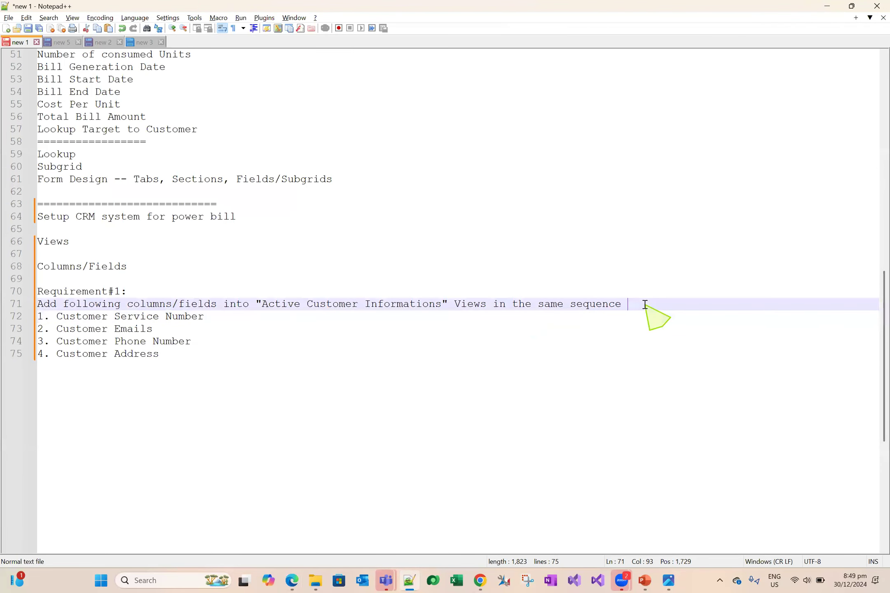
pyautogui.press('Return')
pyautogui.write('Custome rN')
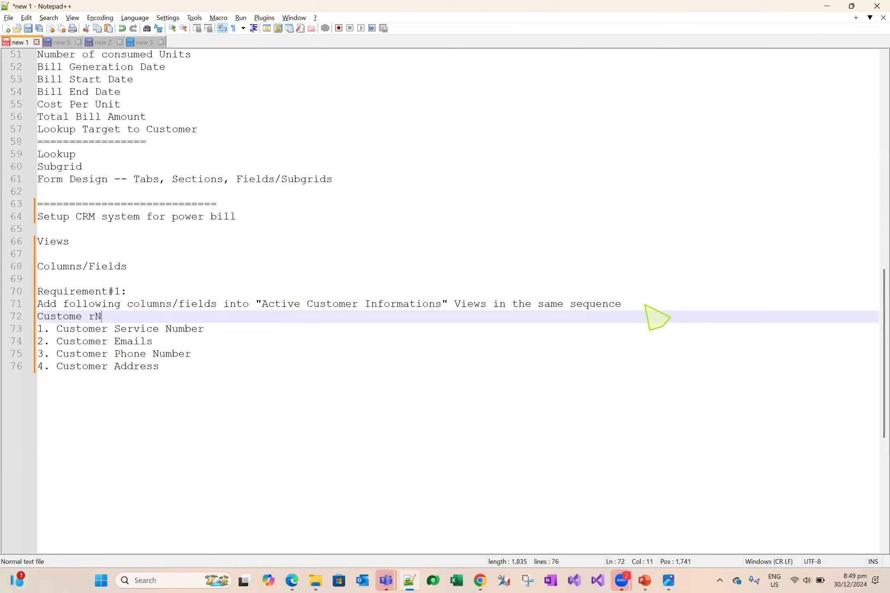
pyautogui.press('BackSpace')
pyautogui.press('BackSpace')
pyautogui.press('BackSpace')
pyautogui.write('r Name')
pyautogui.click(109, 329)
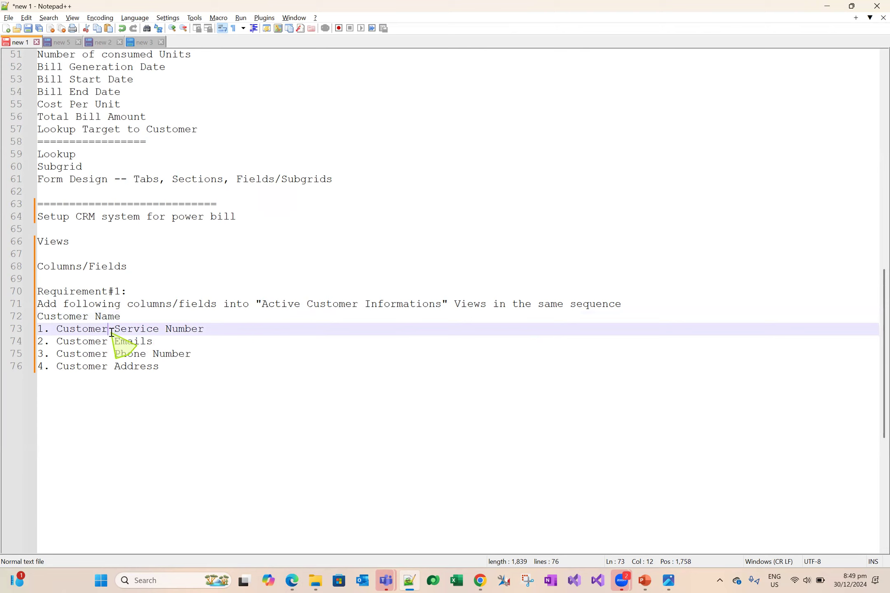
pyautogui.hotkey('alt', 'Tab')
# - Move the Customer Service Number column left so it sits right after Customer Name
pyautogui.click(94, 118)
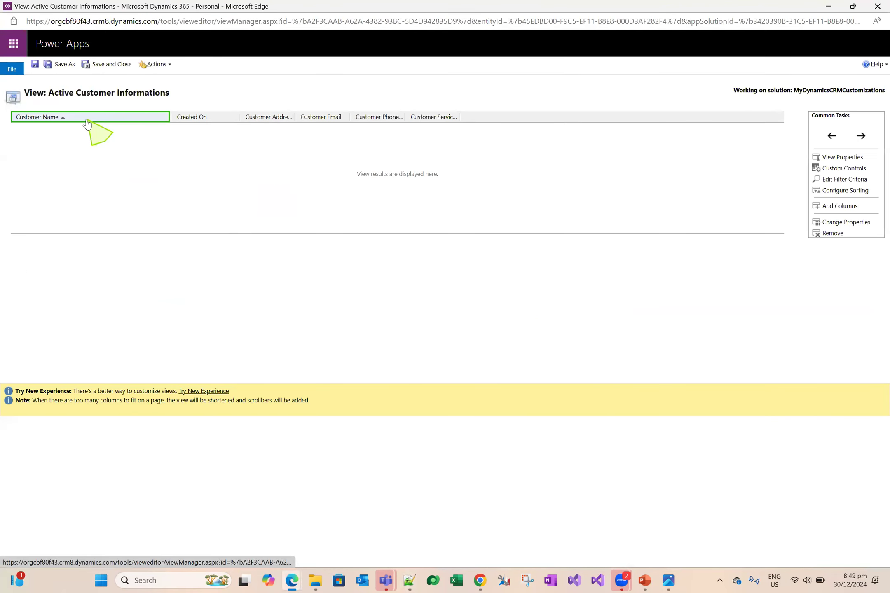
pyautogui.click(436, 119)
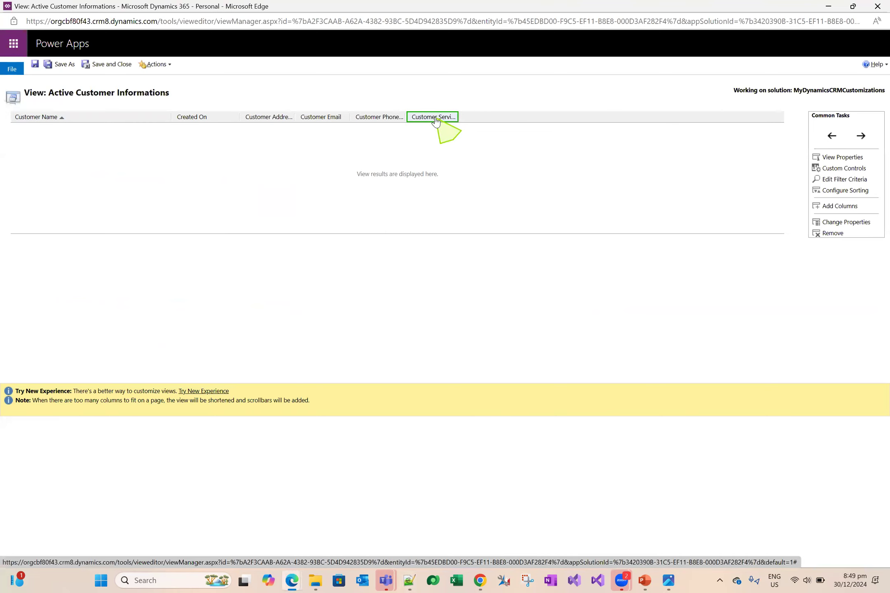
pyautogui.click(833, 139)
pyautogui.click(835, 140)
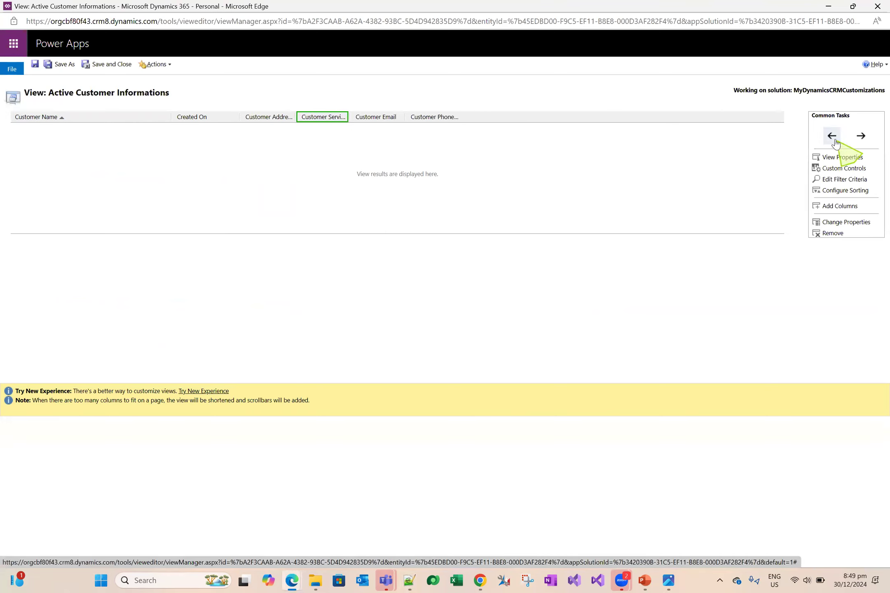
pyautogui.click(833, 138)
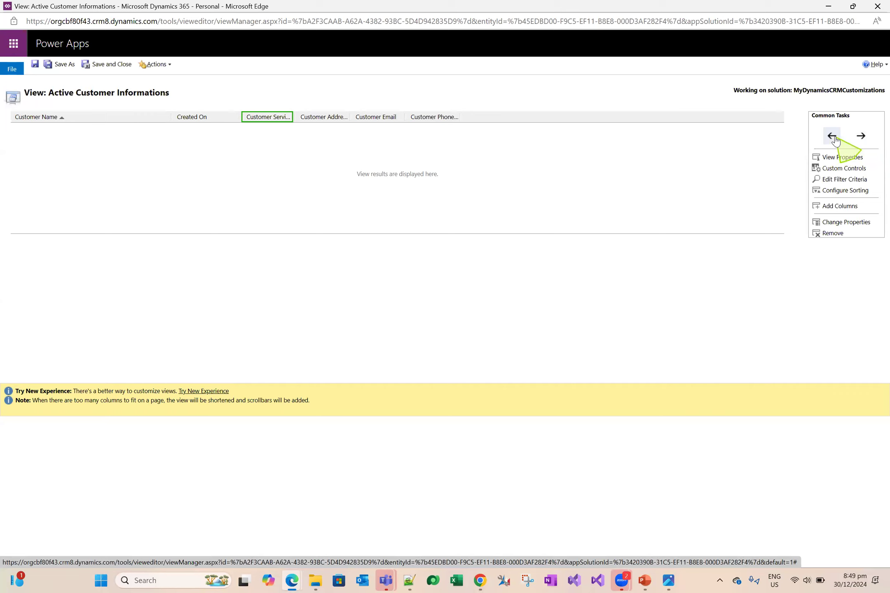
pyautogui.click(834, 138)
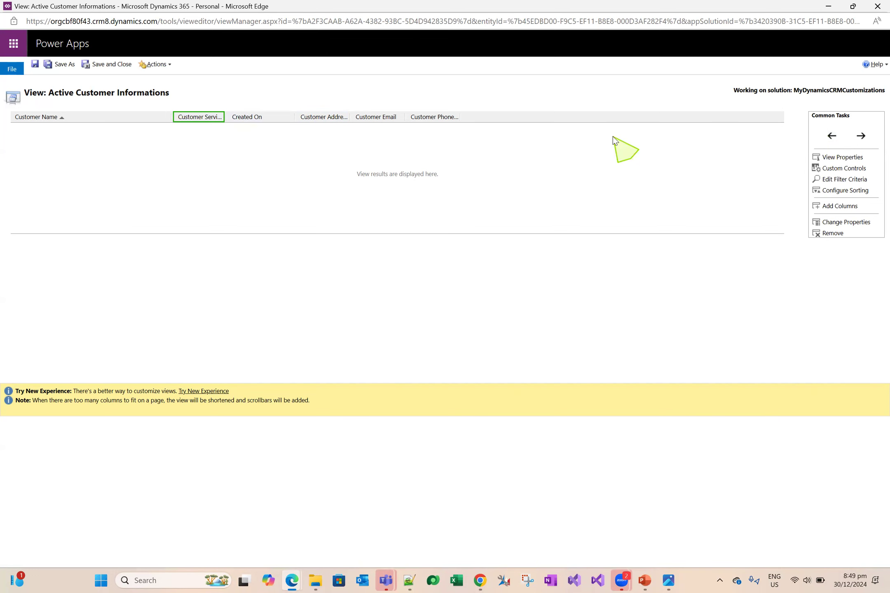
# - Move the Customer Email column left past Created On, following the notes' order
pyautogui.hotkey('alt', 'Tab')
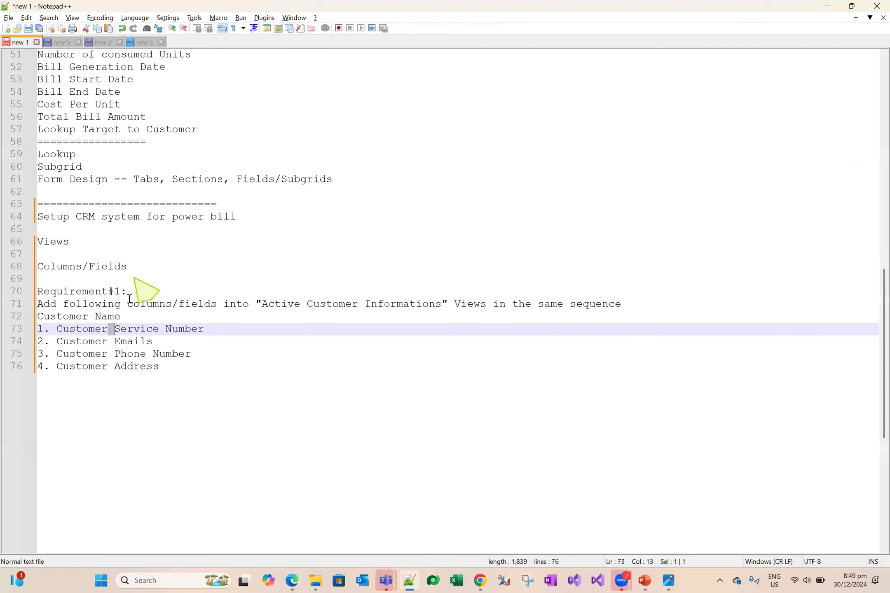
pyautogui.click(159, 341)
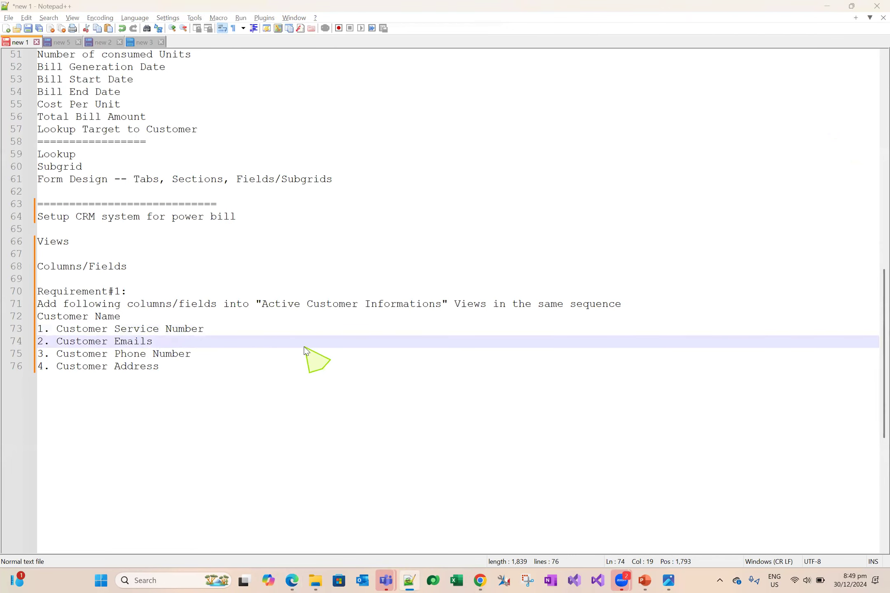
pyautogui.hotkey('alt', 'Tab')
pyautogui.click(381, 122)
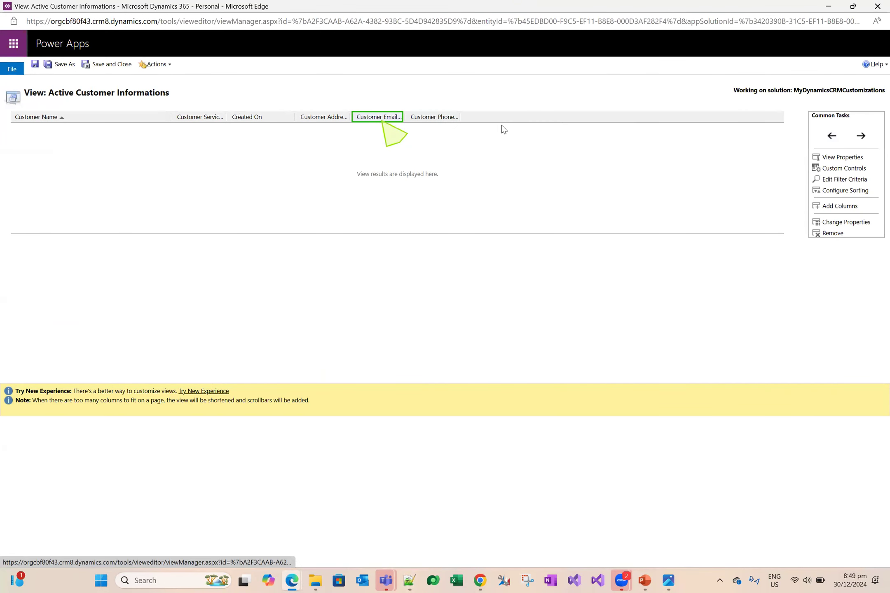
pyautogui.click(837, 139)
pyautogui.click(837, 139)
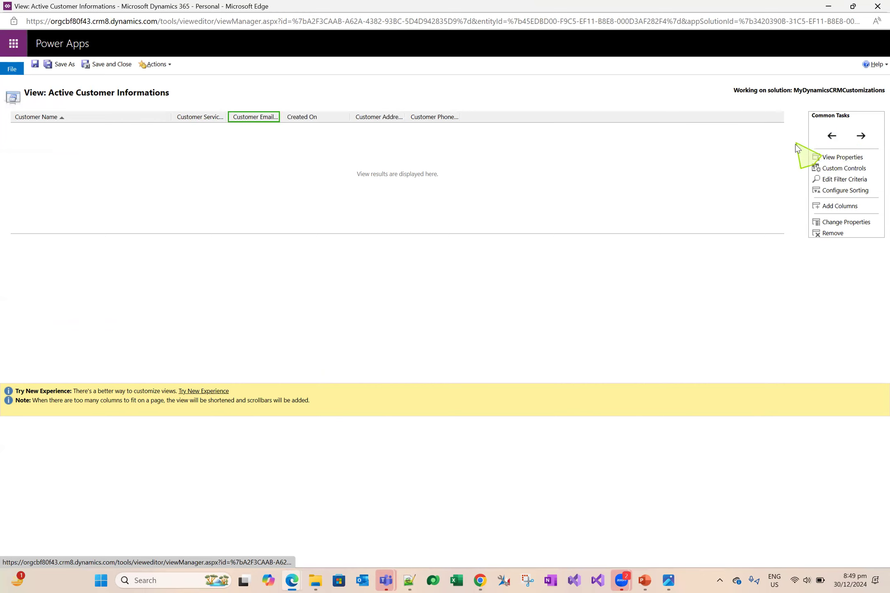
# - Move the Customer Phone column left past the address and Created On
pyautogui.hotkey('alt', 'Tab')
pyautogui.moveTo(196, 358); pyautogui.dragTo(60, 359)
pyautogui.hotkey('alt', 'Tab')
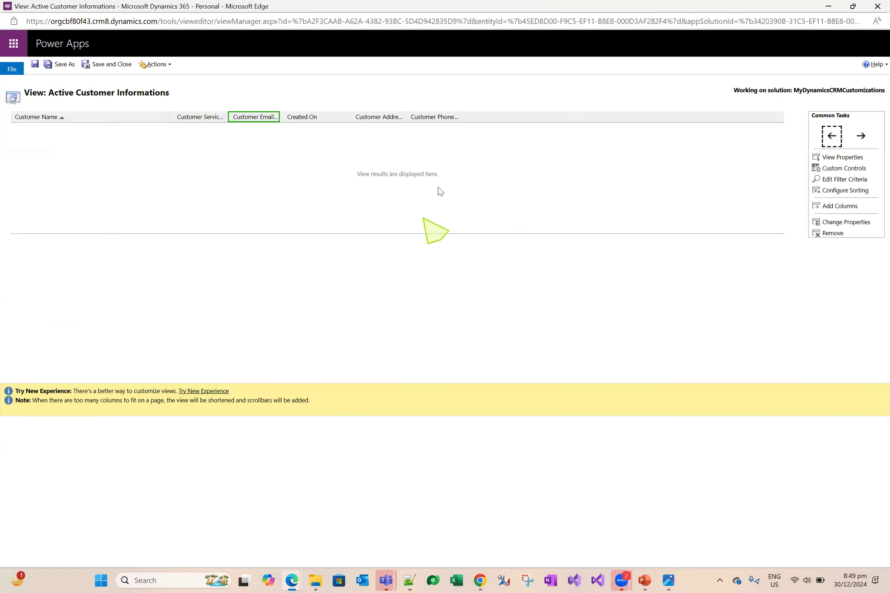
pyautogui.click(432, 117)
pyautogui.click(831, 135)
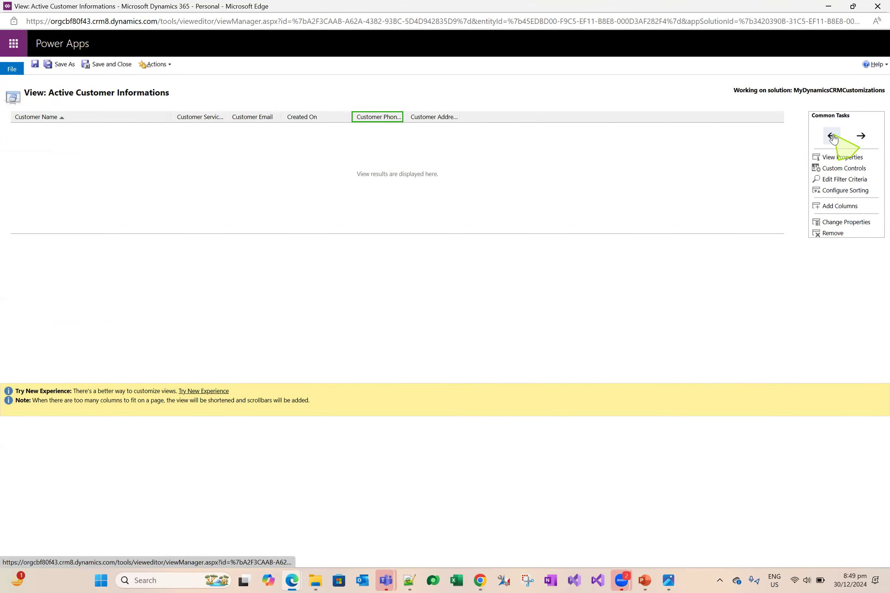
pyautogui.click(832, 136)
# - Move the Customer Address column ahead of Created On, leaving Created On last
pyautogui.hotkey('alt', 'Tab')
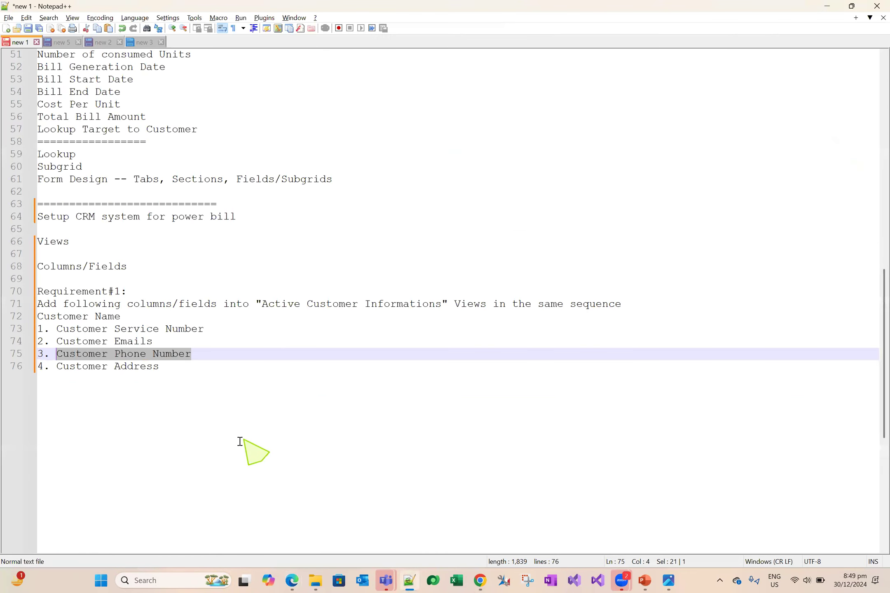
pyautogui.hotkey('alt', 'Tab')
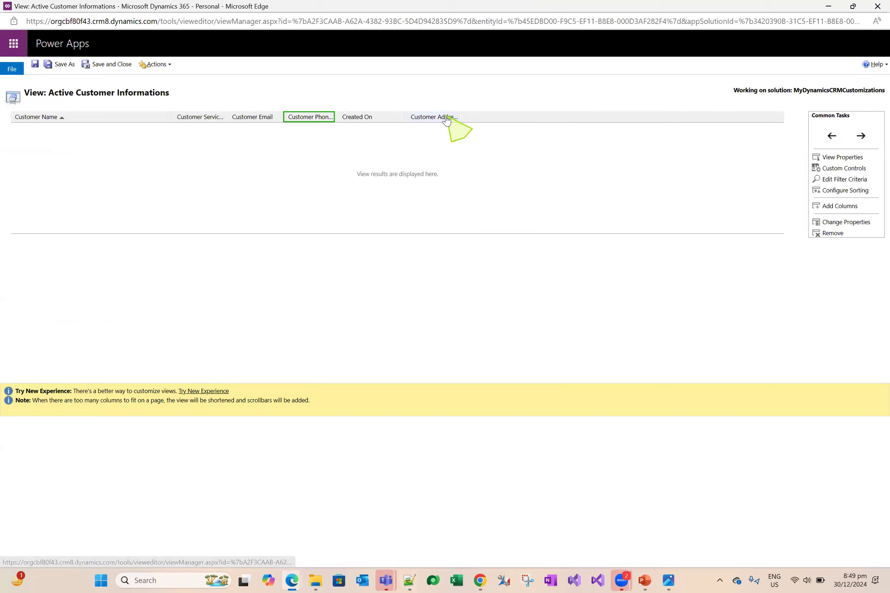
pyautogui.click(449, 118)
pyautogui.click(831, 135)
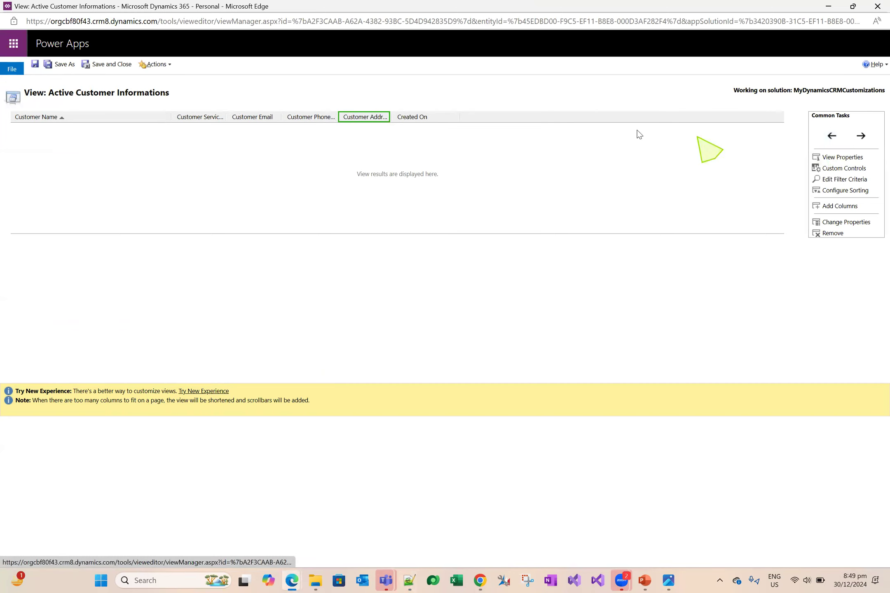
pyautogui.click(419, 119)
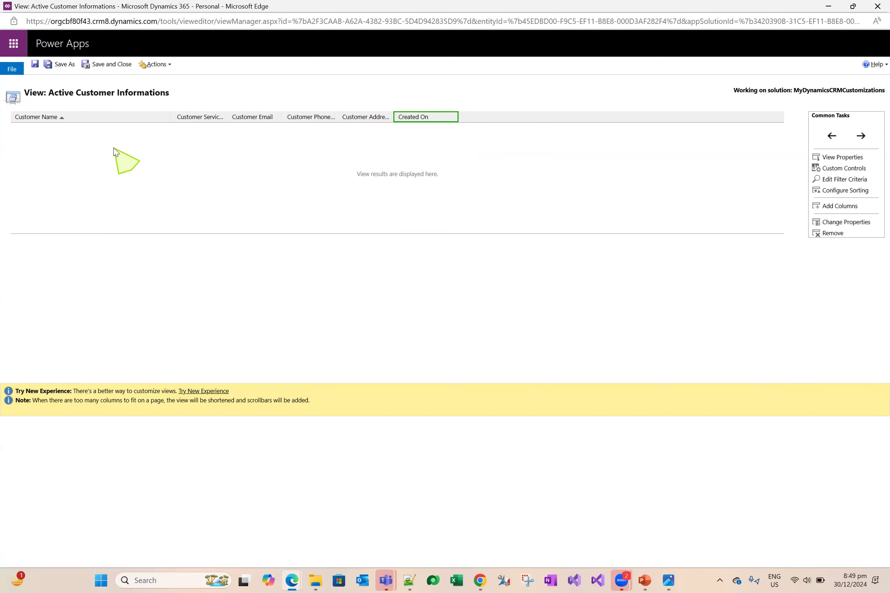
pyautogui.hotkey('alt', 'Tab')
# - Add '5. Created On' after '4. Customer Address' in the notes and save the reordered view
pyautogui.click(160, 367)
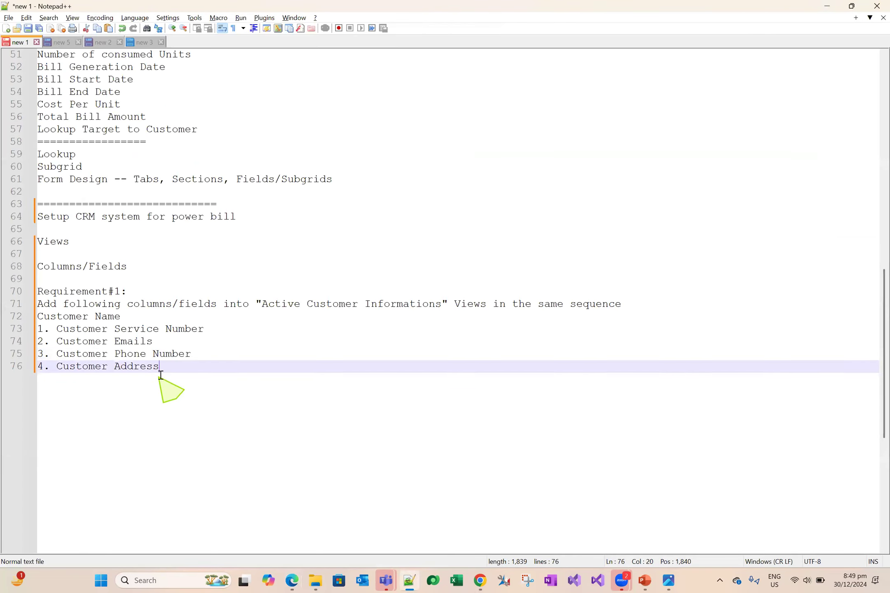
pyautogui.moveTo(637, 316); pyautogui.dragTo(84, 316)
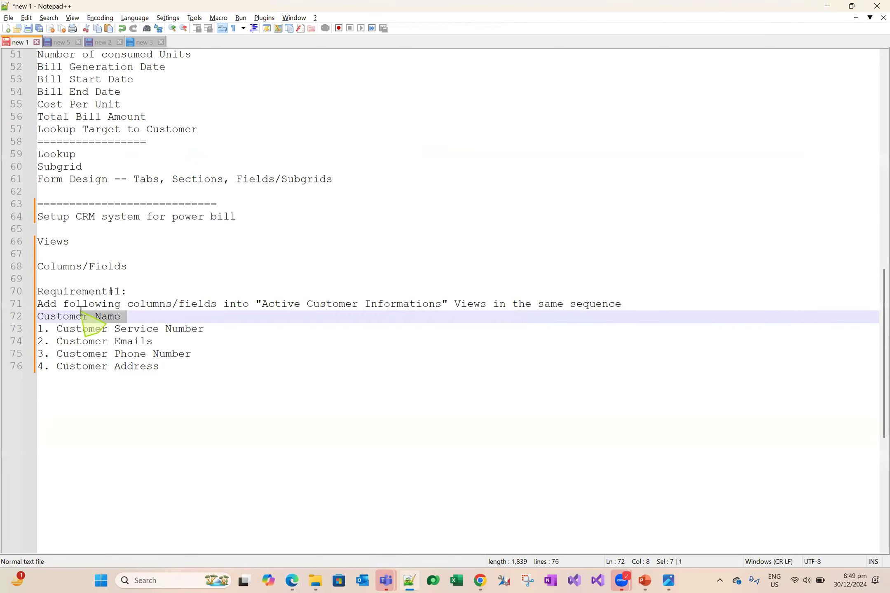
pyautogui.hotkey('alt', 'Tab')
pyautogui.hotkey('alt', 'Tab')
pyautogui.click(193, 364)
pyautogui.press('Return')
pyautogui.write('5. Created On')
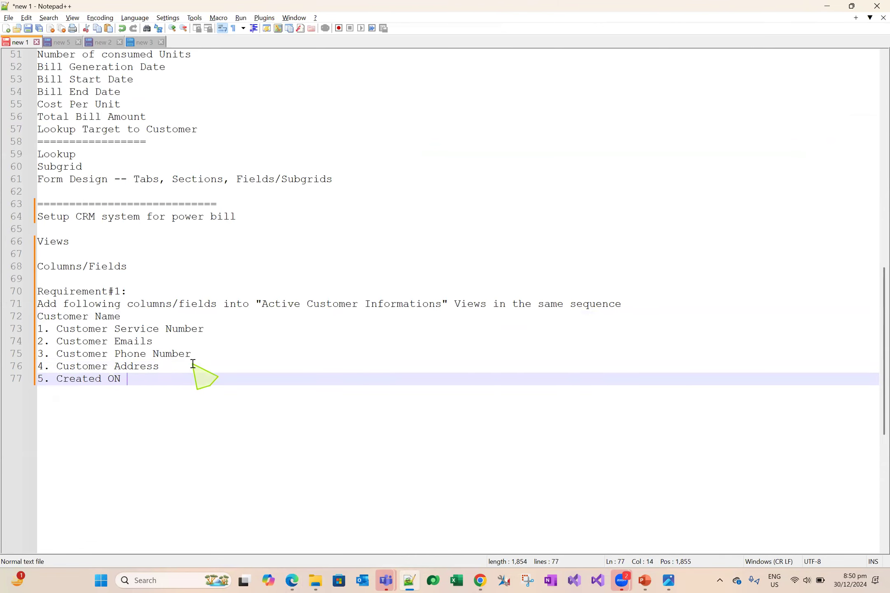
pyautogui.hotkey('alt', 'Tab')
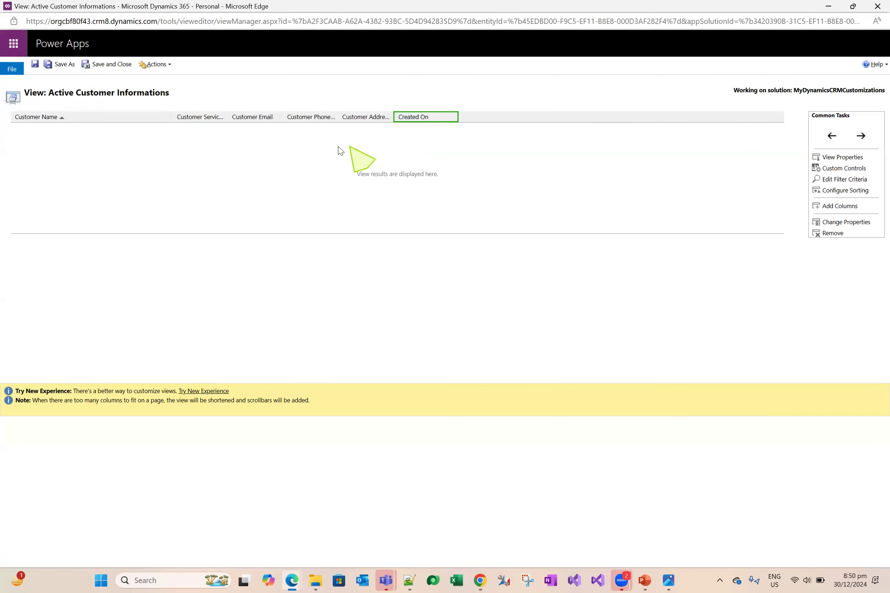
pyautogui.click(106, 67)
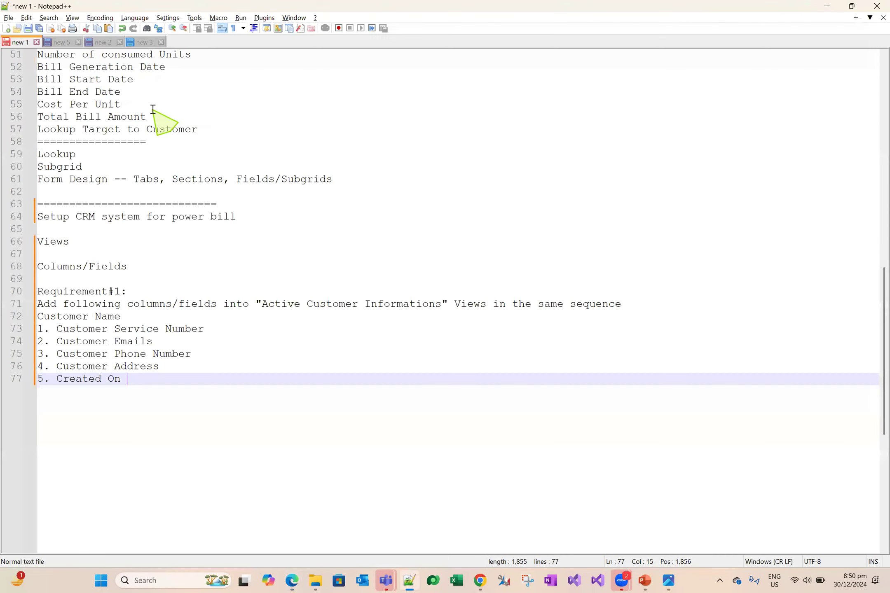
# - Publish the Customer Information entity's customizations from the solution window
pyautogui.moveTo(292, 579)
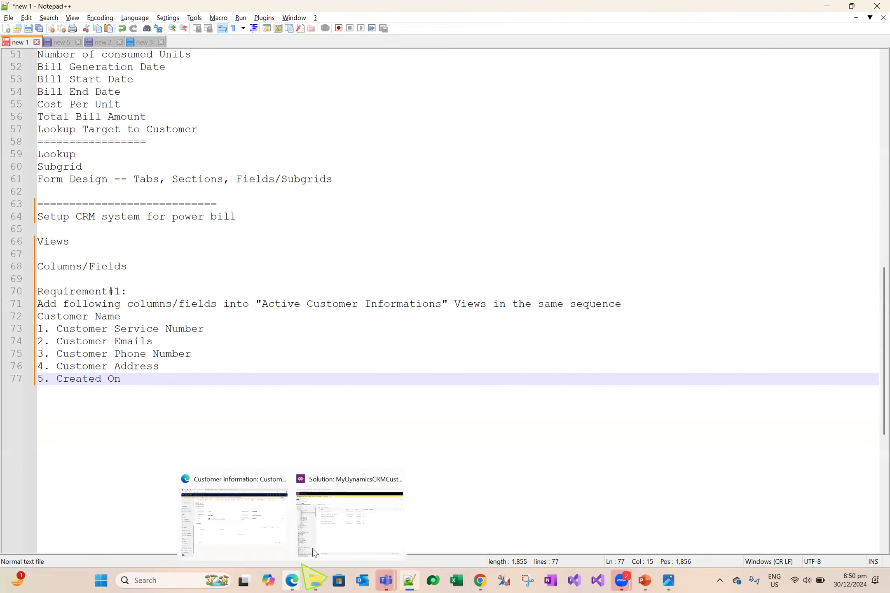
pyautogui.click(348, 523)
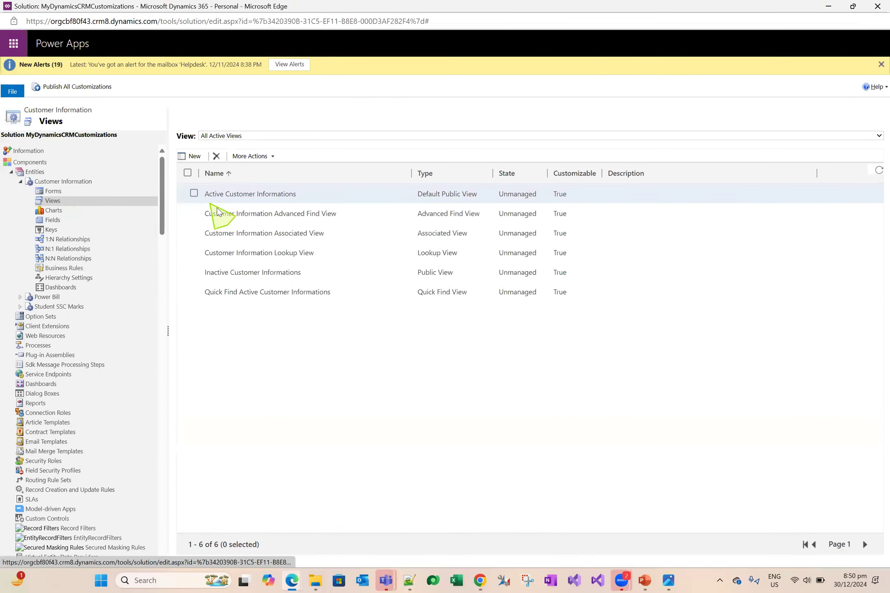
pyautogui.click(300, 195)
pyautogui.click(358, 214)
pyautogui.click(367, 272)
pyautogui.click(57, 182)
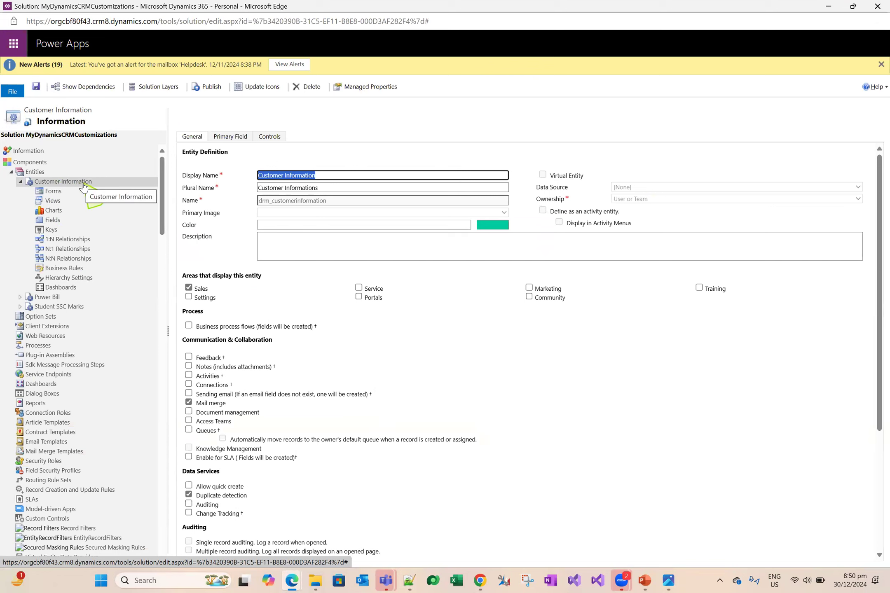
pyautogui.click(211, 87)
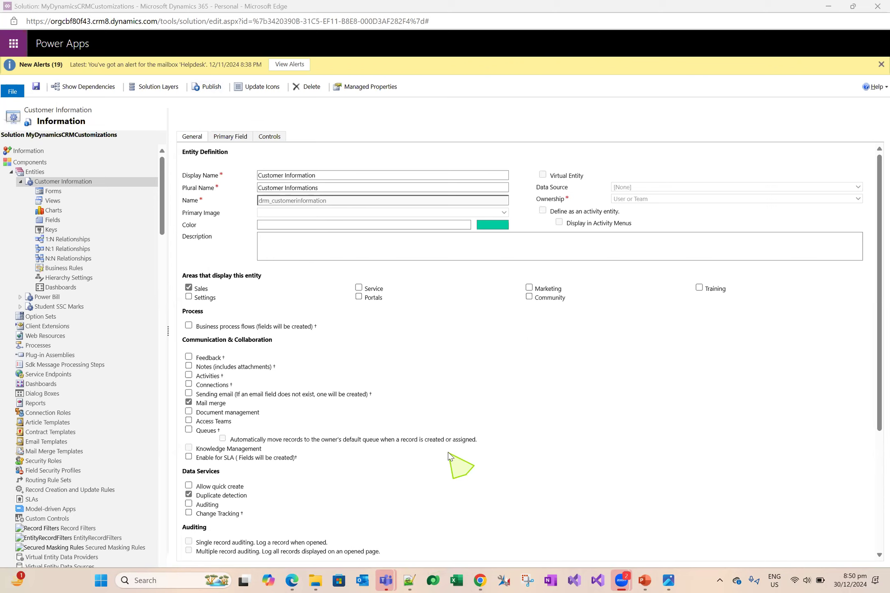
pyautogui.moveTo(292, 581)
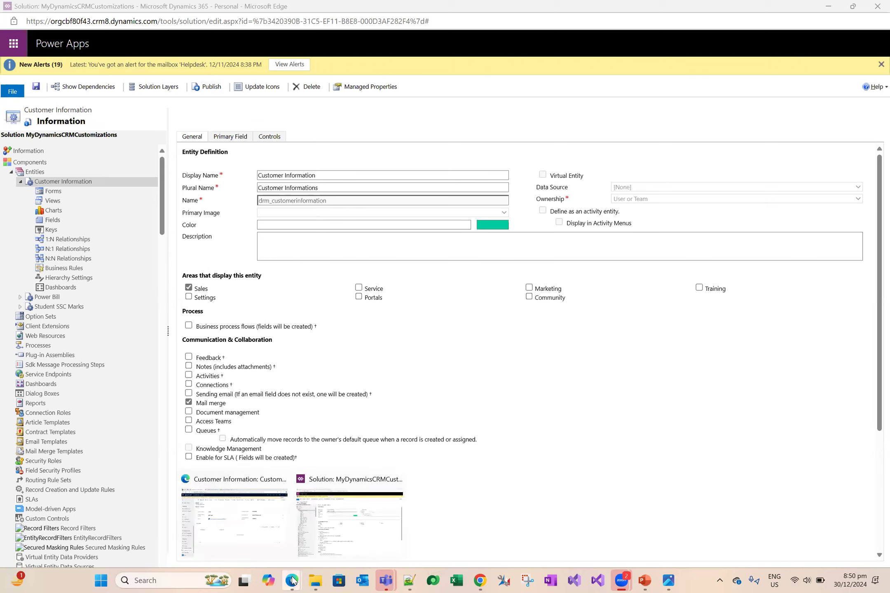
pyautogui.click(264, 538)
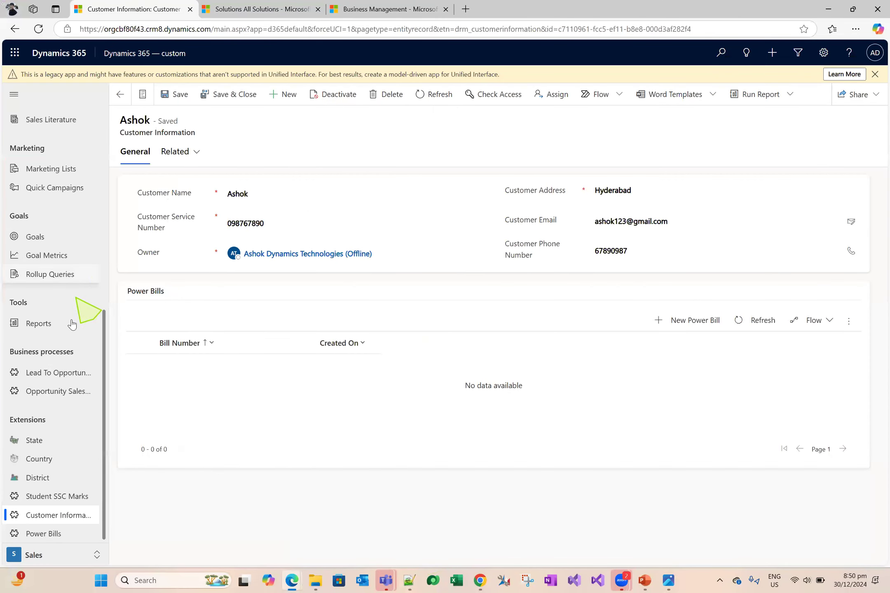
# - Adjust the Phone Number, Service Number and Name column widths in the customer list and refresh it
pyautogui.moveTo(69, 515); pyautogui.dragTo(73, 515)
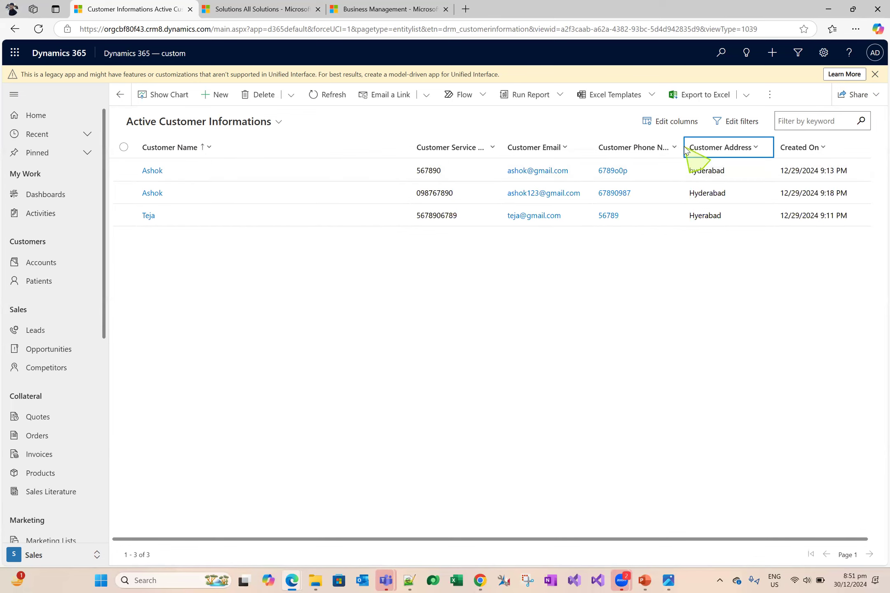
pyautogui.moveTo(680, 147); pyautogui.dragTo(728, 147)
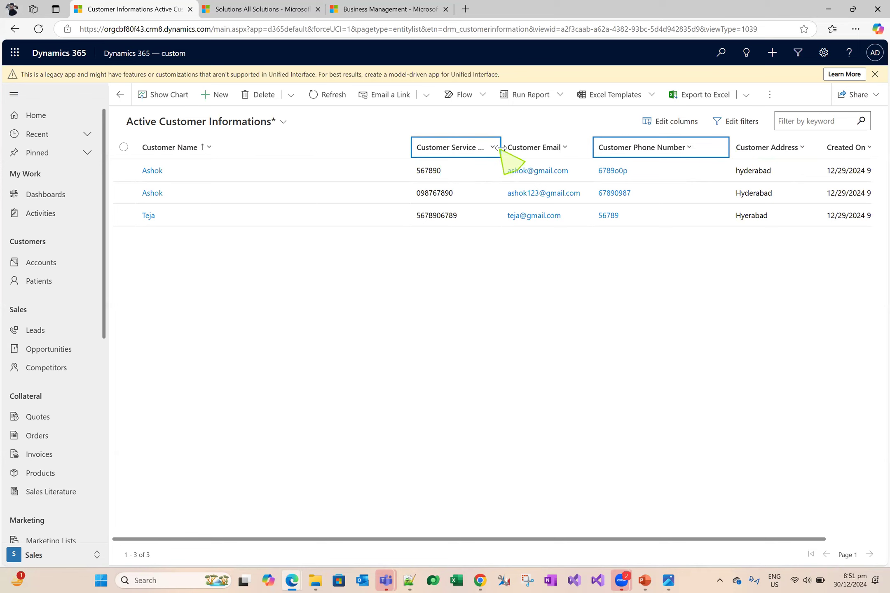
pyautogui.moveTo(501, 148); pyautogui.dragTo(537, 148)
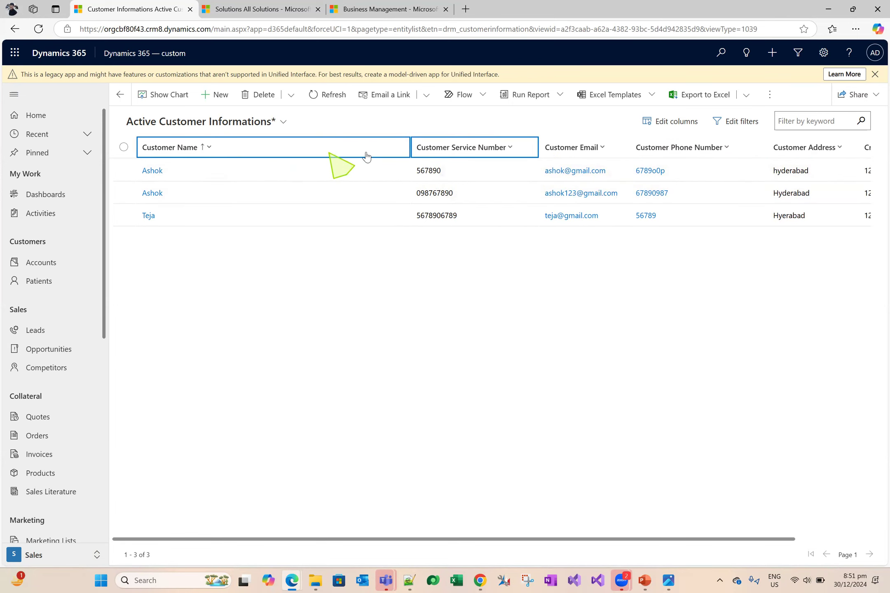
pyautogui.moveTo(410, 147); pyautogui.dragTo(374, 147)
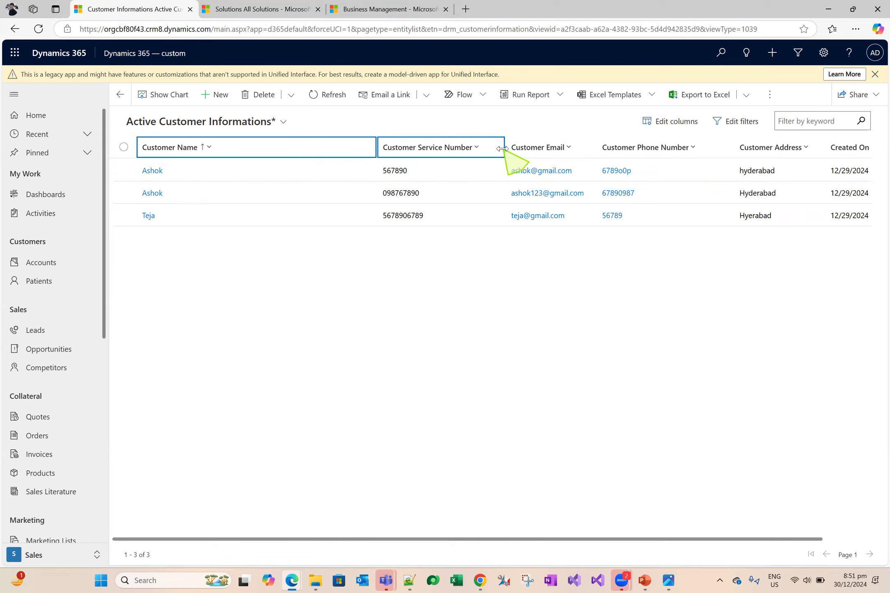
pyautogui.moveTo(502, 149); pyautogui.dragTo(514, 149)
pyautogui.click(38, 30)
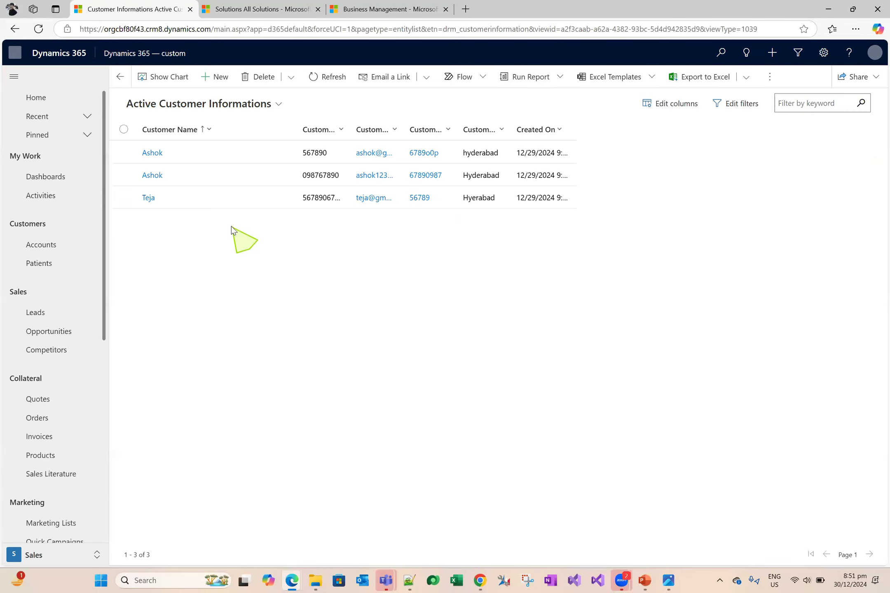
pyautogui.click(326, 97)
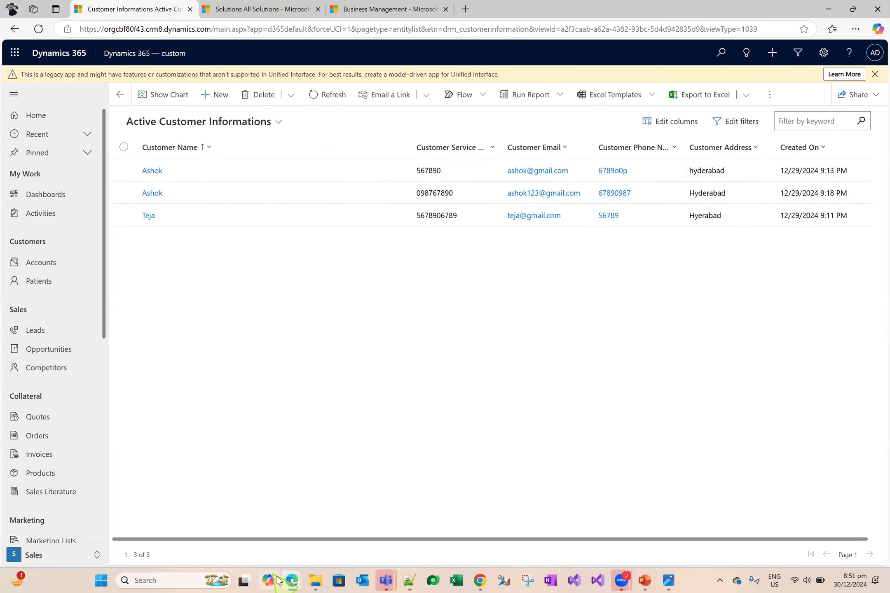
# - Open the Active Customer Informations view in the solution for editing, maximized
pyautogui.moveTo(291, 580)
pyautogui.click(396, 480)
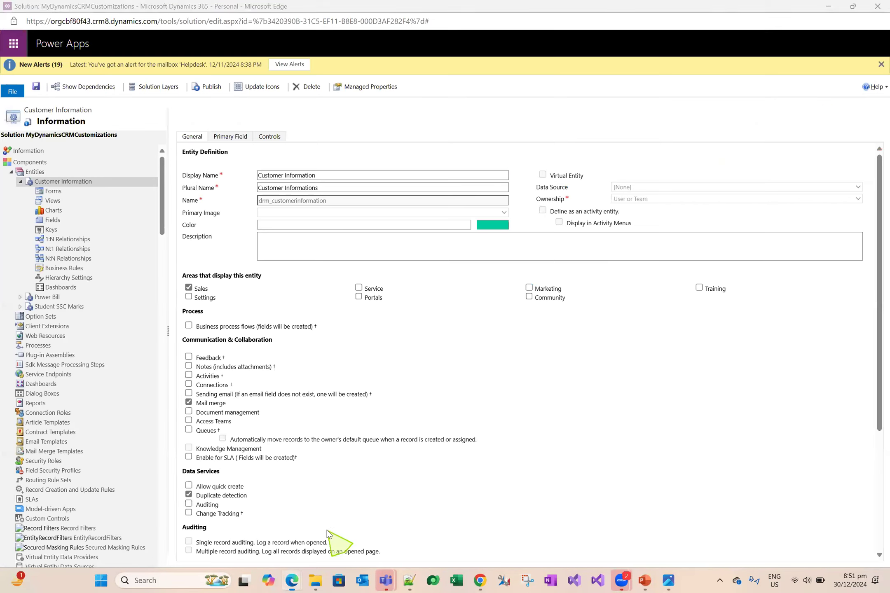
pyautogui.click(53, 200)
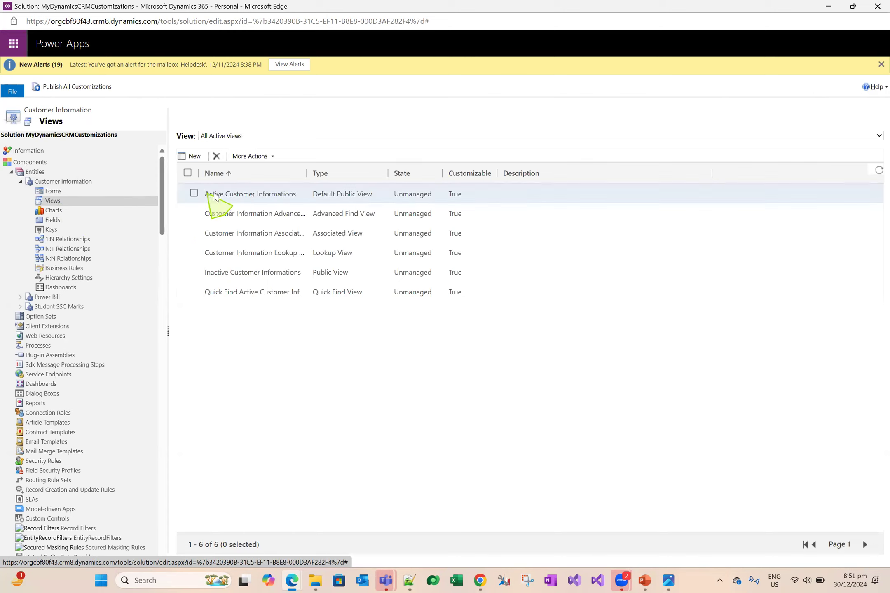
pyautogui.doubleClick(215, 197)
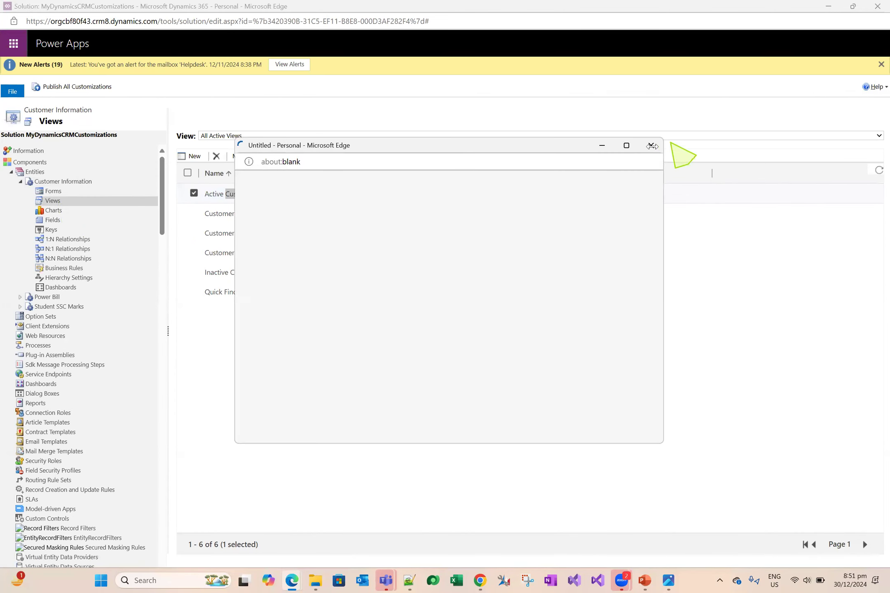
pyautogui.click(626, 145)
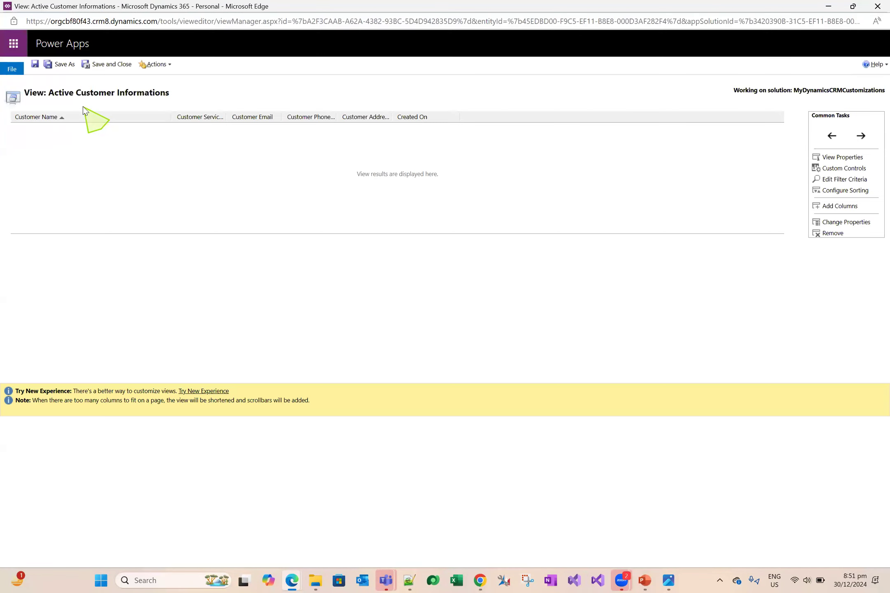
# - Set the Customer Service Number and Customer Name column widths to 150px
pyautogui.doubleClick(194, 118)
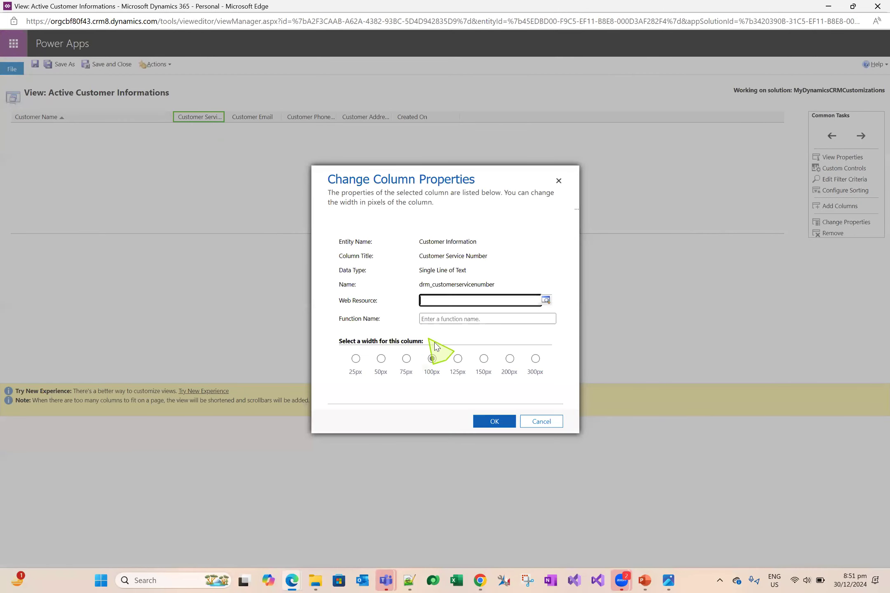
pyautogui.click(484, 359)
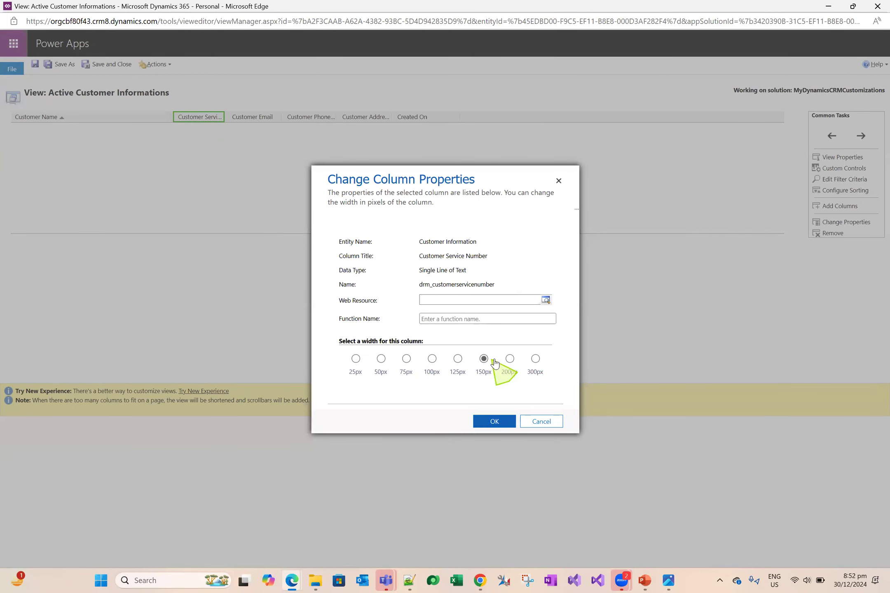
pyautogui.click(510, 358)
pyautogui.click(483, 358)
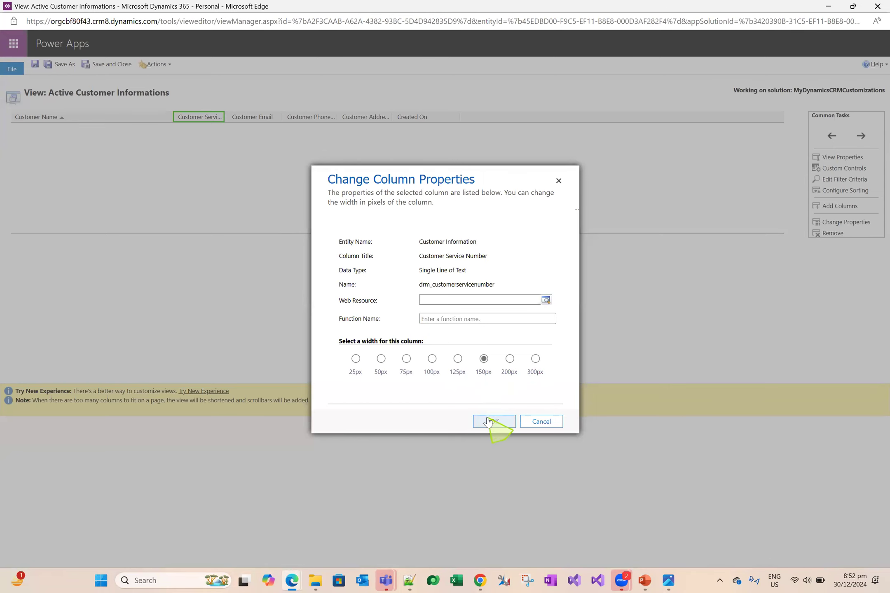
pyautogui.click(488, 420)
pyautogui.doubleClick(89, 117)
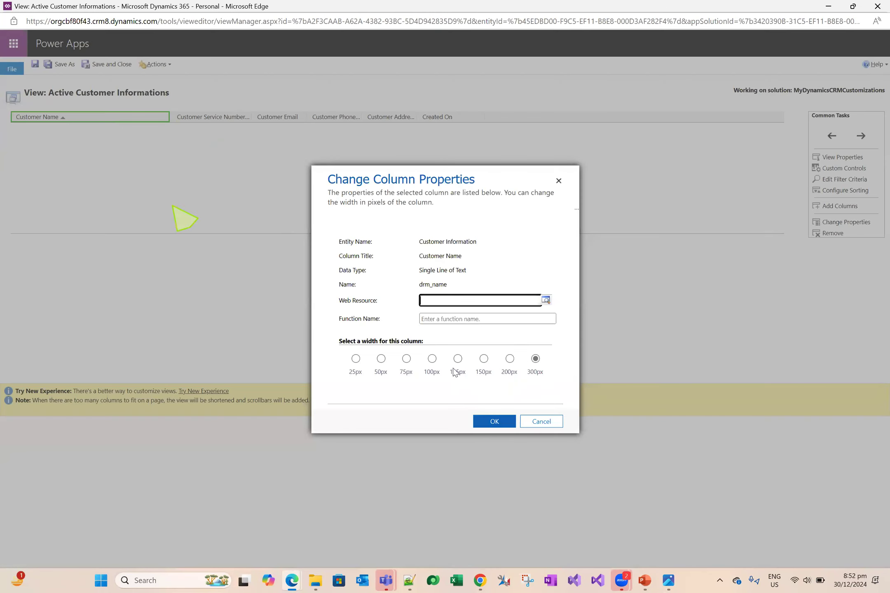
pyautogui.click(483, 358)
pyautogui.click(493, 420)
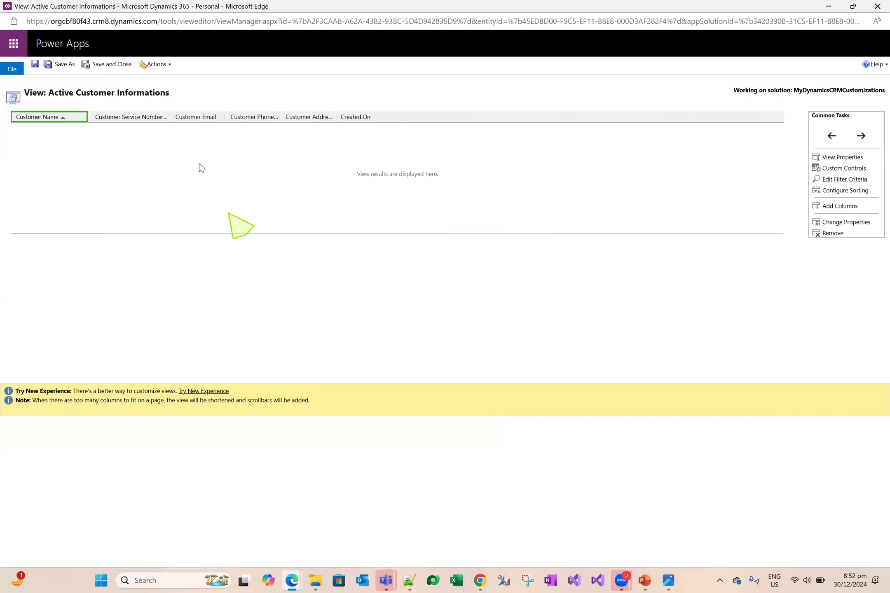
# - Set Customer Phone Number to 125px and Customer Address to 300px
pyautogui.click(207, 120)
pyautogui.doubleClick(257, 120)
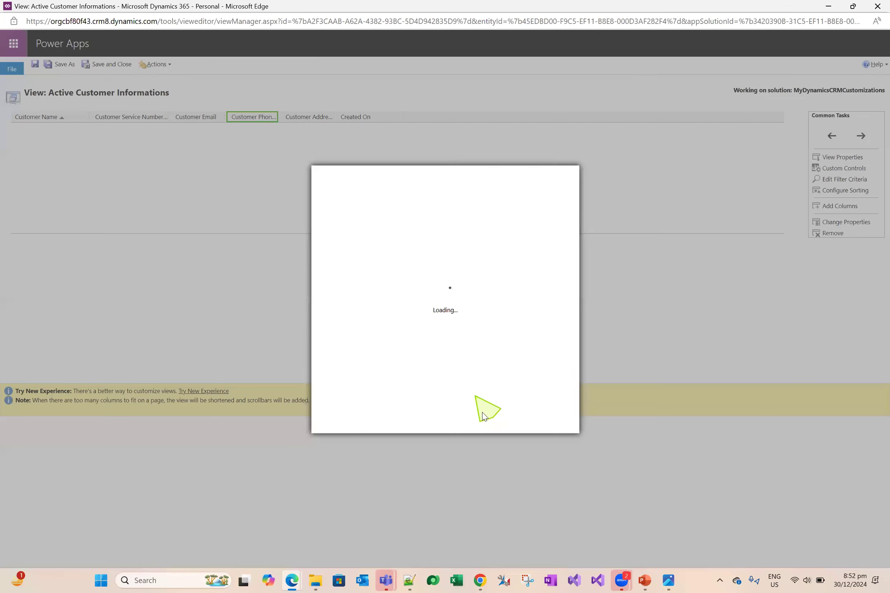
pyautogui.click(458, 358)
pyautogui.click(494, 421)
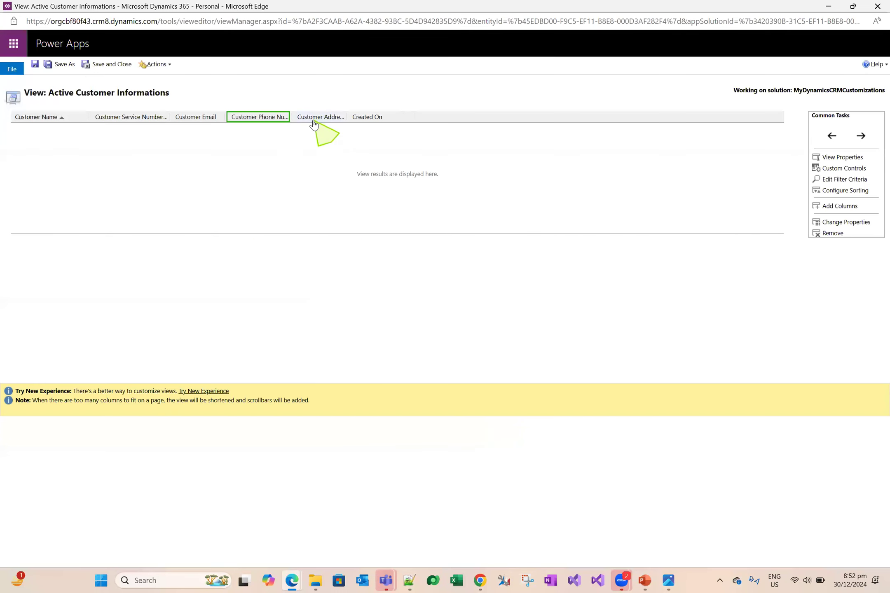
pyautogui.doubleClick(314, 119)
pyautogui.click(535, 359)
pyautogui.click(507, 423)
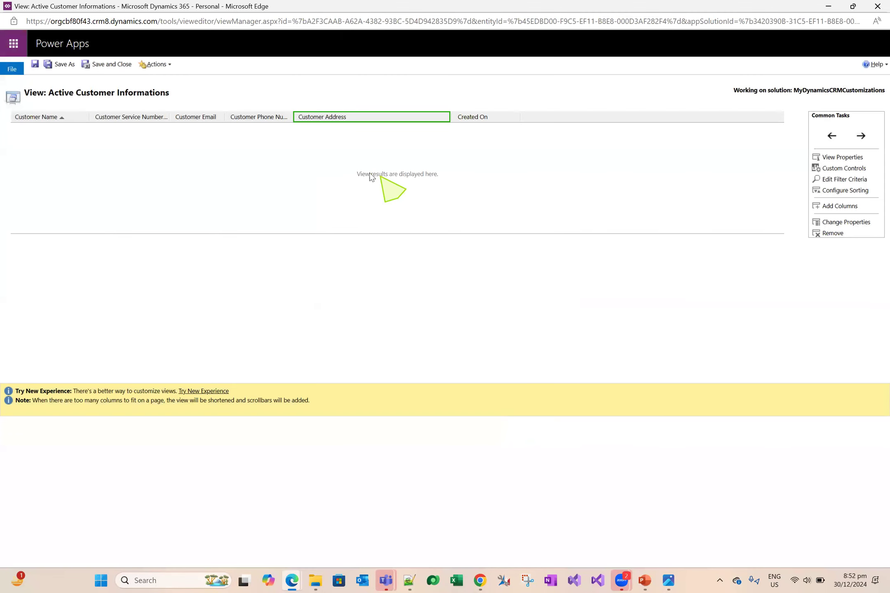
# - Widen Customer Phone Number, set Customer Email to 200px, and save the view
pyautogui.doubleClick(257, 119)
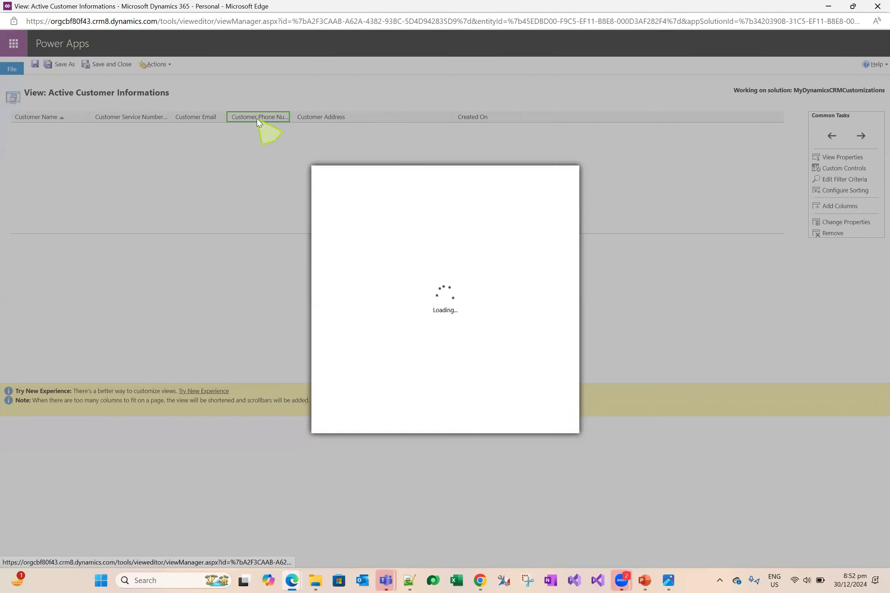
pyautogui.click(482, 359)
pyautogui.click(493, 419)
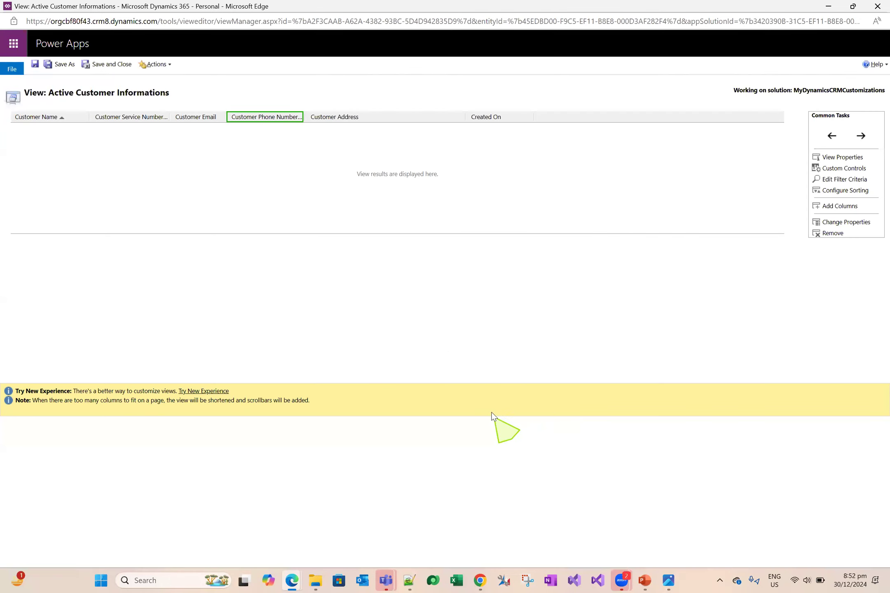
pyautogui.click(186, 119)
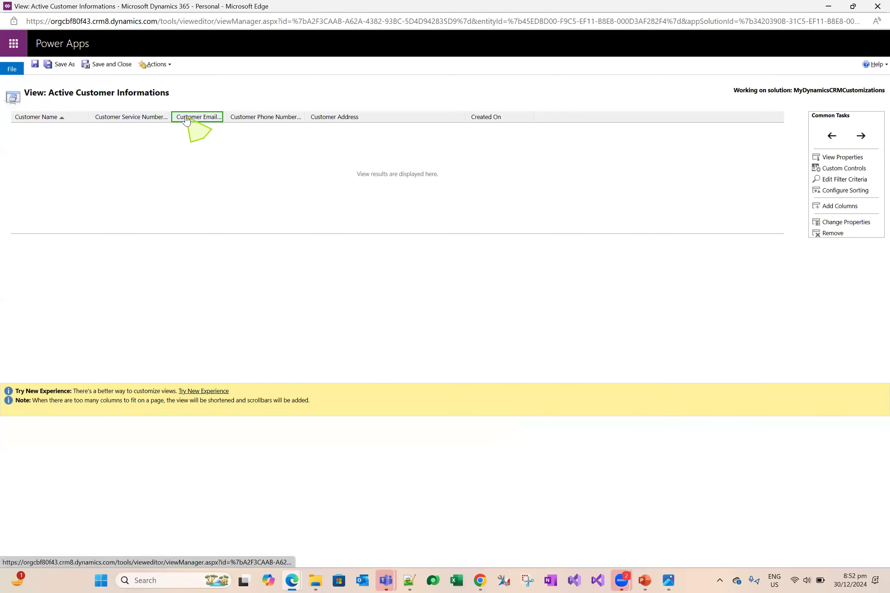
pyautogui.doubleClick(186, 119)
pyautogui.click(510, 358)
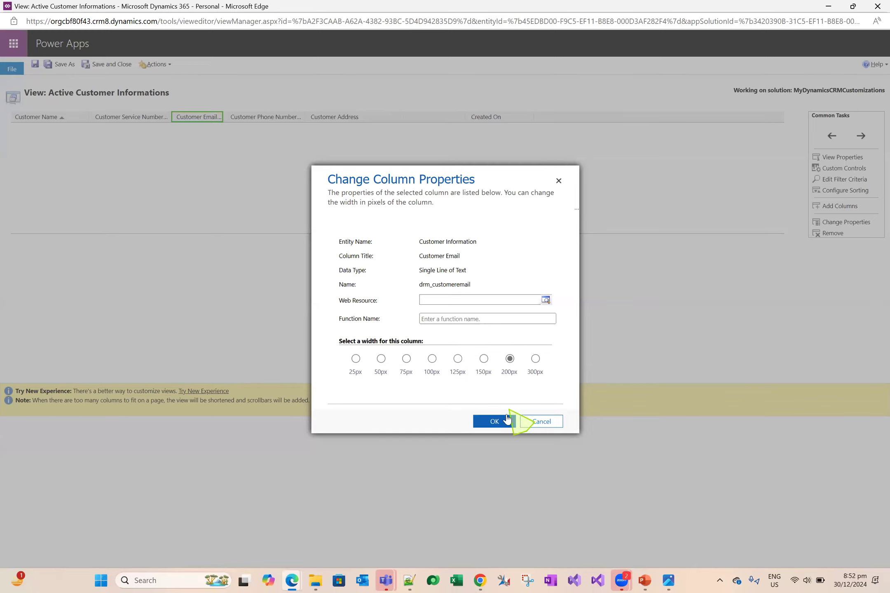
pyautogui.click(507, 418)
pyautogui.click(103, 65)
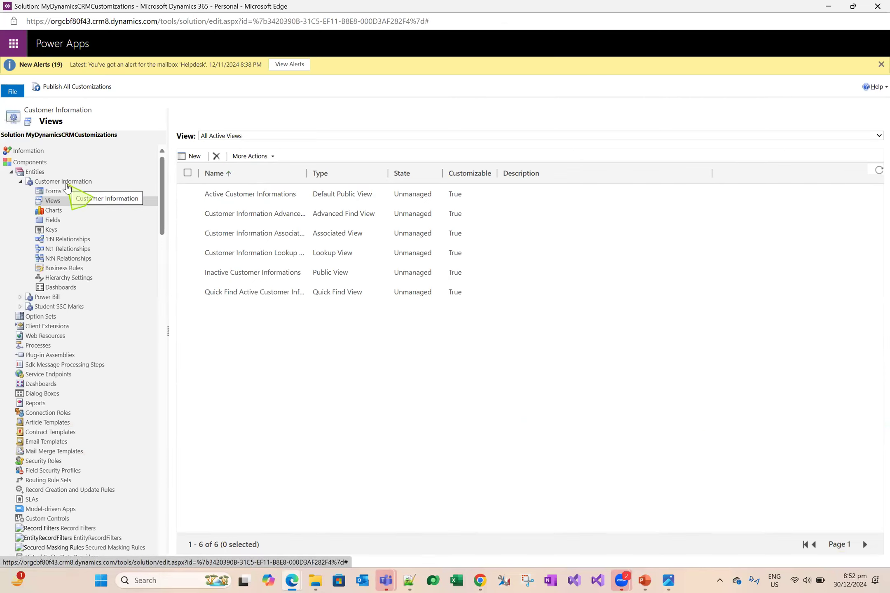
# - Save and publish the Customer Information entity, then return to the customer list window
pyautogui.click(67, 183)
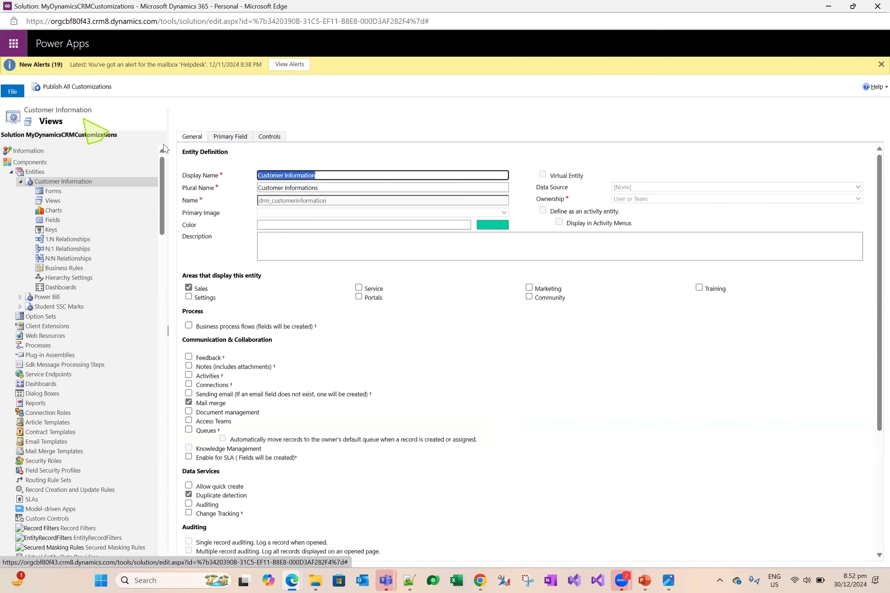
pyautogui.click(37, 87)
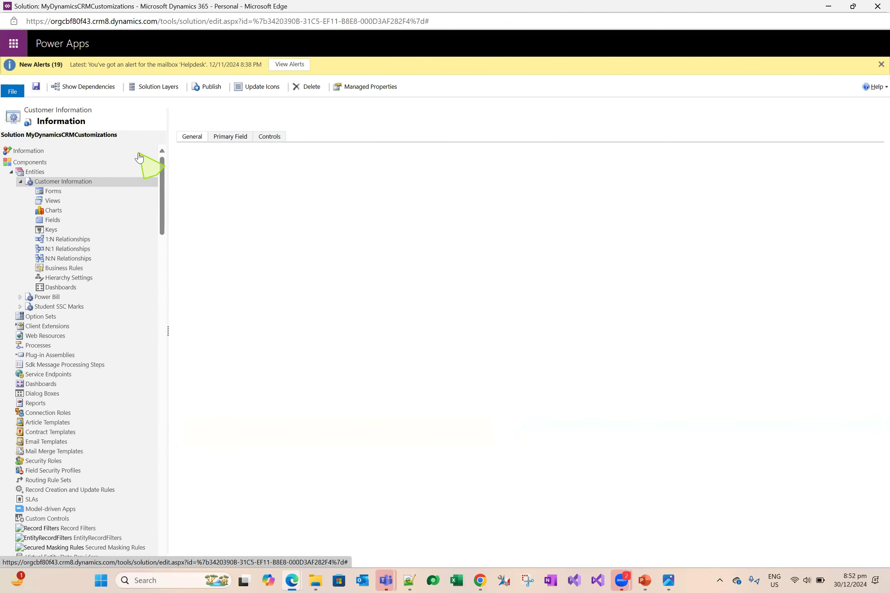
pyautogui.click(210, 87)
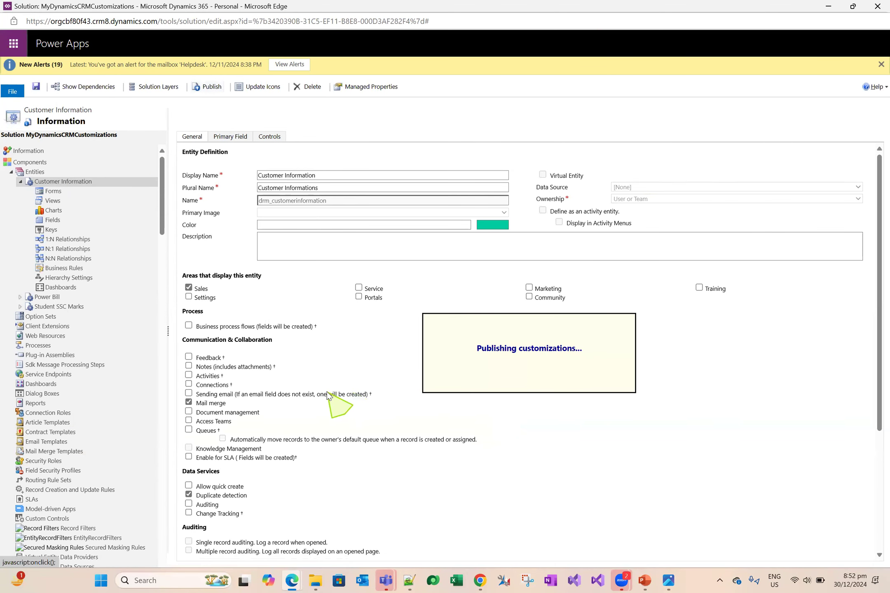
pyautogui.moveTo(294, 570)
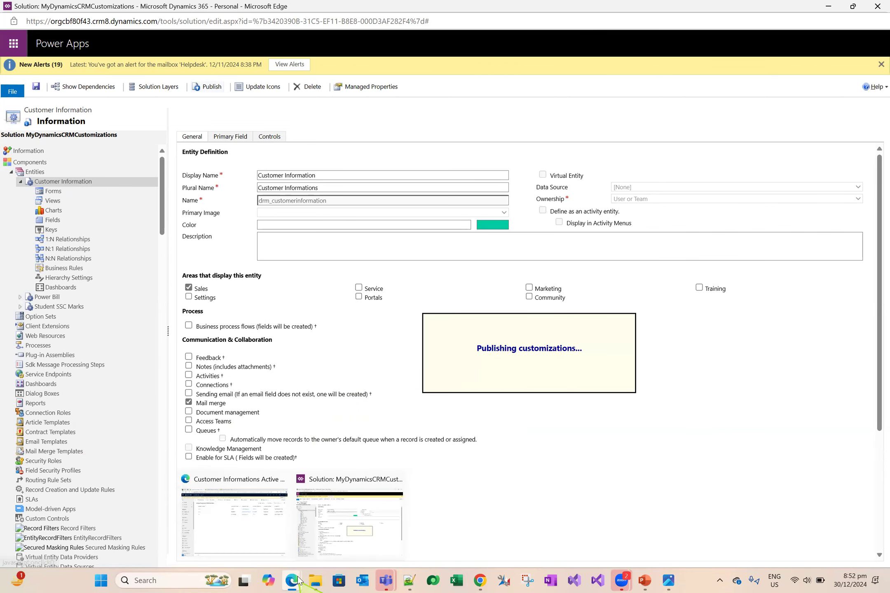
pyautogui.click(255, 518)
pyautogui.hotkey('alt', 'Tab')
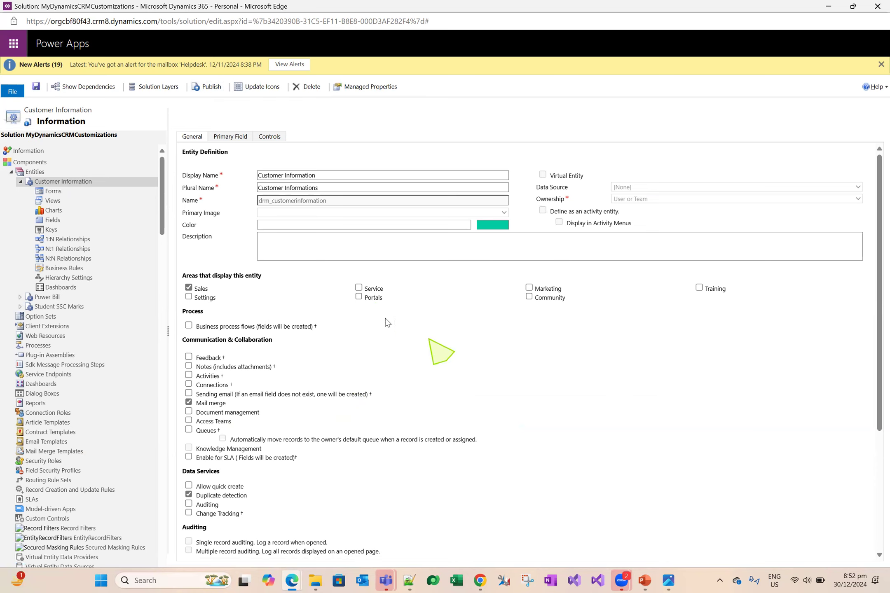
pyautogui.hotkey('alt', 'Tab')
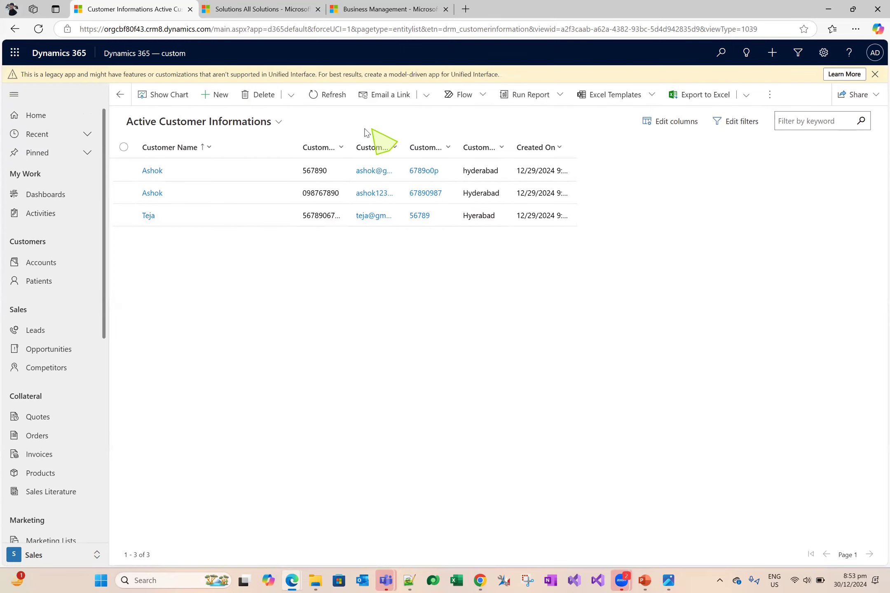
# - Refresh the Active Customer Informations list so it shows the resized columns
pyautogui.click(327, 94)
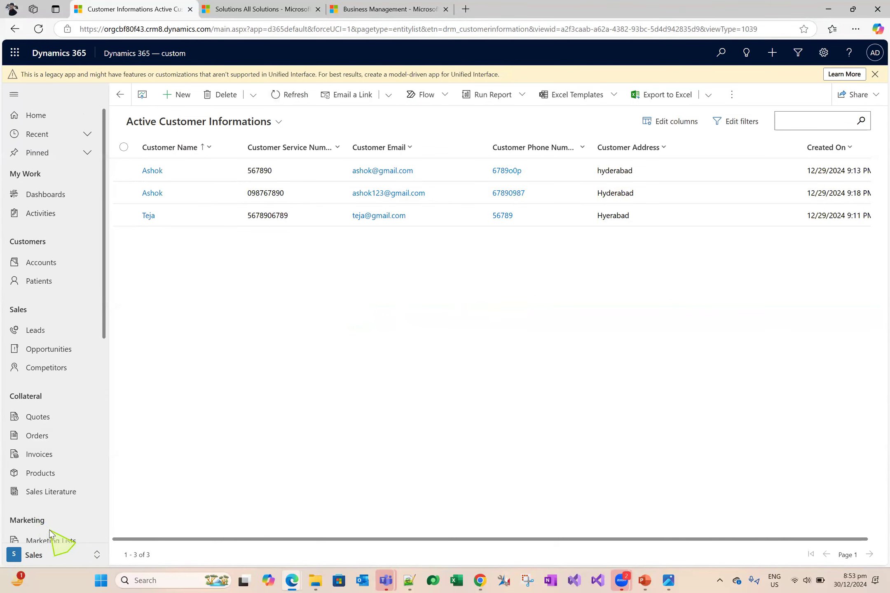
pyautogui.scroll(-8, 62, 531)
pyautogui.click(66, 515)
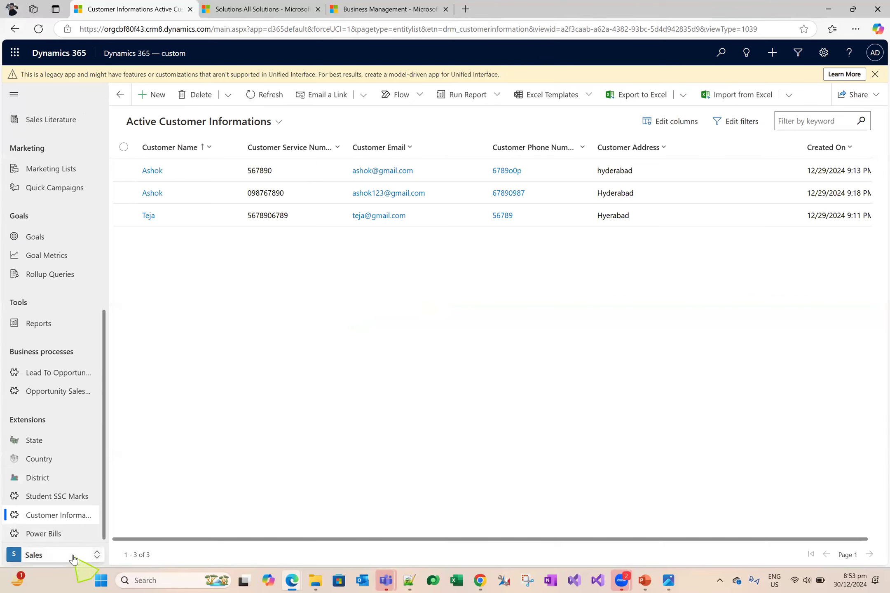
# - Open and refresh Power Bills, listing its views: Active and Inactive Power Bills
pyautogui.click(60, 536)
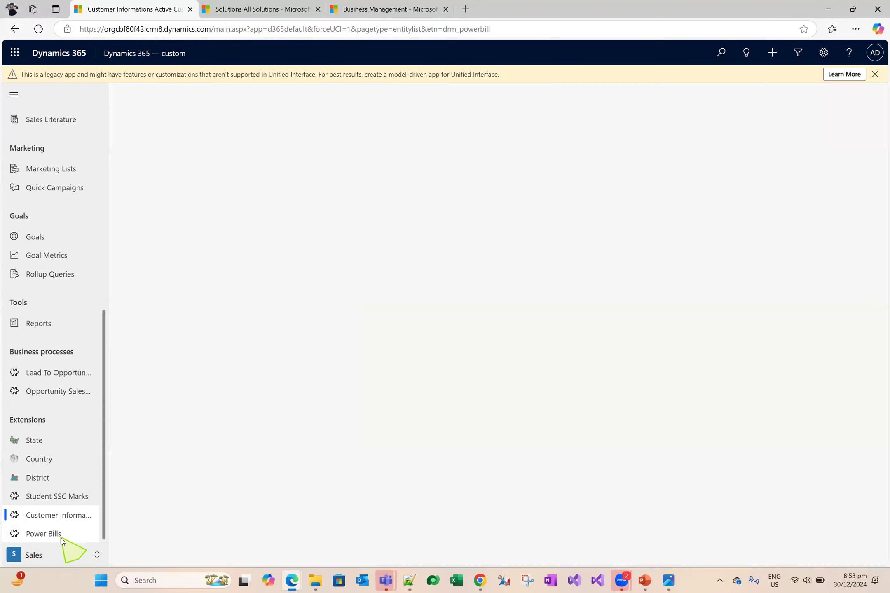
pyautogui.click(263, 94)
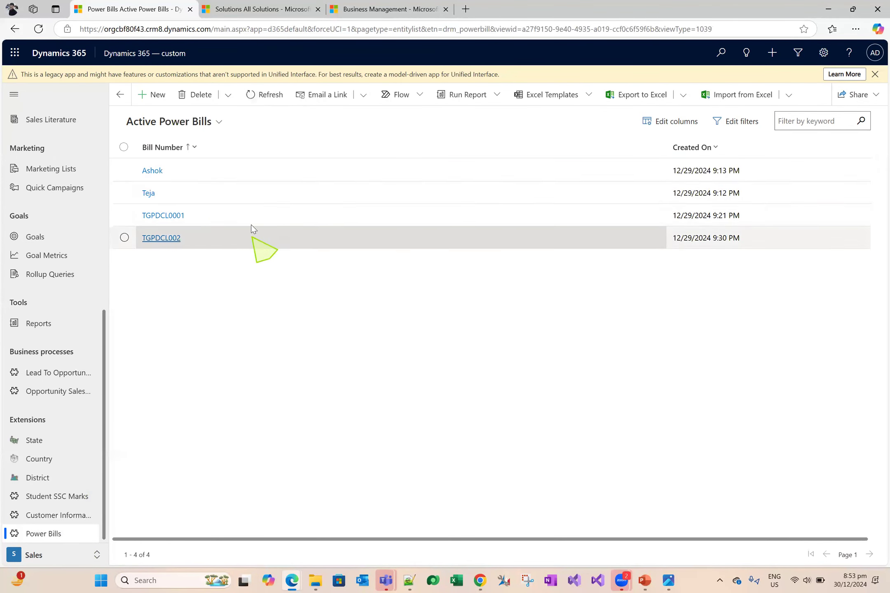
pyautogui.click(197, 124)
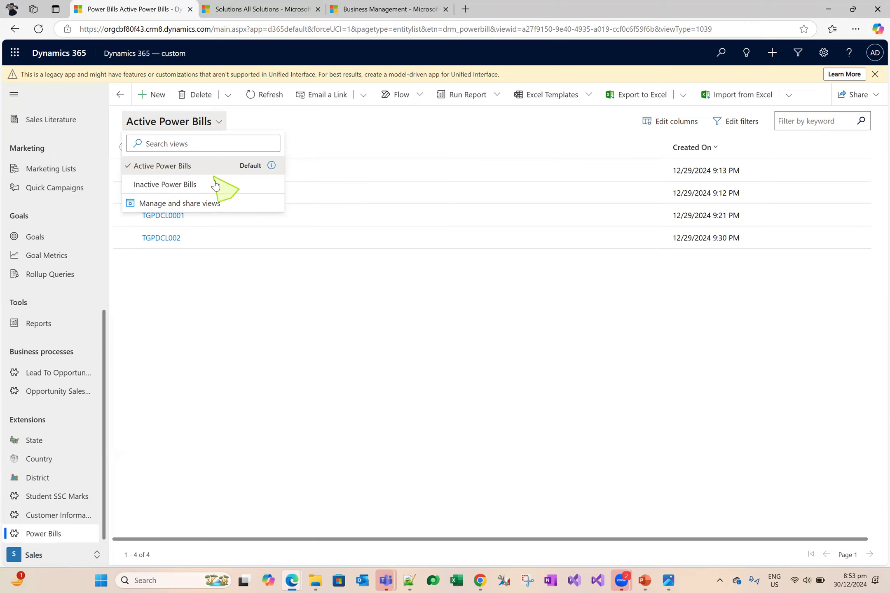
pyautogui.click(409, 580)
# - Add a separator and a requirement for two separate pending and paid power bill views
pyautogui.press('Return')
pyautogui.write('=================')
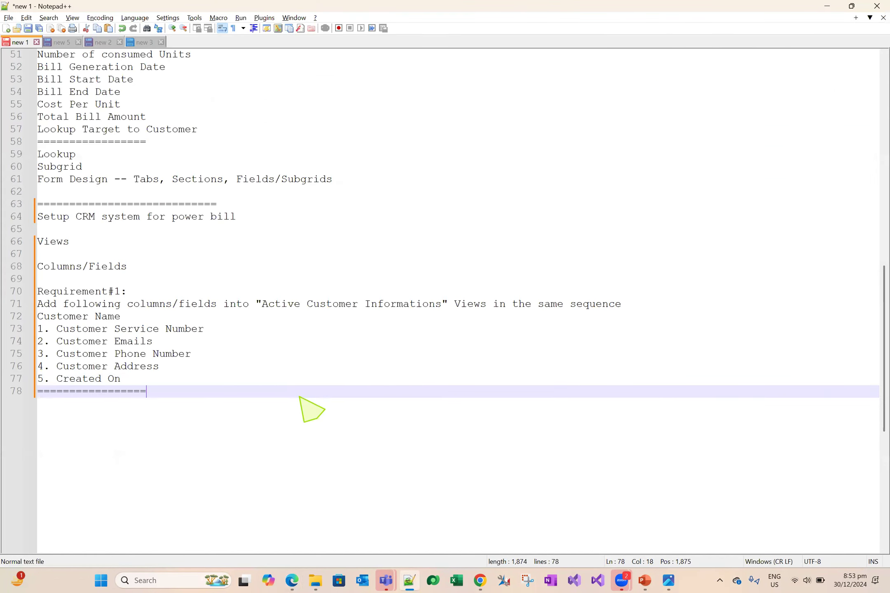
pyautogui.press('Return')
pyautogui.write('Create a two new separ')
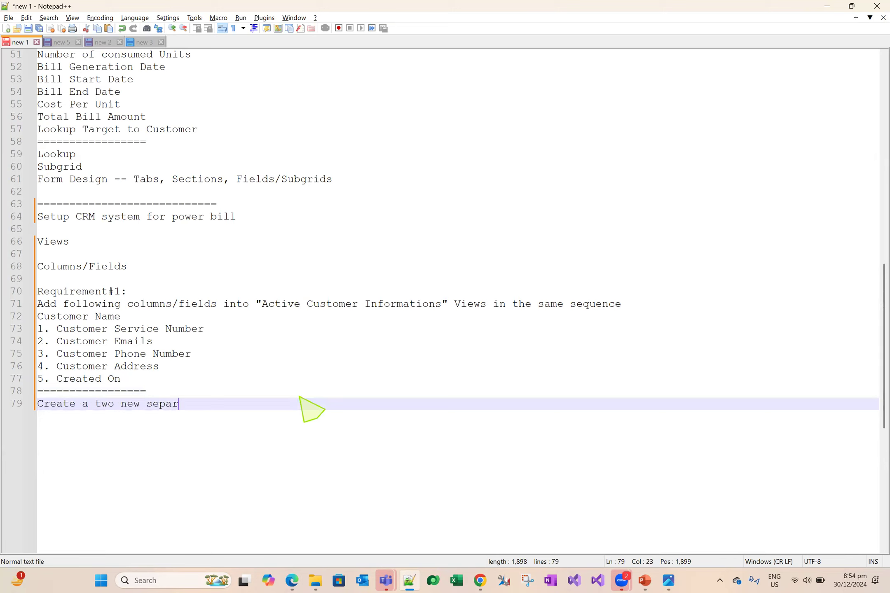
pyautogui.write('ate views to show list of pendi')
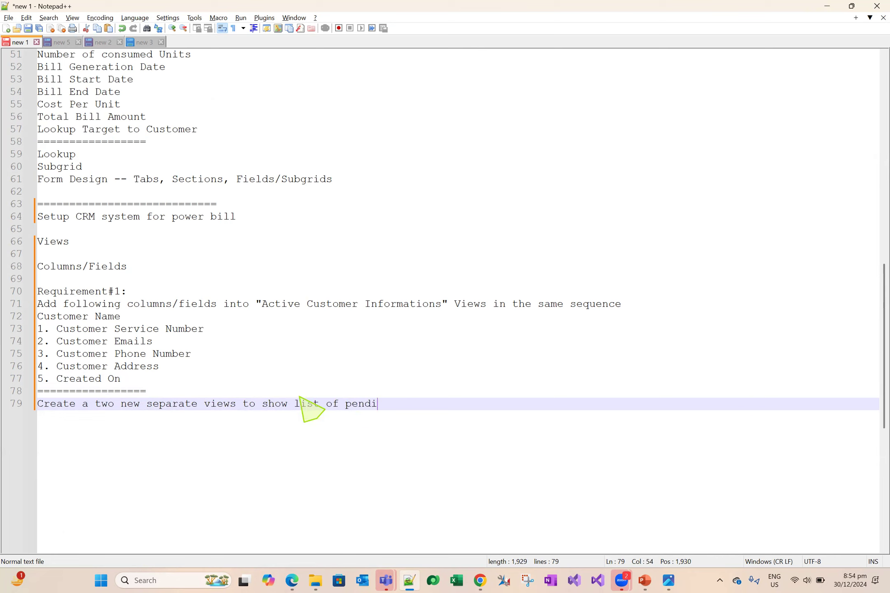
pyautogui.write('ng and paid power bills')
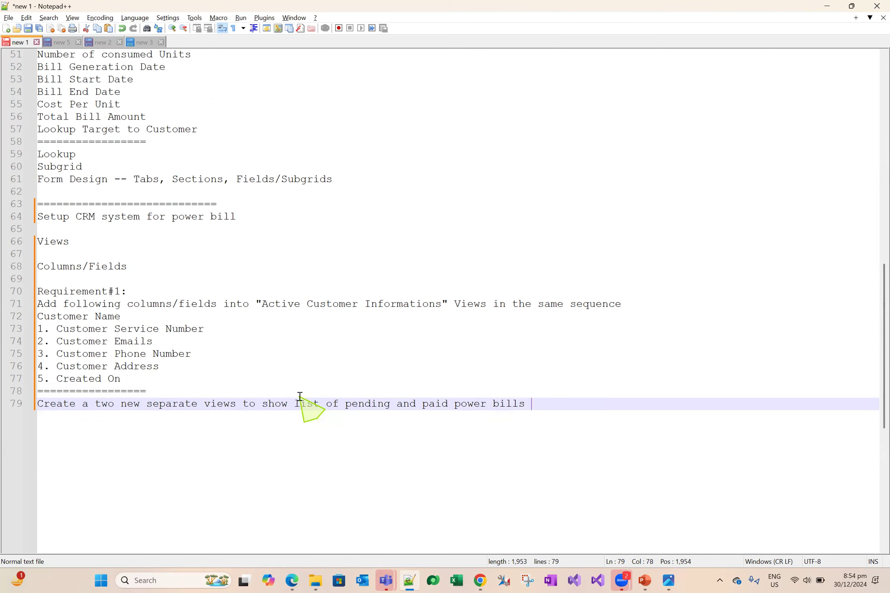
pyautogui.press('Return')
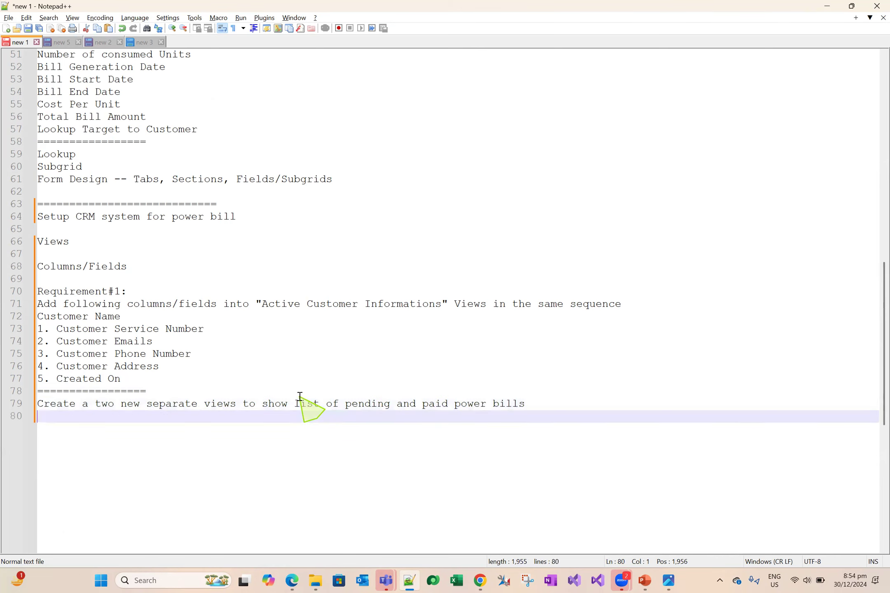
pyautogui.moveTo(564, 408); pyautogui.dragTo(37, 408)
pyautogui.click(543, 409)
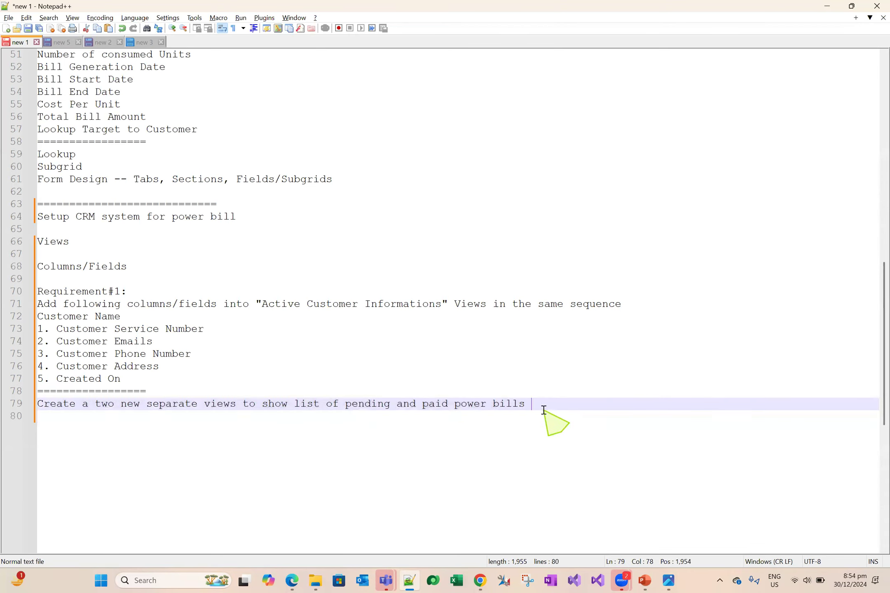
pyautogui.write('and add follwoing colums')
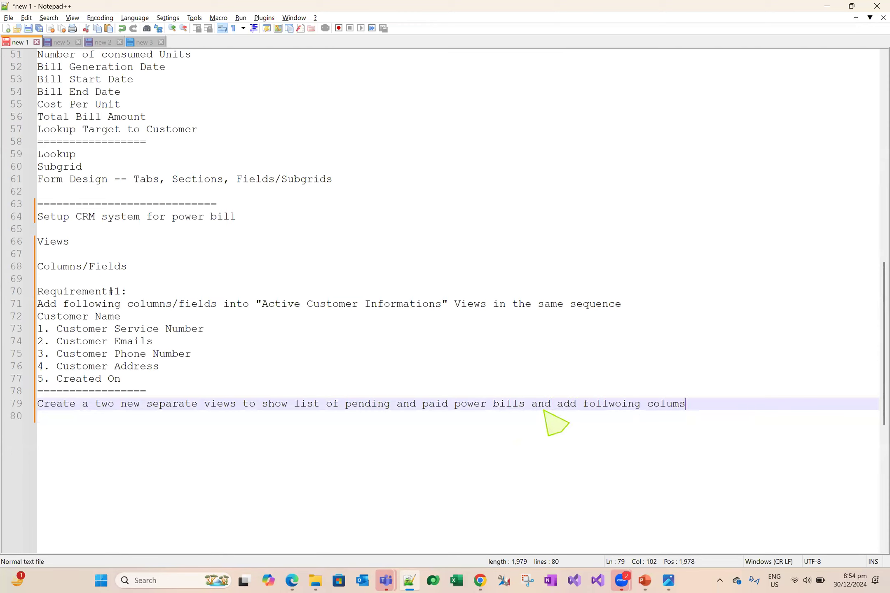
pyautogui.press('BackSpace')
pyautogui.write('ns/')
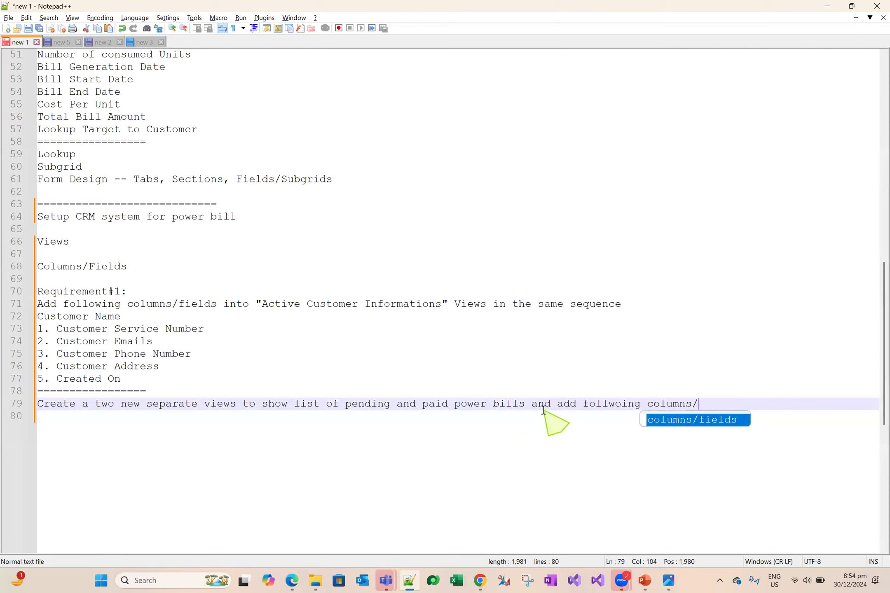
pyautogui.write('fields in sequence')
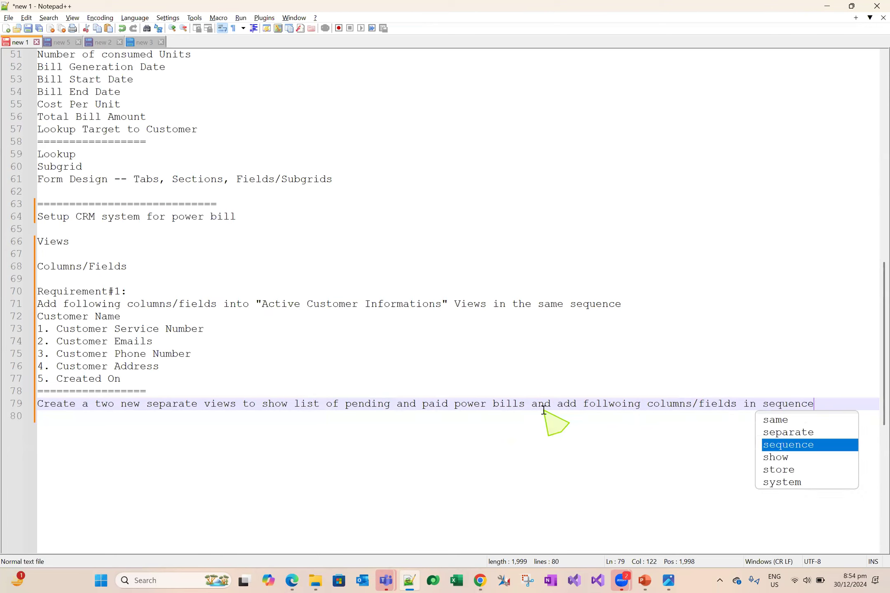
pyautogui.press('Return')
pyautogui.press('Return')
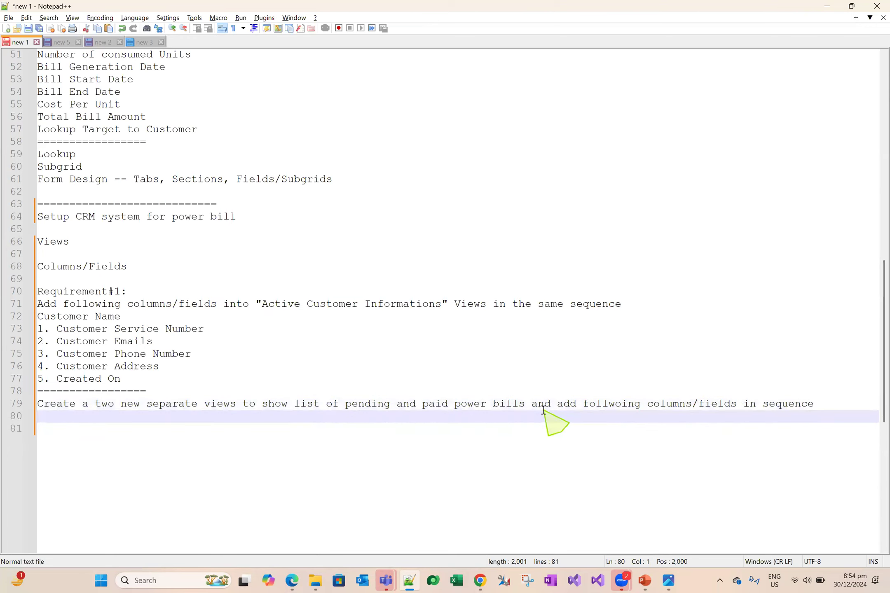
pyautogui.press('Return')
# - List the columns: Power Bill Number, Customer, Cost Per unit, Consumed Units, Total Bill Amount
pyautogui.write('1. Power BIll')
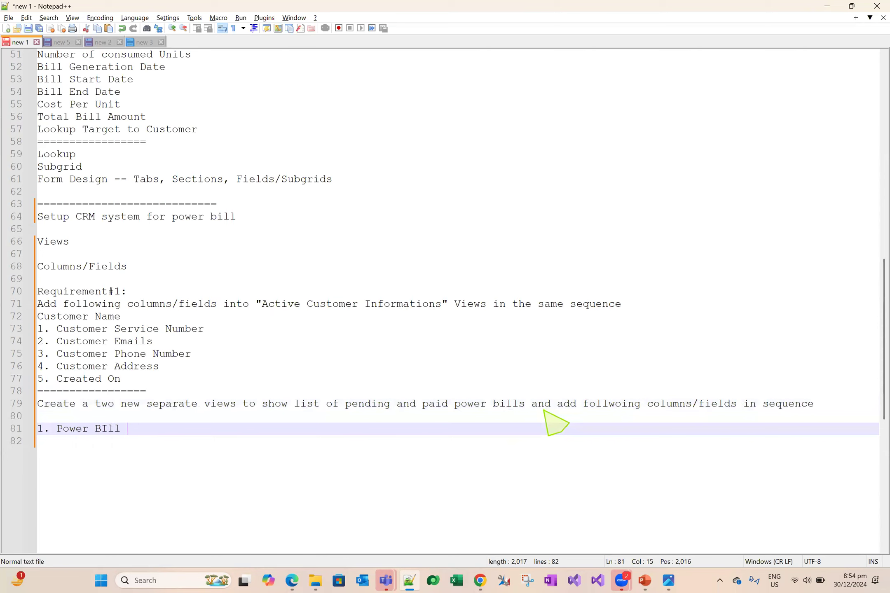
pyautogui.press('BackSpace')
pyautogui.write('ill Number')
pyautogui.press('Return')
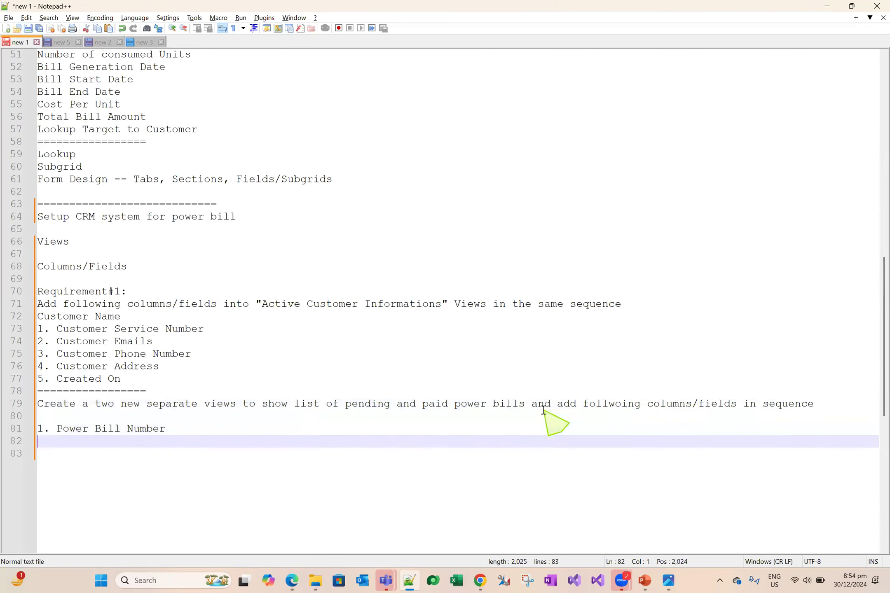
pyautogui.write('2. Customer')
pyautogui.press('Return')
pyautogui.write('3. Total')
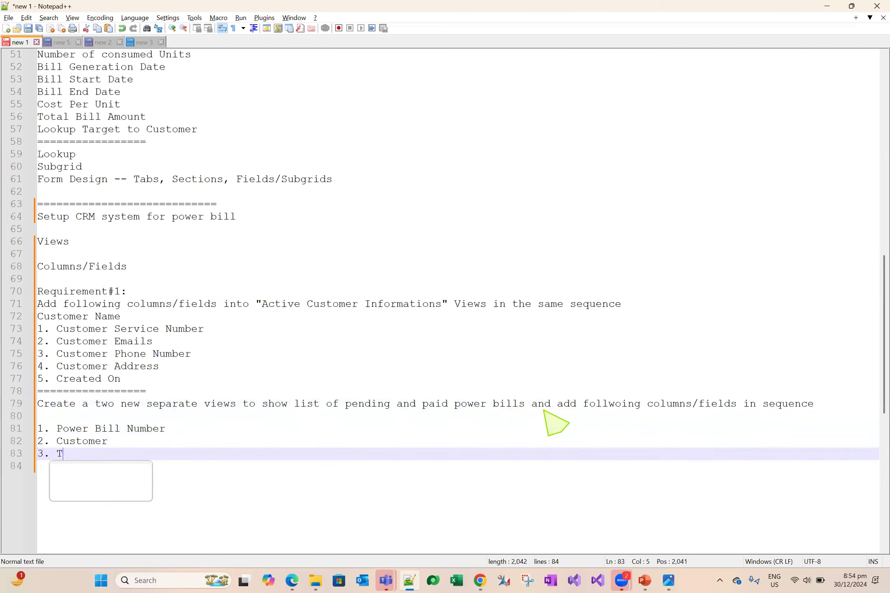
pyautogui.press('BackSpace')
pyautogui.press('BackSpace')
pyautogui.press('BackSpace')
pyautogui.press('BackSpace')
pyautogui.press('BackSpace')
pyautogui.write('C')
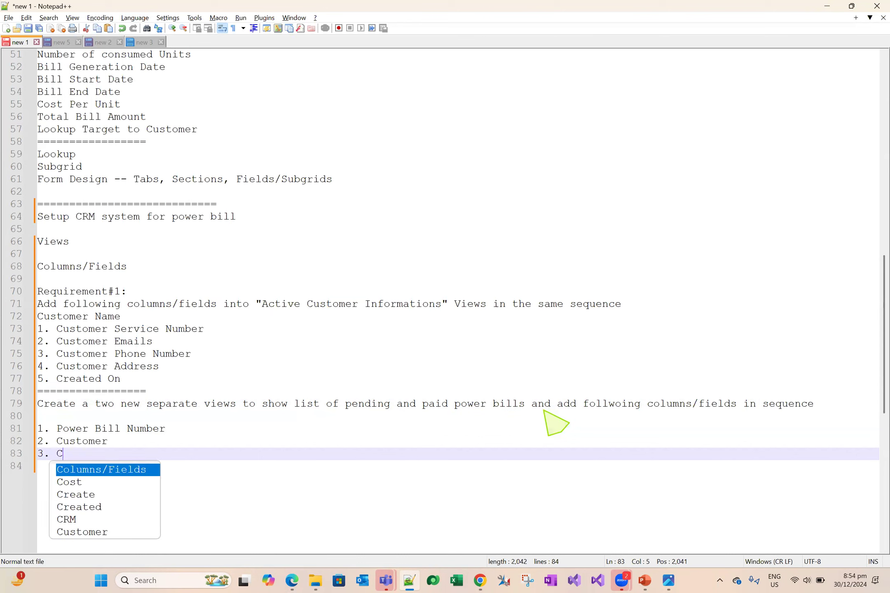
pyautogui.write('ost Per unit')
pyautogui.press('Return')
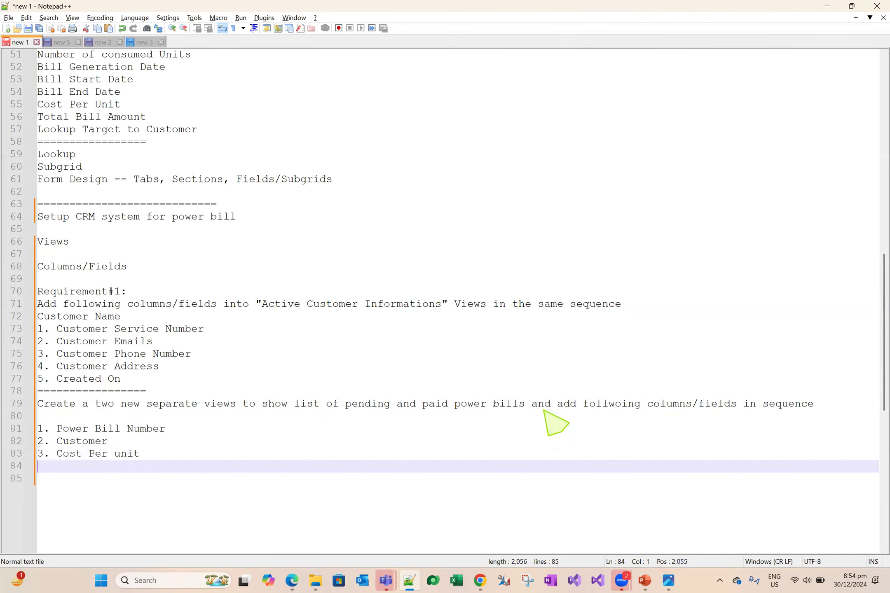
pyautogui.write('4. Consumed Units')
pyautogui.press('Return')
pyautogui.press('Return')
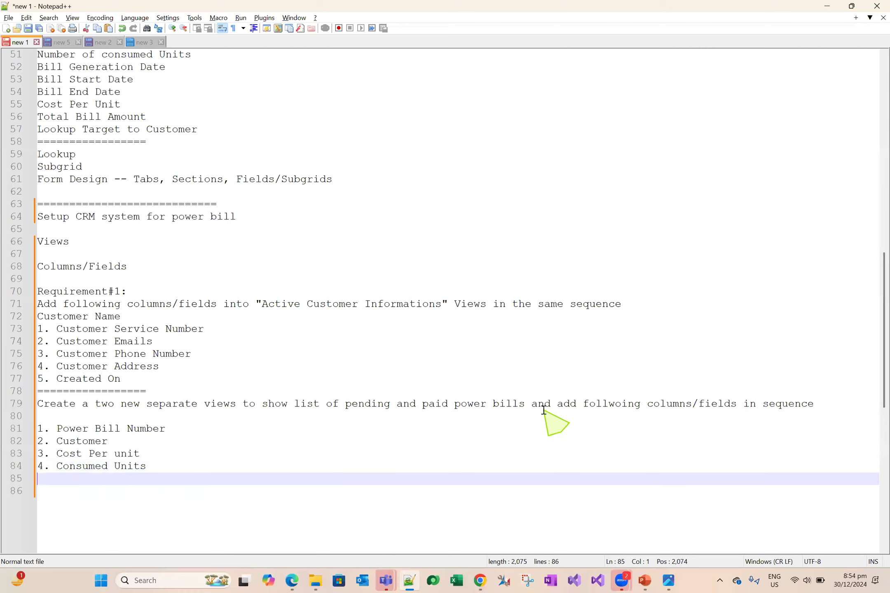
pyautogui.write('5. Tota')
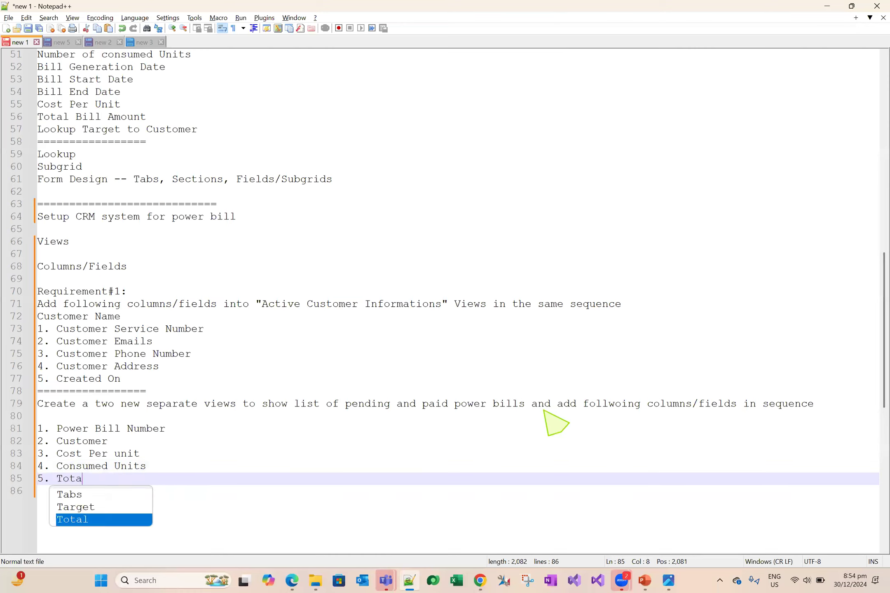
pyautogui.write('l Bill Amount')
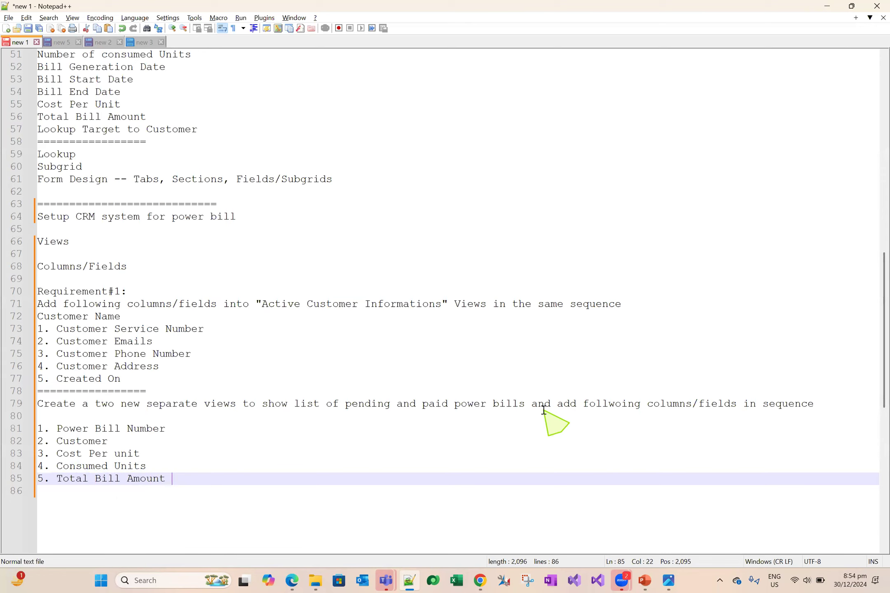
pyautogui.press('Return')
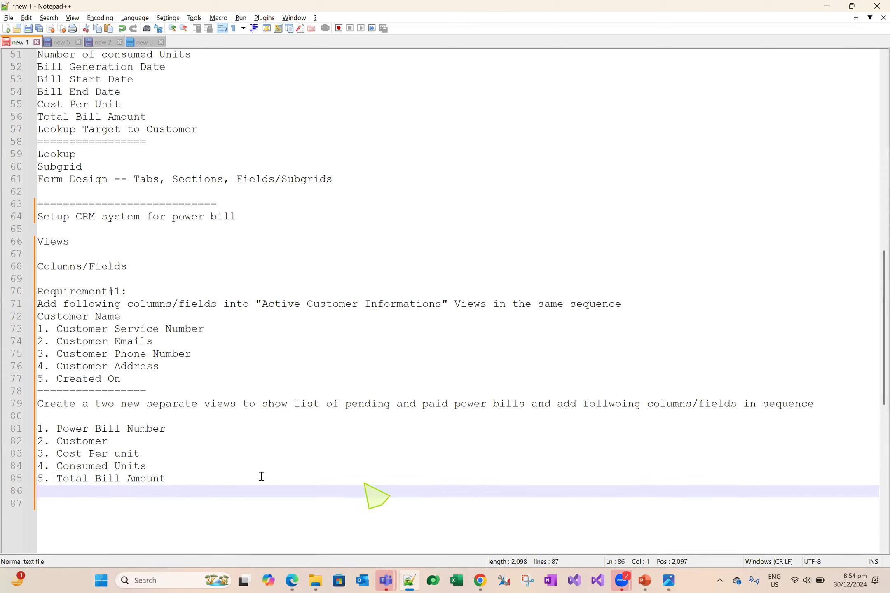
# - Add '6. Customer Service Number' as the sixth column in the Notepad++ list
pyautogui.moveTo(193, 479); pyautogui.dragTo(9, 427)
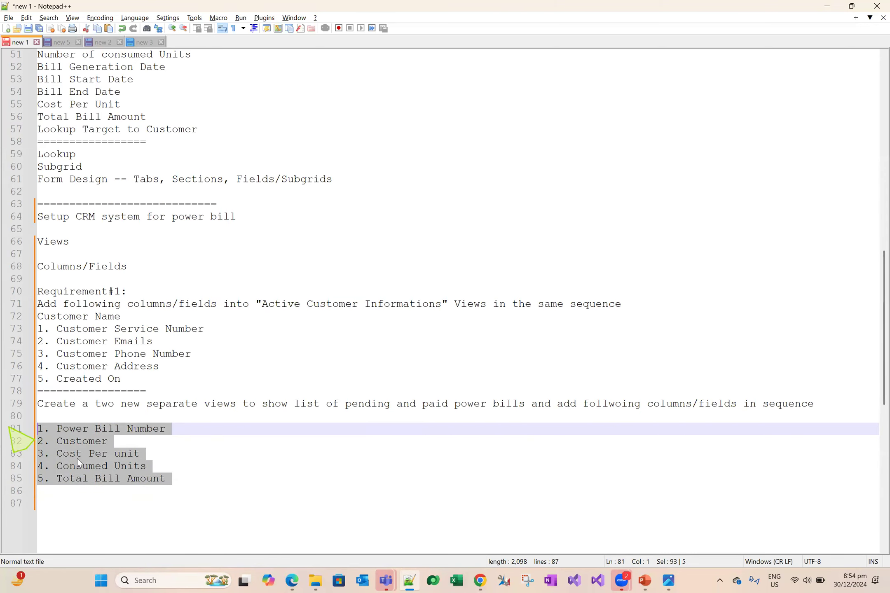
pyautogui.click(196, 483)
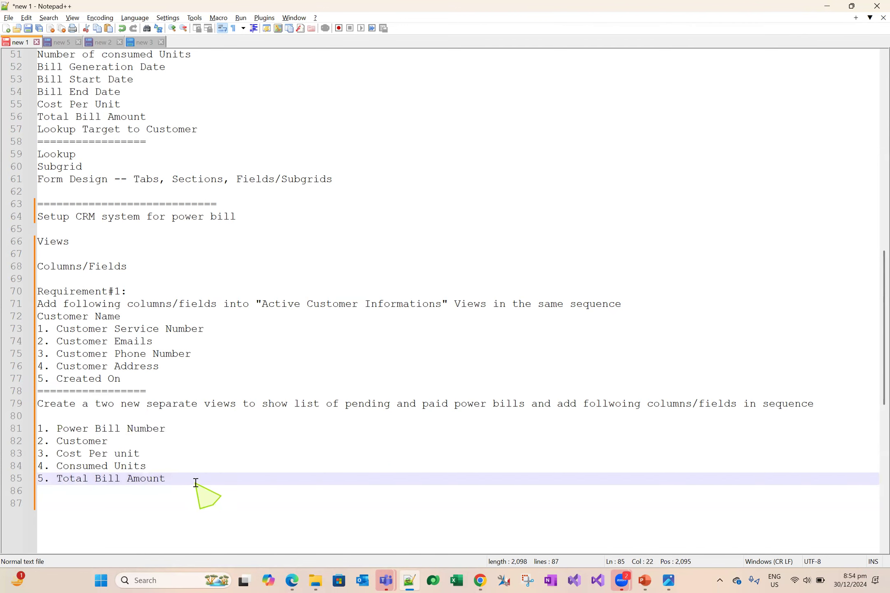
pyautogui.press('Return')
pyautogui.write('6. Cus')
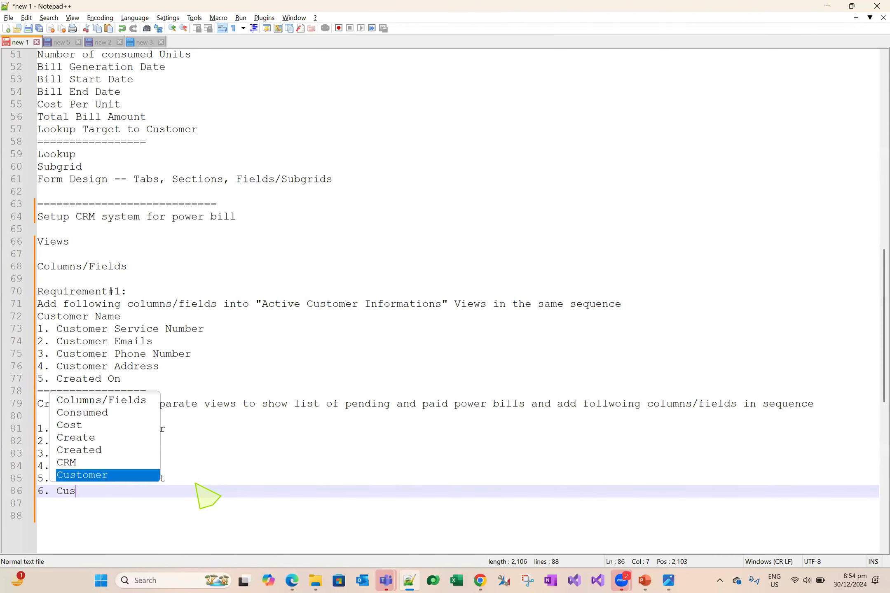
pyautogui.write('tomer Servic')
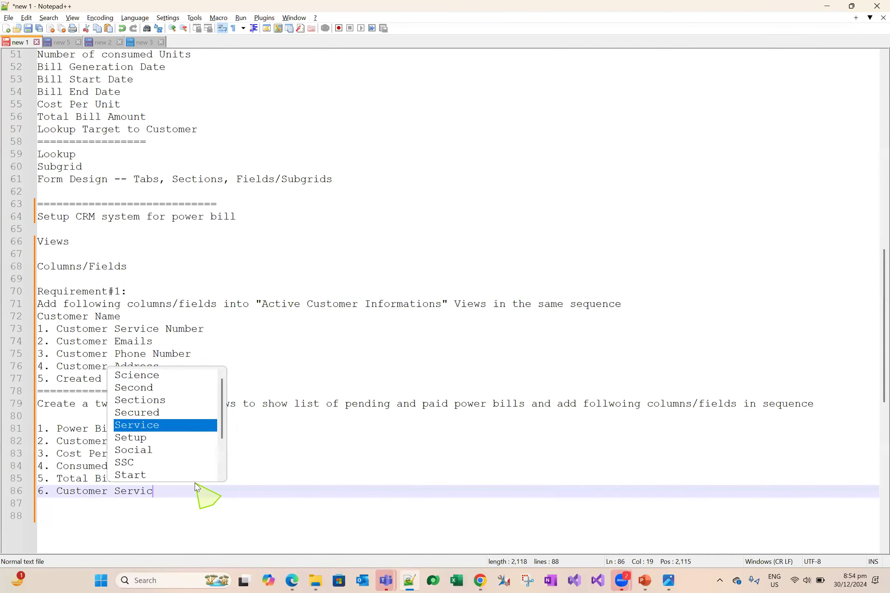
pyautogui.write('e Number')
pyautogui.press('Return')
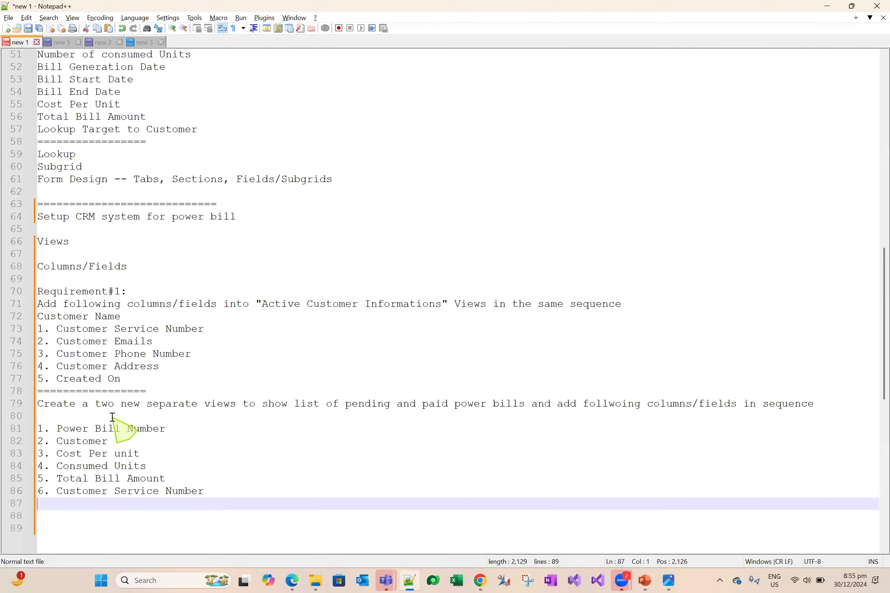
# - Note 'Payment status -- Paid, Pending' below the column list
pyautogui.moveTo(115, 403); pyautogui.dragTo(238, 402)
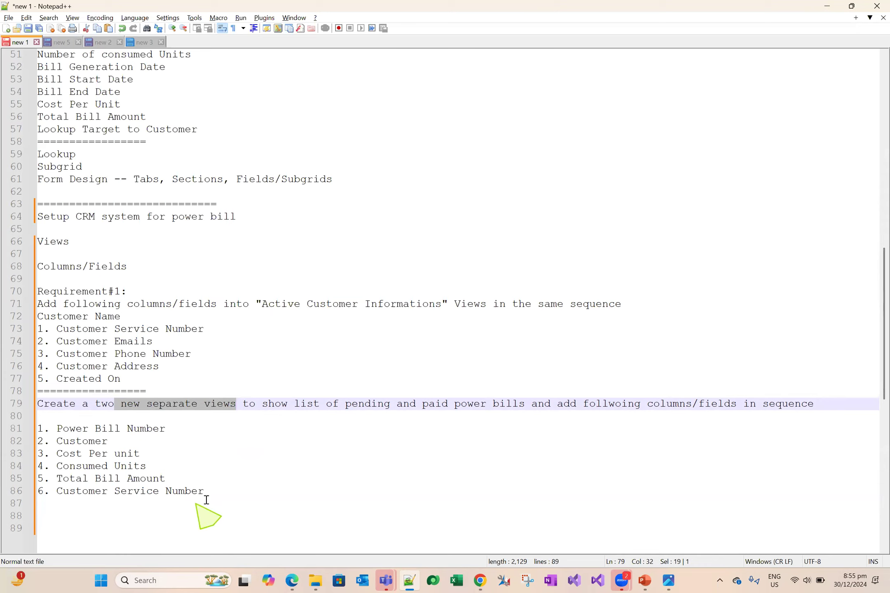
pyautogui.click(231, 494)
pyautogui.press('Return')
pyautogui.press('Return')
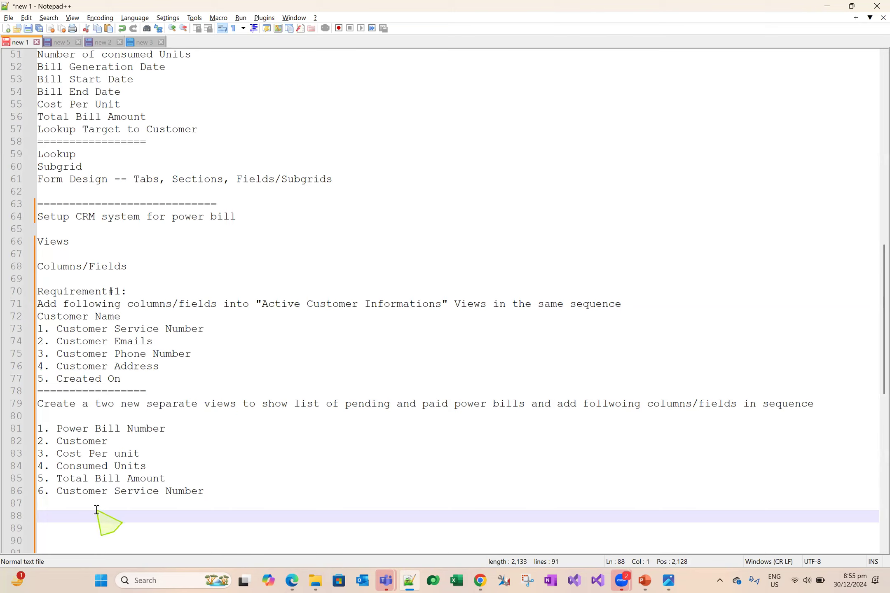
pyautogui.write('Payment status -- Paid,')
pyautogui.press('BackSpace')
pyautogui.write(', Pending')
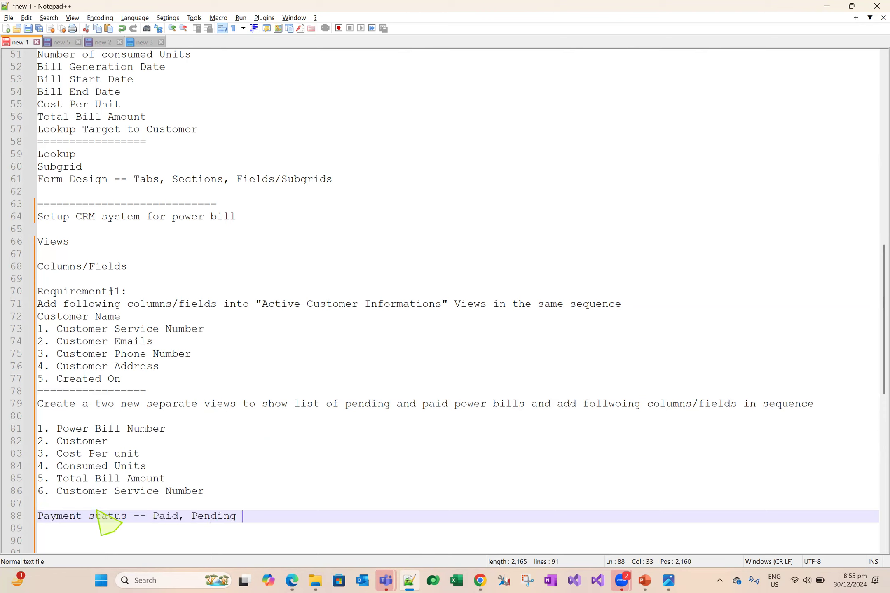
pyautogui.press('BackSpace')
# - Pick out Paid and Pending, then open power bill record TGPDCL002 in Dynamics 365
pyautogui.click(164, 525)
pyautogui.doubleClick(162, 517)
pyautogui.click(194, 517)
pyautogui.doubleClick(194, 517)
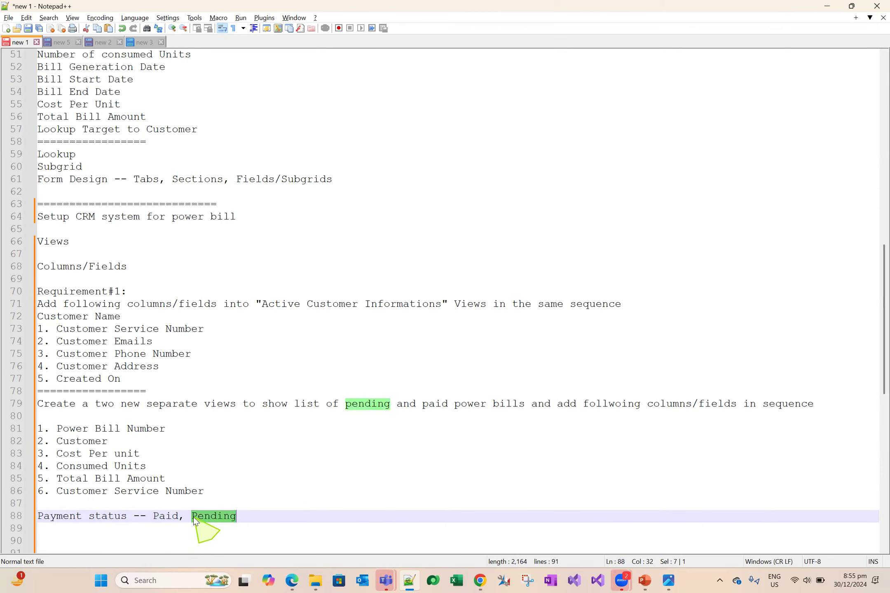
pyautogui.hotkey('alt', 'Tab')
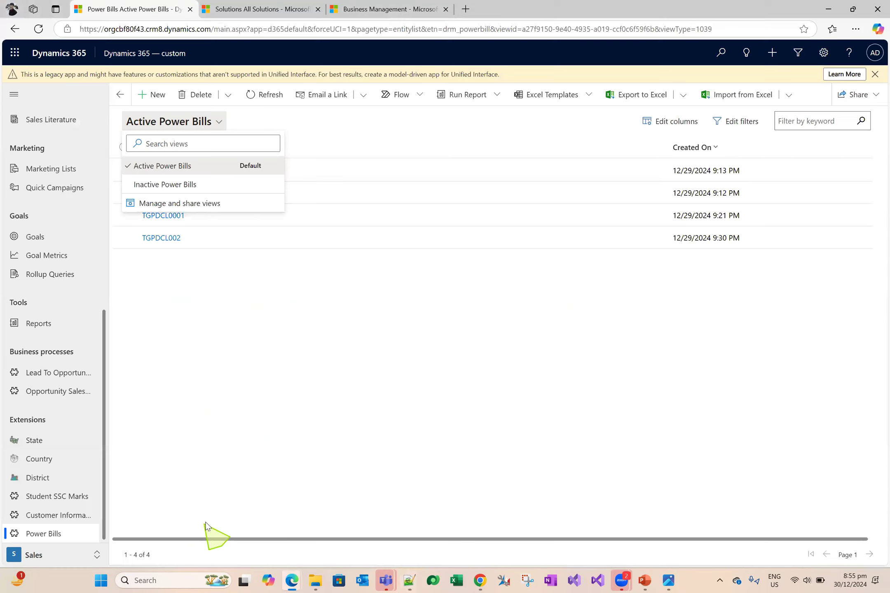
pyautogui.click(182, 252)
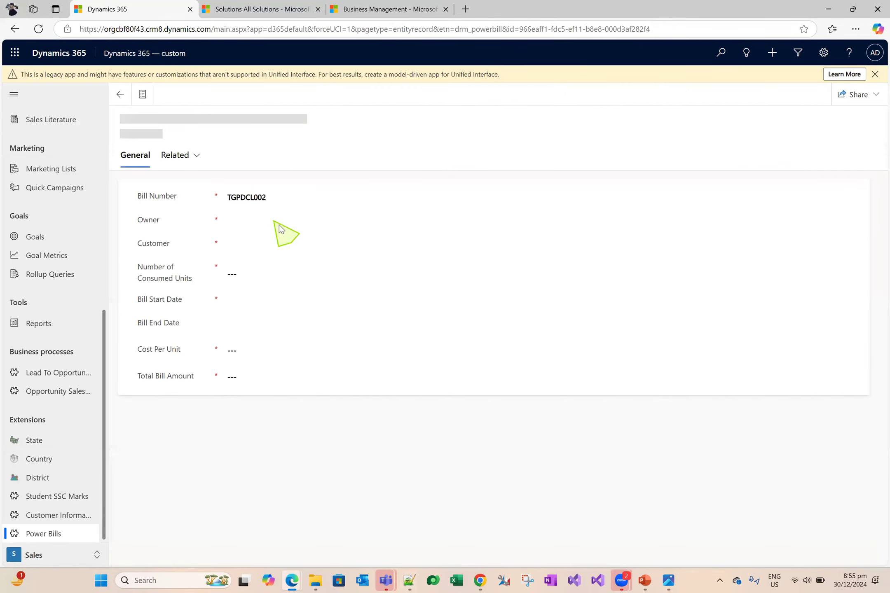
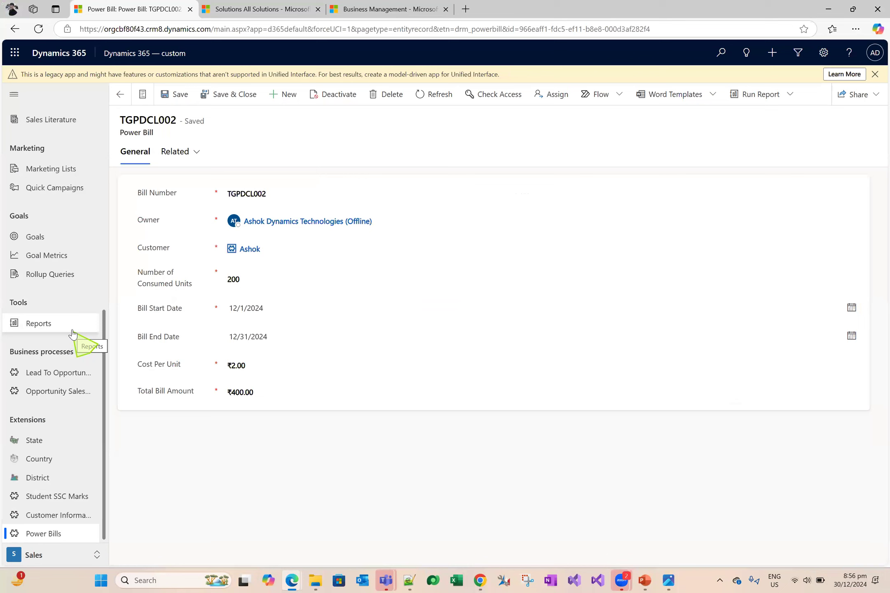
# - Start a new Power Bill field named Payment Status with the Option Set data type
pyautogui.moveTo(123, 133); pyautogui.dragTo(180, 132)
pyautogui.hotkey('alt', 'Tab')
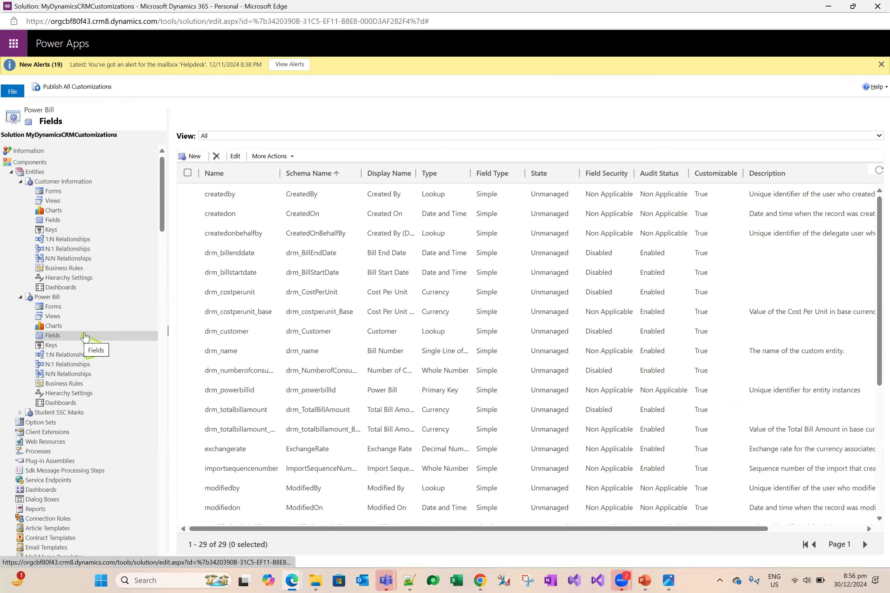
pyautogui.click(199, 159)
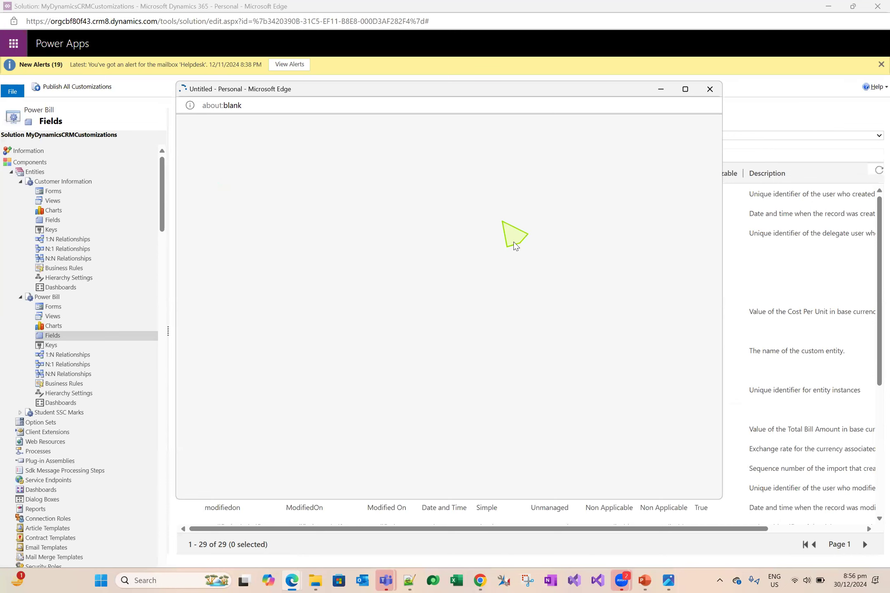
pyautogui.write('Payment Status')
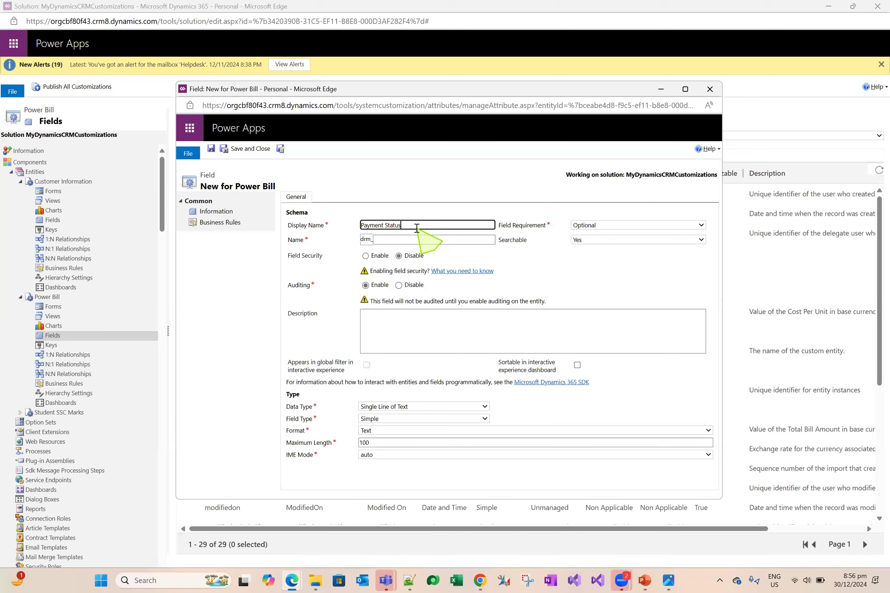
pyautogui.press('Tab')
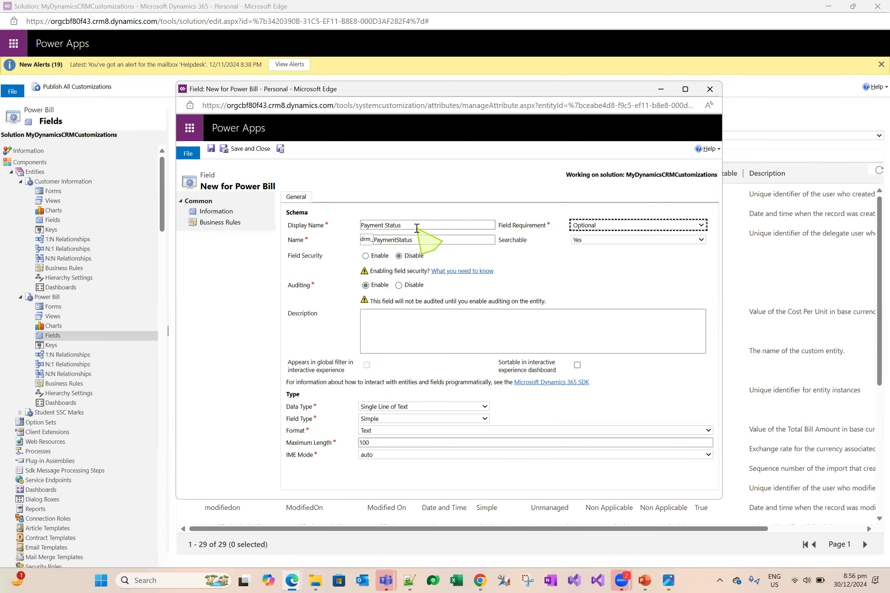
pyautogui.click(685, 89)
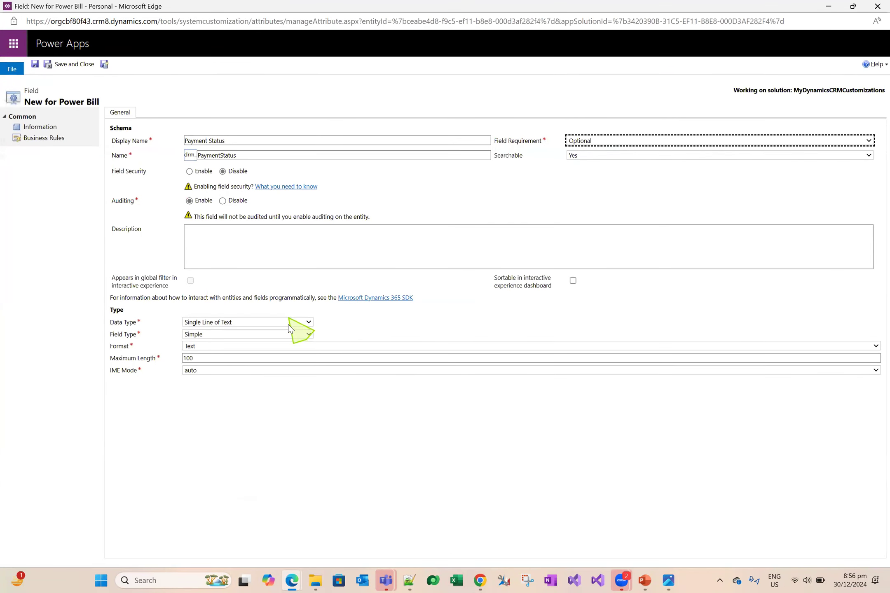
pyautogui.click(261, 320)
pyautogui.press('Down')
pyautogui.press('Return')
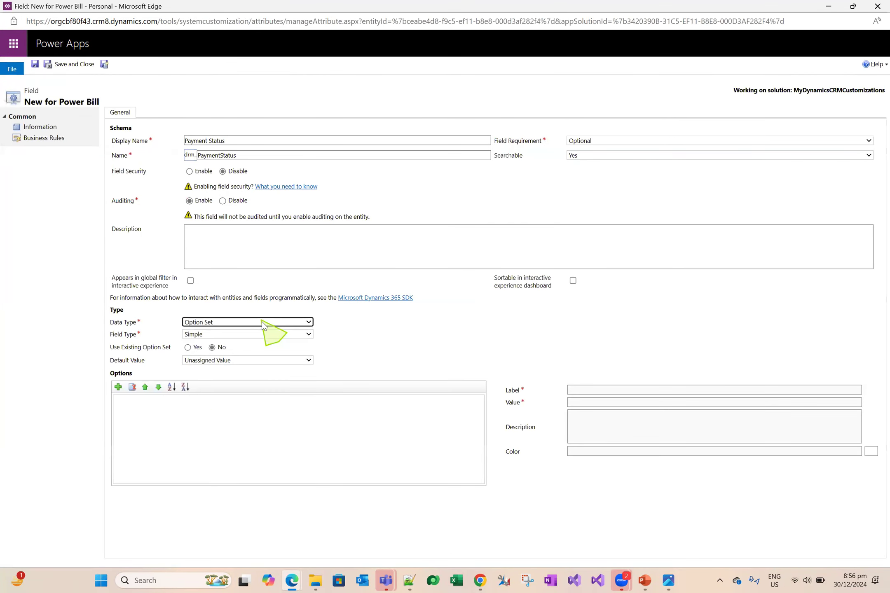
# - Add the choices Paid and Pending to the option set and save the field
pyautogui.click(118, 387)
pyautogui.click(118, 388)
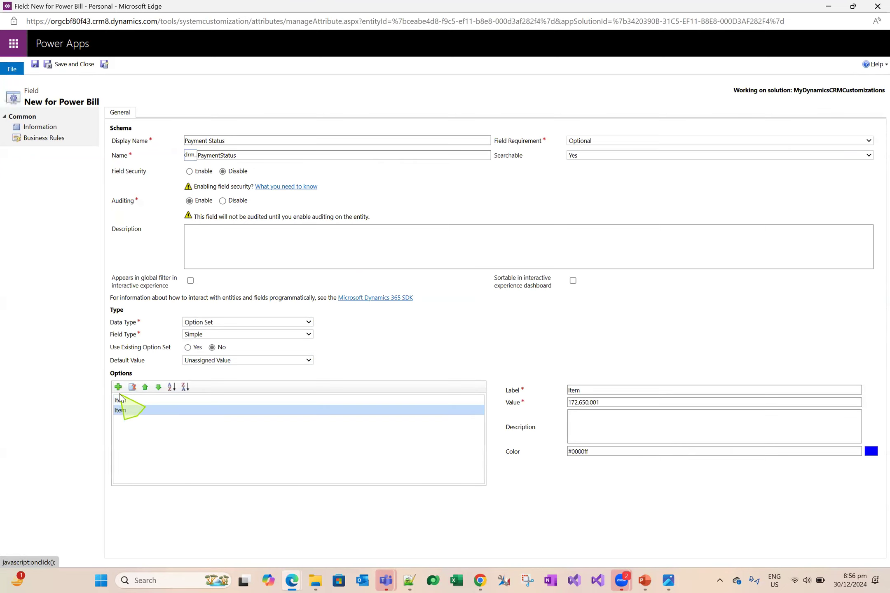
pyautogui.click(155, 401)
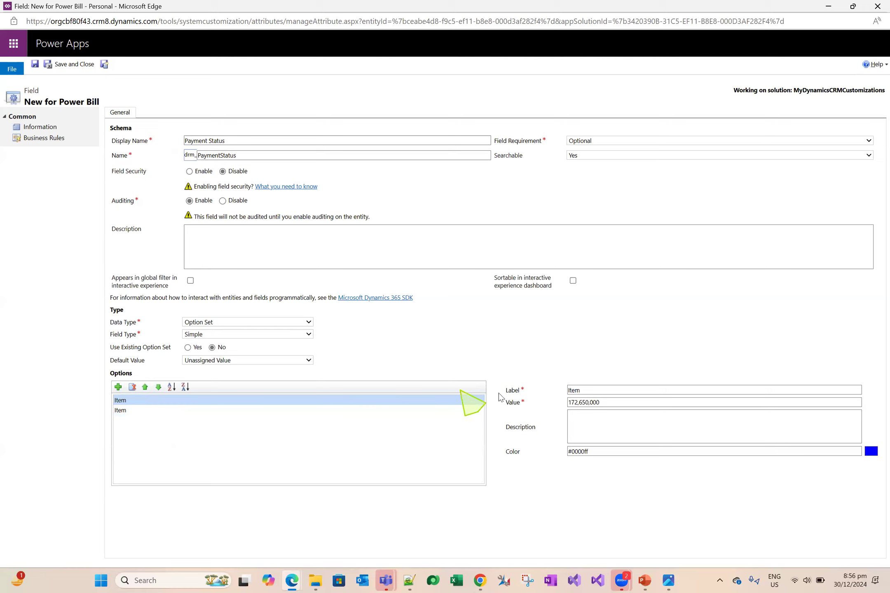
pyautogui.click(596, 393)
pyautogui.write('Paid')
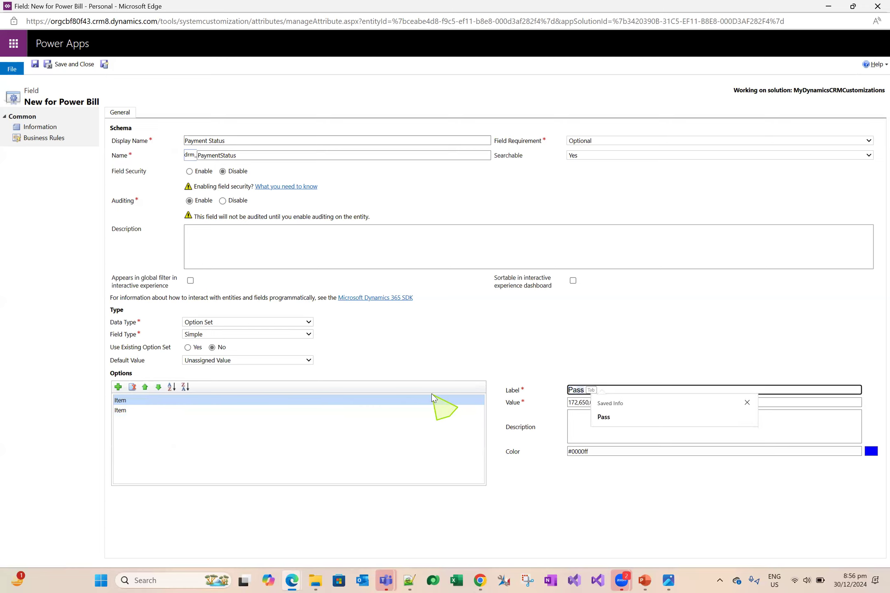
pyautogui.click(142, 411)
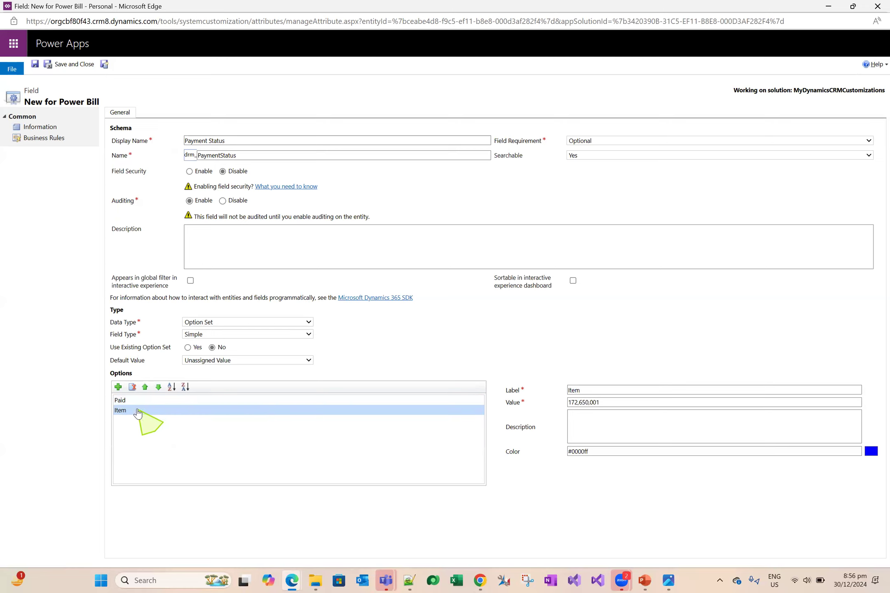
pyautogui.click(598, 390)
pyautogui.write('Pending')
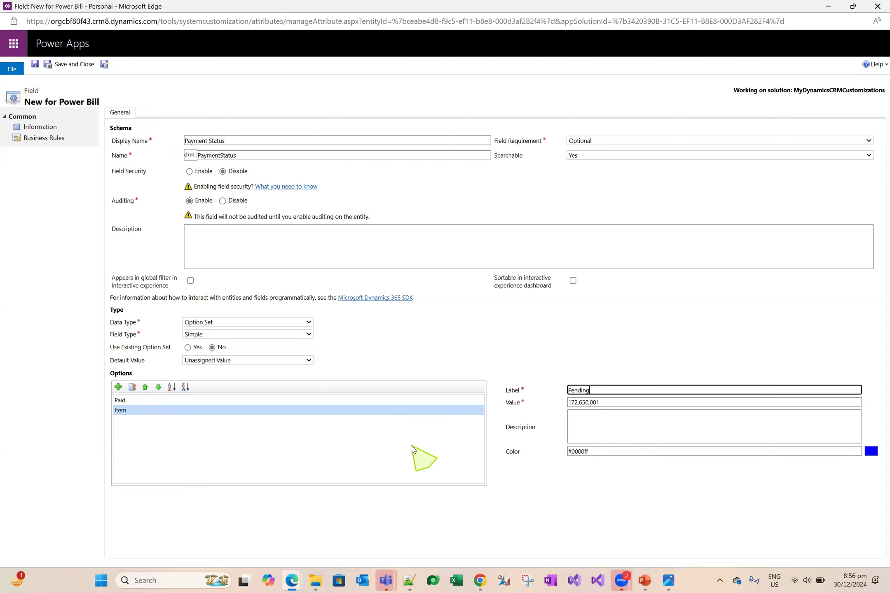
pyautogui.click(64, 65)
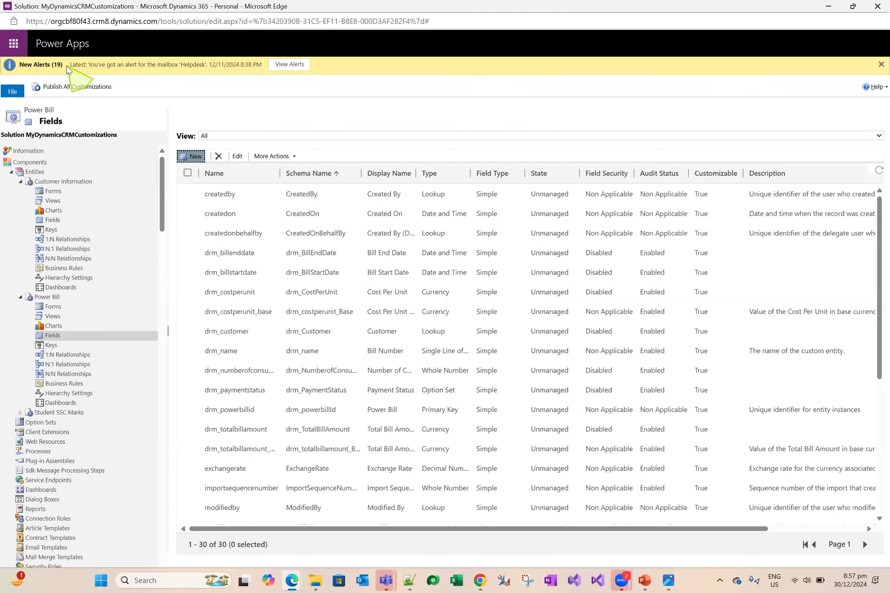
# - Place Payment Status below Total Bill Amount on the main Power Bill form, save, and return to TGPDCL002
pyautogui.click(59, 308)
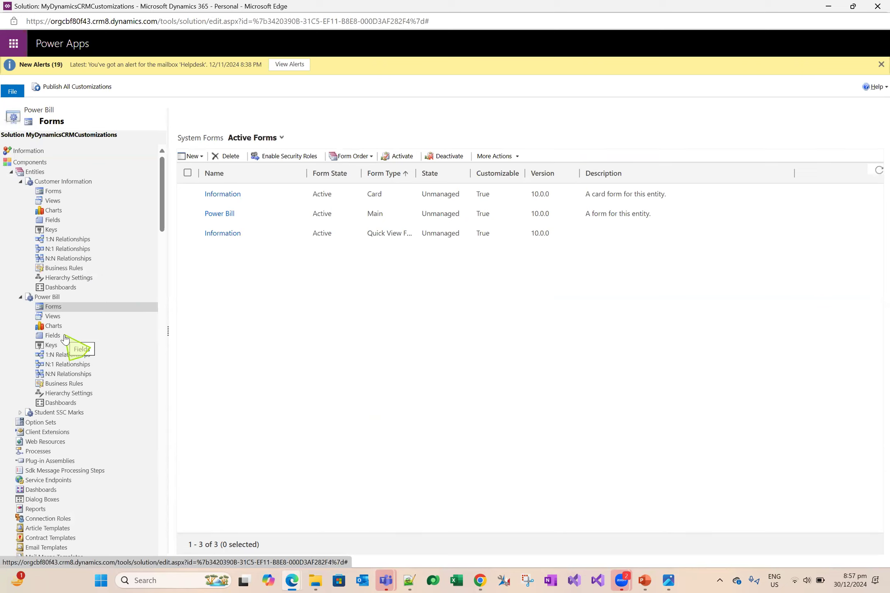
pyautogui.click(236, 215)
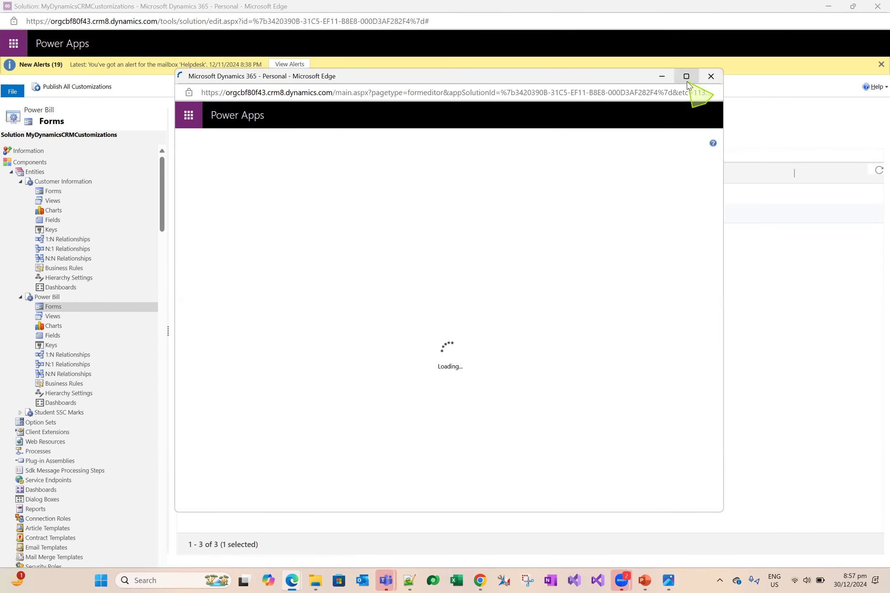
pyautogui.moveTo(686, 81)
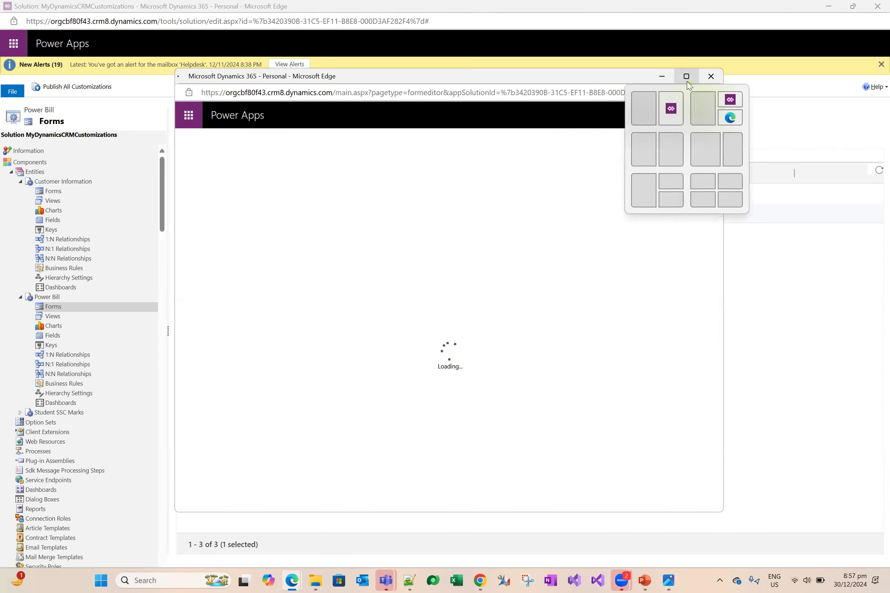
pyautogui.click(686, 77)
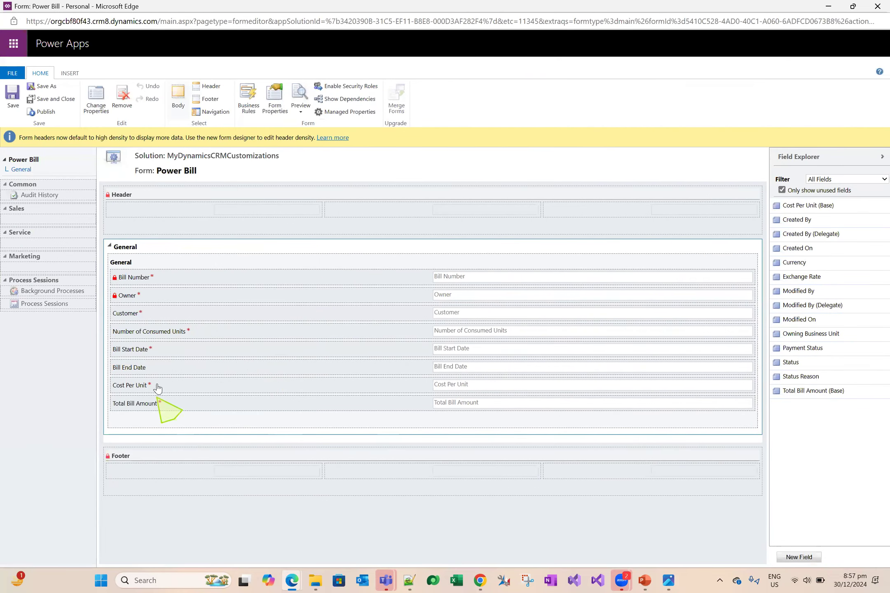
pyautogui.moveTo(786, 348); pyautogui.dragTo(390, 415)
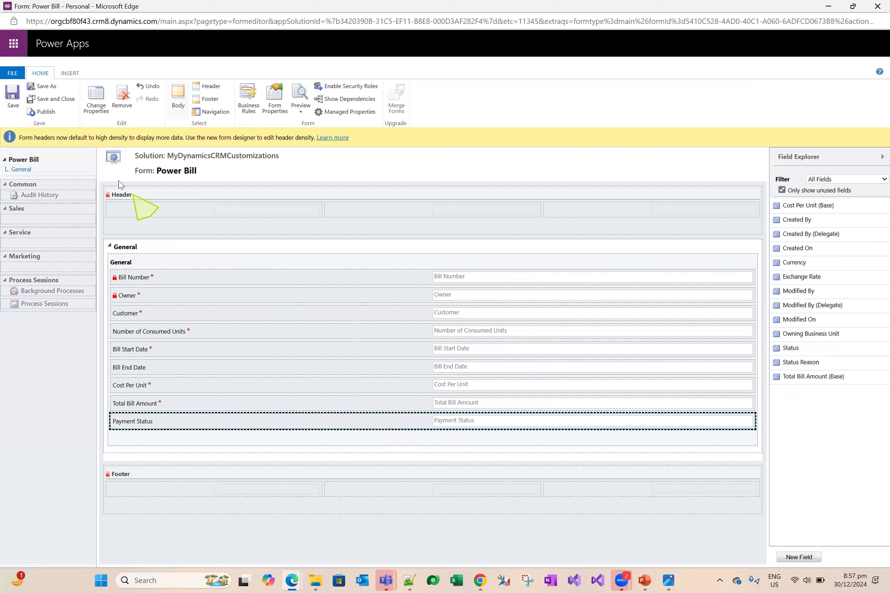
pyautogui.click(13, 101)
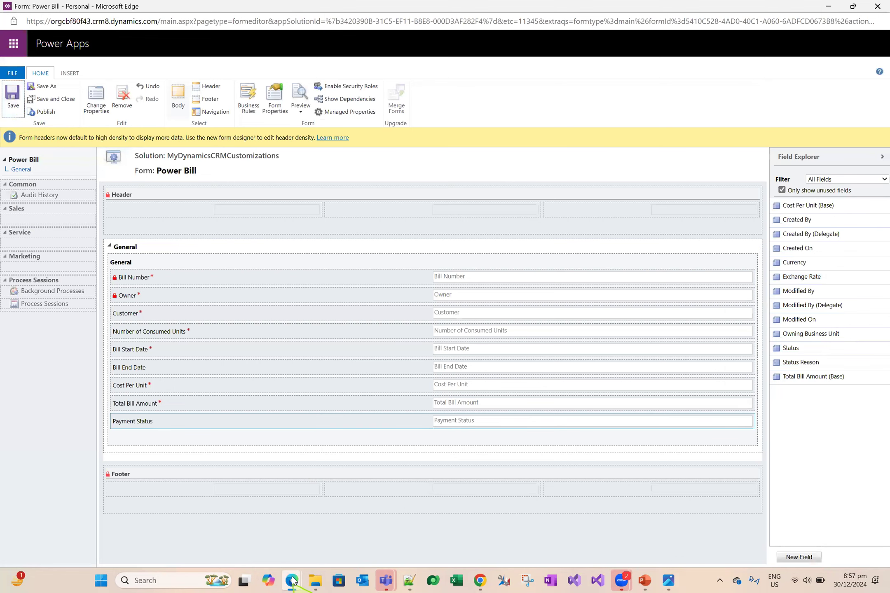
pyautogui.moveTo(292, 578)
pyautogui.click(184, 530)
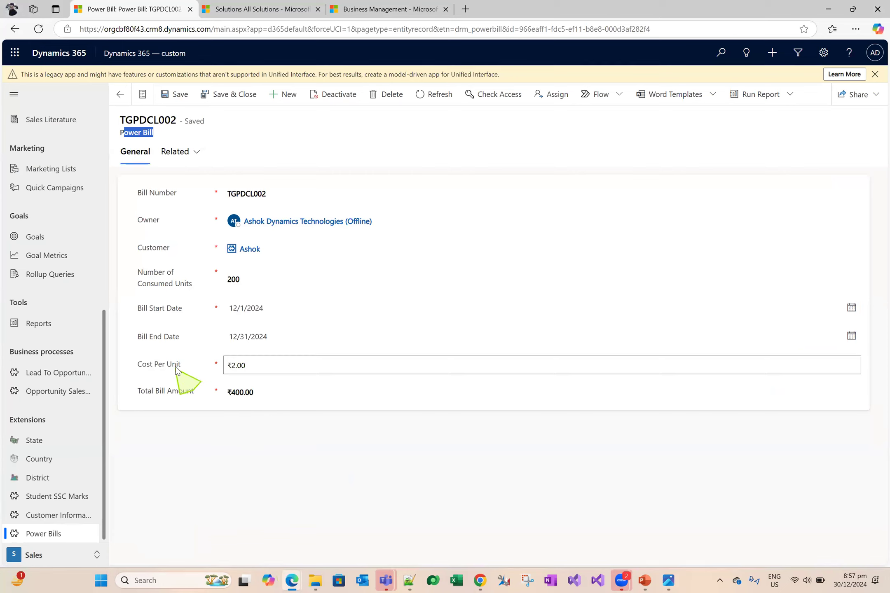
# - Inspect the Consumed Units, Cost Per Unit and Total Bill Amount values on the TGPDCL002 record
pyautogui.click(267, 358)
pyautogui.moveTo(267, 357); pyautogui.dragTo(207, 362)
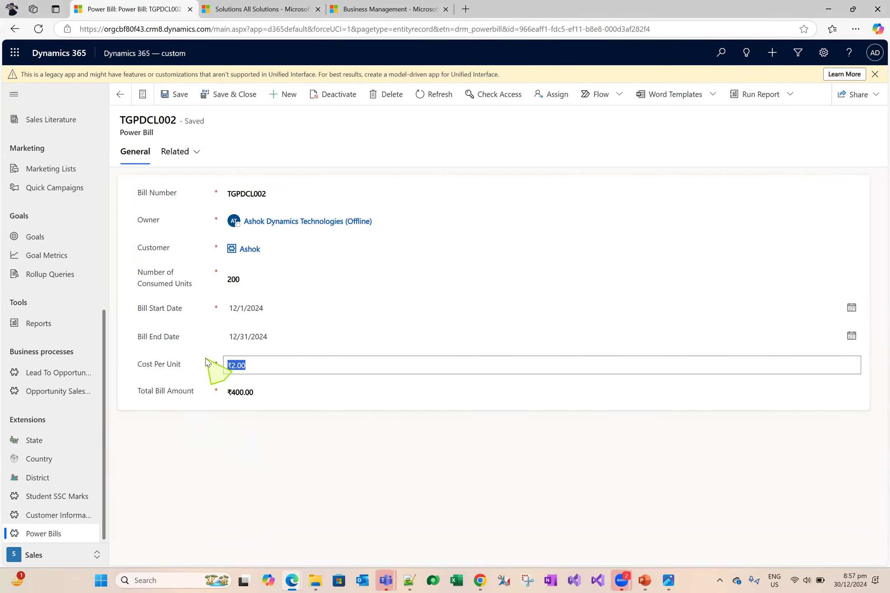
pyautogui.click(235, 279)
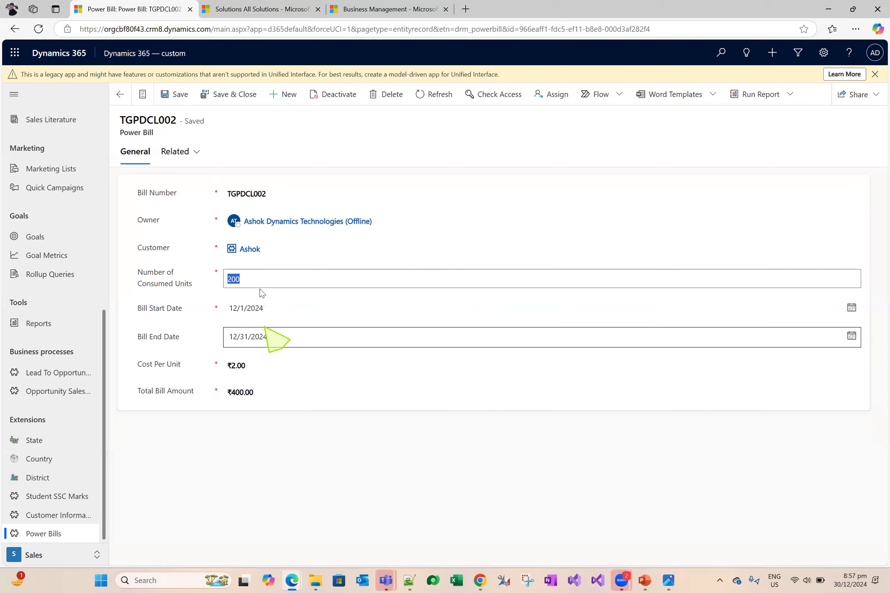
pyautogui.click(257, 365)
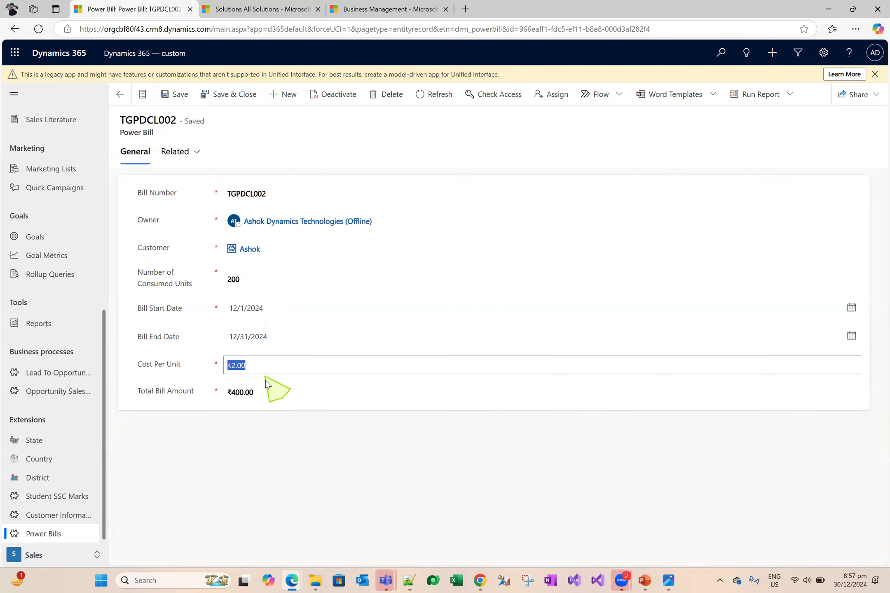
pyautogui.click(287, 396)
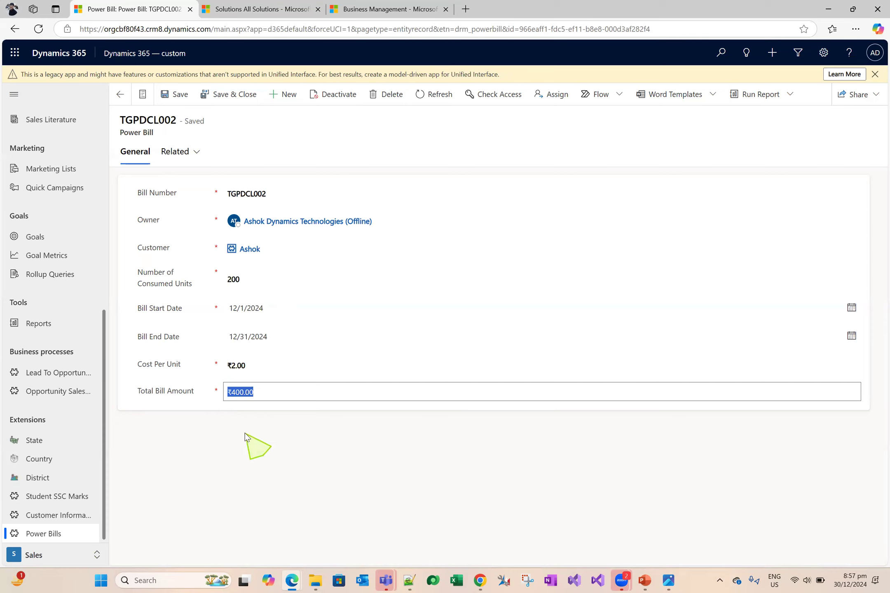
pyautogui.click(264, 280)
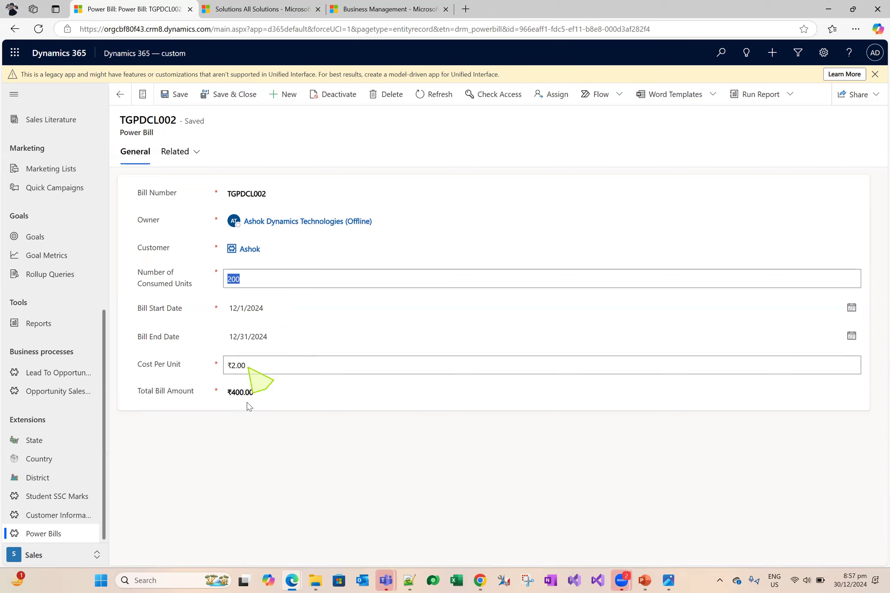
pyautogui.click(250, 365)
pyautogui.click(264, 394)
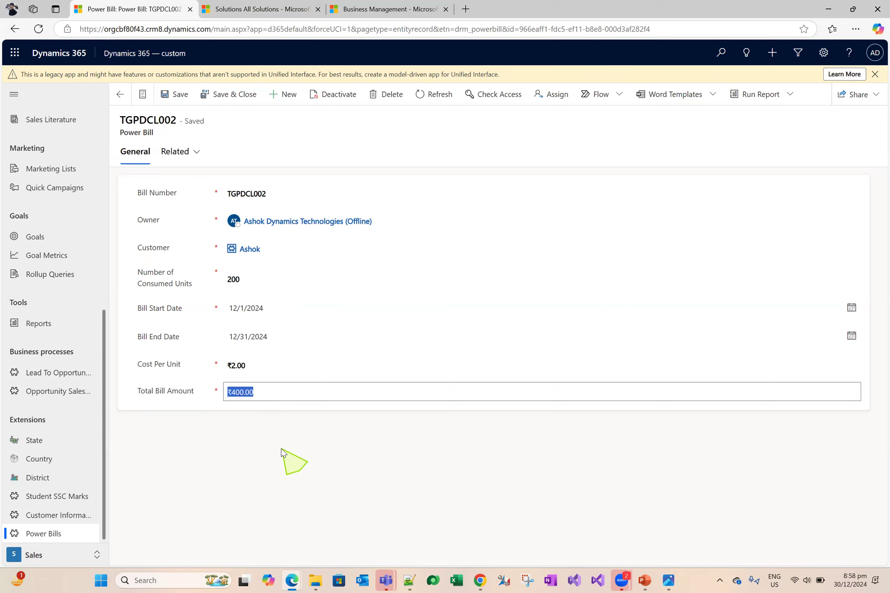
# - Open developer tools on the Power Bill record page and reload it
pyautogui.hotkey('alt', 'Tab')
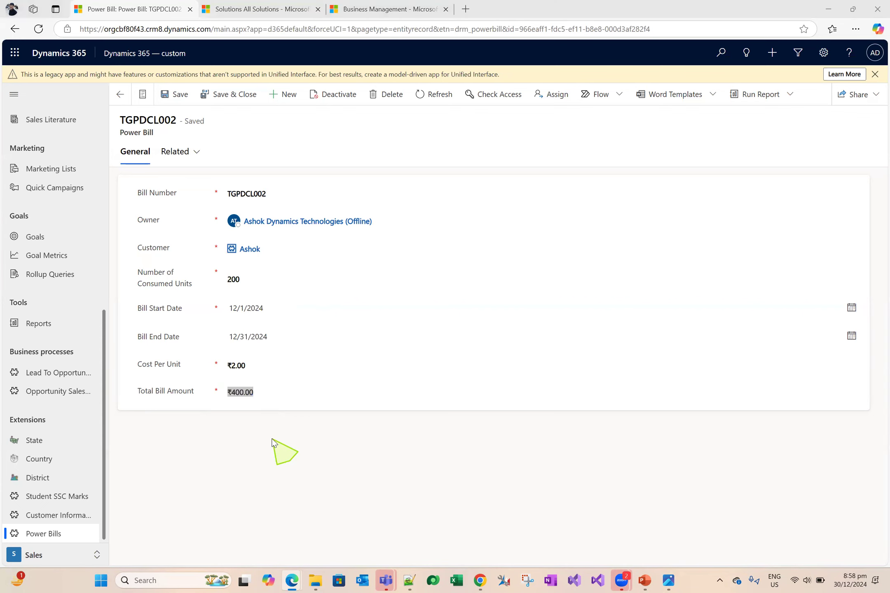
pyautogui.hotkey('alt', 'Tab')
pyautogui.hotkey('alt', 'Tab')
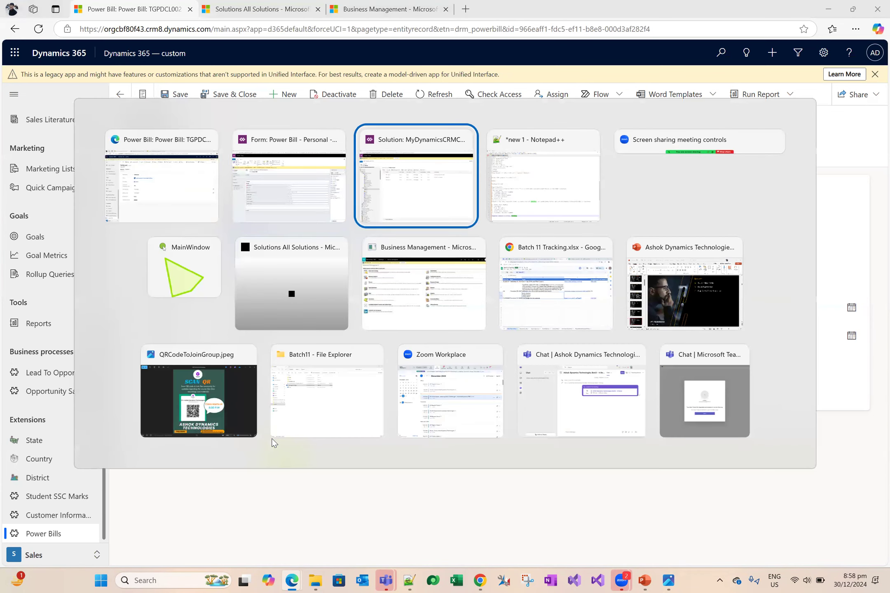
pyautogui.hotkey('alt', 'Tab')
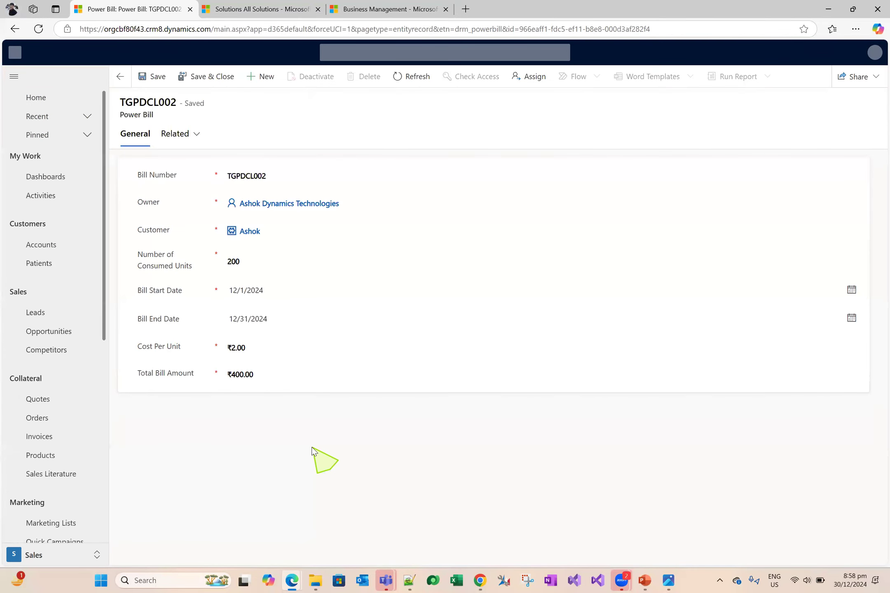
pyautogui.rightClick(311, 447)
pyautogui.click(340, 437)
pyautogui.rightClick(38, 29)
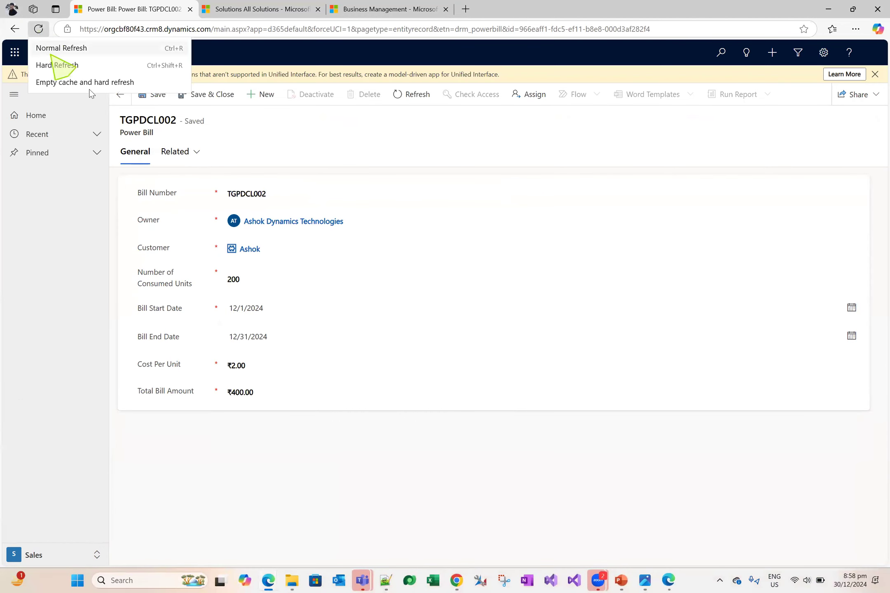
pyautogui.click(108, 85)
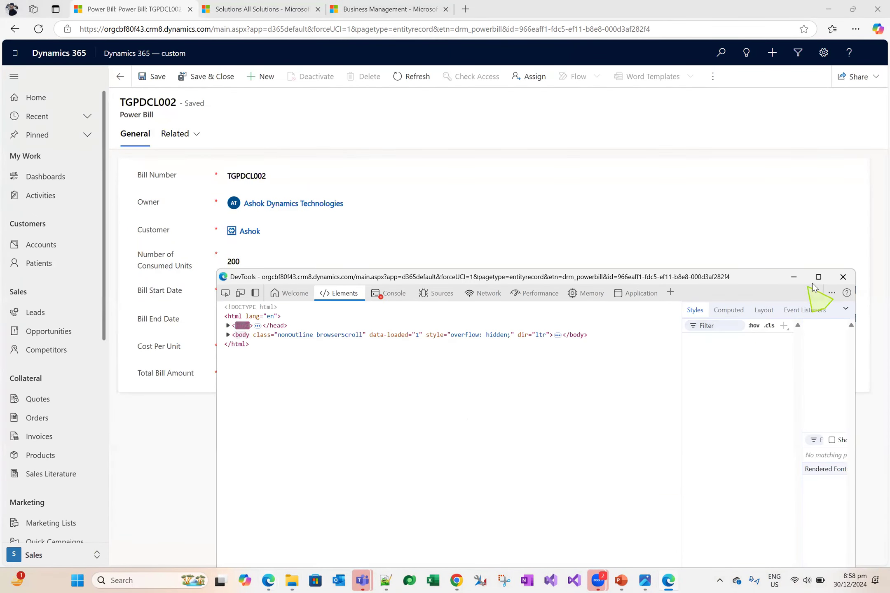
# - Close developer tools and publish the Power Bill form customizations from the form editor
pyautogui.click(840, 278)
pyautogui.click(292, 580)
pyautogui.click(43, 112)
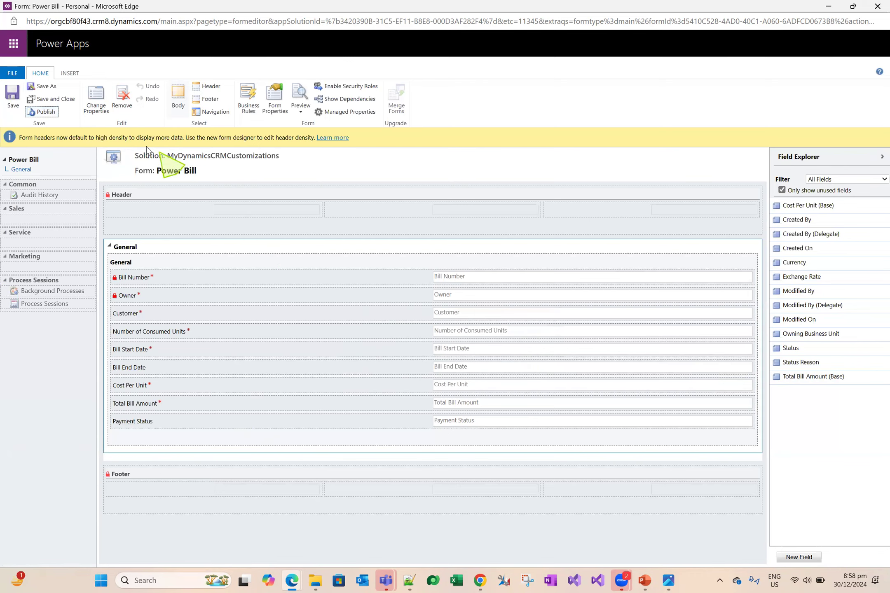
# - Save and close the form editor, then reload the TGPDCL002 record page
pyautogui.click(61, 100)
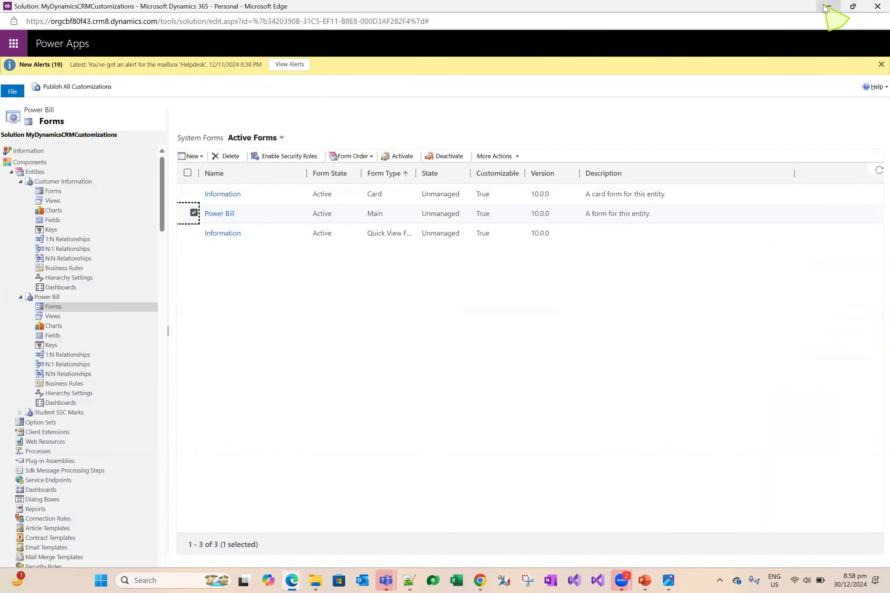
pyautogui.click(828, 7)
pyautogui.rightClick(346, 150)
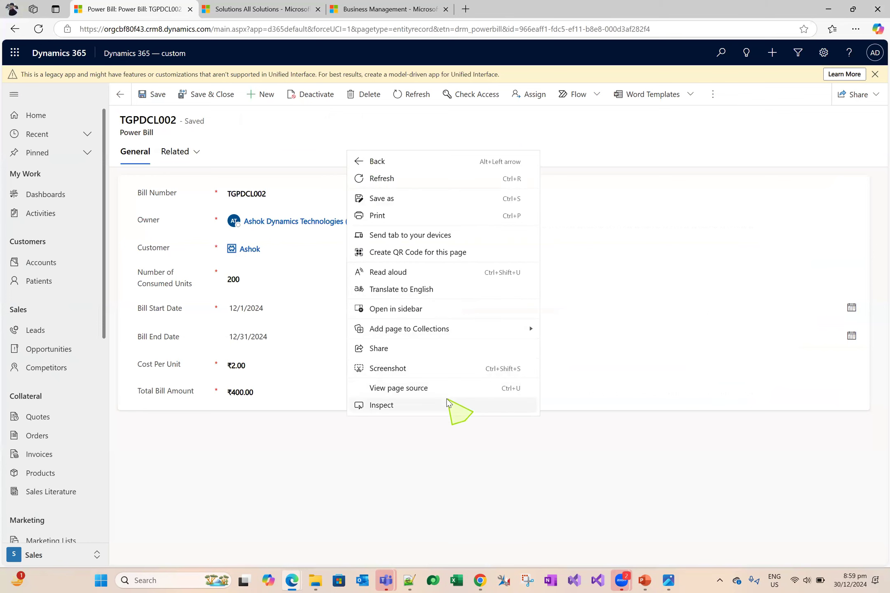
pyautogui.click(447, 404)
pyautogui.rightClick(38, 29)
pyautogui.click(99, 80)
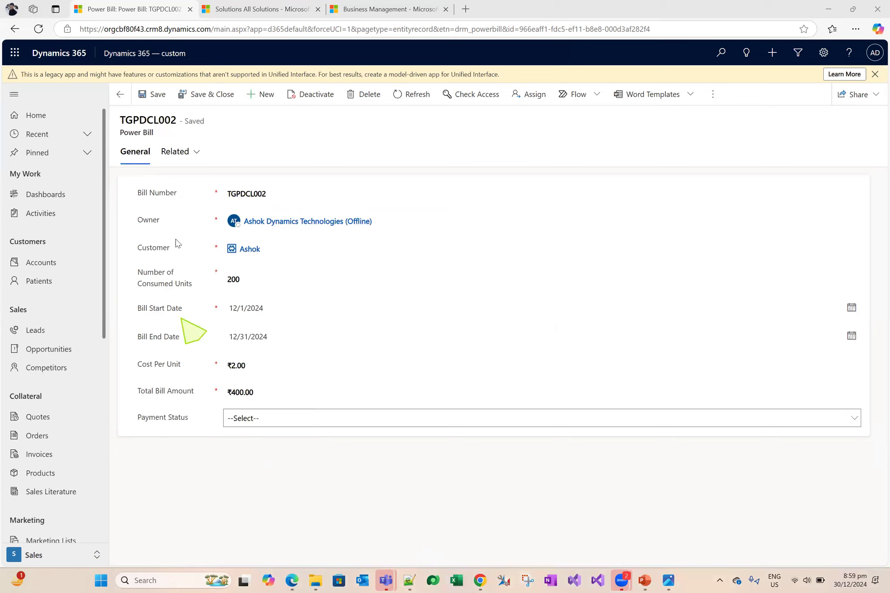
# - Hard-reload the record with an emptied cache until Payment Status offers Paid and Pending
pyautogui.click(37, 28)
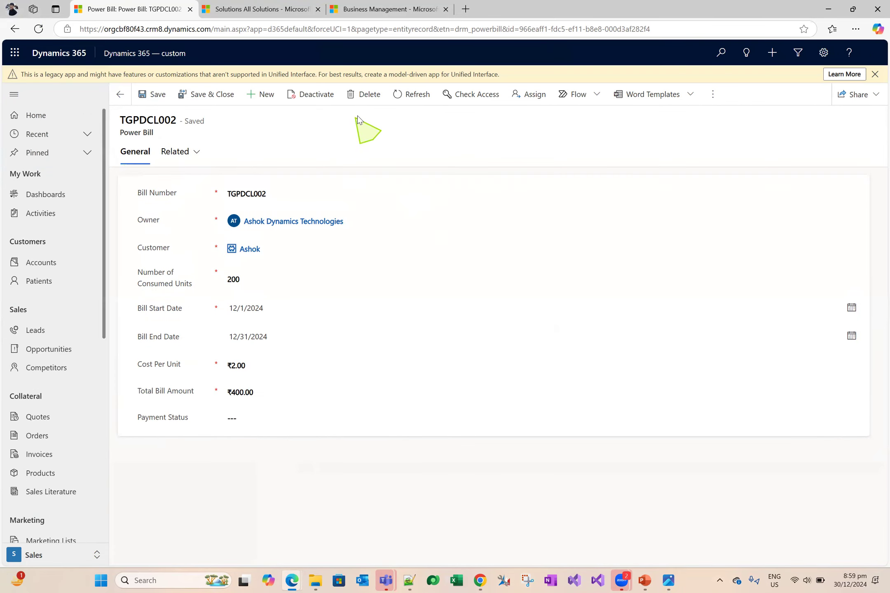
pyautogui.rightClick(358, 115)
pyautogui.click(406, 370)
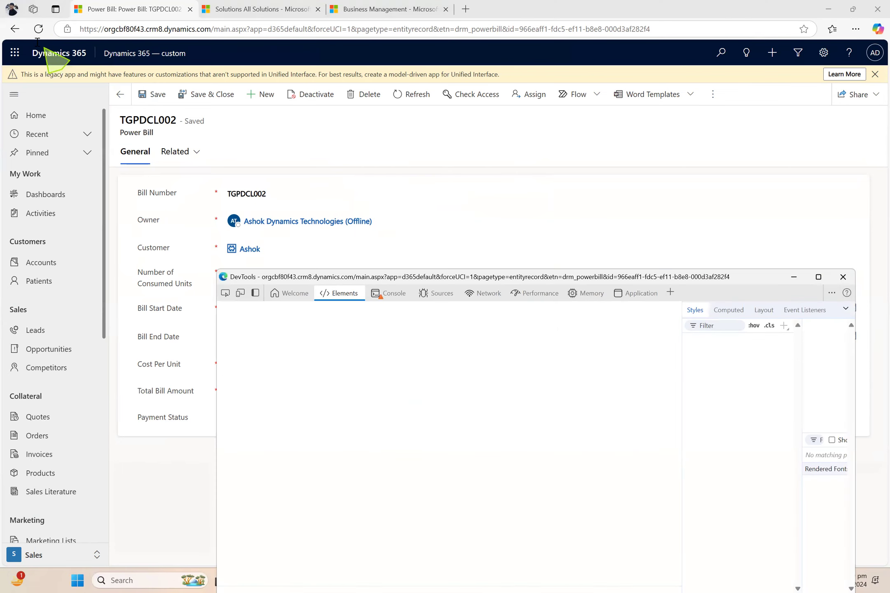
pyautogui.rightClick(38, 29)
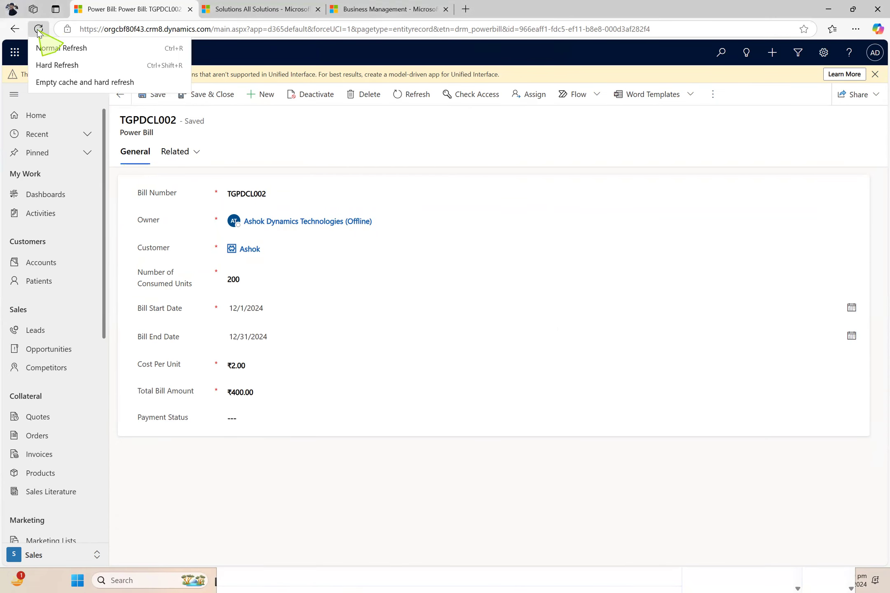
pyautogui.click(78, 66)
pyautogui.rightClick(38, 29)
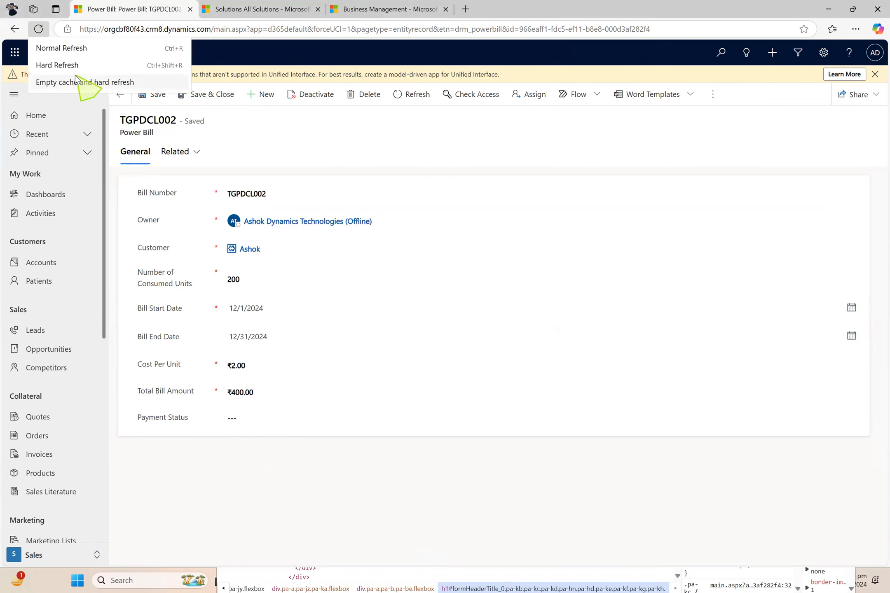
pyautogui.click(85, 83)
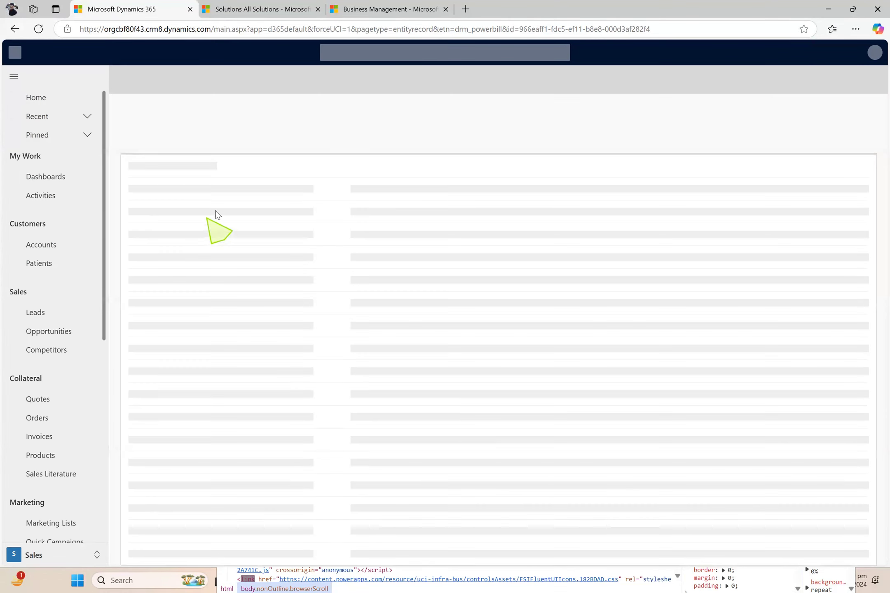
pyautogui.click(627, 580)
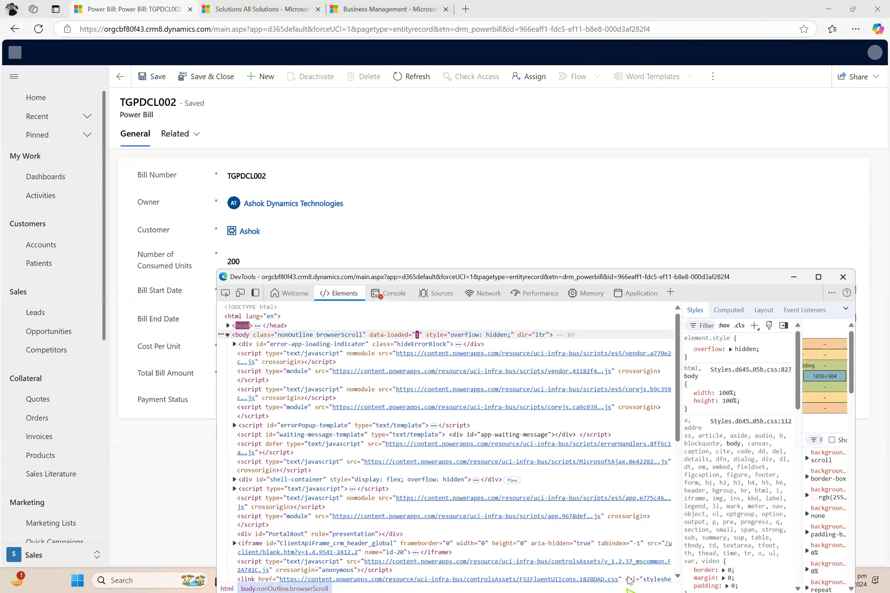
pyautogui.click(842, 277)
pyautogui.click(277, 397)
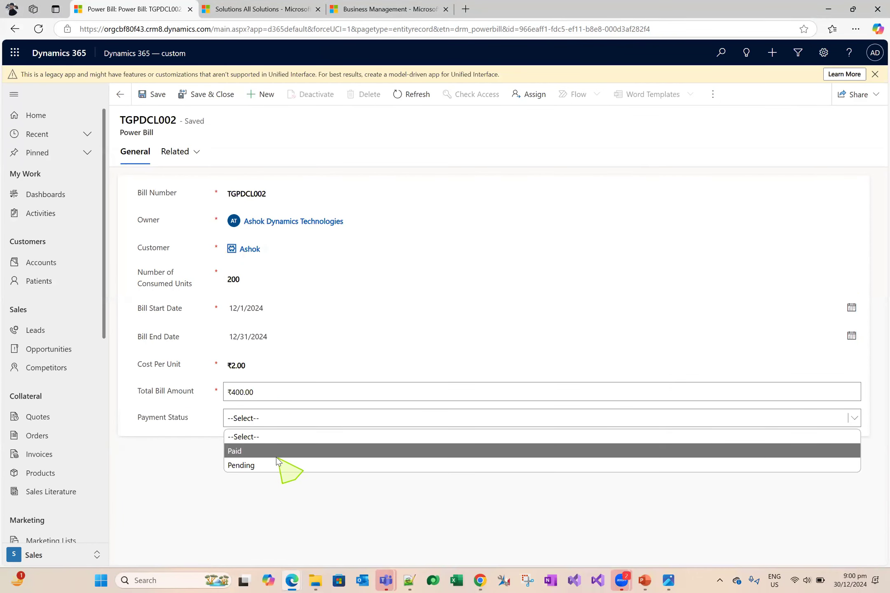
# - Mark TGPDCL002 as Paid, then set the second bill to Pending with a customer, saving each
pyautogui.click(275, 452)
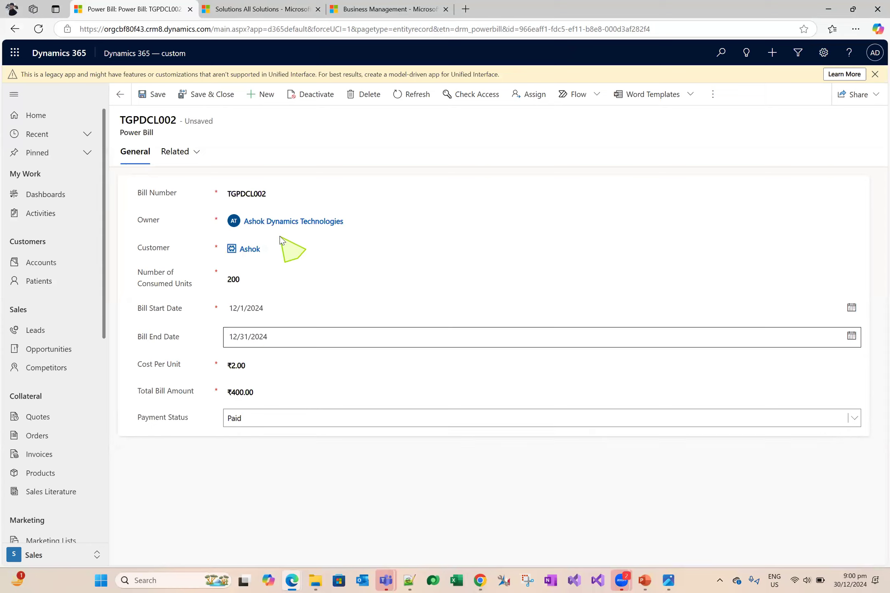
pyautogui.click(211, 103)
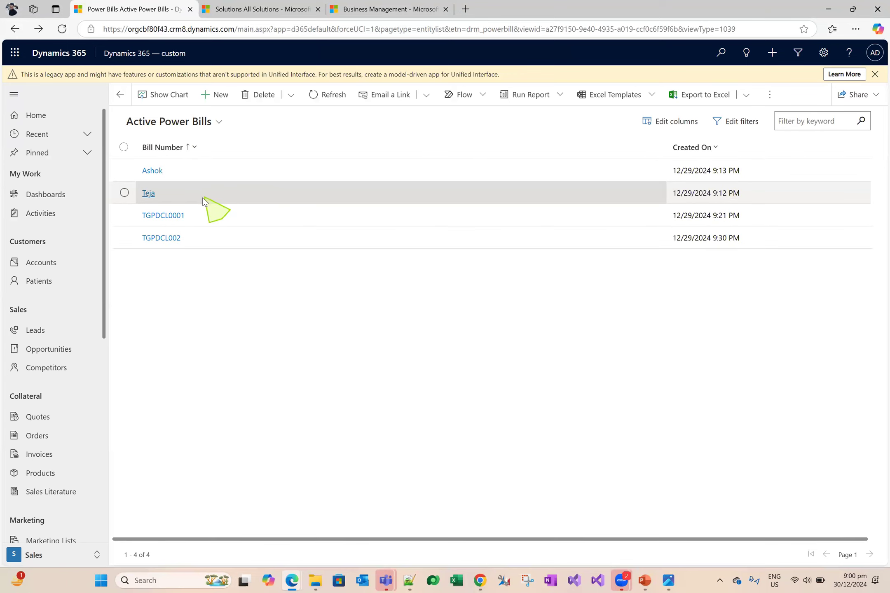
pyautogui.doubleClick(195, 192)
pyautogui.click(305, 412)
pyautogui.click(297, 461)
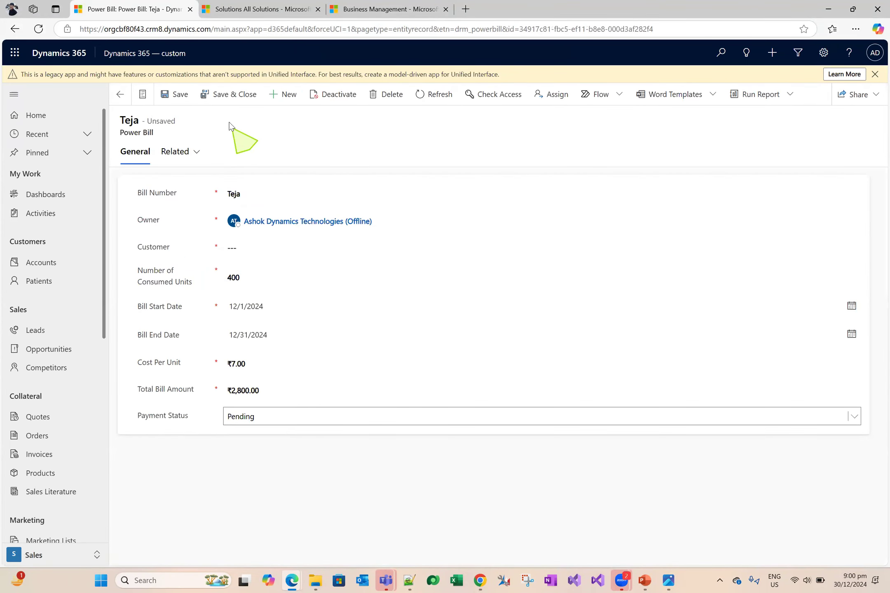
pyautogui.click(219, 95)
pyautogui.click(294, 266)
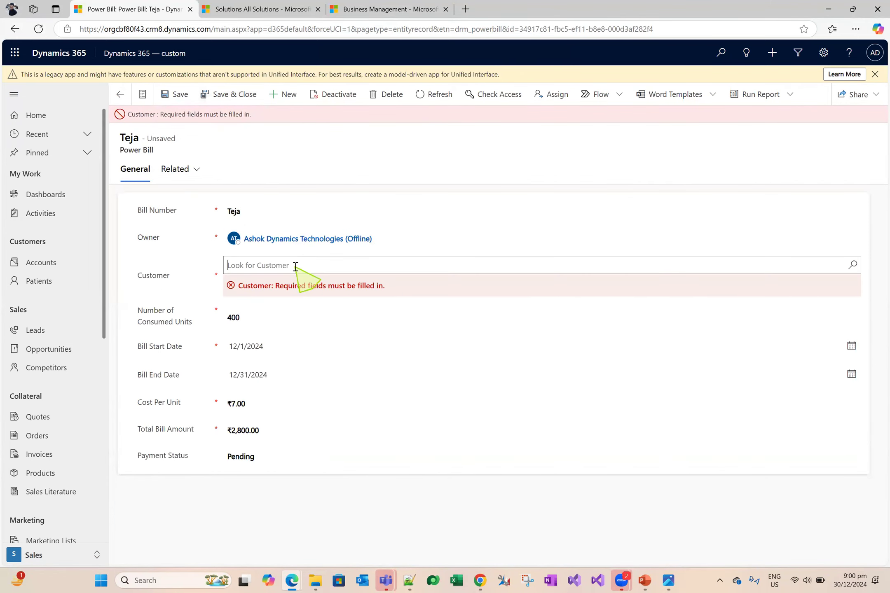
pyautogui.click(300, 320)
pyautogui.click(233, 97)
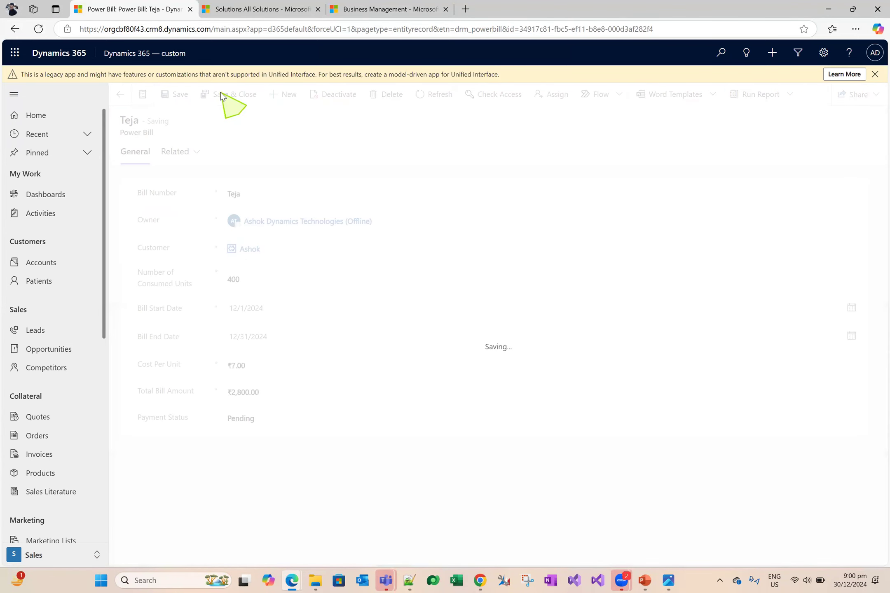
# - Confirm the second bill saved, then give the first bill a customer and Paid status
pyautogui.click(216, 170)
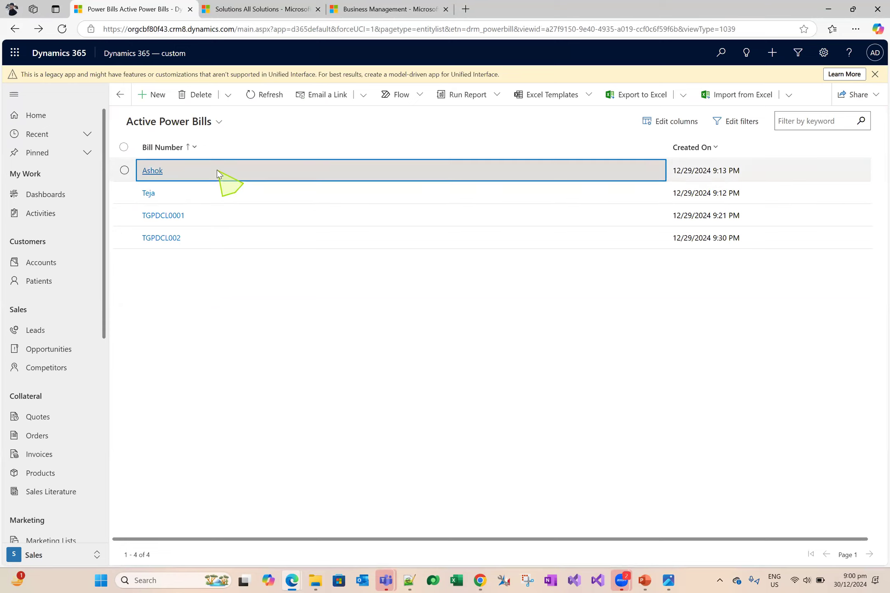
pyautogui.doubleClick(205, 193)
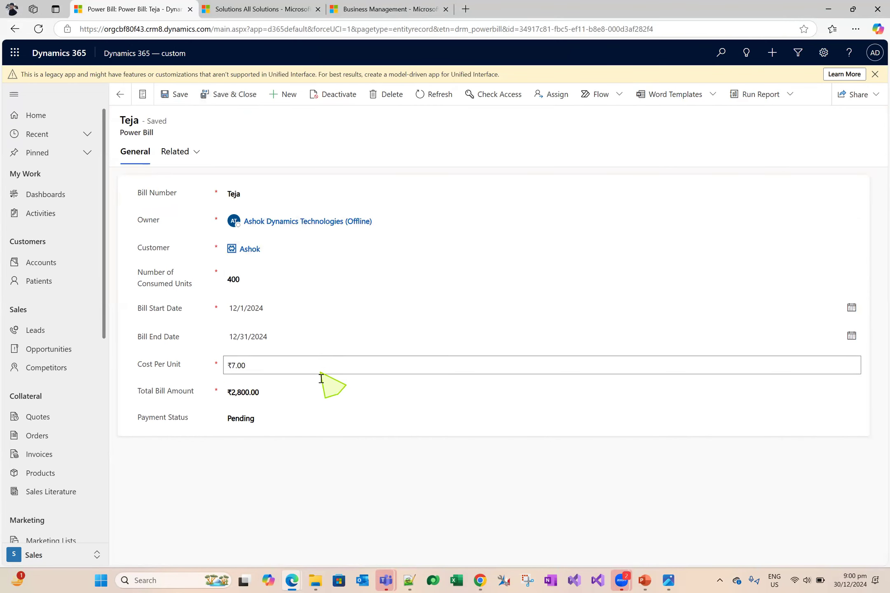
pyautogui.click(233, 95)
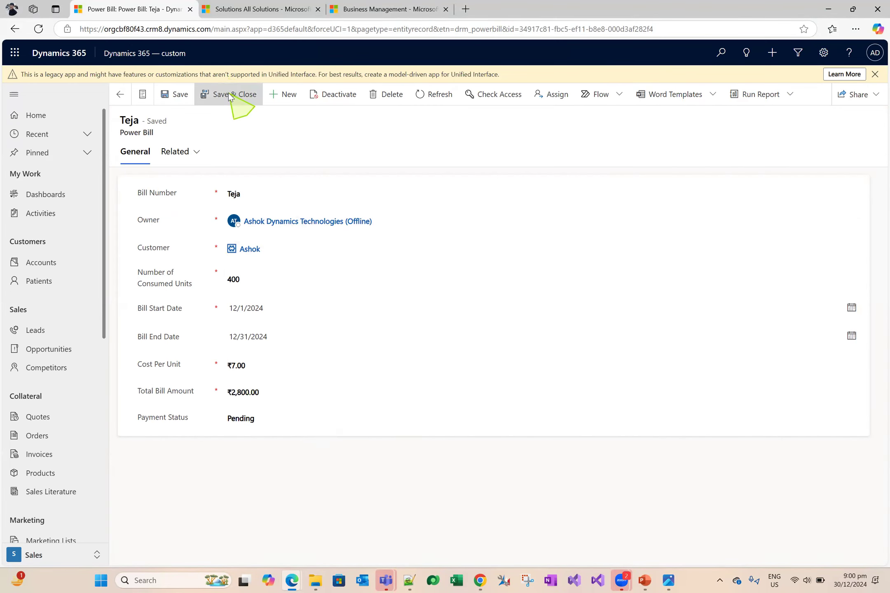
pyautogui.doubleClick(220, 170)
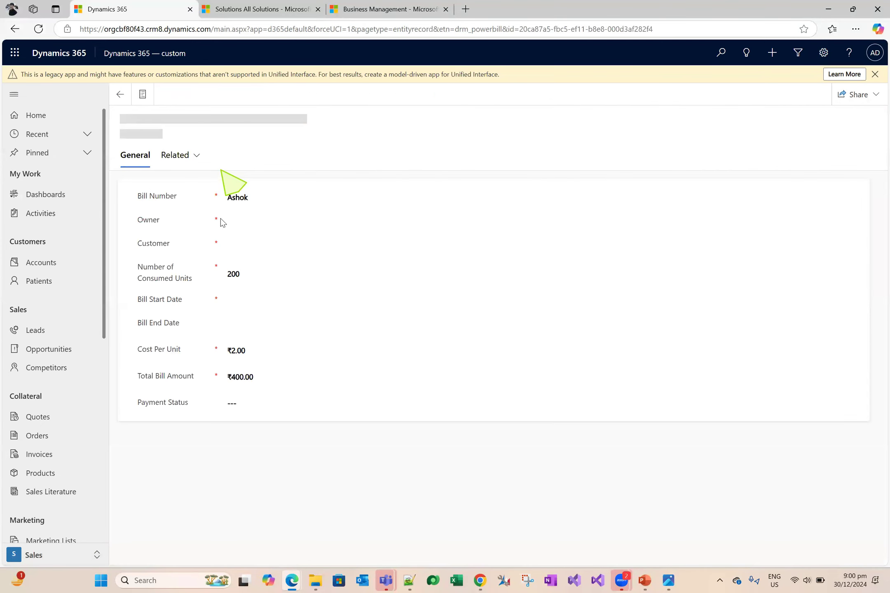
pyautogui.click(319, 248)
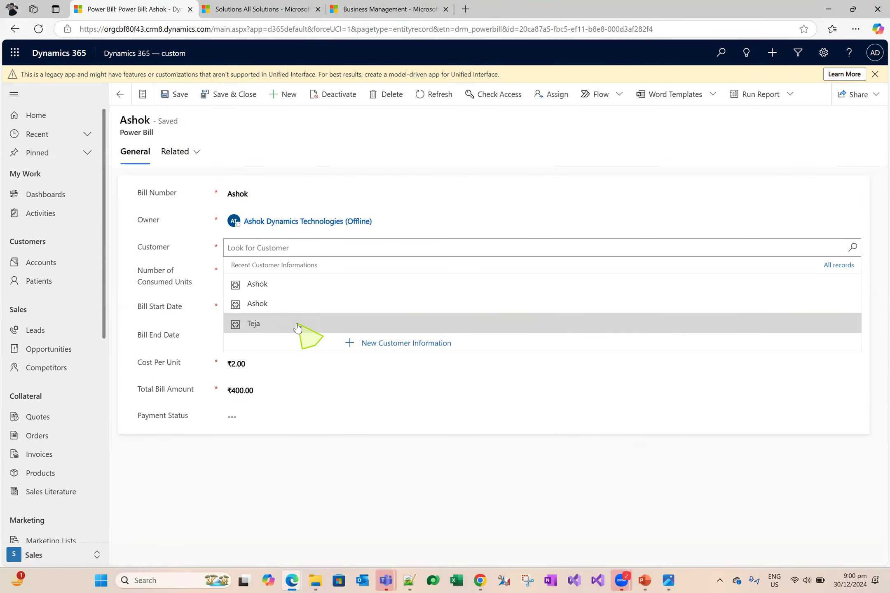
pyautogui.click(298, 326)
pyautogui.click(287, 418)
pyautogui.click(291, 451)
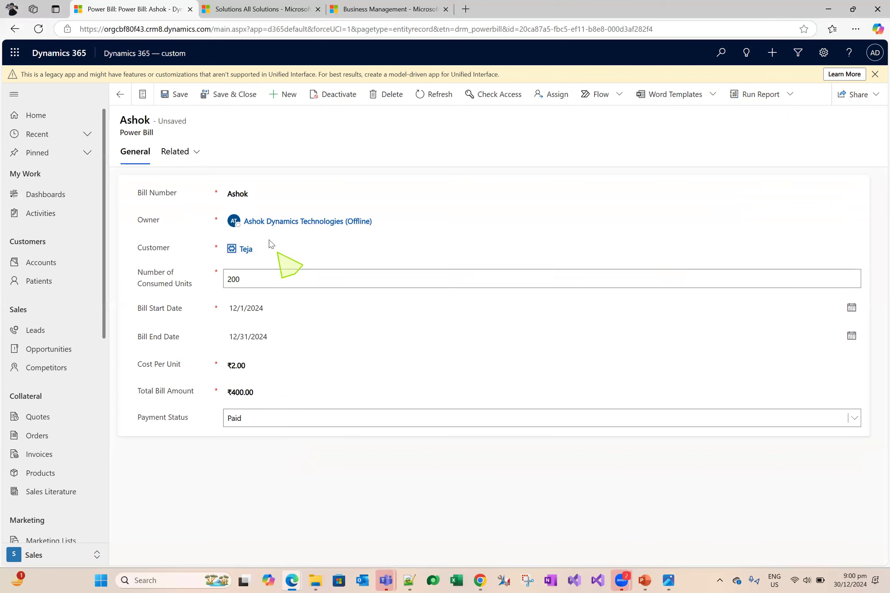
pyautogui.click(218, 95)
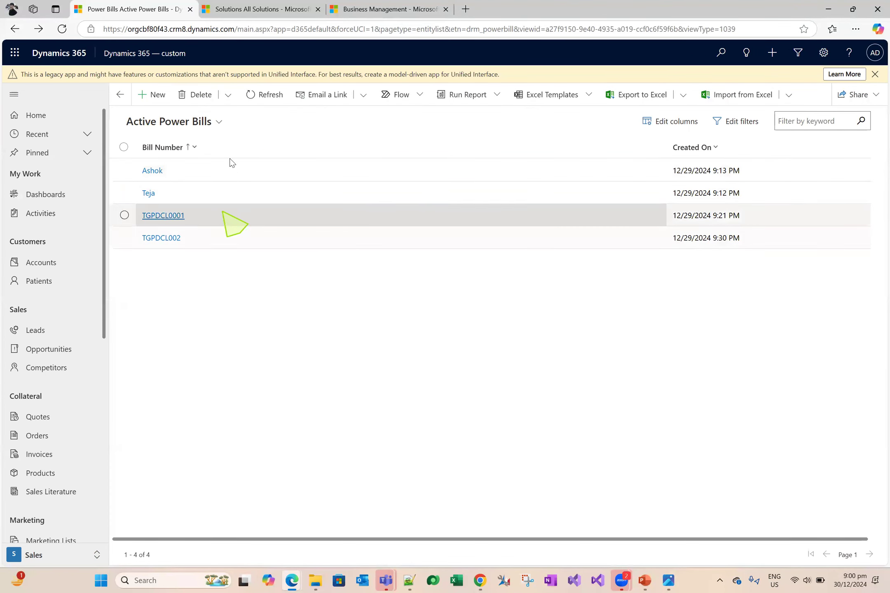
# - Check the Power Bill views list, then return to the All Solutions customisation window
pyautogui.click(204, 131)
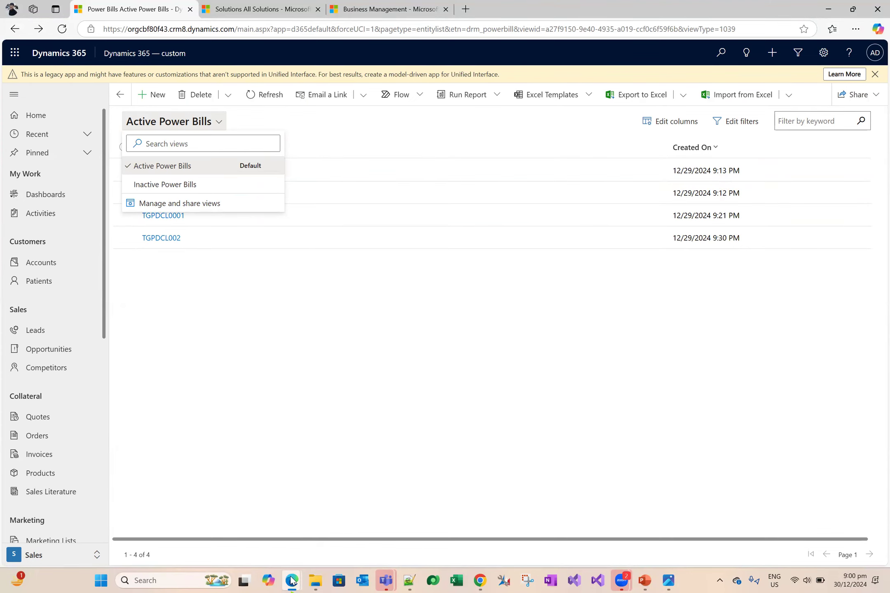
pyautogui.moveTo(302, 570)
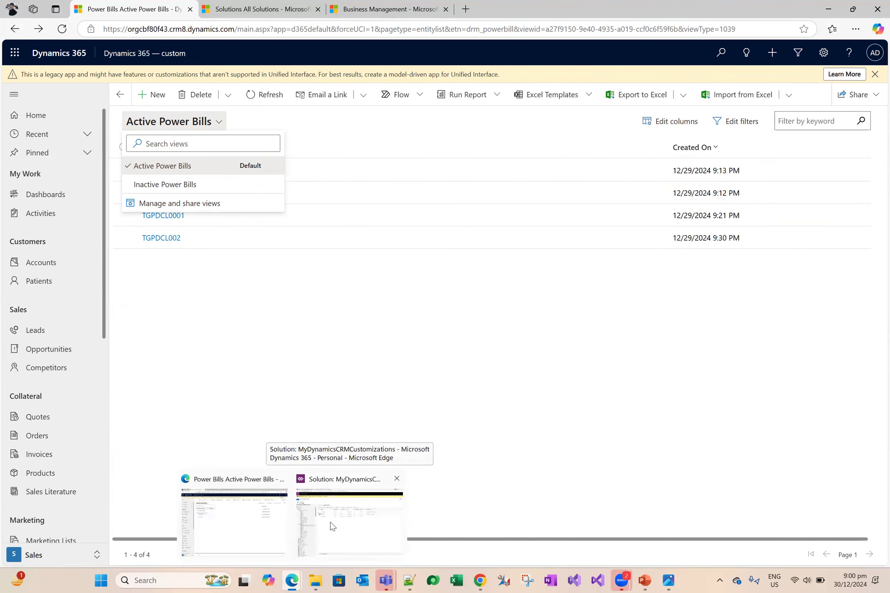
pyautogui.click(359, 349)
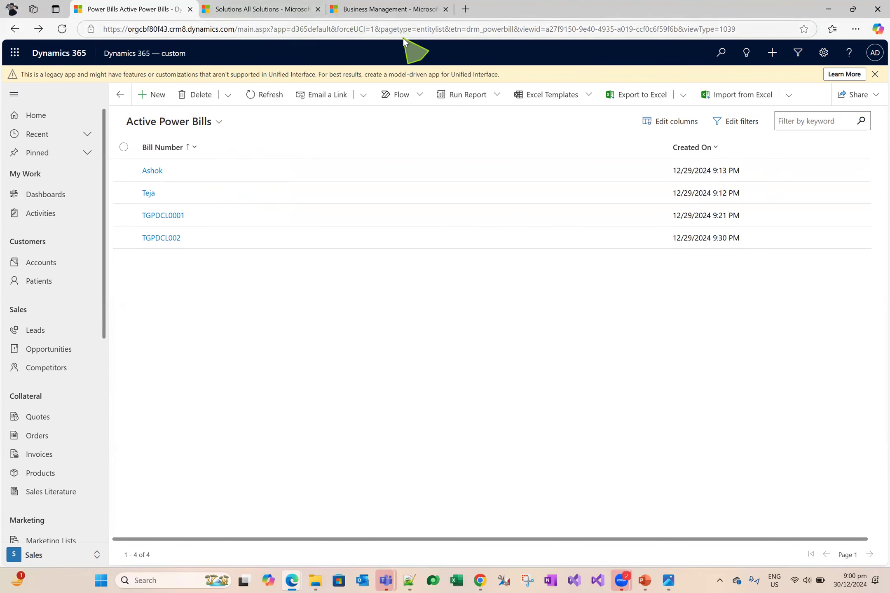
pyautogui.click(823, 53)
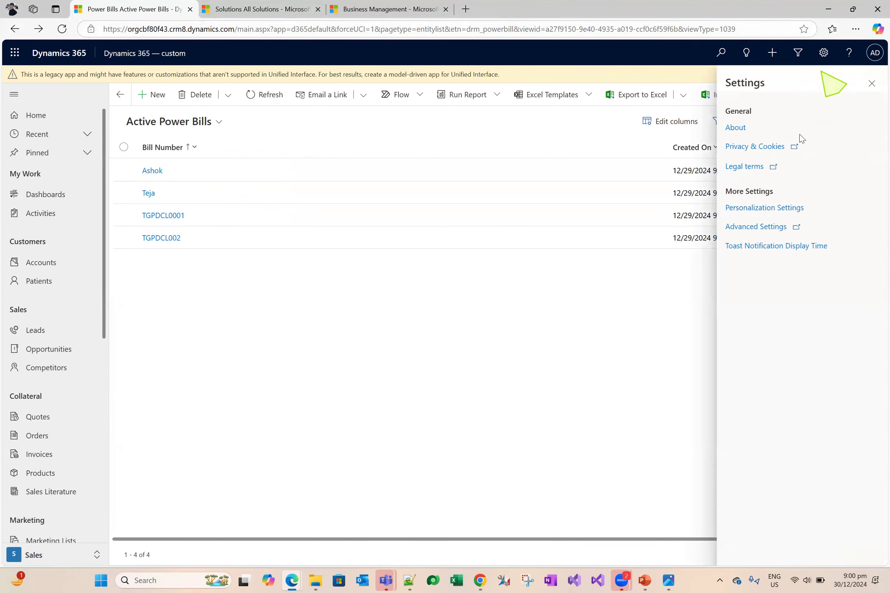
pyautogui.click(284, 13)
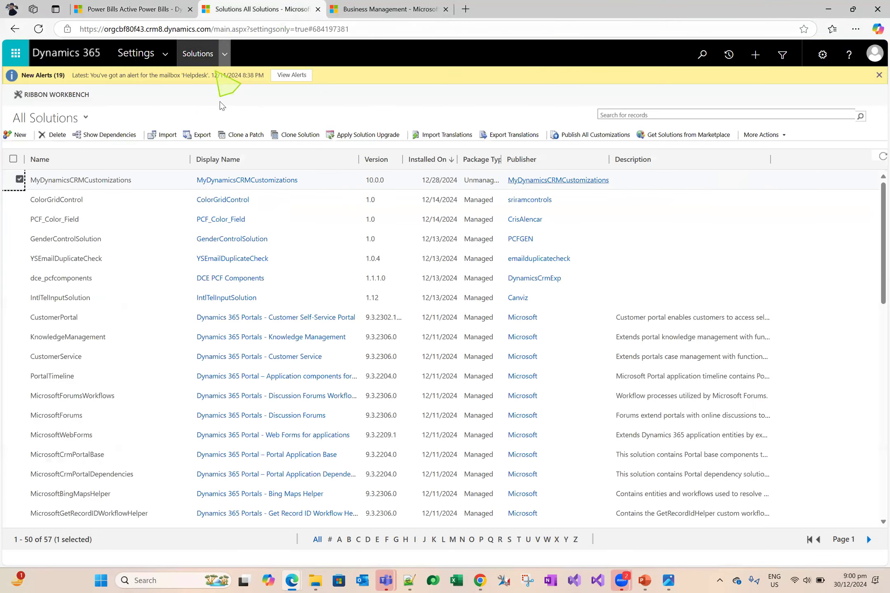
pyautogui.moveTo(297, 573)
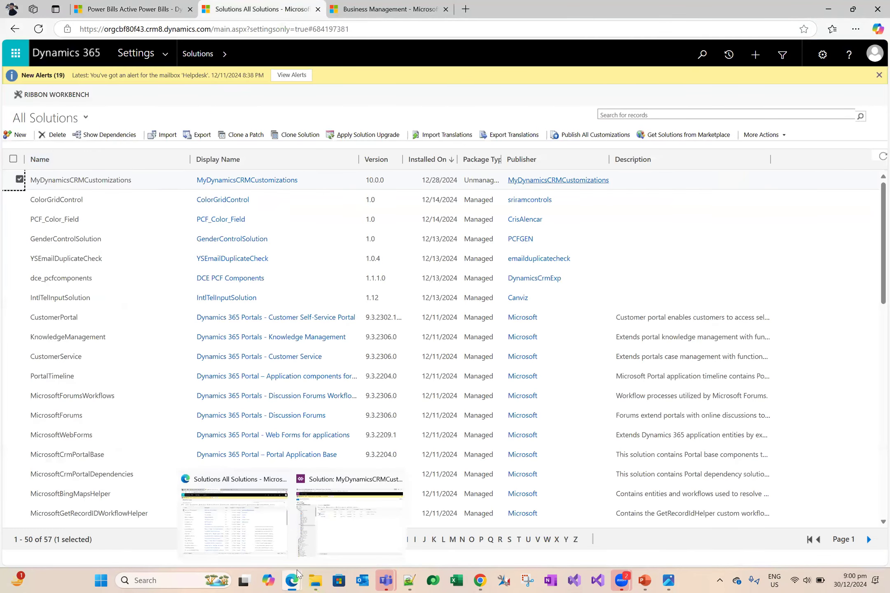
pyautogui.click(338, 517)
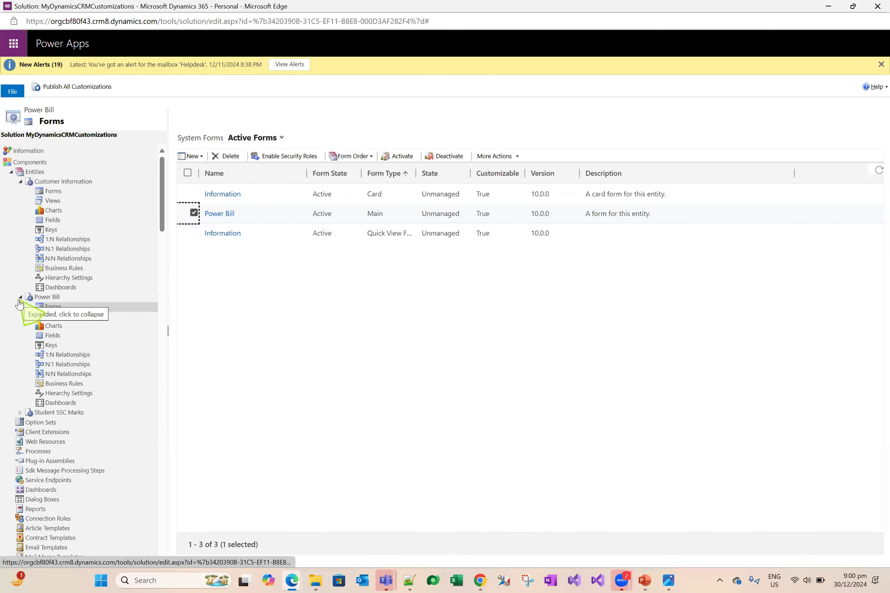
# - Open the solution's Power Bill views and compare them with the Active Power Bills view list
pyautogui.click(20, 297)
pyautogui.click(20, 298)
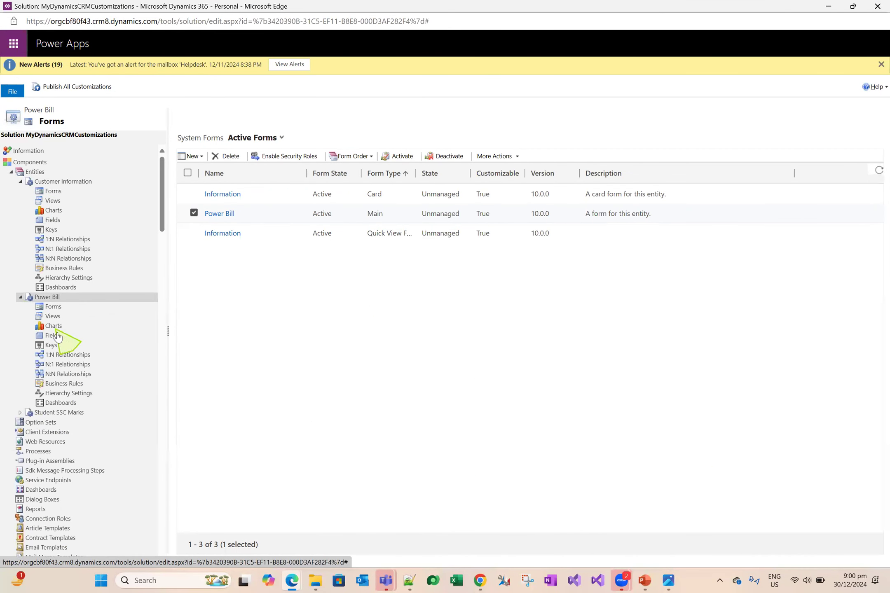
pyautogui.click(53, 317)
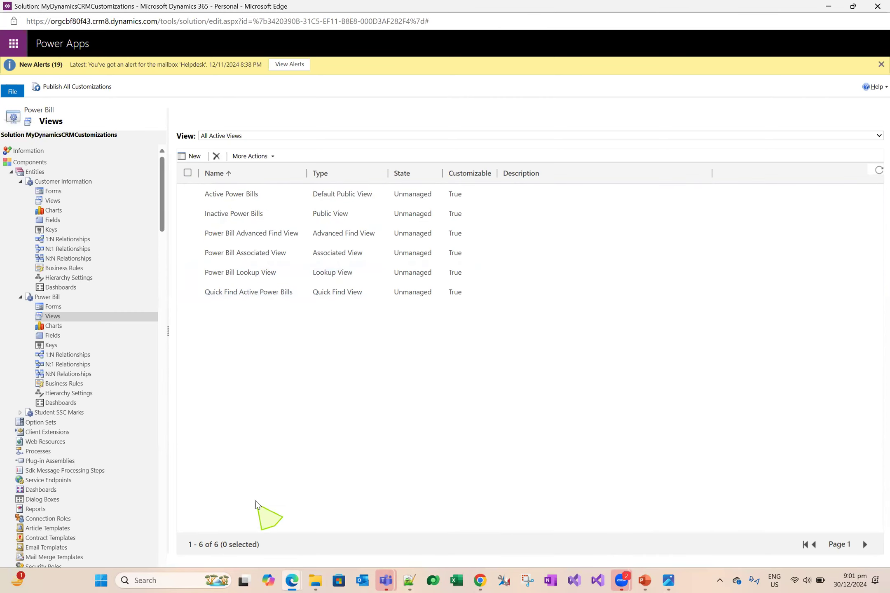
pyautogui.moveTo(294, 580)
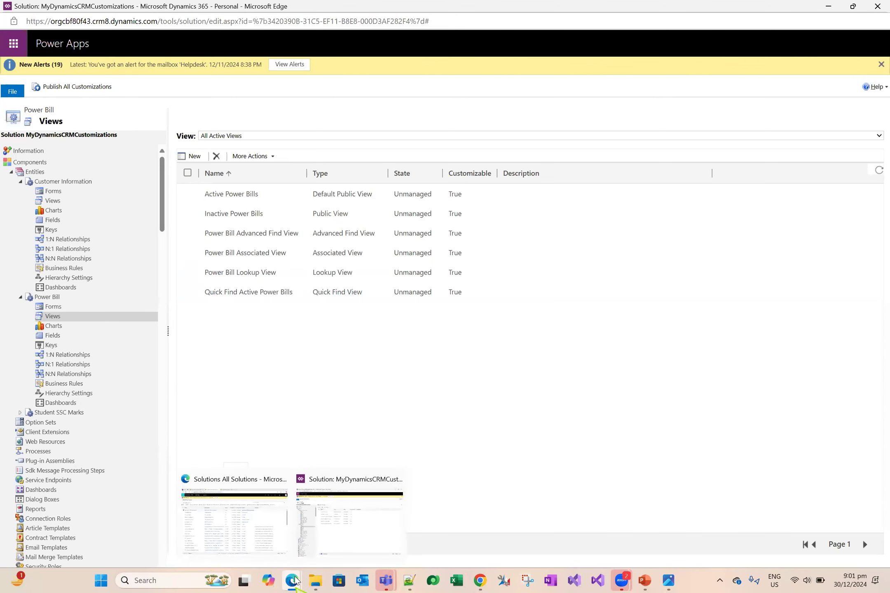
pyautogui.click(245, 533)
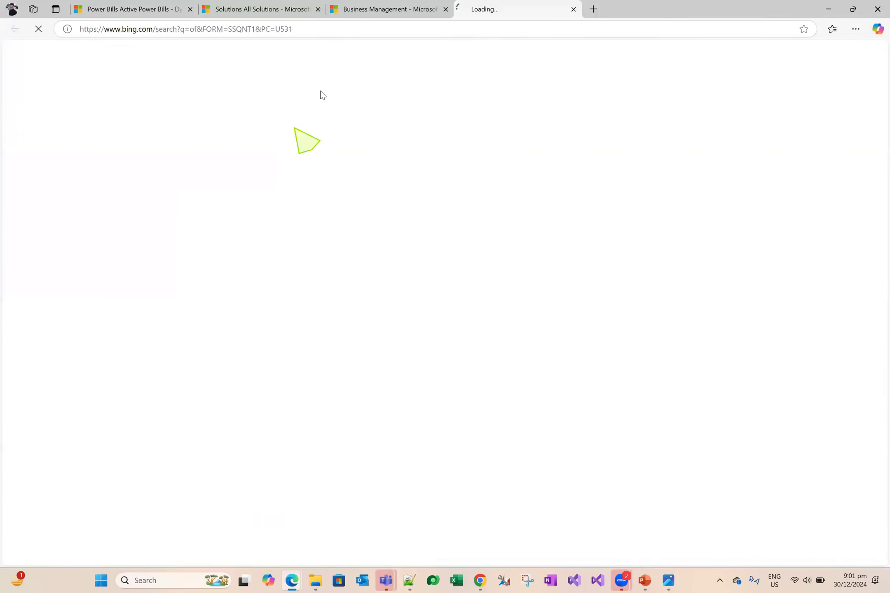
pyautogui.click(382, 6)
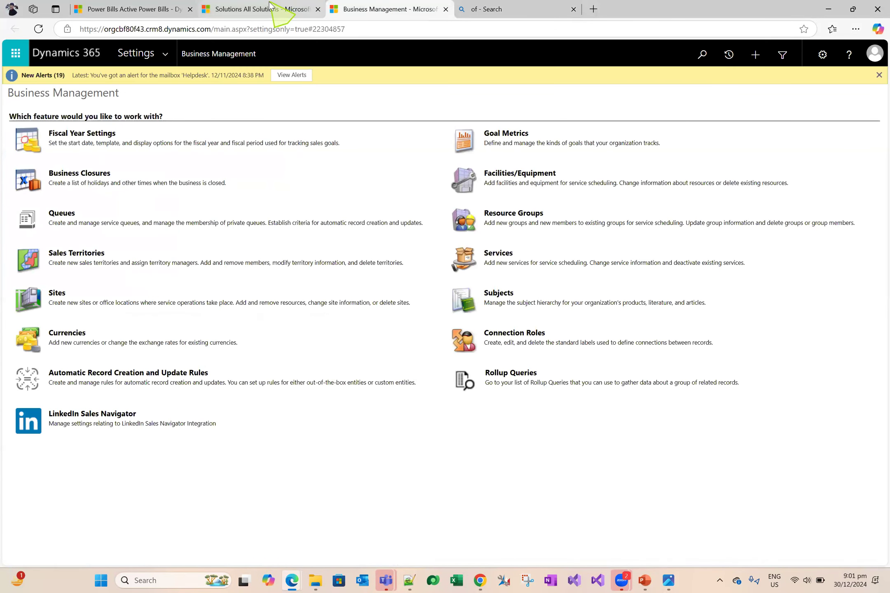
pyautogui.click(136, 8)
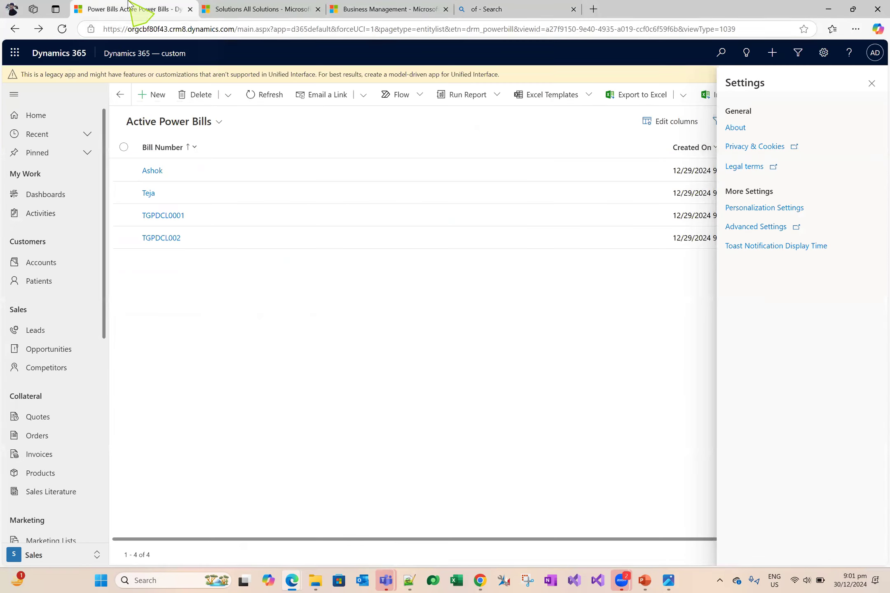
pyautogui.click(573, 9)
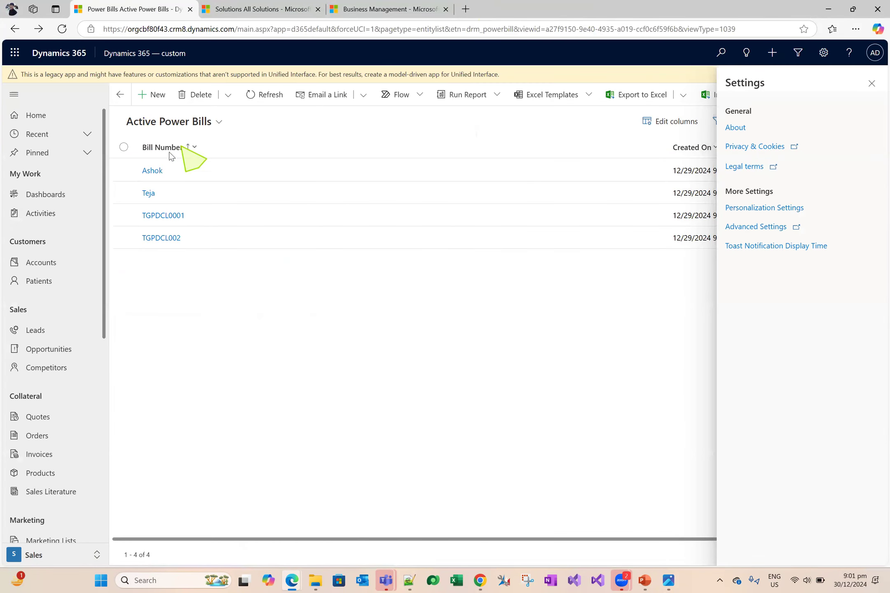
pyautogui.click(161, 125)
pyautogui.click(165, 126)
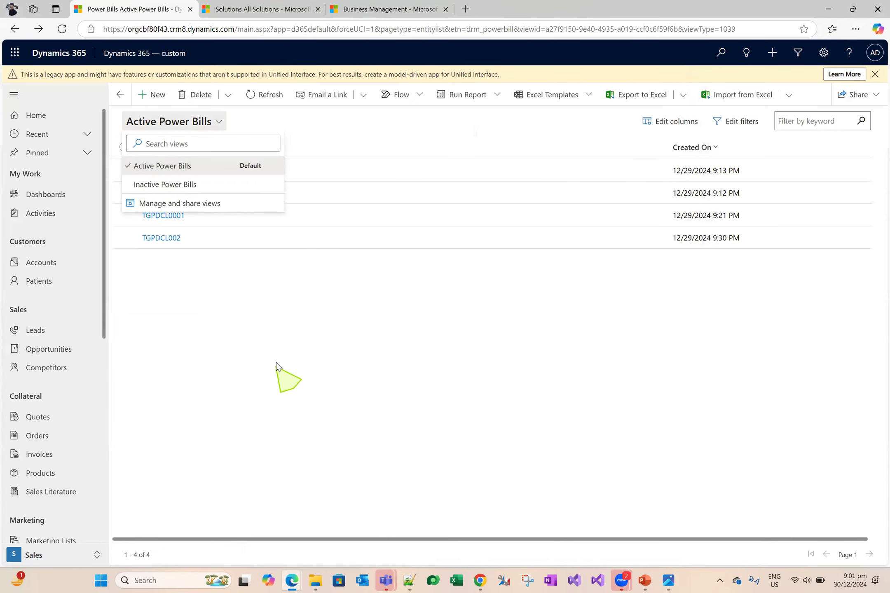
pyautogui.click(248, 327)
# - Review the Power Bill view types: Default Public, Public, Associated, Lookup and Inactive Power Bills
pyautogui.moveTo(293, 581)
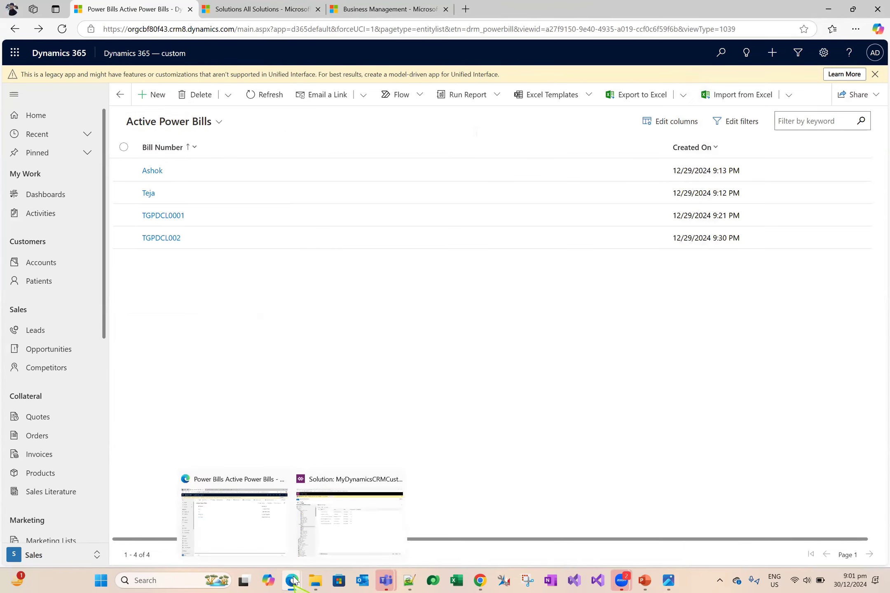
pyautogui.click(328, 527)
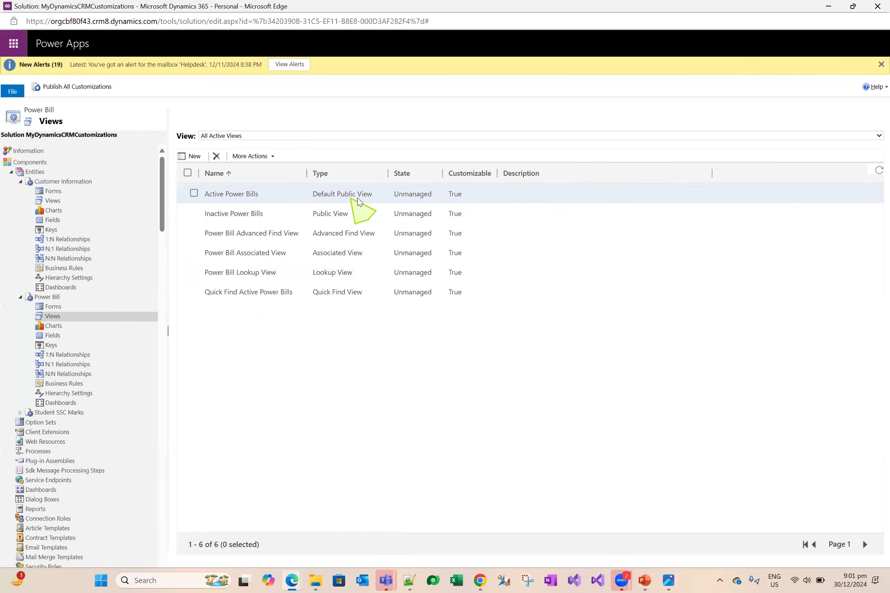
pyautogui.moveTo(341, 196); pyautogui.dragTo(368, 197)
pyautogui.moveTo(312, 214); pyautogui.dragTo(365, 233)
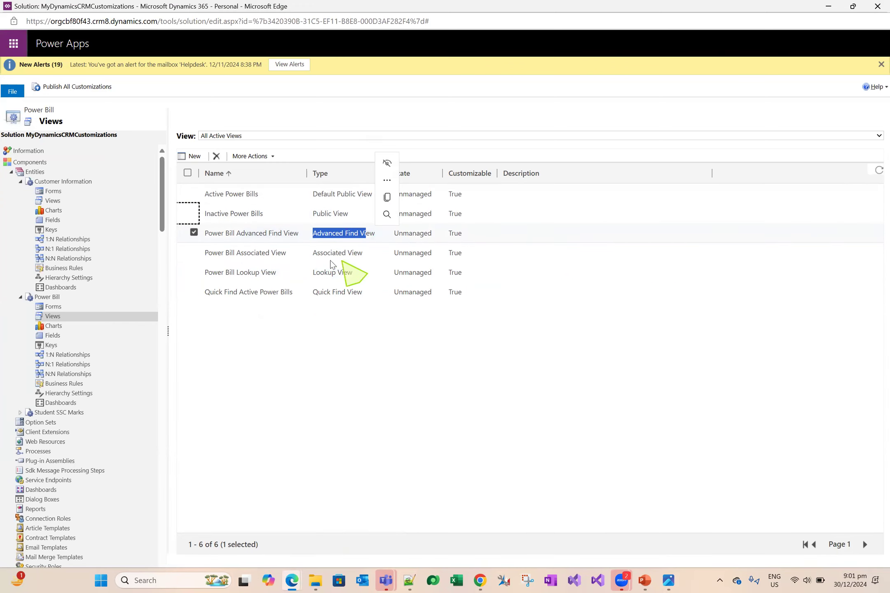
pyautogui.moveTo(313, 253); pyautogui.dragTo(364, 255)
pyautogui.moveTo(312, 274); pyautogui.dragTo(347, 288)
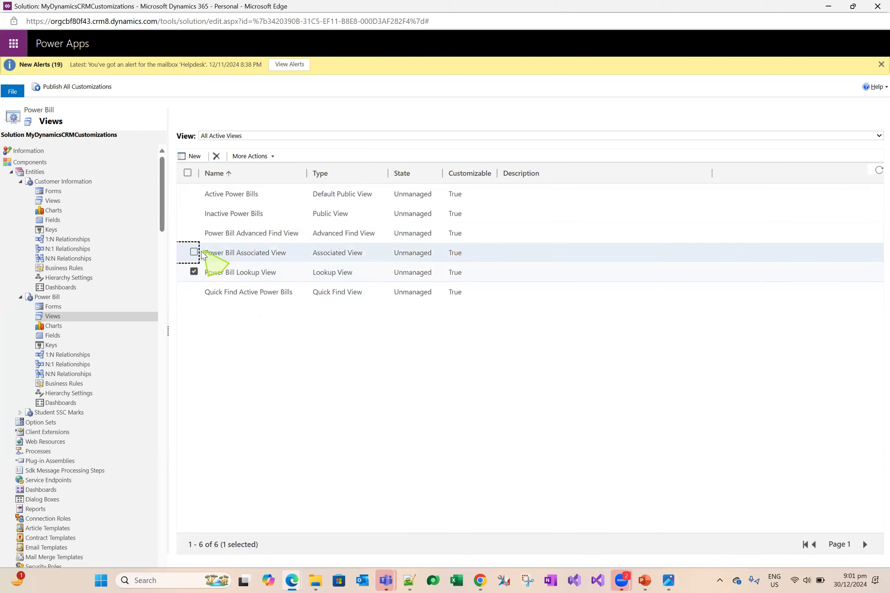
pyautogui.click(361, 219)
pyautogui.moveTo(312, 215); pyautogui.dragTo(362, 204)
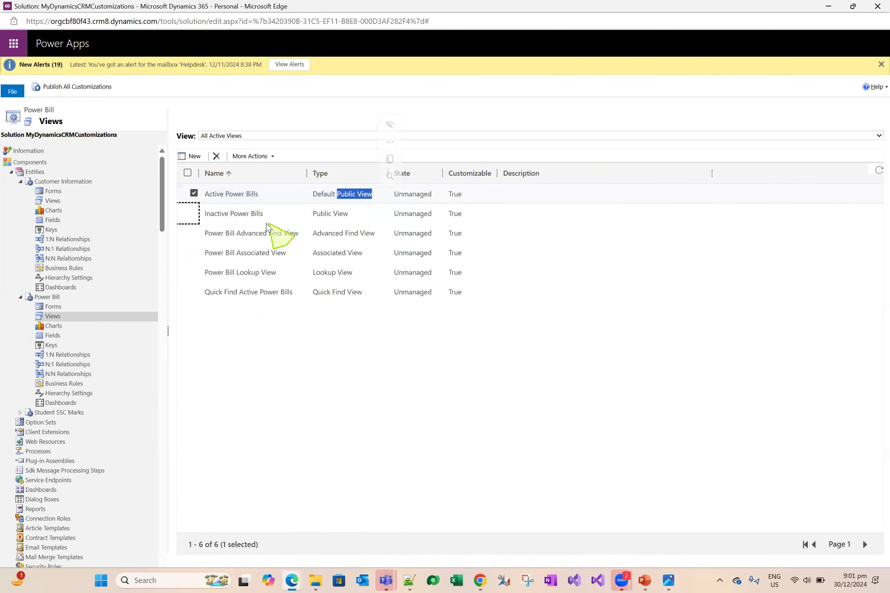
pyautogui.click(194, 194)
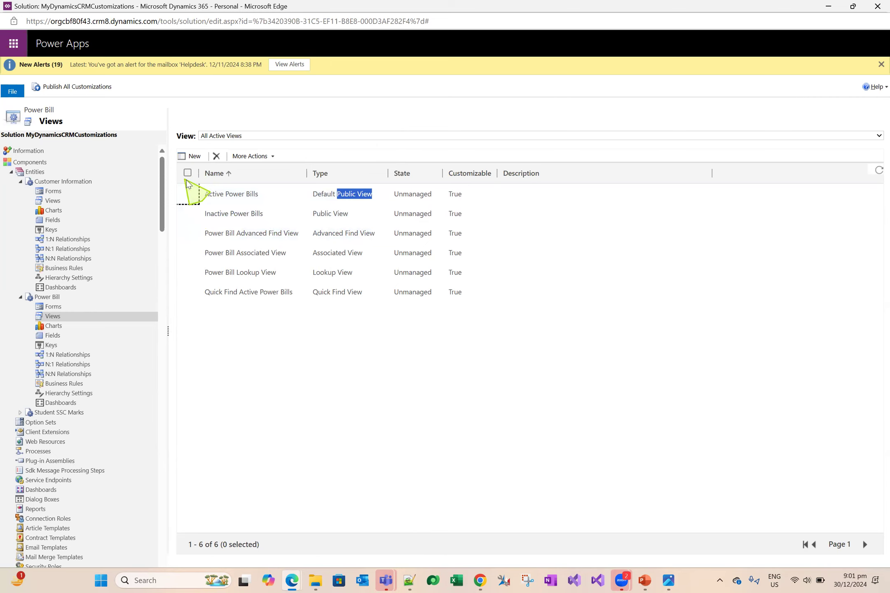
# - Create a new Power Bill view and maximise its editor
pyautogui.click(193, 156)
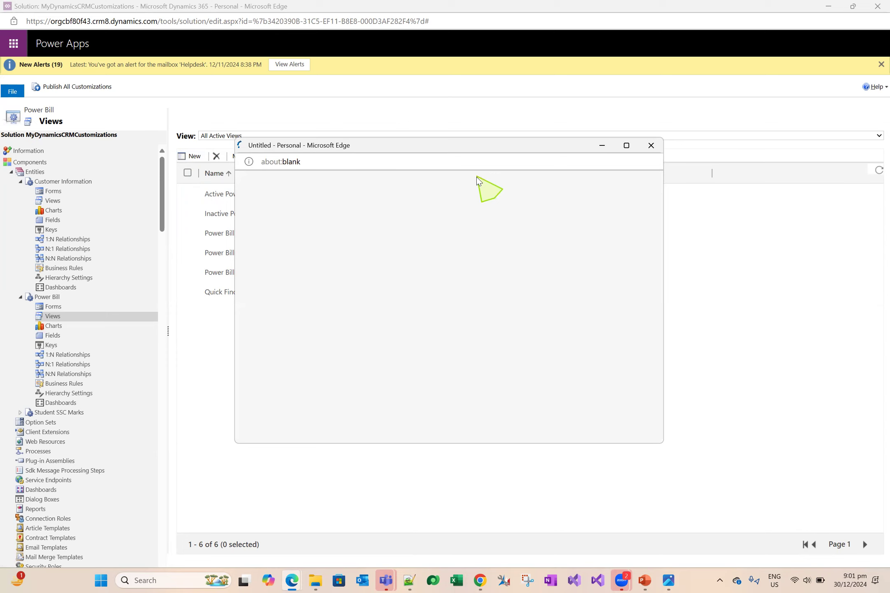
pyautogui.click(626, 145)
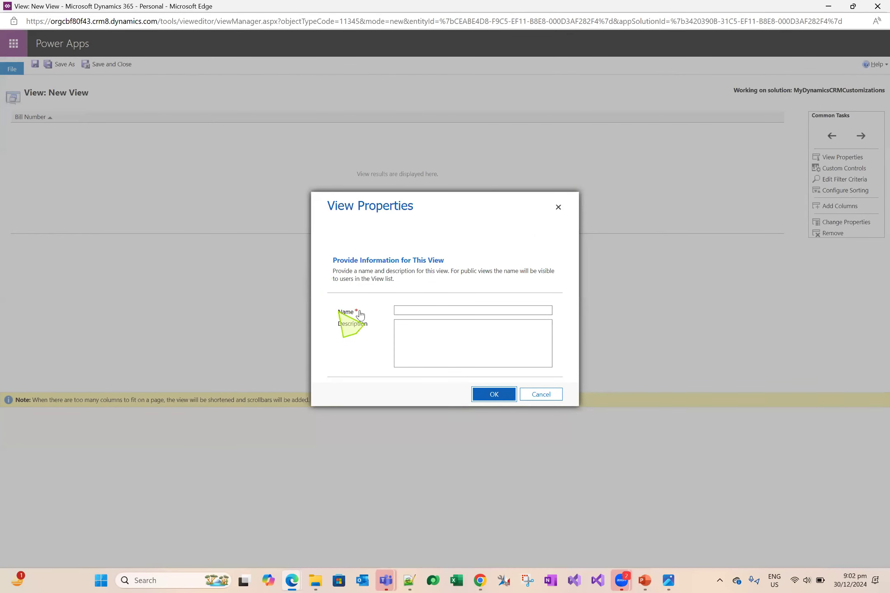
pyautogui.click(409, 581)
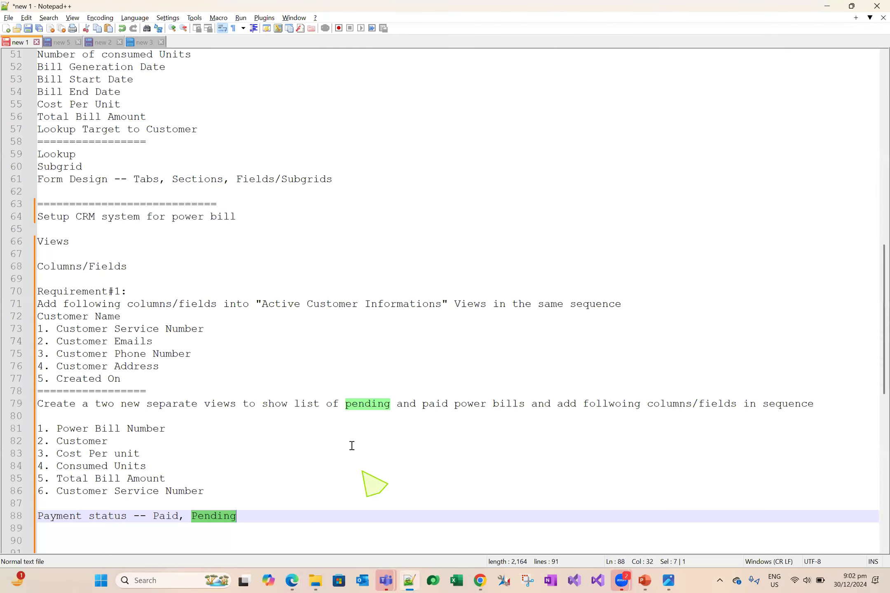
# - Add a Requirement heading below the separator line in the notes
pyautogui.click(193, 391)
pyautogui.press('Return')
pyautogui.write('Requ')
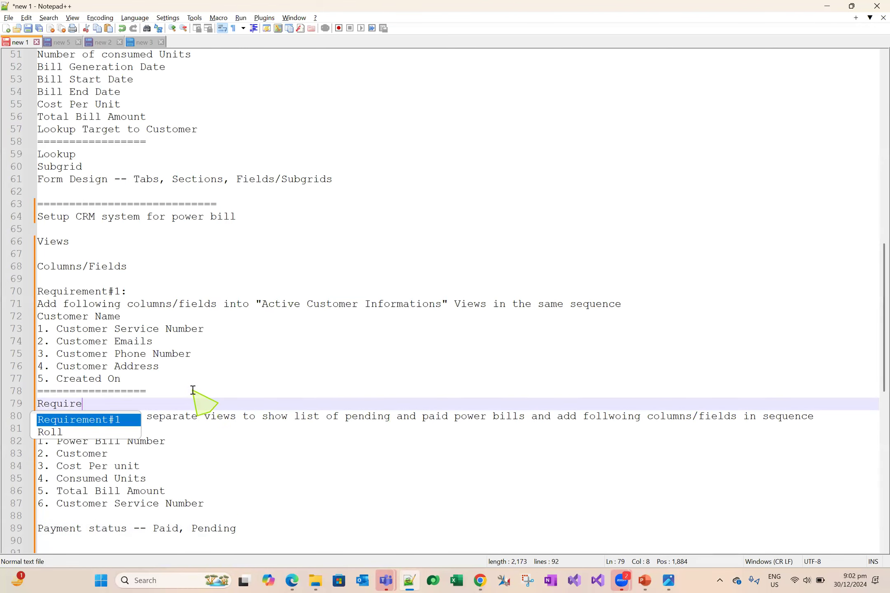
pyautogui.write('ire')
pyautogui.press('Return')
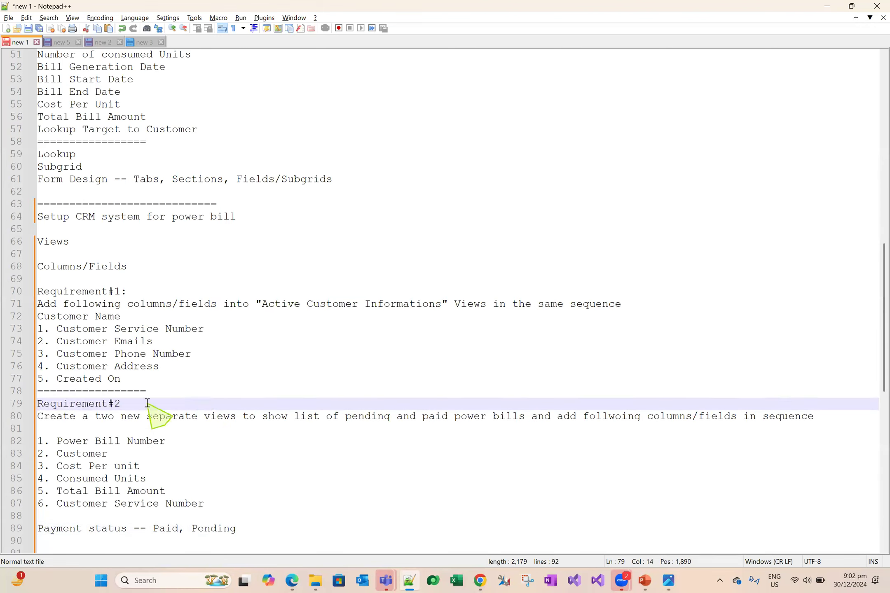
# - Capitalise and quote "Paid Power Bills" on line 80 of the notes
pyautogui.scroll(-2, 218, 366)
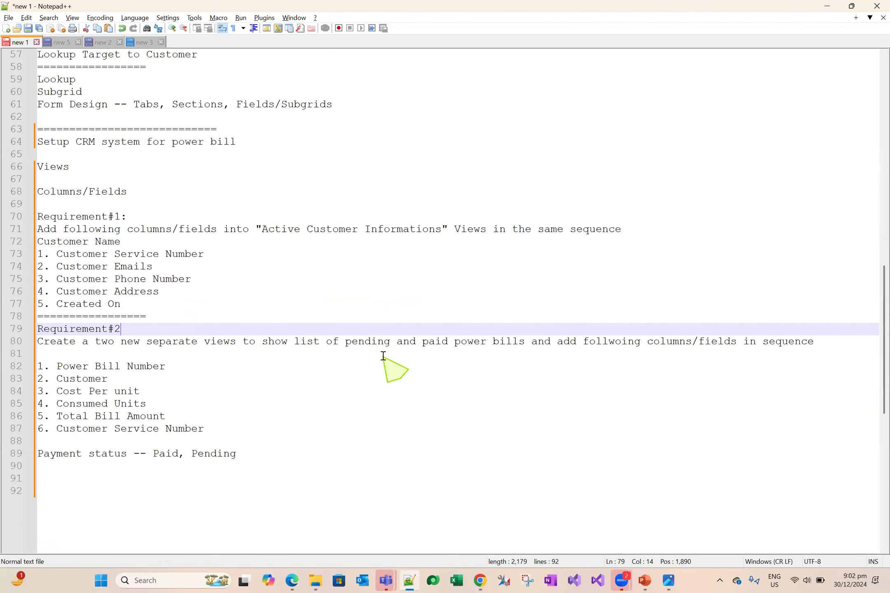
pyautogui.click(349, 341)
pyautogui.press('Delete')
pyautogui.write('P')
pyautogui.press('Left')
pyautogui.write('"')
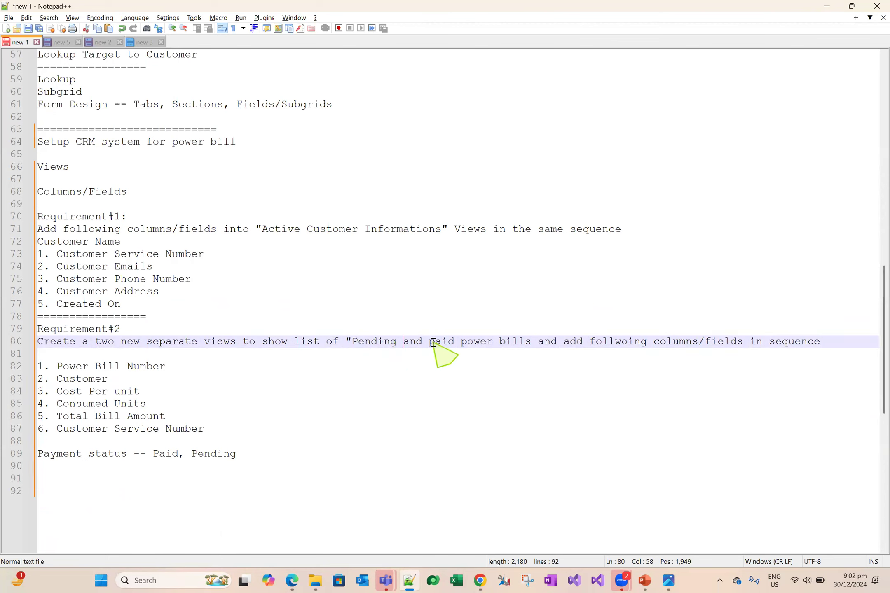
pyautogui.press('BackSpace')
pyautogui.write('P')
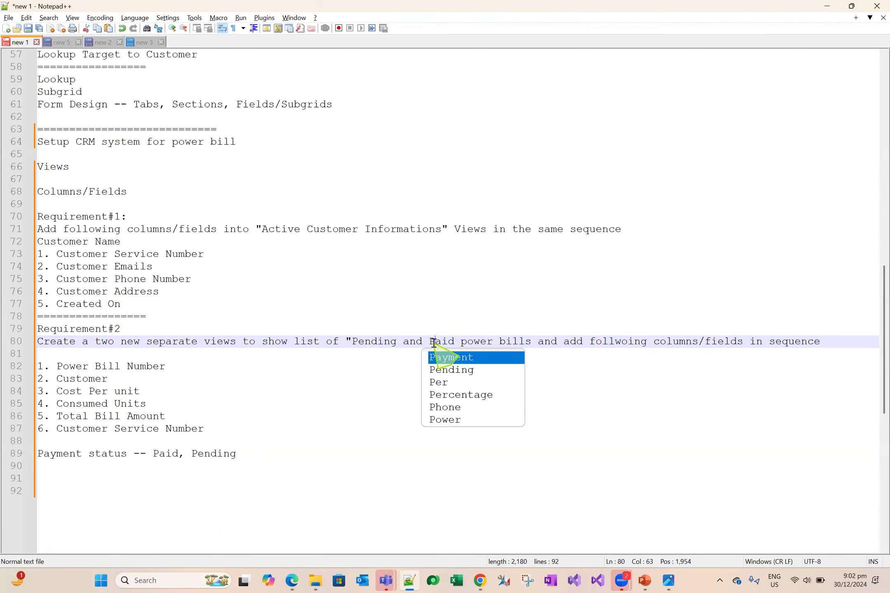
pyautogui.click(403, 341)
pyautogui.write('Power Bills')
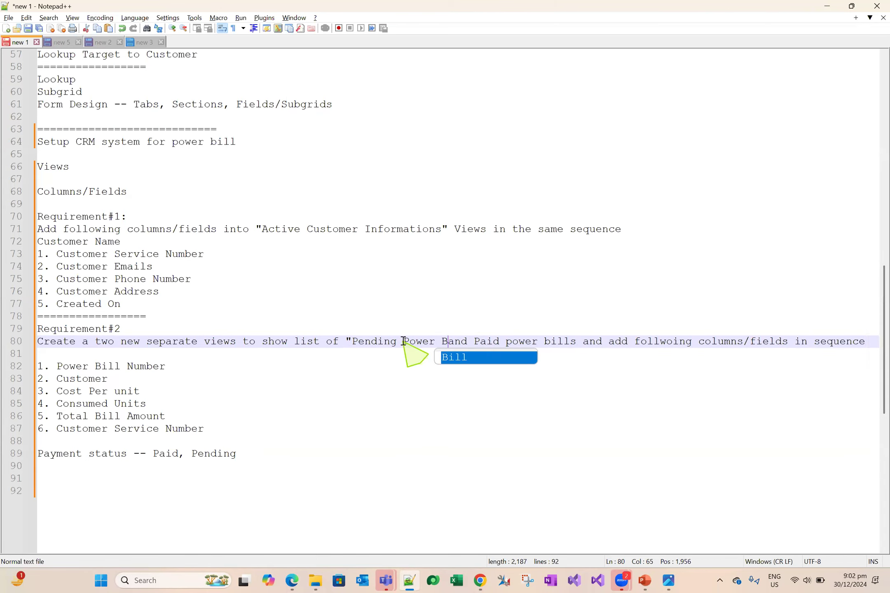
pyautogui.write('"')
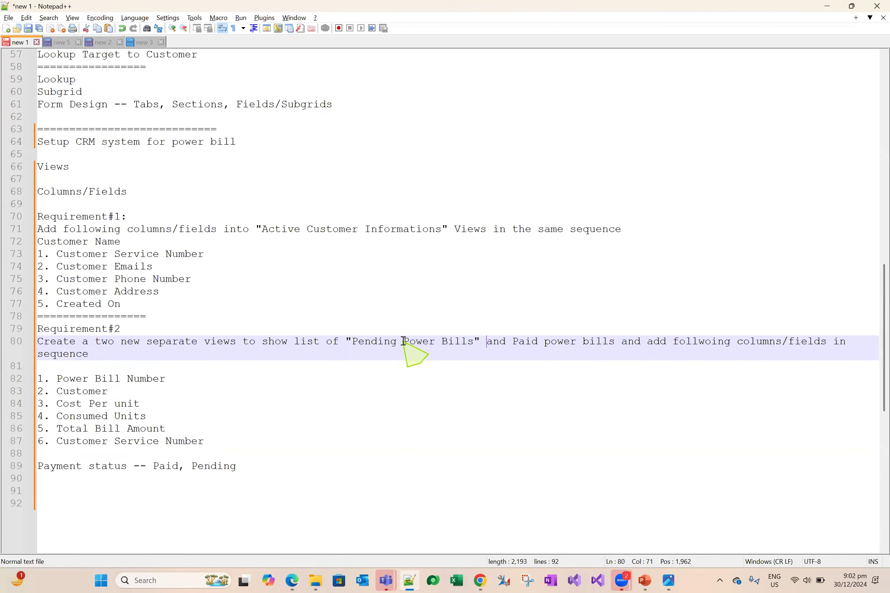
# - Capitalise and quote "Pending Power Bills" on the same line
pyautogui.click(515, 333)
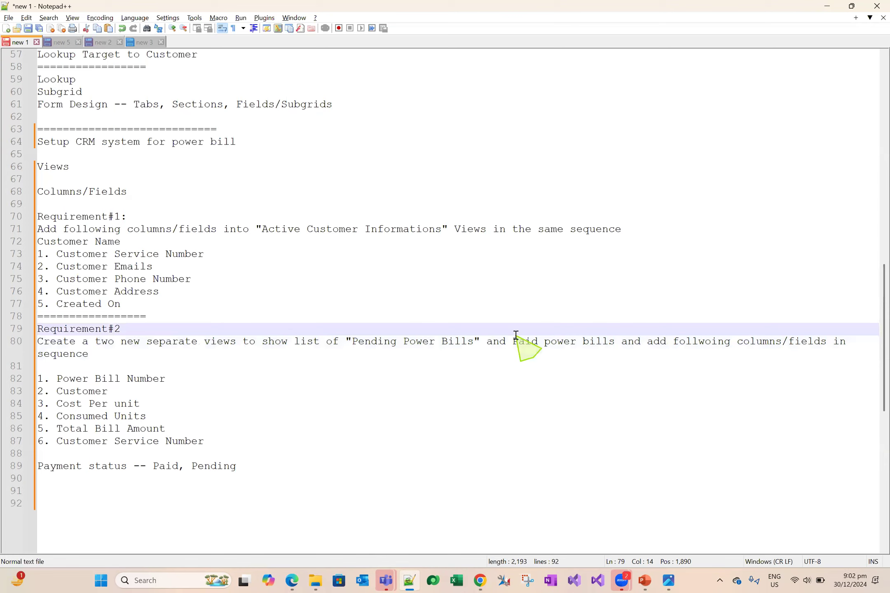
pyautogui.click(516, 341)
pyautogui.write('"')
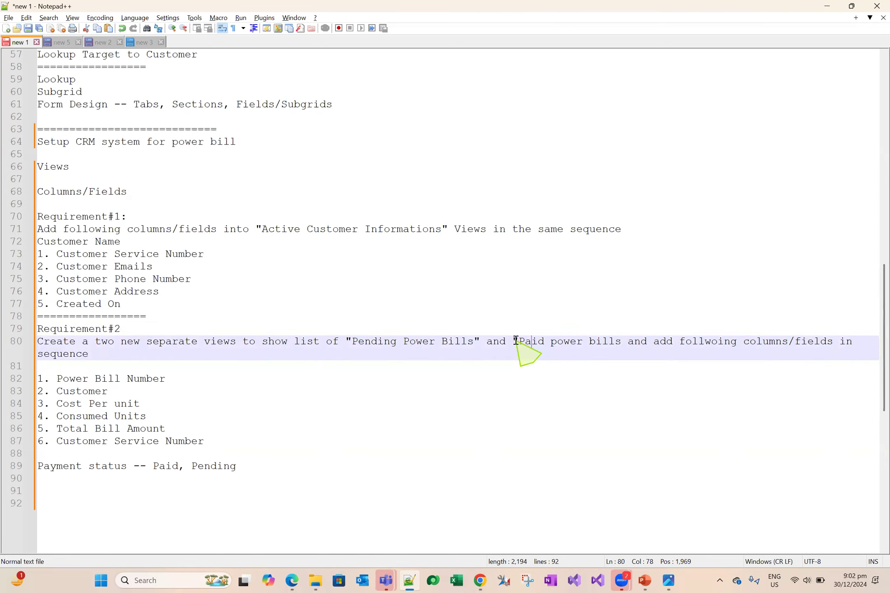
pyautogui.press('BackSpace')
pyautogui.write('P')
pyautogui.press('Right')
pyautogui.press('BackSpace')
pyautogui.write('B')
pyautogui.press('Right')
pyautogui.press('Right')
pyautogui.write('"')
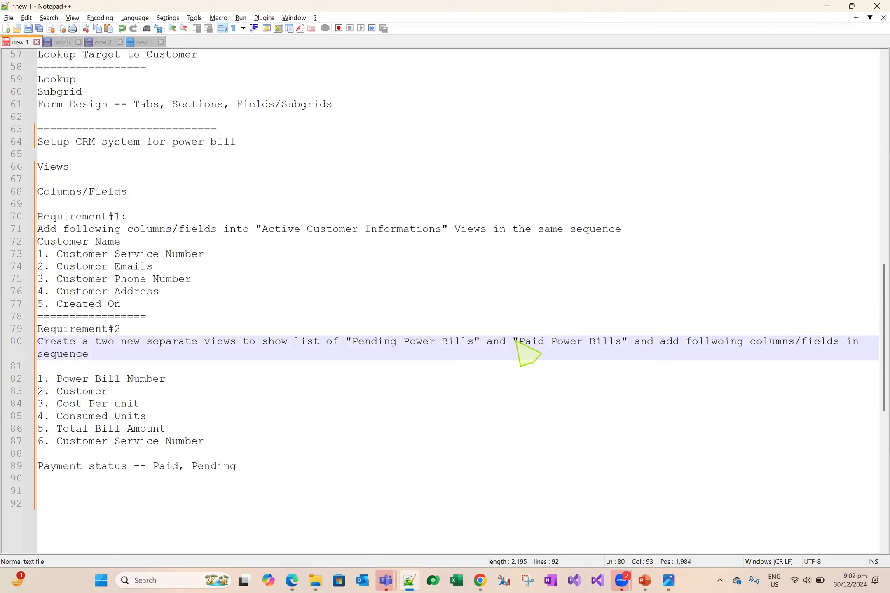
# - Copy "Pending Power Bills" and start entering it as the new view's name
pyautogui.moveTo(359, 341); pyautogui.dragTo(464, 342)
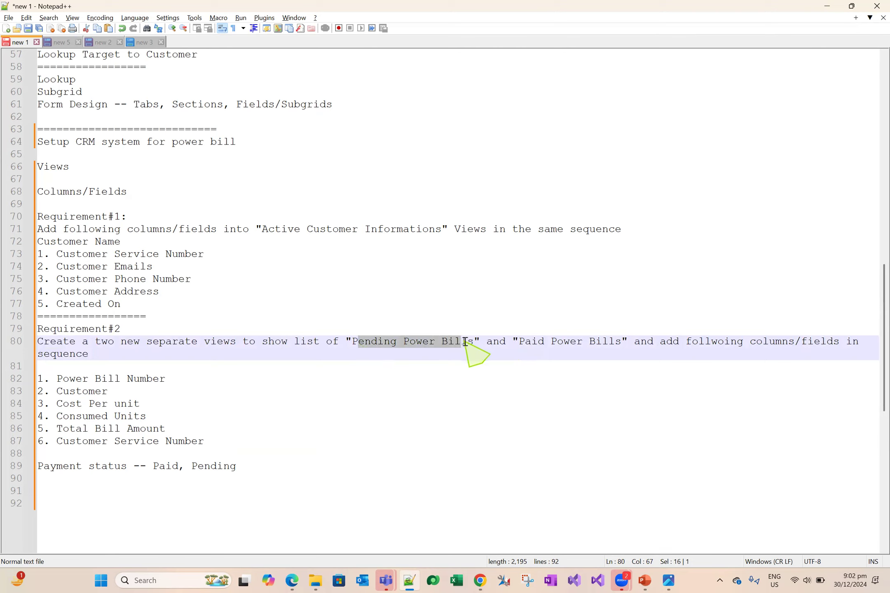
pyautogui.click(409, 341)
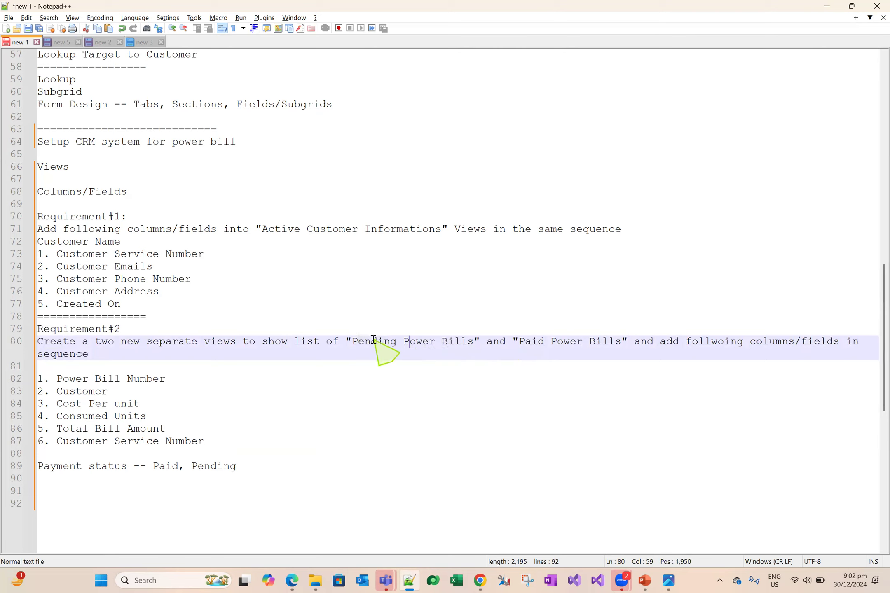
pyautogui.moveTo(354, 341); pyautogui.dragTo(477, 342)
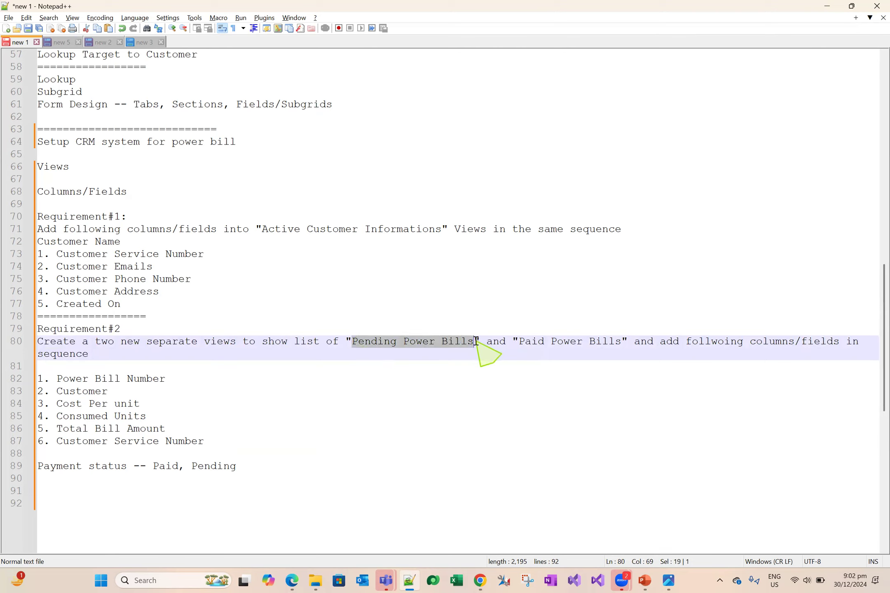
pyautogui.hotkey('ctrl', 'c')
pyautogui.hotkey('alt', 'Tab')
pyautogui.click(469, 313)
# - Name the view 'Pending Power Bills' with a description about listing pending power bills
pyautogui.hotkey('ctrl', 'v')
pyautogui.click(400, 334)
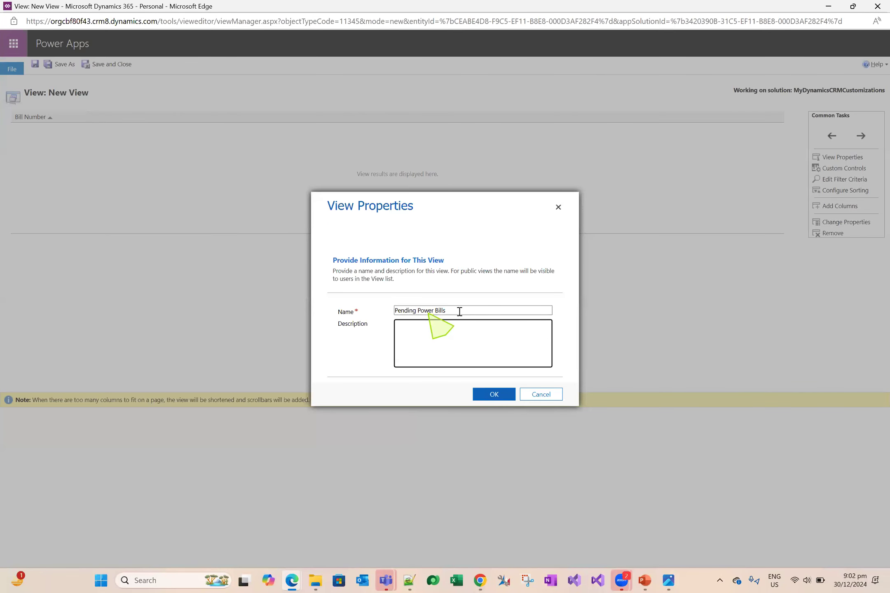
pyautogui.moveTo(457, 311); pyautogui.dragTo(372, 310)
pyautogui.click(419, 337)
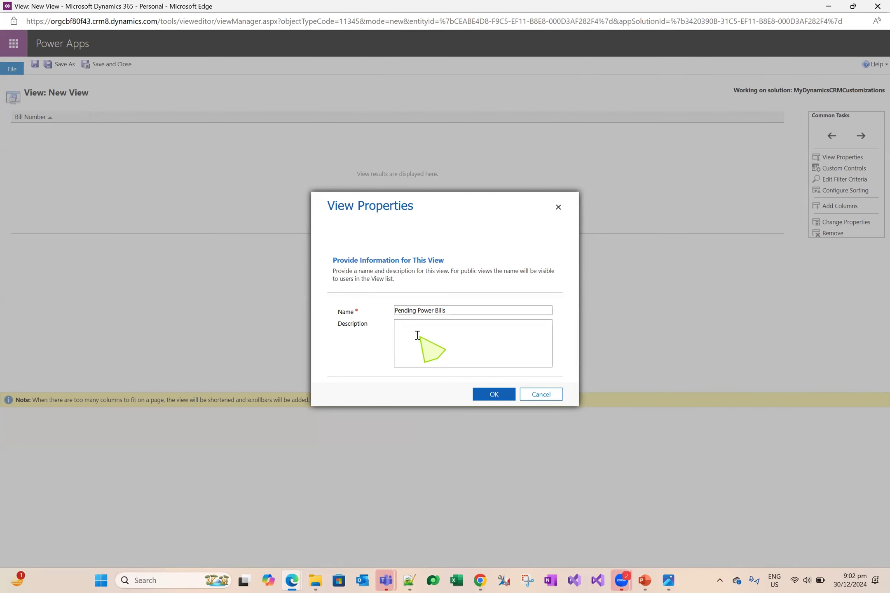
pyautogui.click(438, 338)
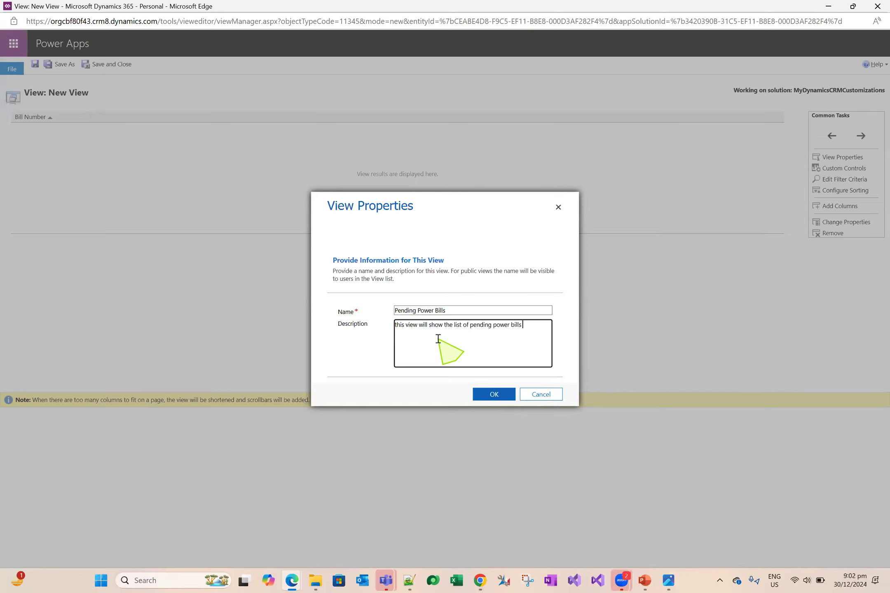
pyautogui.click(488, 394)
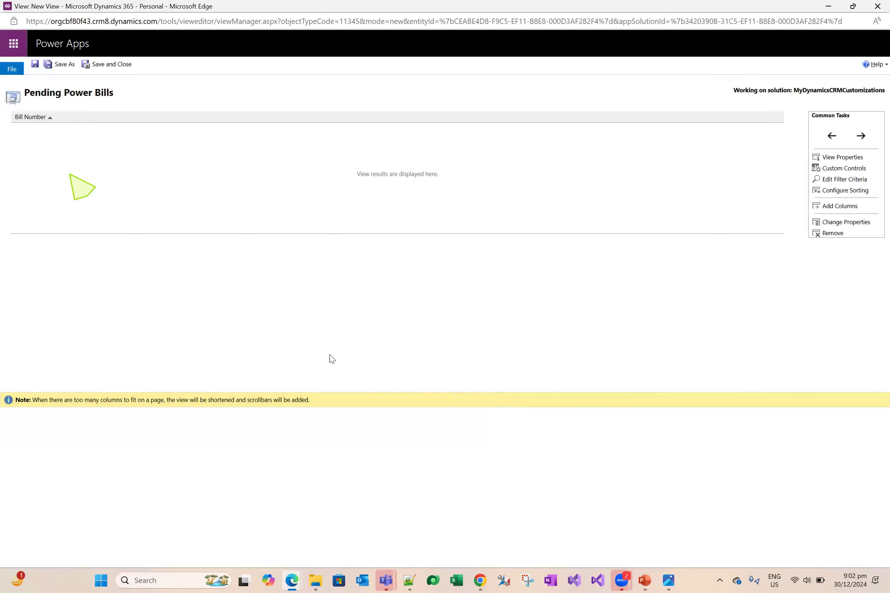
# - Select the required field list, lines 82–87, in the Notepad++ notes
pyautogui.click(408, 581)
pyautogui.click(225, 355)
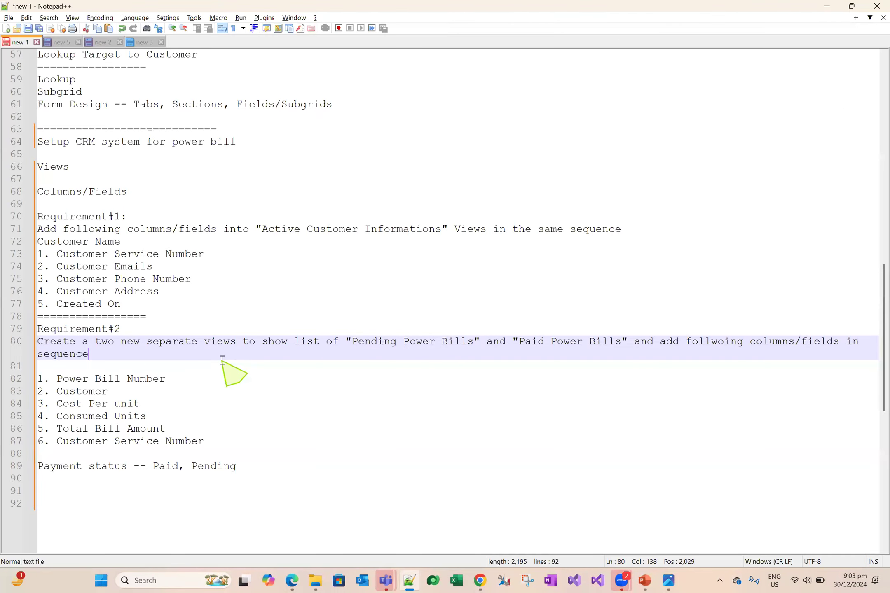
pyautogui.scroll(-2, 266, 414)
pyautogui.moveTo(210, 366); pyautogui.dragTo(7, 308)
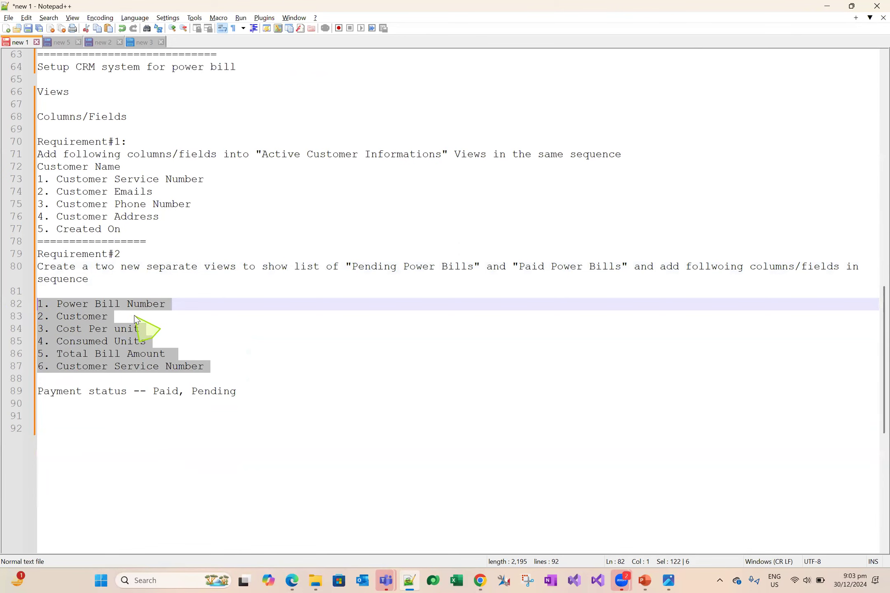
# - Tick Customer in the Add Columns list for the Pending Power Bills view
pyautogui.hotkey('alt', 'Tab')
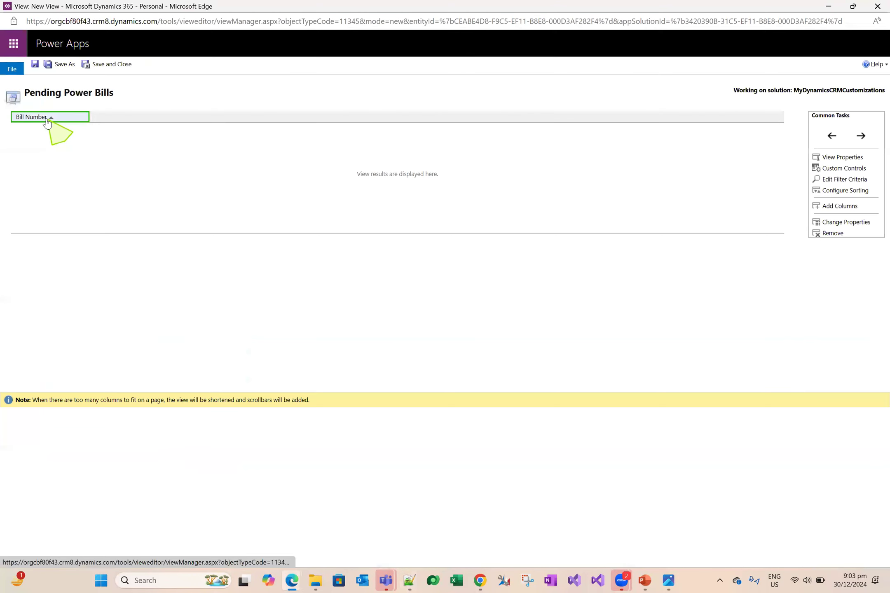
pyautogui.click(840, 206)
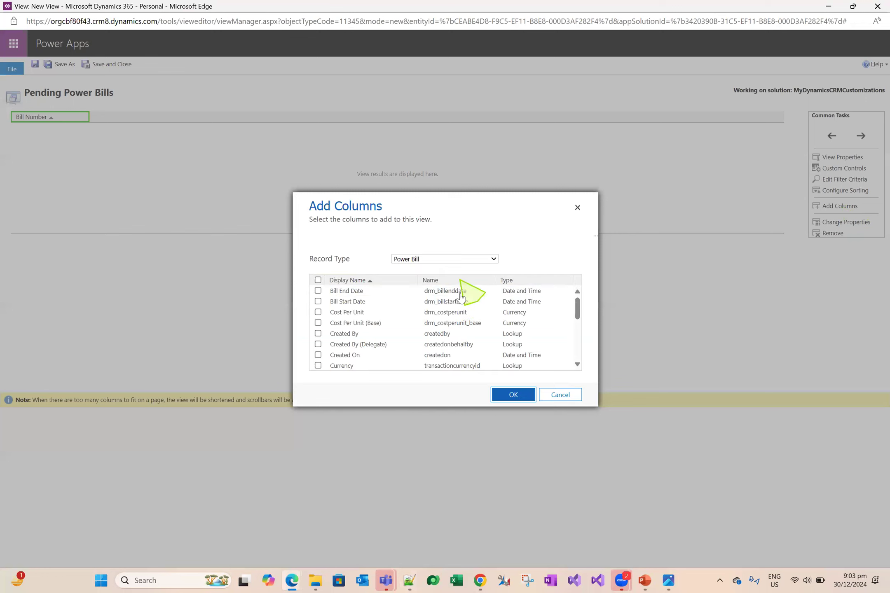
pyautogui.scroll(-3, 387, 350)
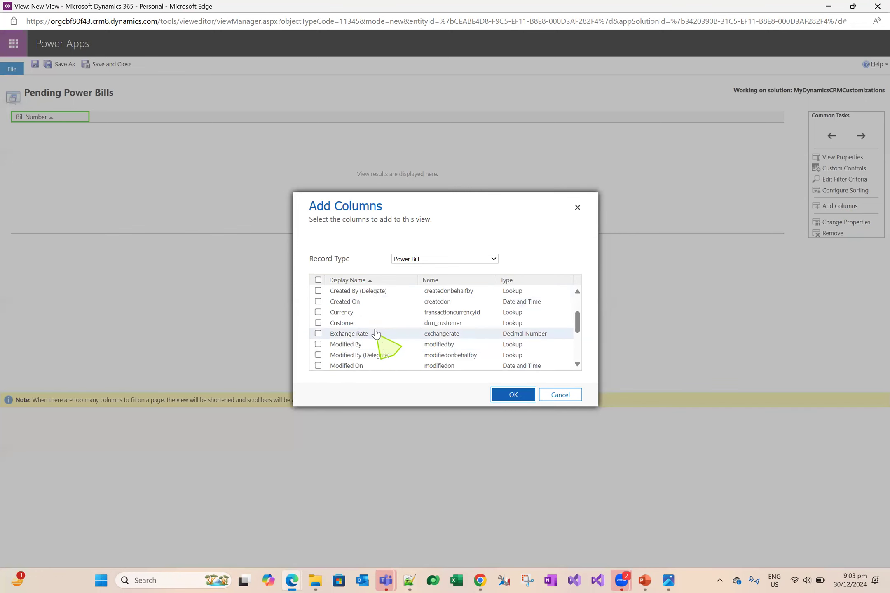
pyautogui.click(373, 323)
# - Tick Number of Consumed Units as another view column
pyautogui.hotkey('alt', 'Tab')
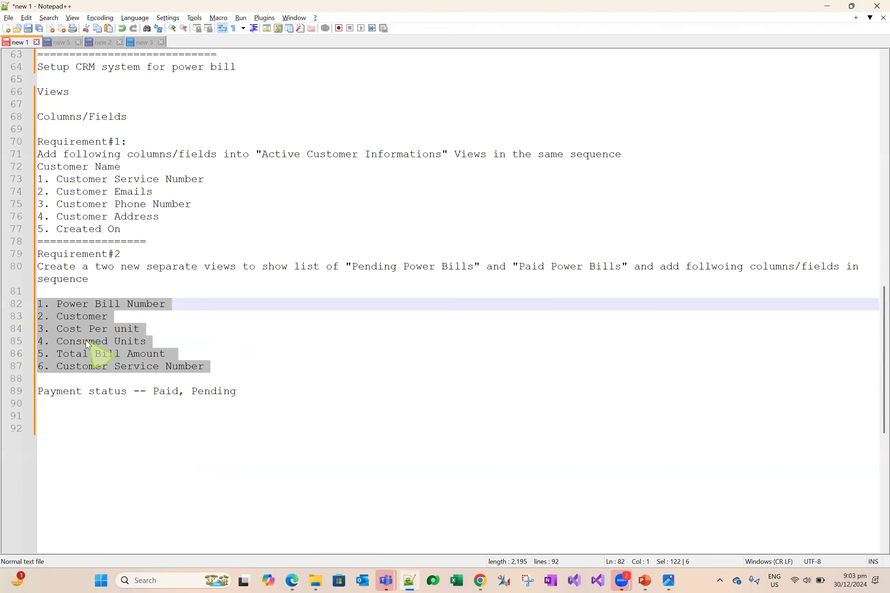
pyautogui.hotkey('alt', 'Tab')
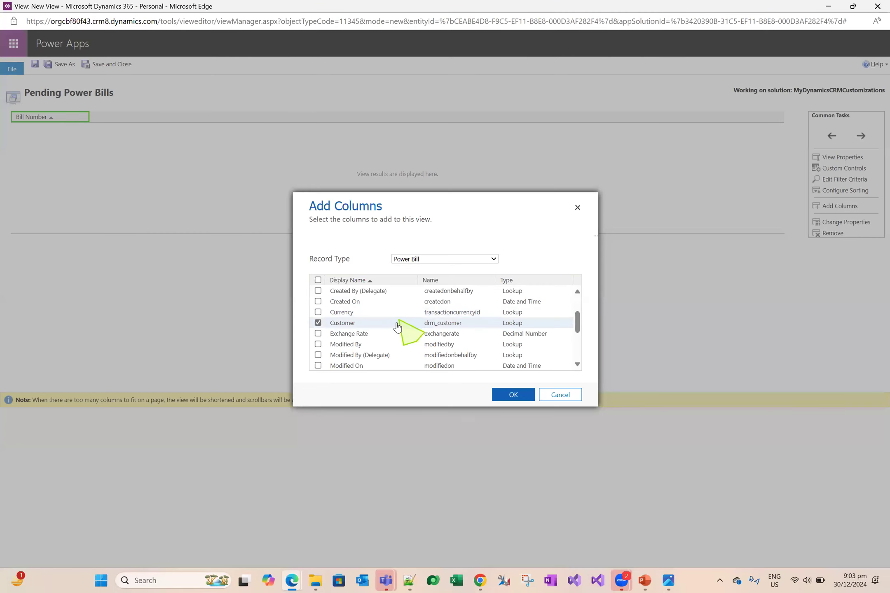
pyautogui.scroll(-1, 395, 337)
pyautogui.scroll(3, 396, 337)
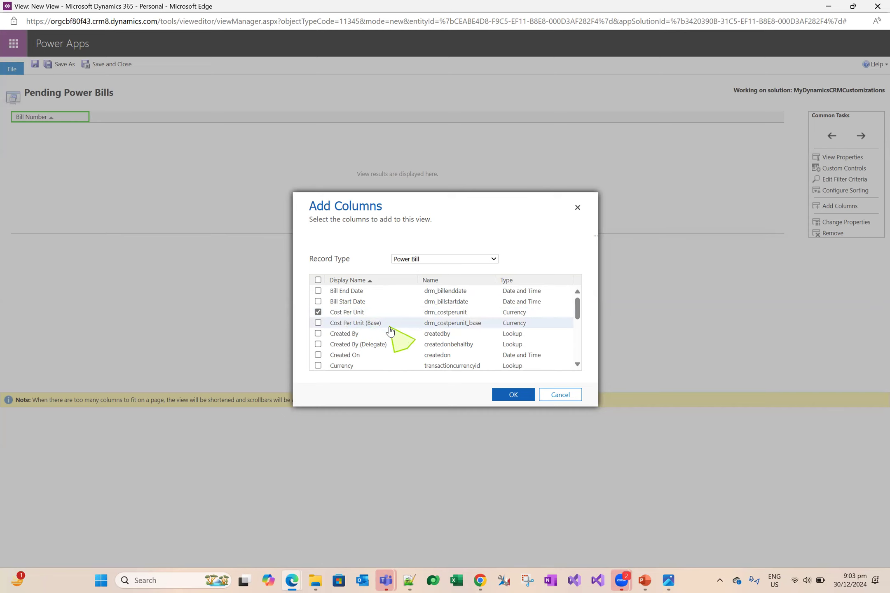
pyautogui.scroll(-4, 396, 338)
pyautogui.scroll(4, 395, 338)
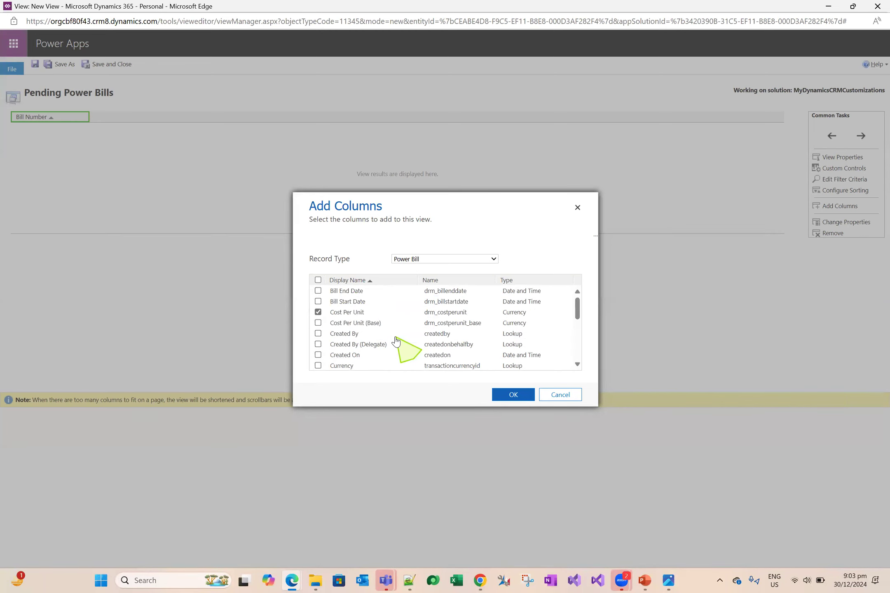
pyautogui.scroll(-2, 395, 340)
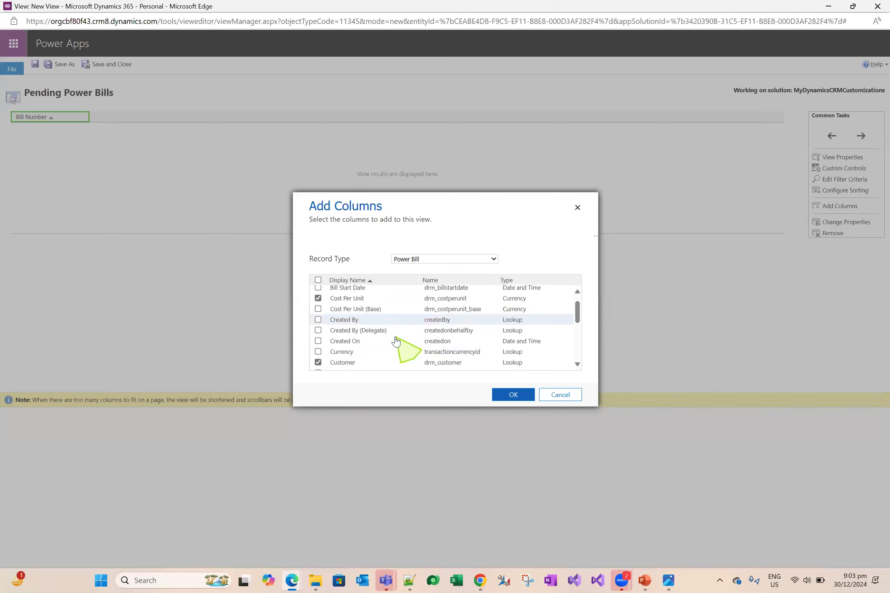
pyautogui.scroll(-4, 395, 340)
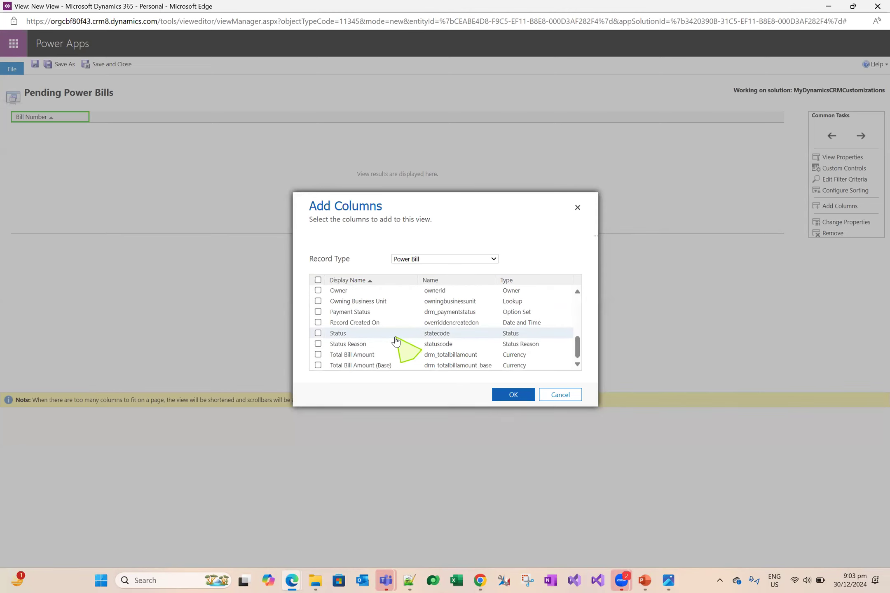
pyautogui.scroll(2, 396, 340)
pyautogui.click(383, 338)
pyautogui.scroll(-3, 391, 338)
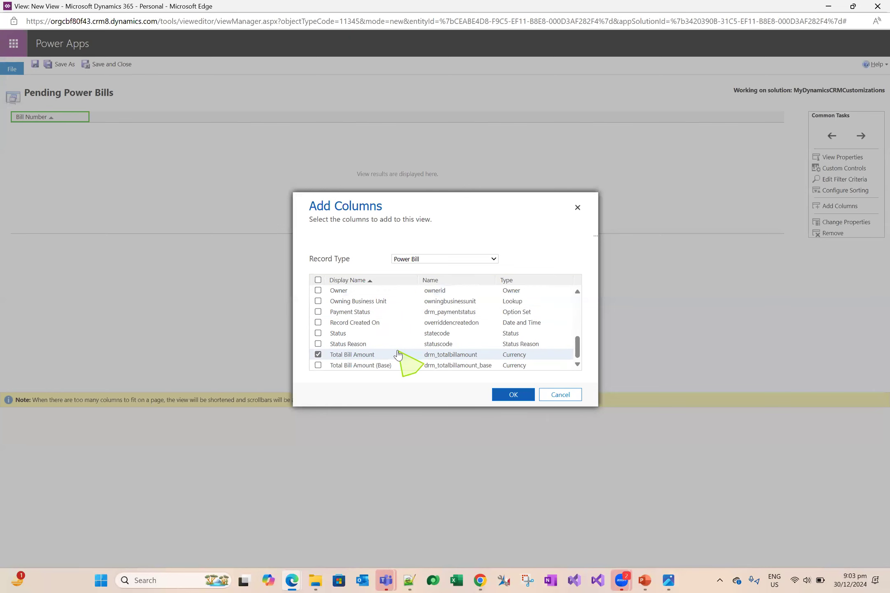
# - Check the last two required fields in the notes, then bring up the Active Power Bills list
pyautogui.hotkey('alt', 'Tab')
pyautogui.click(109, 358)
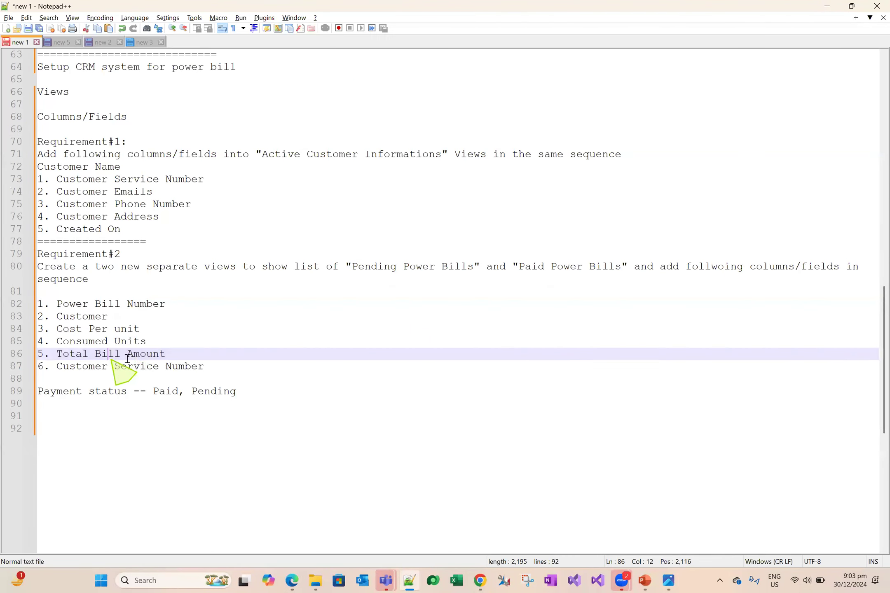
pyautogui.moveTo(225, 369); pyautogui.dragTo(20, 357)
pyautogui.hotkey('alt', 'Tab')
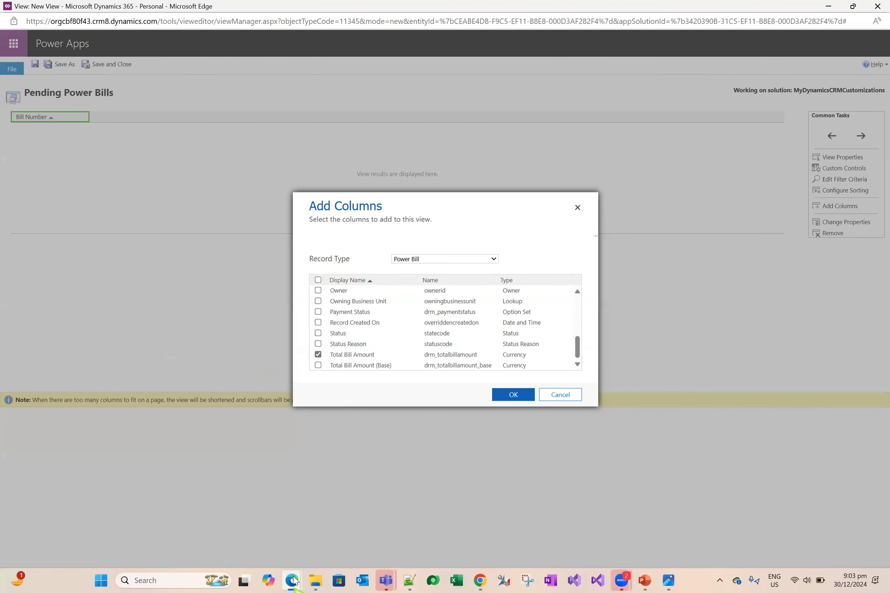
pyautogui.moveTo(294, 581)
pyautogui.click(198, 530)
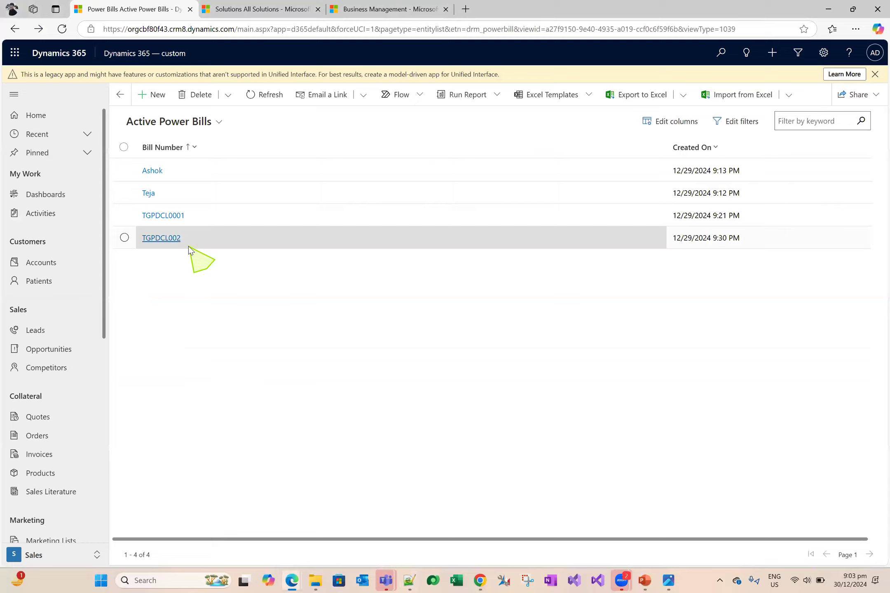
# - Open bill TGPDCL0001, check its customer's service number, and return to the bill
pyautogui.click(161, 216)
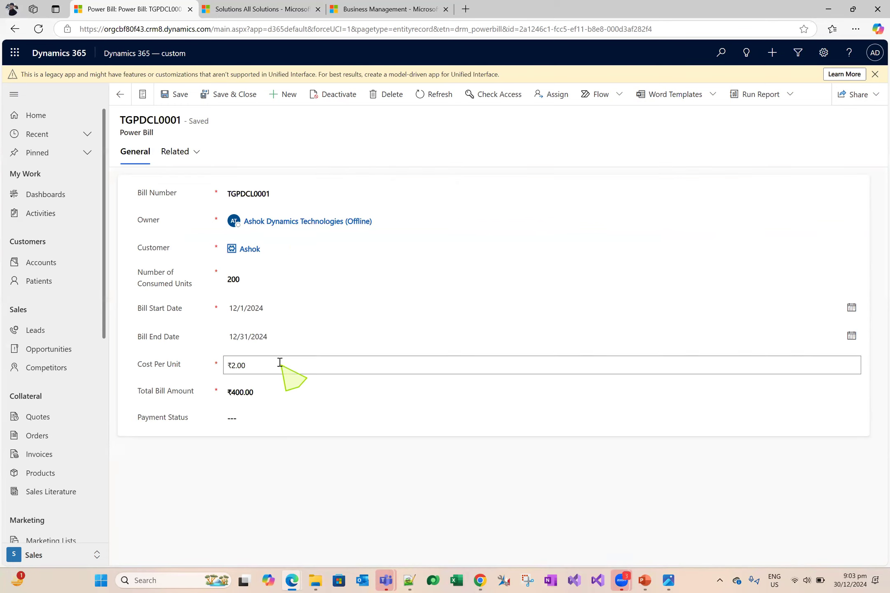
pyautogui.click(250, 248)
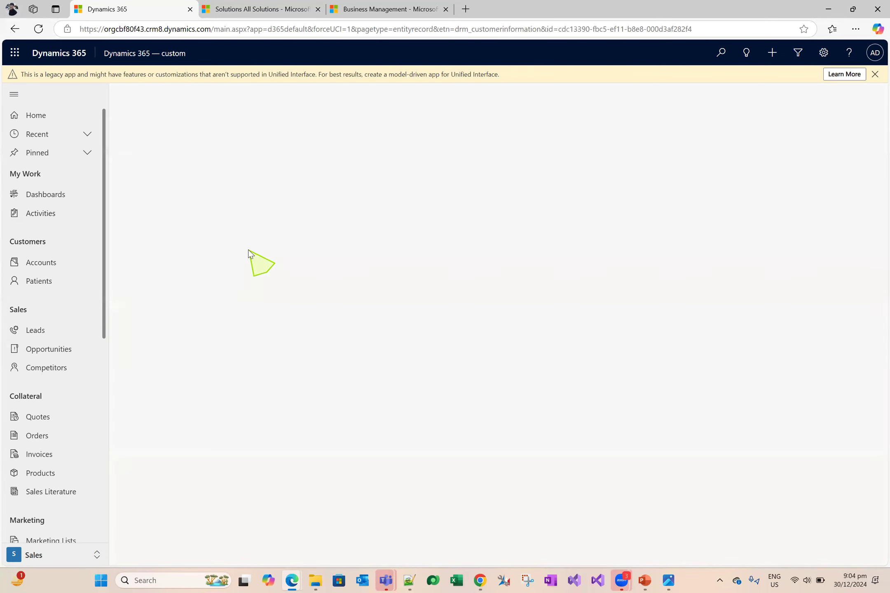
pyautogui.click(263, 218)
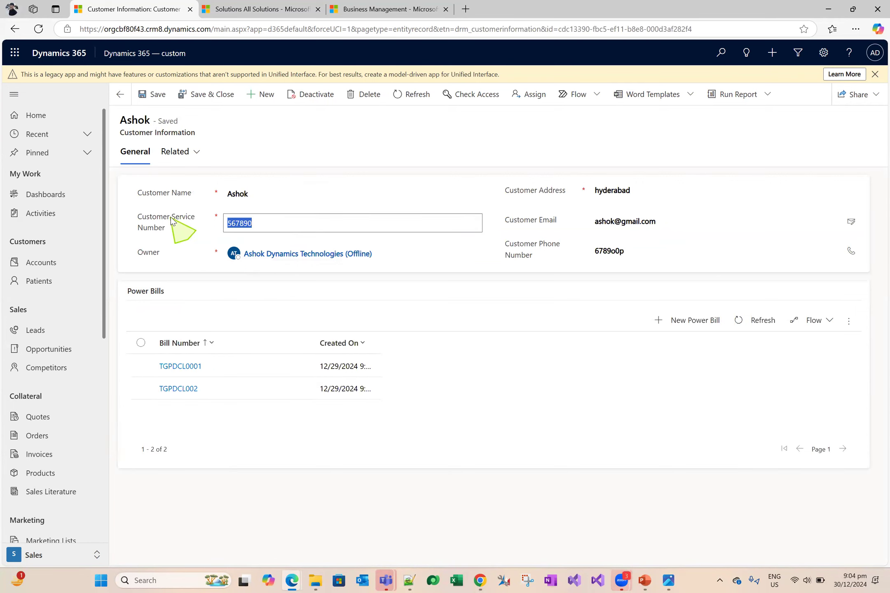
pyautogui.click(120, 97)
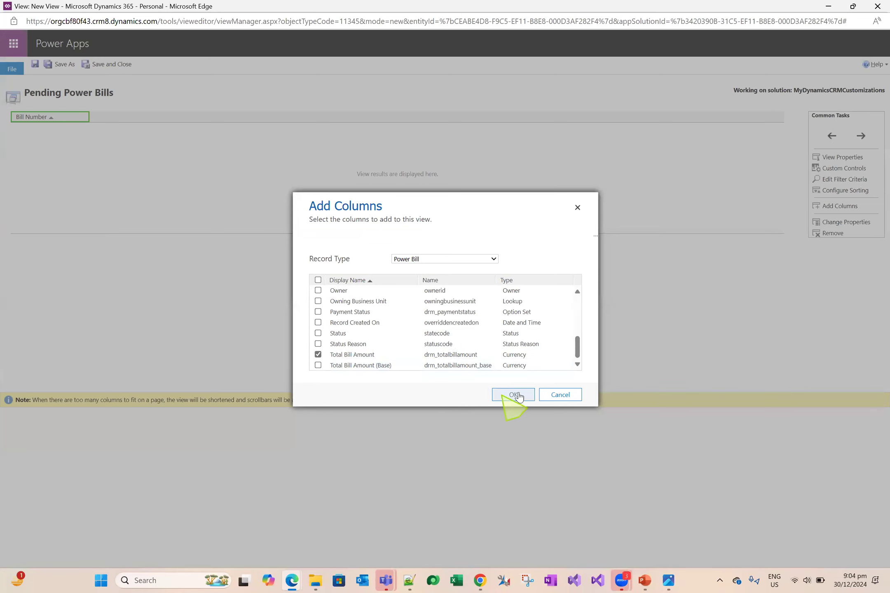
# - Add the chosen columns and move Customer ahead of Cost Per Unit
pyautogui.click(512, 394)
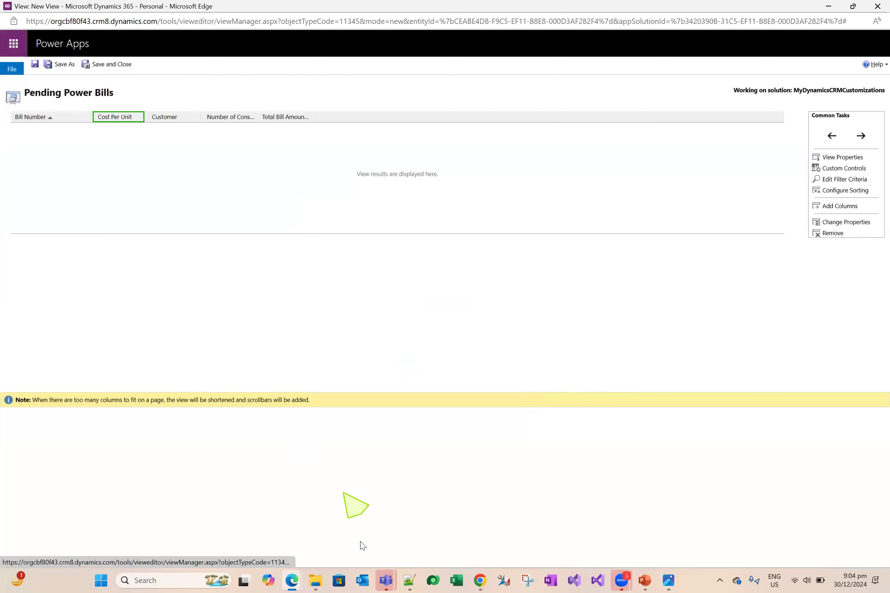
pyautogui.click(409, 580)
pyautogui.moveTo(172, 316); pyautogui.dragTo(57, 316)
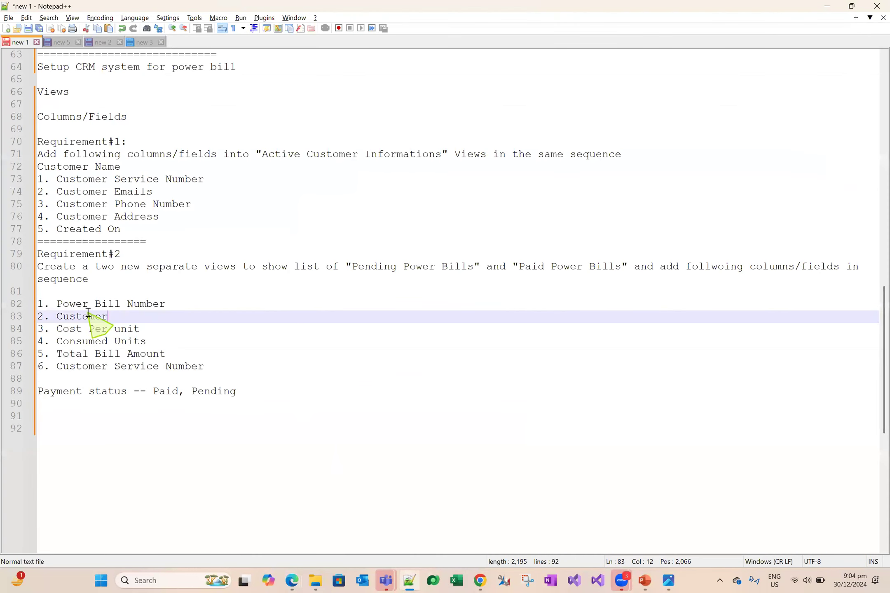
pyautogui.hotkey('alt', 'Tab')
pyautogui.click(174, 117)
pyautogui.click(831, 136)
pyautogui.click(173, 117)
pyautogui.click(229, 117)
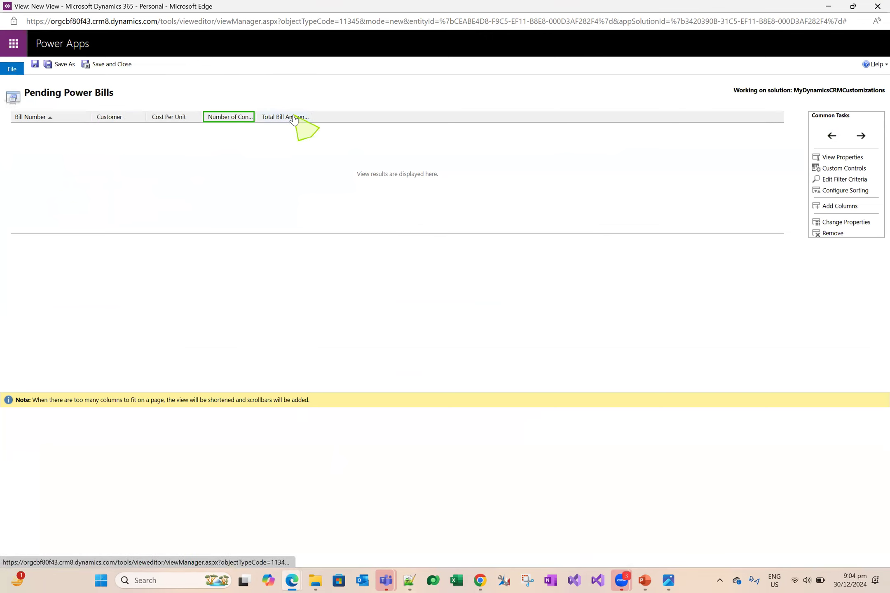
pyautogui.click(292, 118)
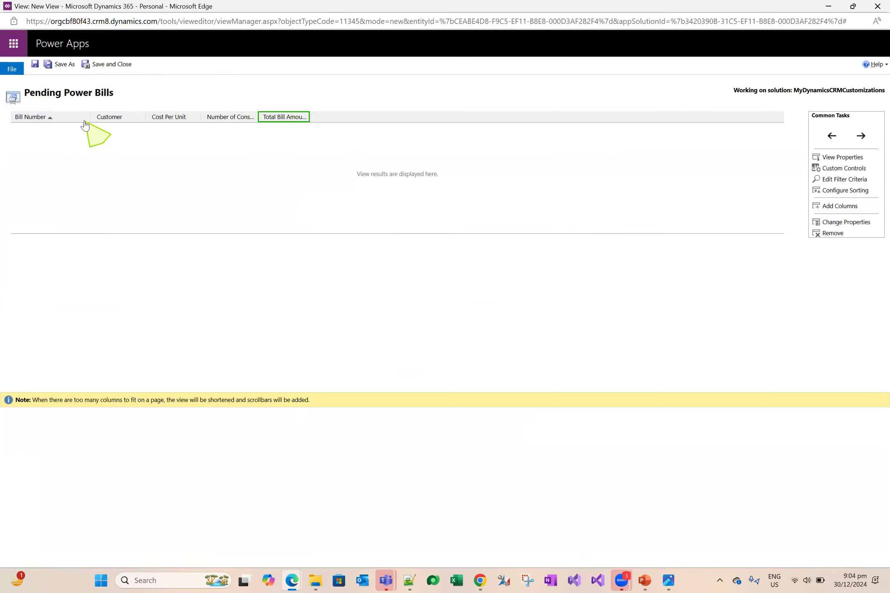
# - Widen Customer to 150px, Number of Consumed Units and Total Bill Amount to 125px, and save
pyautogui.doubleClick(127, 120)
pyautogui.click(483, 359)
pyautogui.click(505, 421)
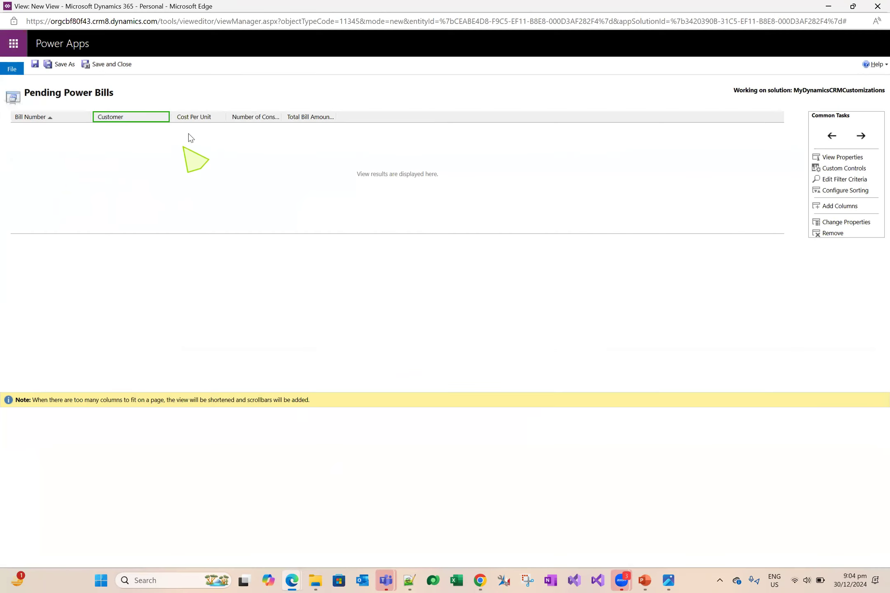
pyautogui.doubleClick(252, 118)
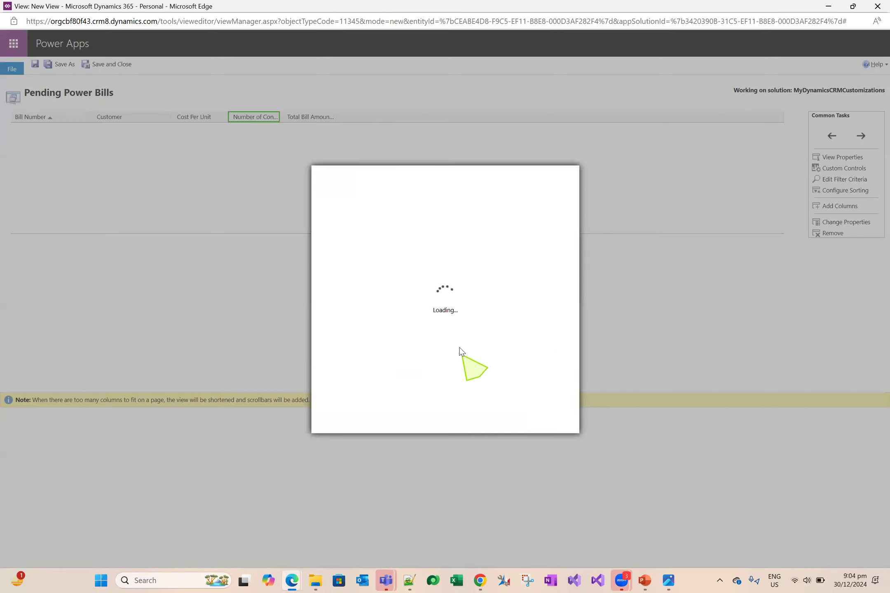
pyautogui.click(457, 359)
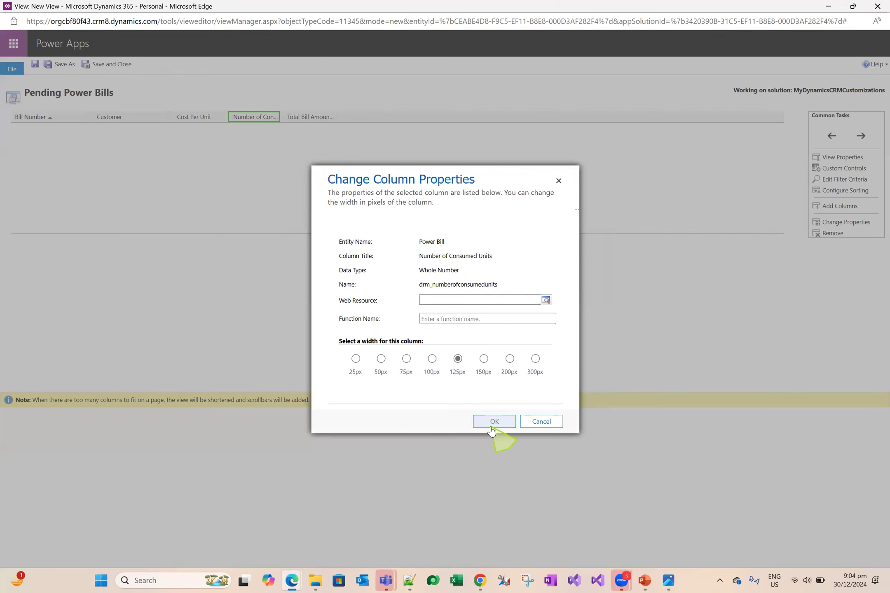
pyautogui.click(492, 422)
pyautogui.doubleClick(335, 119)
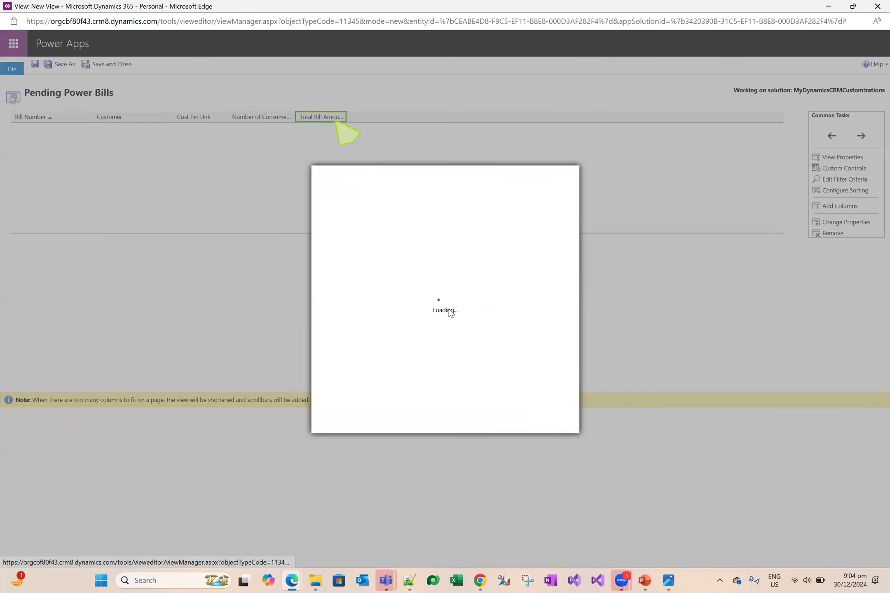
pyautogui.click(457, 358)
pyautogui.click(493, 422)
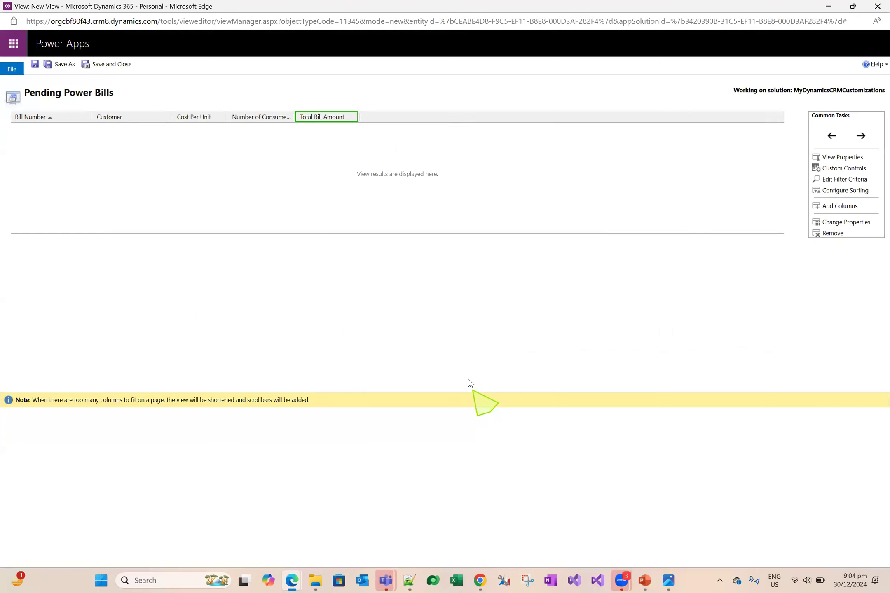
pyautogui.click(34, 66)
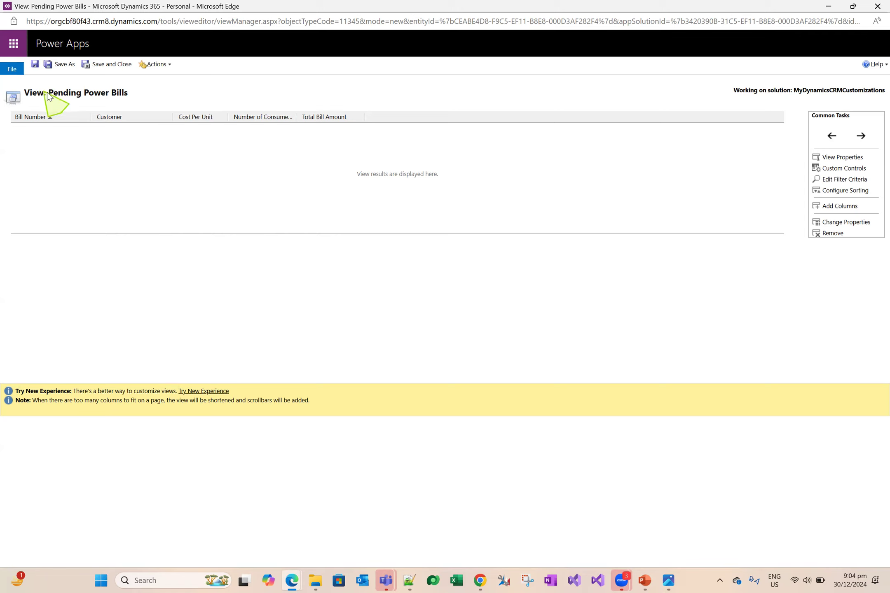
# - Open Edit Filter Criteria for the saved Pending Power Bills view
pyautogui.moveTo(44, 92); pyautogui.dragTo(142, 96)
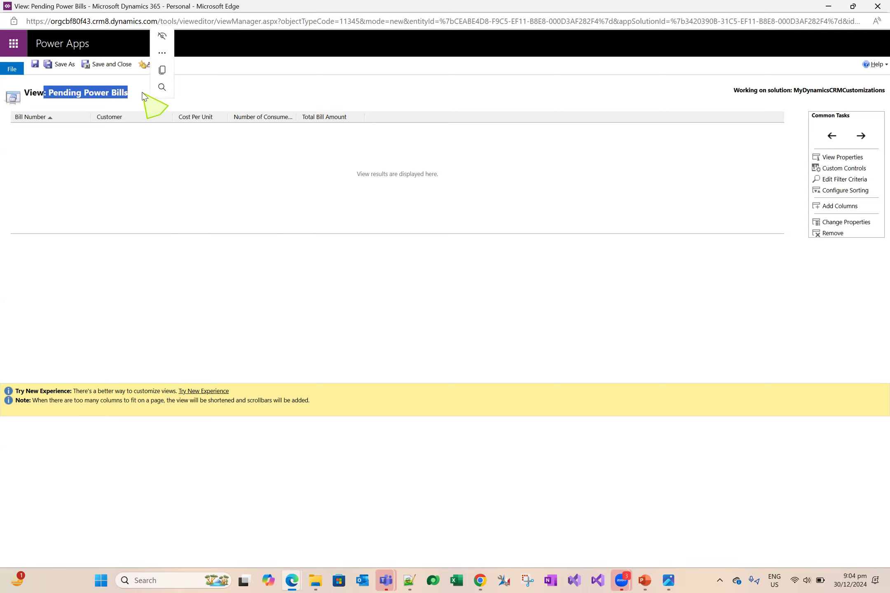
pyautogui.click(108, 101)
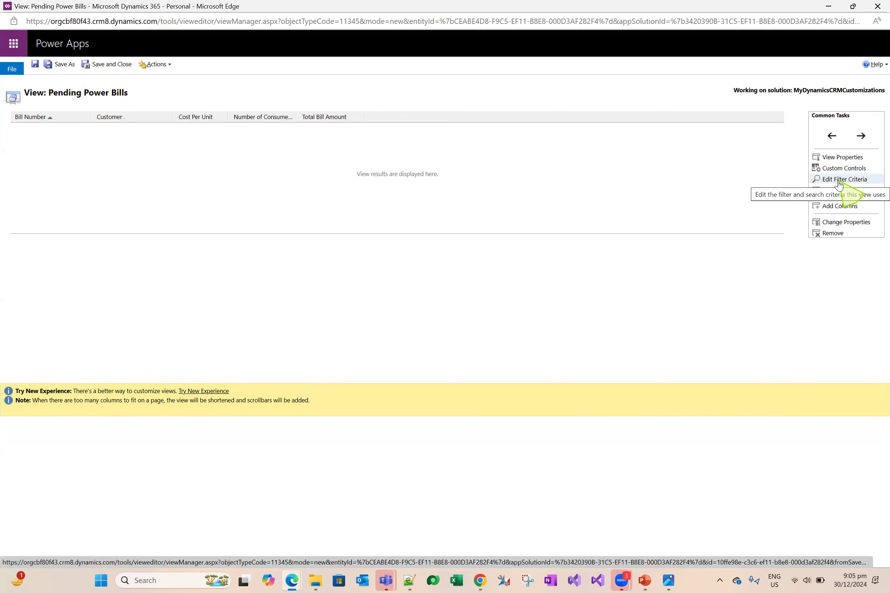
pyautogui.click(838, 185)
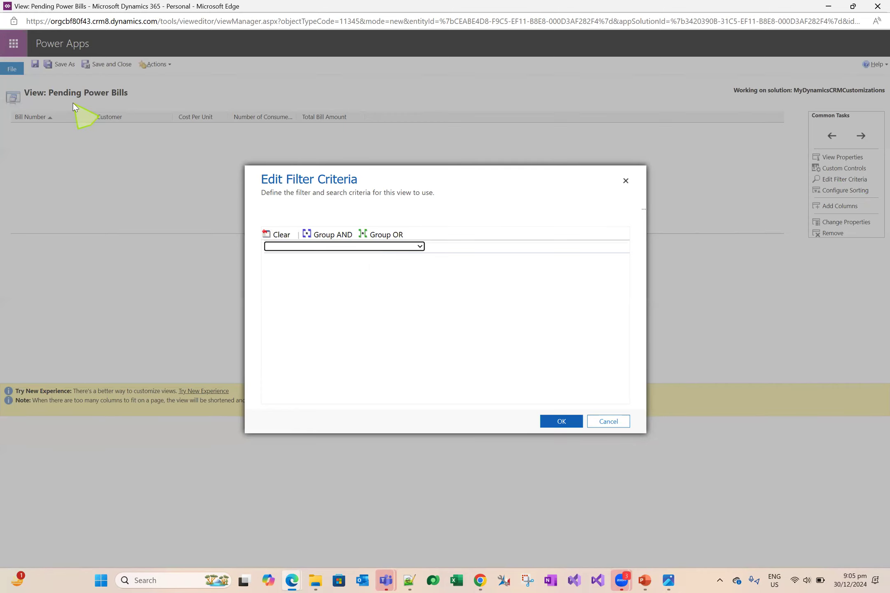
# - Add a Payment Status equals Pending filter condition and save the view
pyautogui.click(413, 249)
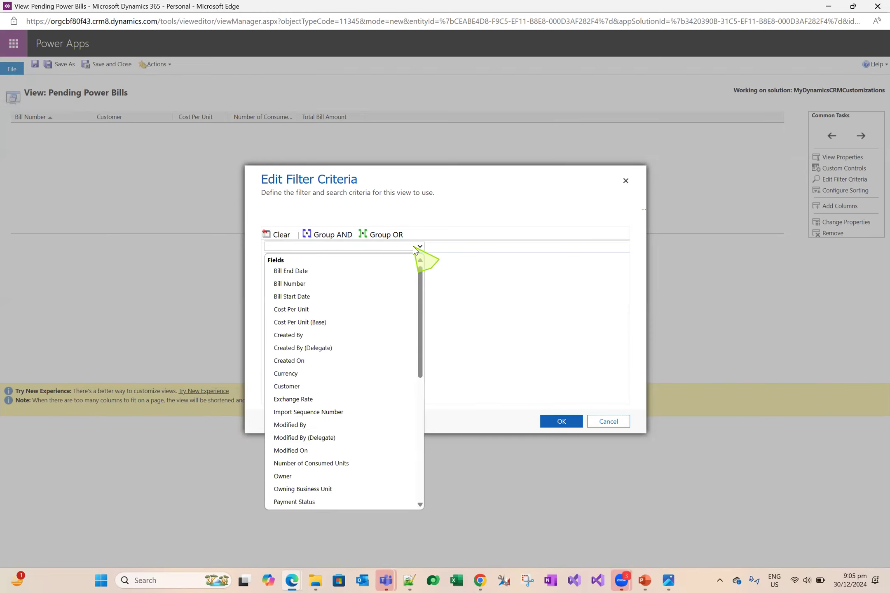
pyautogui.press('p')
pyautogui.press('Return')
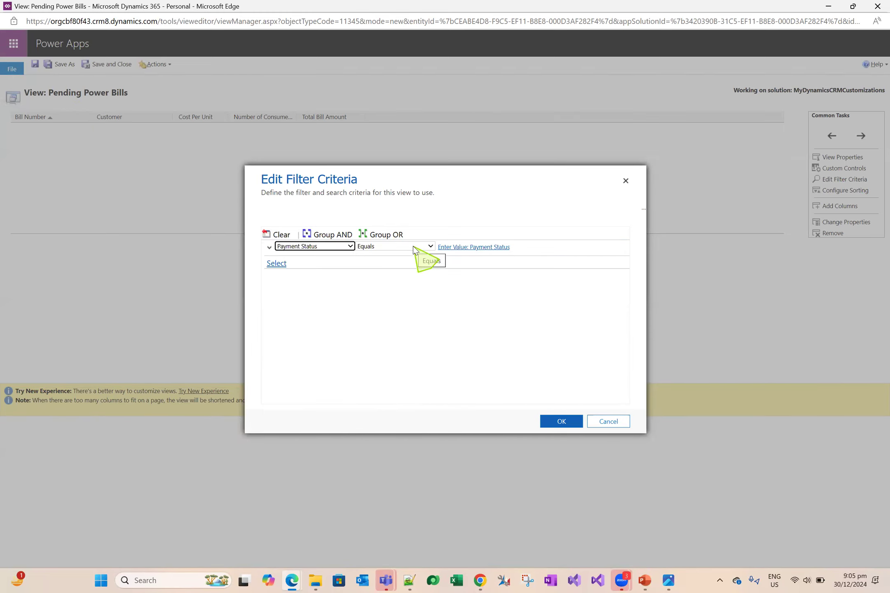
pyautogui.click(413, 247)
pyautogui.click(413, 247)
pyautogui.click(482, 250)
pyautogui.click(508, 249)
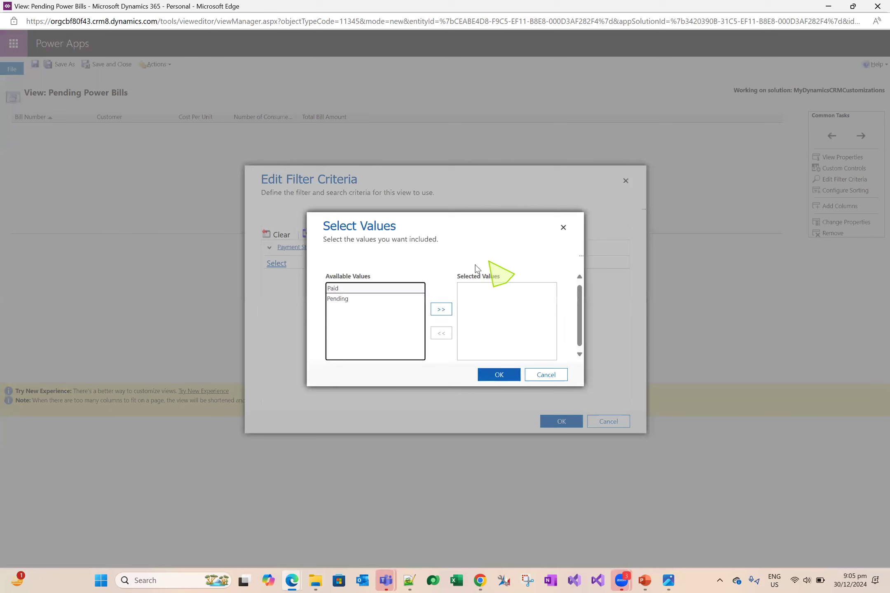
pyautogui.doubleClick(351, 303)
pyautogui.click(499, 374)
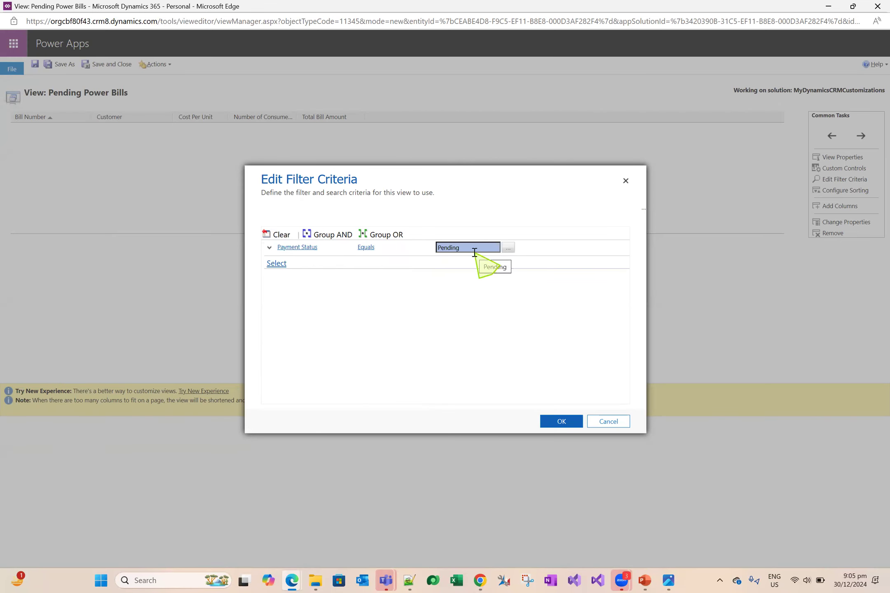
pyautogui.click(561, 425)
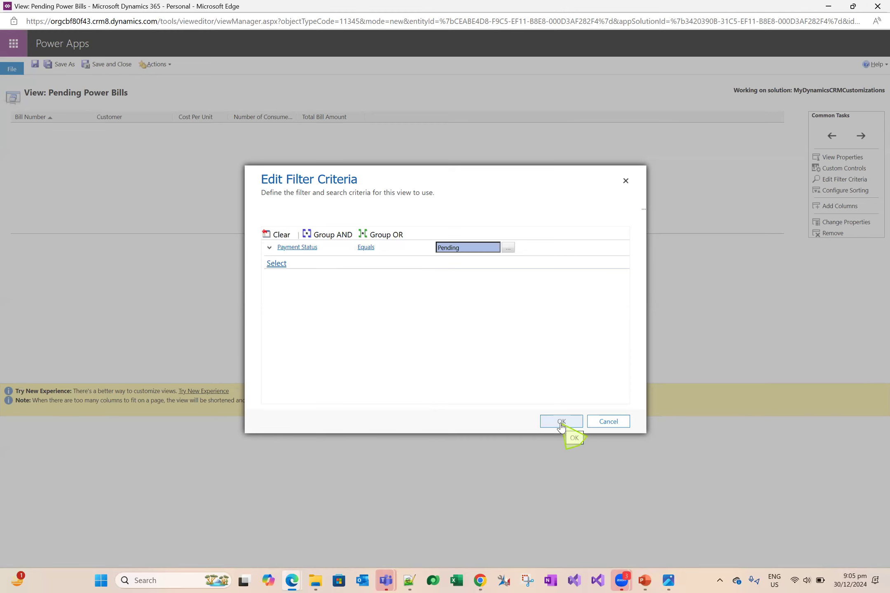
pyautogui.click(561, 425)
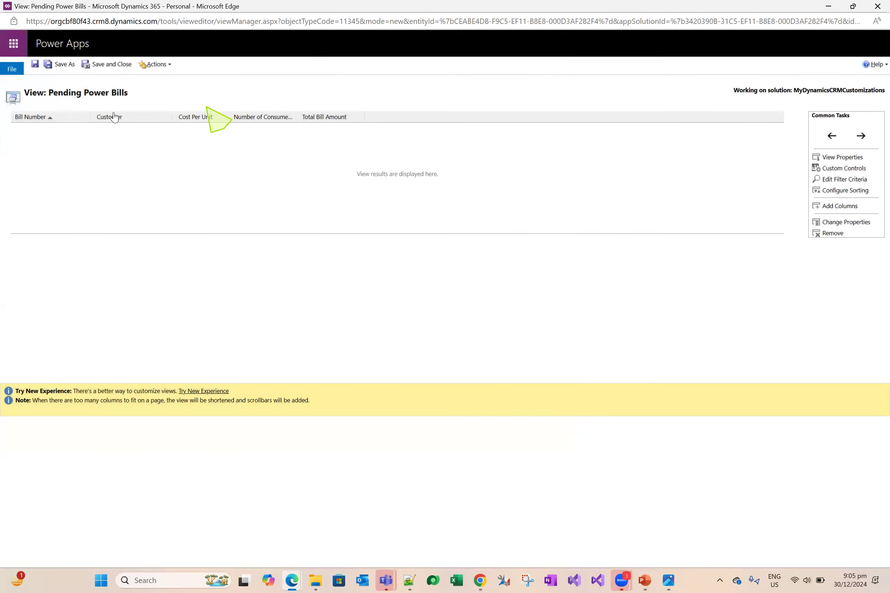
pyautogui.click(34, 67)
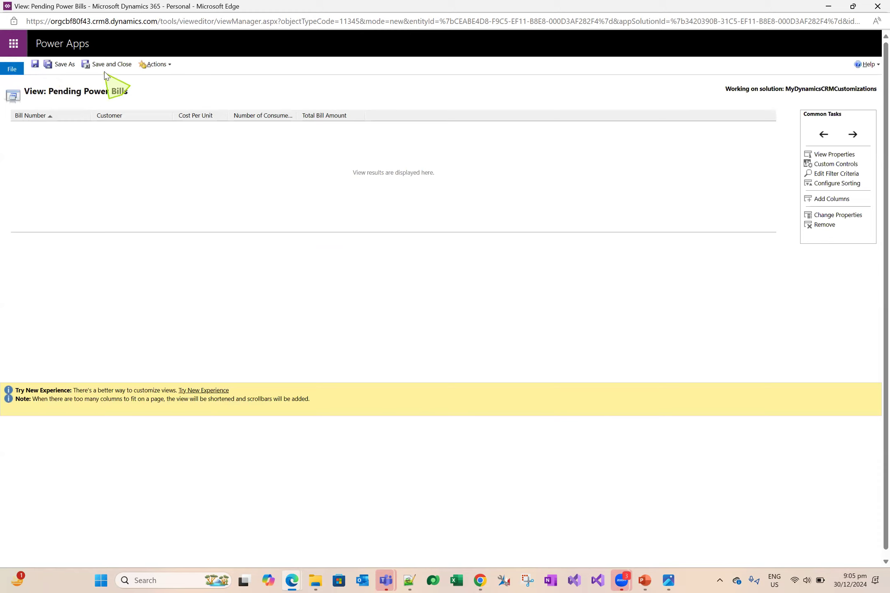
# - Save and close the editor, then reopen Pending Power Bills from the solution's Power Bill views list
pyautogui.click(114, 68)
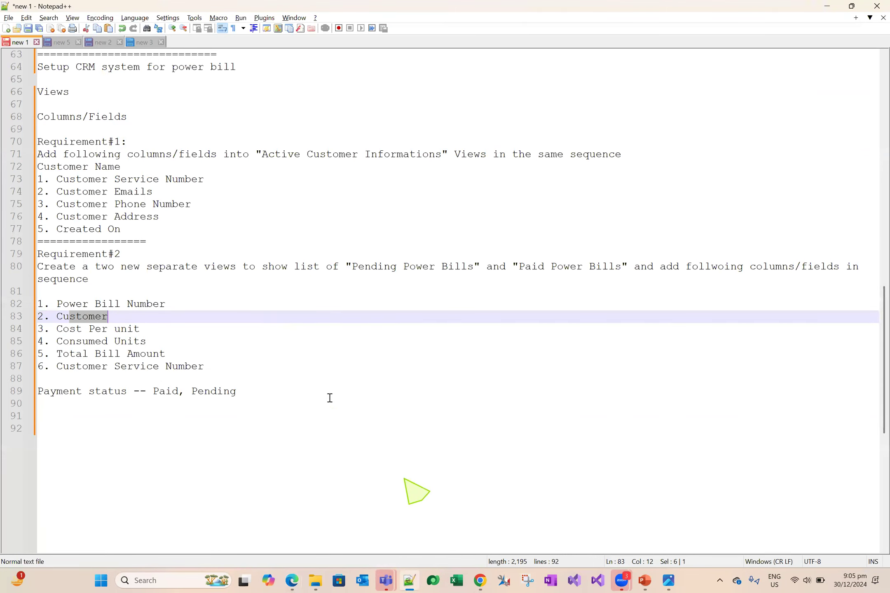
pyautogui.moveTo(292, 579)
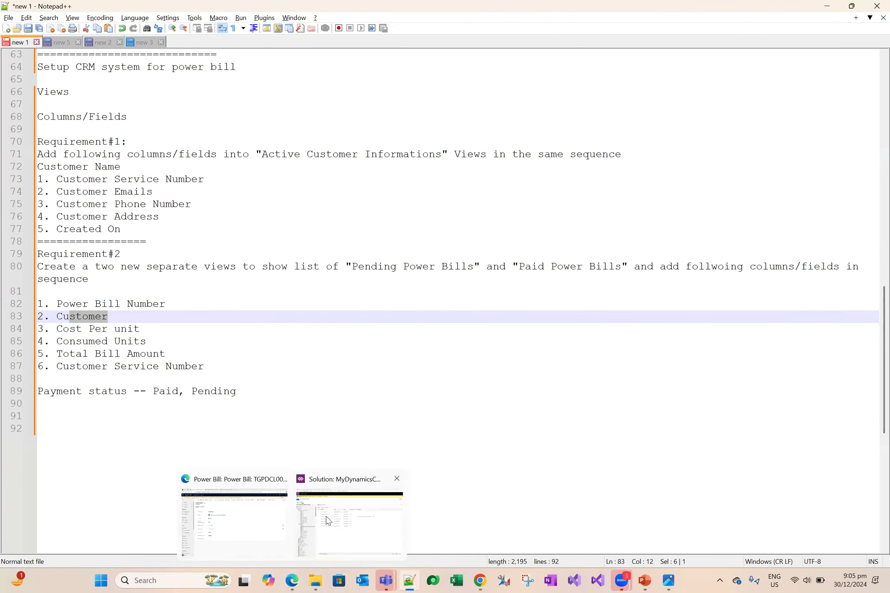
pyautogui.click(326, 517)
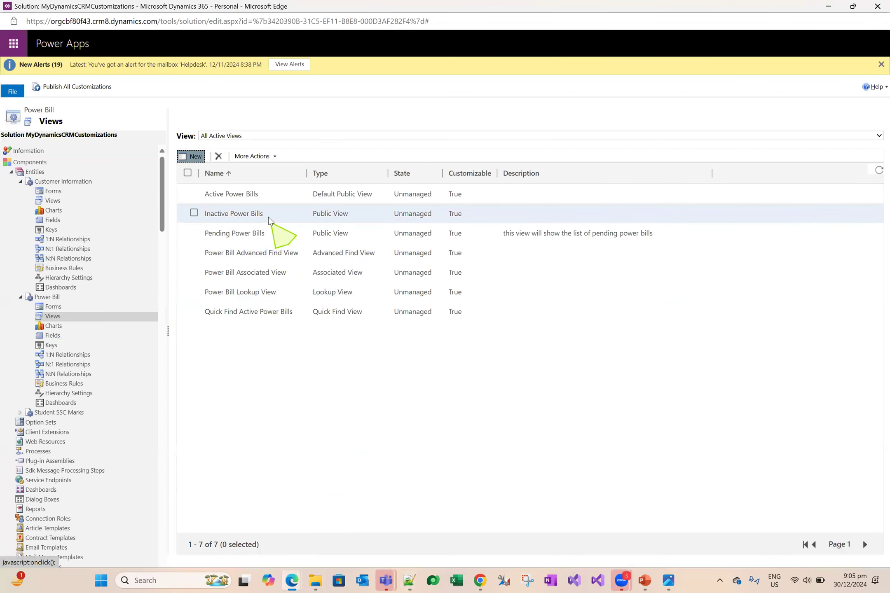
pyautogui.click(280, 231)
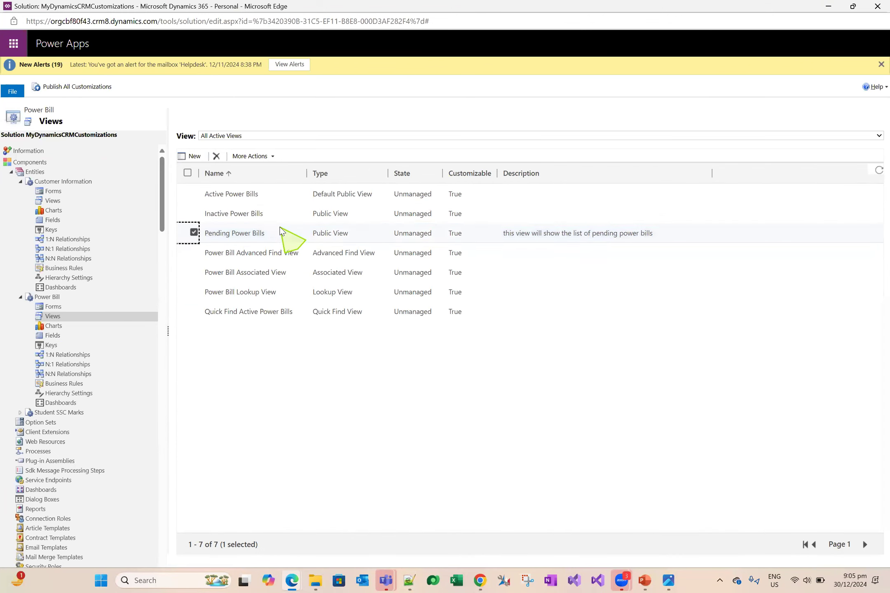
pyautogui.doubleClick(280, 232)
# - Maximize the view editor and check the Payment Status equals Pending filter without changing it
pyautogui.click(623, 145)
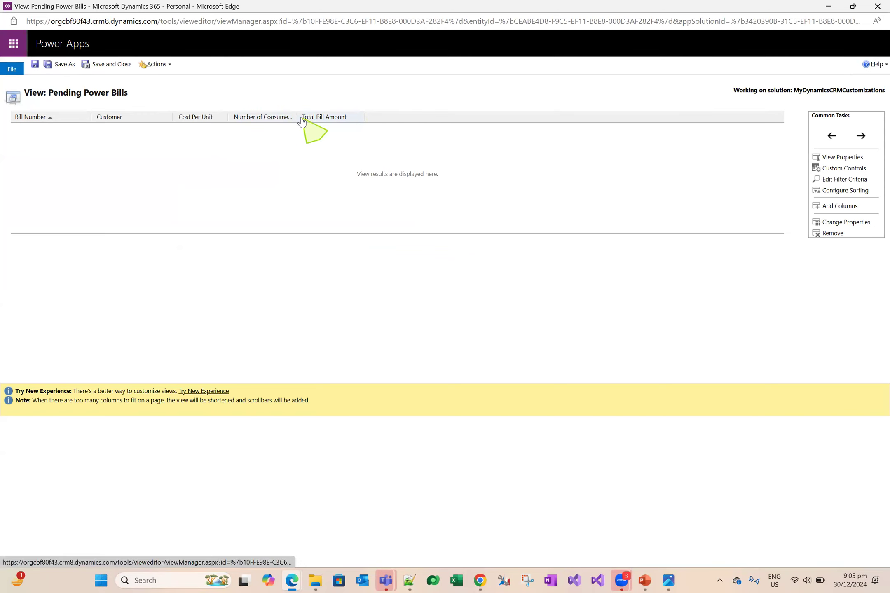
pyautogui.click(843, 179)
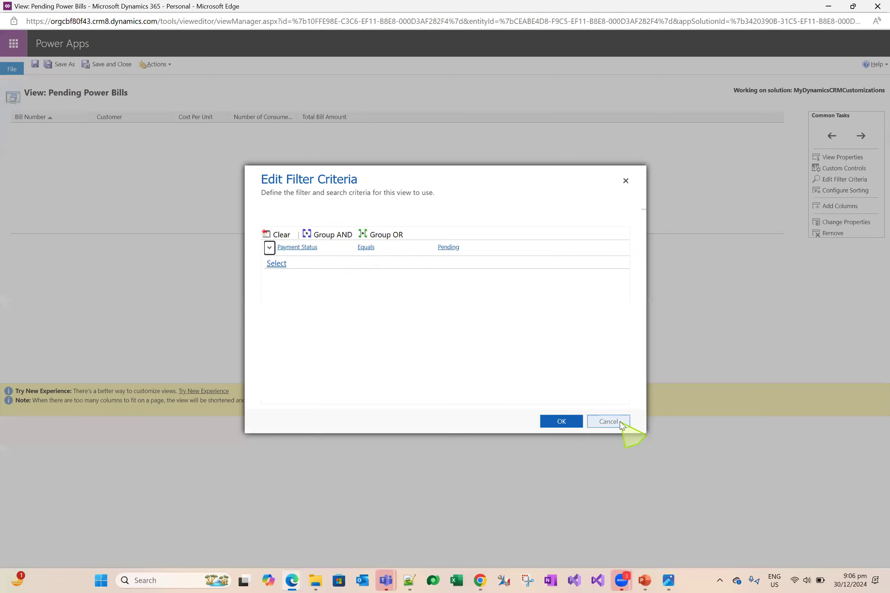
pyautogui.click(608, 421)
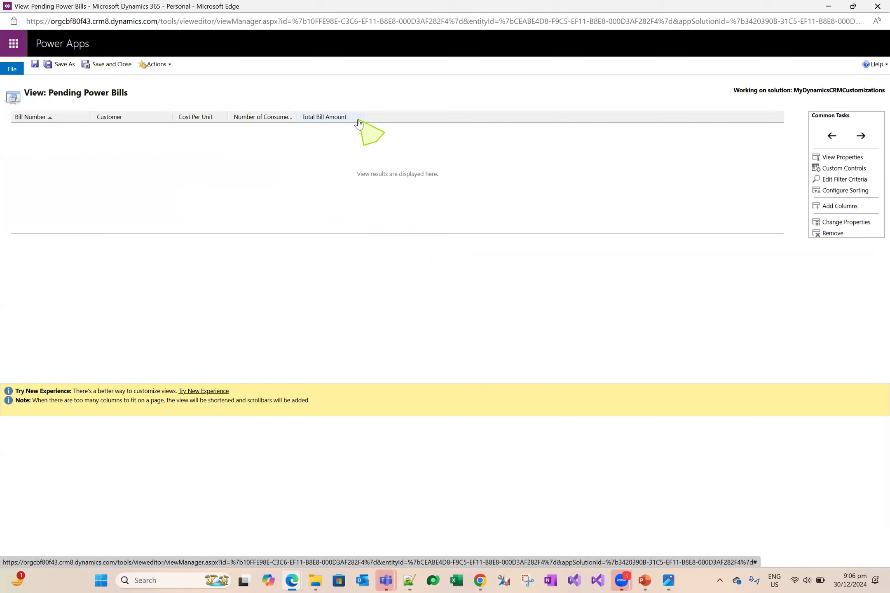
pyautogui.click(845, 190)
pyautogui.click(609, 421)
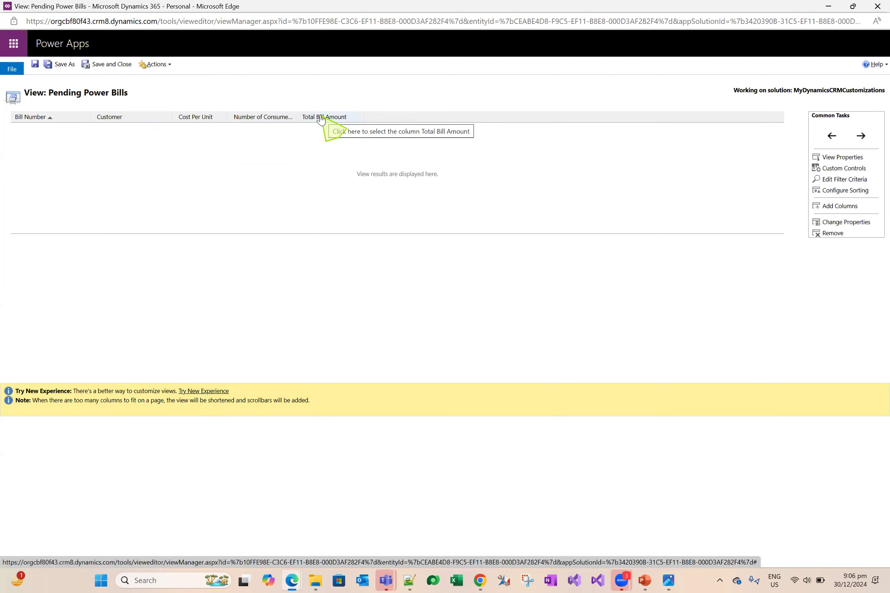
pyautogui.moveTo(43, 92); pyautogui.dragTo(137, 94)
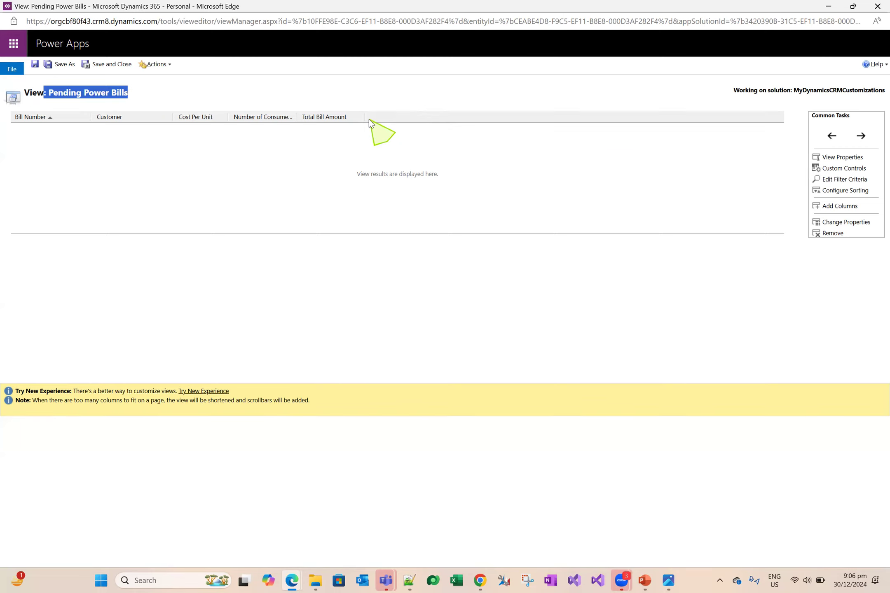
pyautogui.click(53, 92)
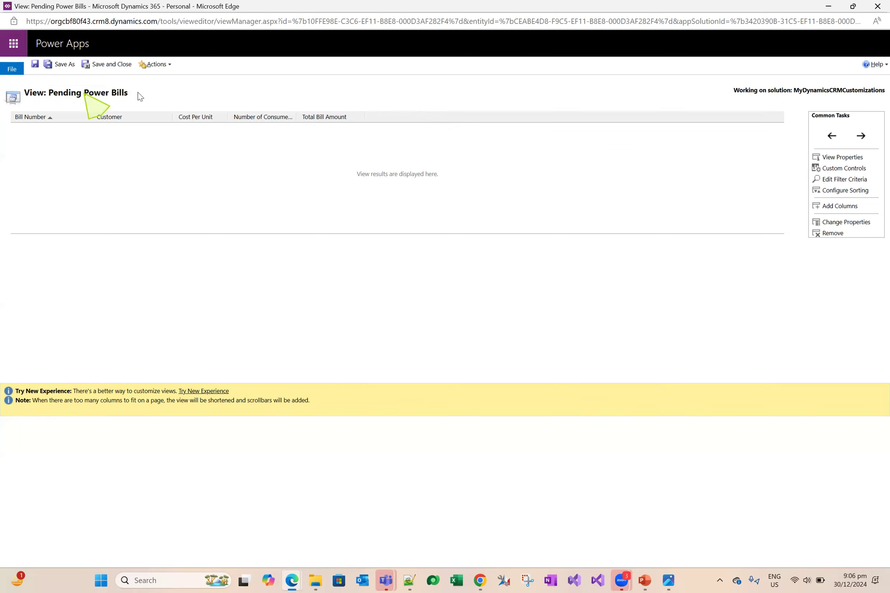
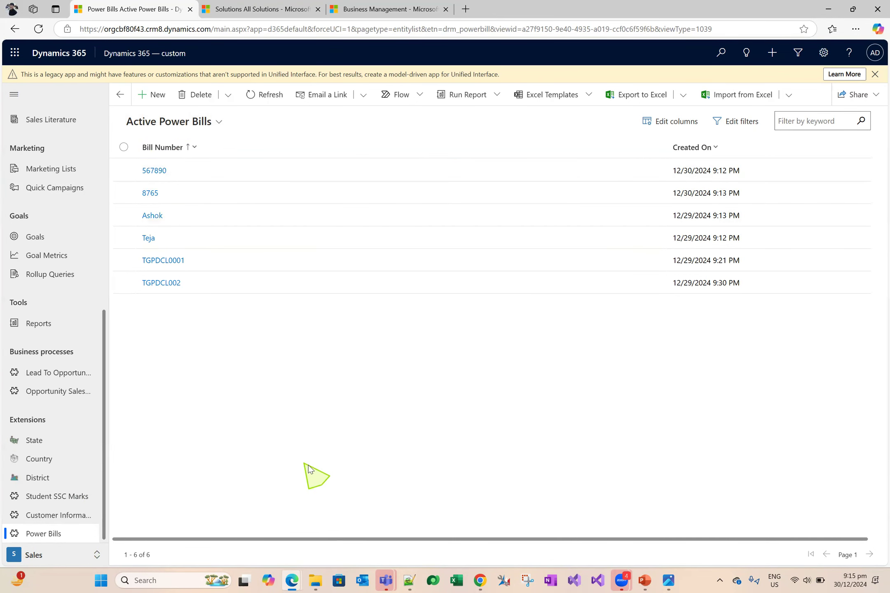
# - Switch from the Active Power Bills list to the Notepad++ requirements notes
pyautogui.click(409, 581)
# - Add the notes 'How to apply sorting on the view' and 'how to set a view as default'
pyautogui.click(379, 412)
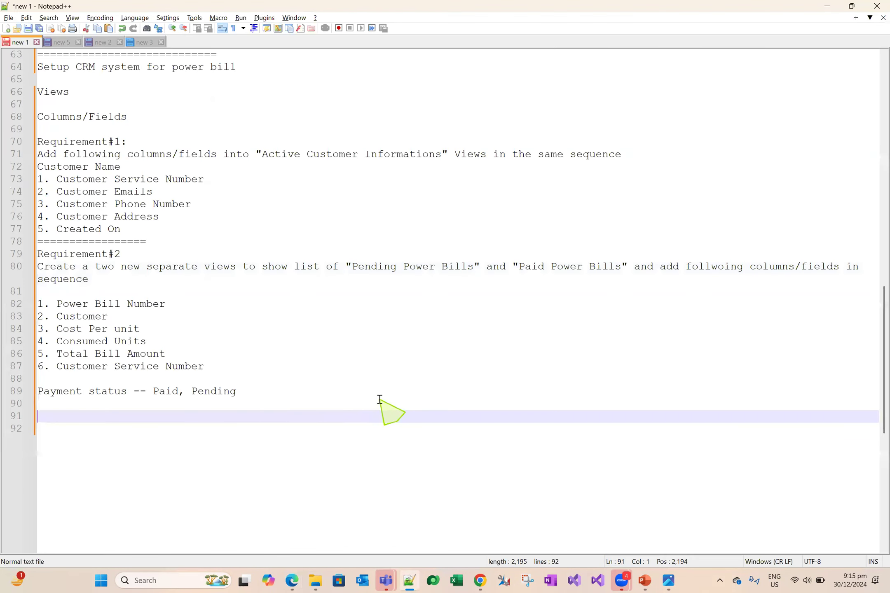
pyautogui.press('Return')
pyautogui.press('Return')
pyautogui.press('Up')
pyautogui.write('How to apply sorting on the view')
pyautogui.press('Return')
pyautogui.write('how to set a view as default')
# - Select the sorting note and return to the Power Apps solution window
pyautogui.moveTo(244, 429); pyautogui.dragTo(37, 428)
pyautogui.moveTo(292, 579)
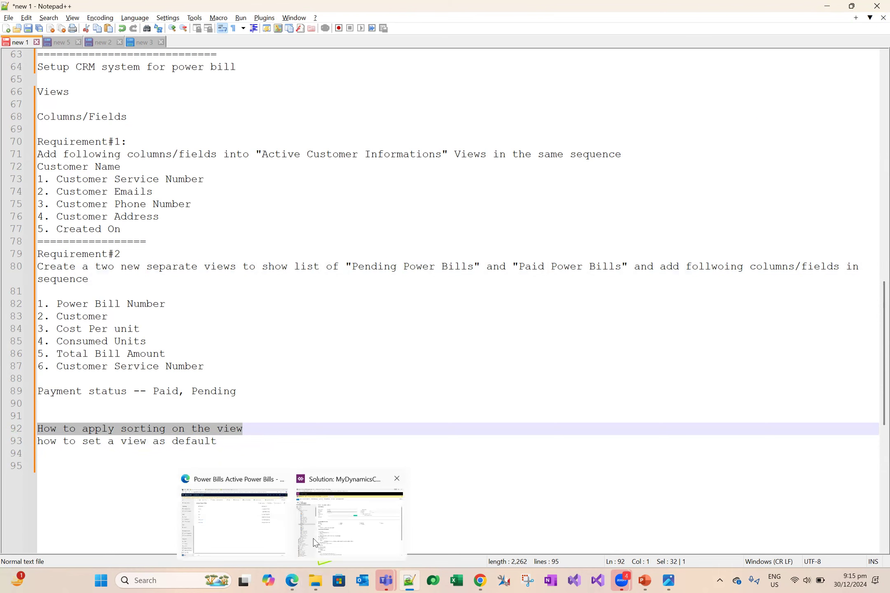
pyautogui.click(327, 525)
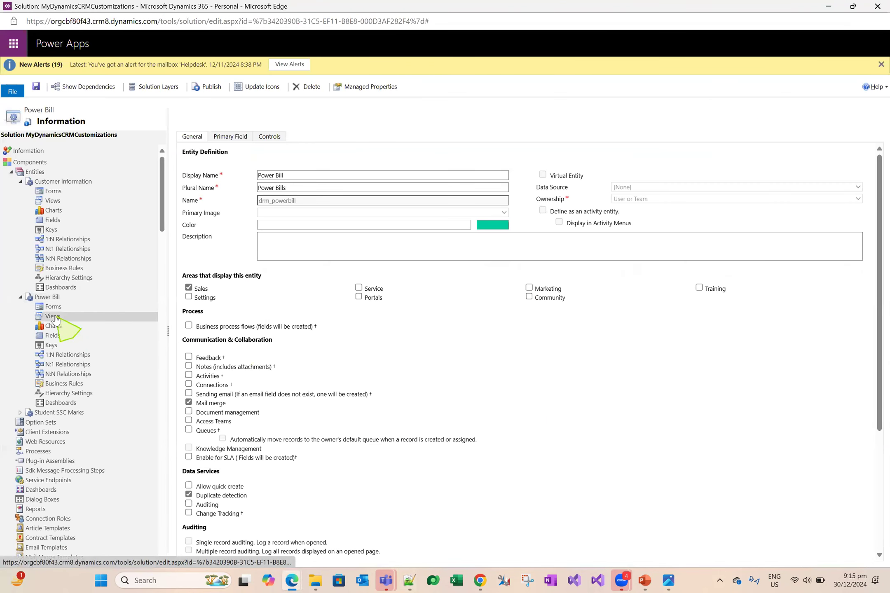
# - In the Power Bill views list, set Pending Power Bills as the Default Public View
pyautogui.click(55, 319)
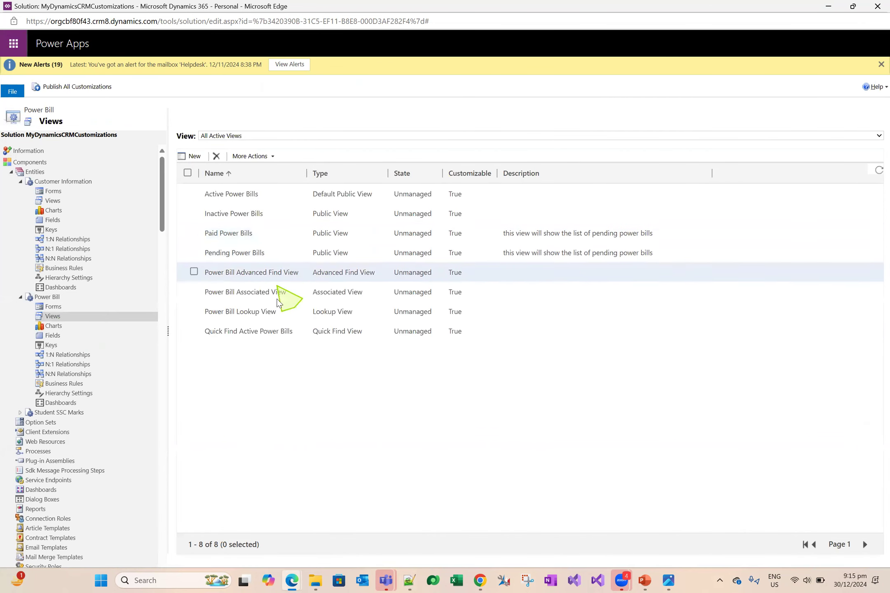
pyautogui.click(289, 252)
pyautogui.click(253, 157)
pyautogui.click(256, 202)
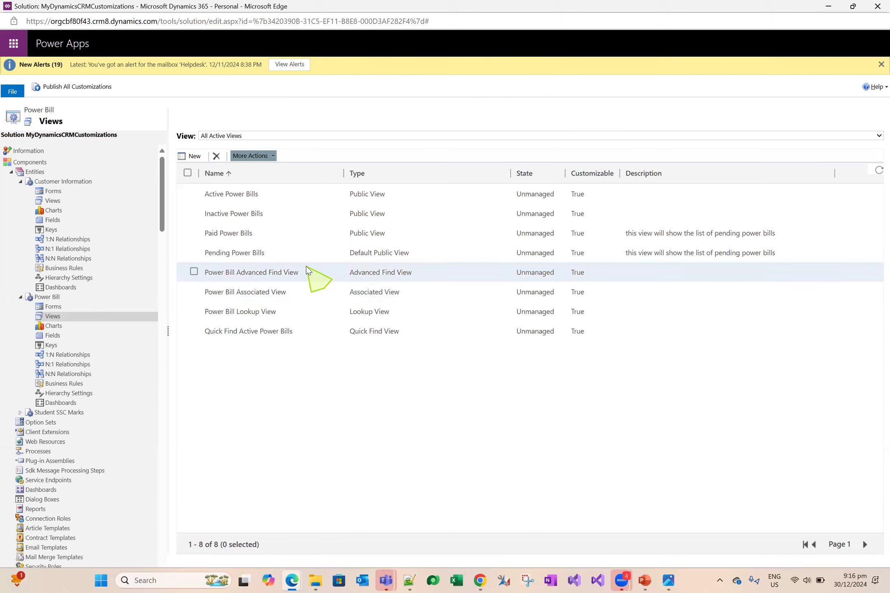
pyautogui.click(308, 256)
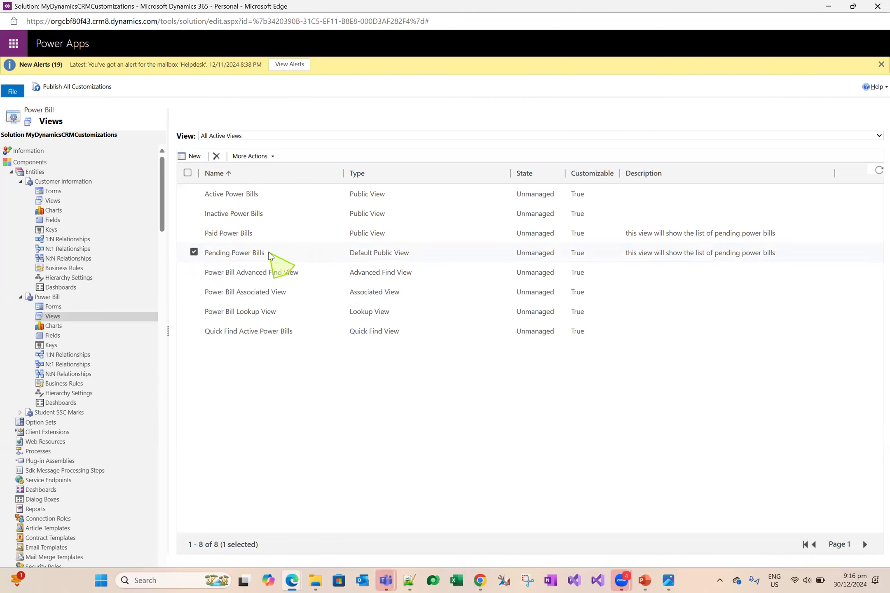
# - Sort the Pending Power Bills view by Created On, descending, then save and close it
pyautogui.doubleClick(315, 255)
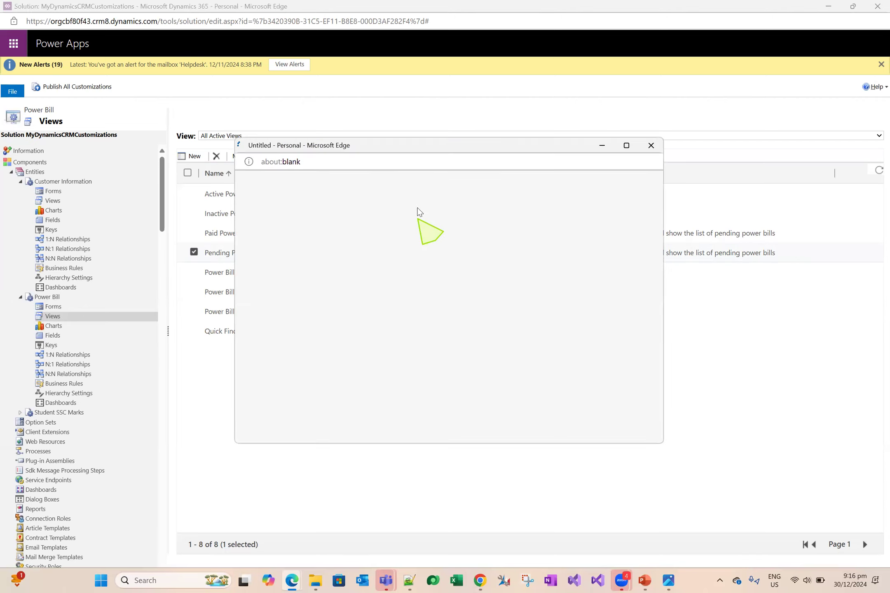
pyautogui.click(627, 145)
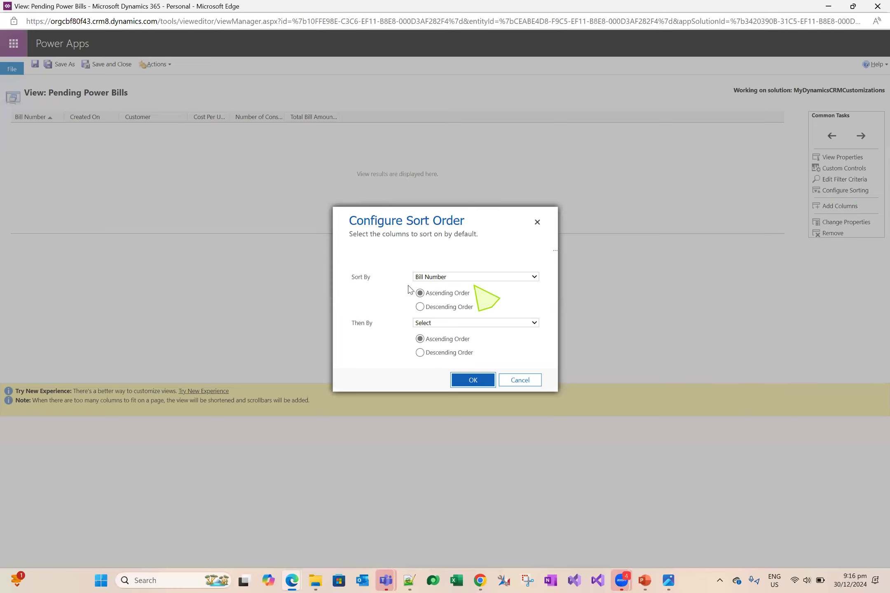
pyautogui.click(487, 277)
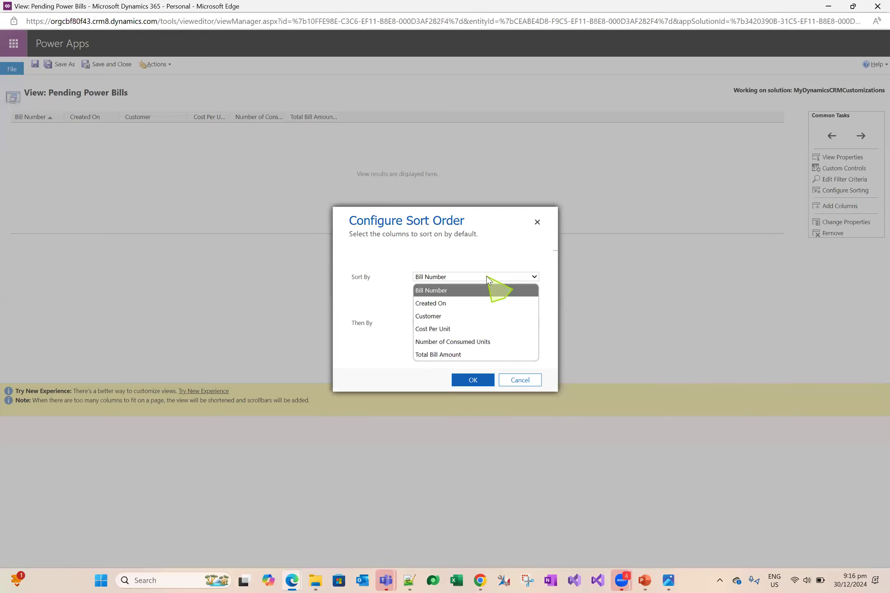
pyautogui.click(450, 306)
pyautogui.click(440, 311)
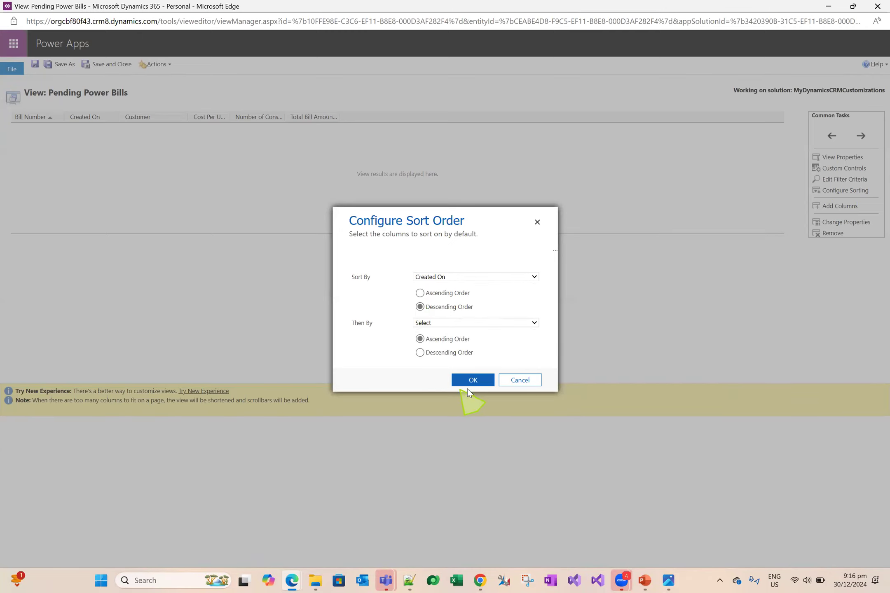
pyautogui.click(473, 380)
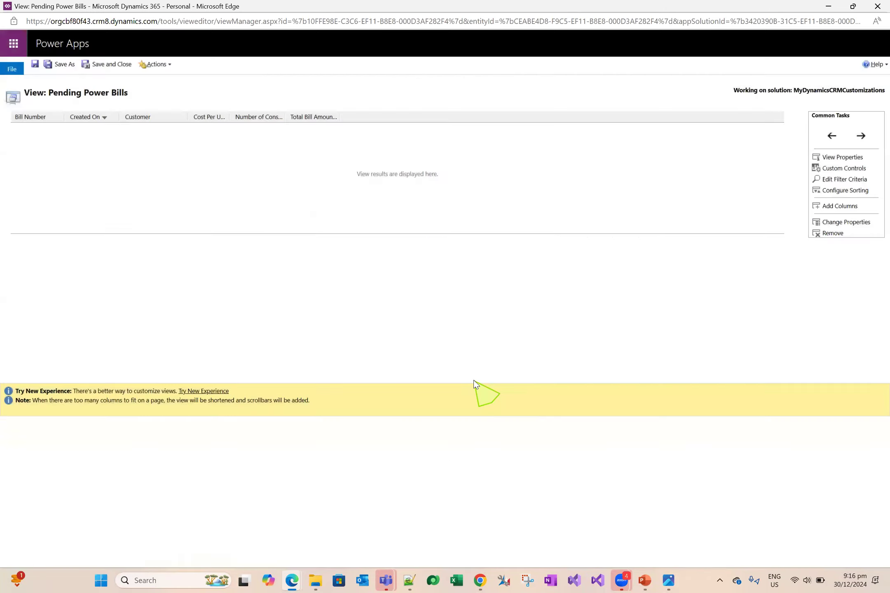
pyautogui.click(101, 65)
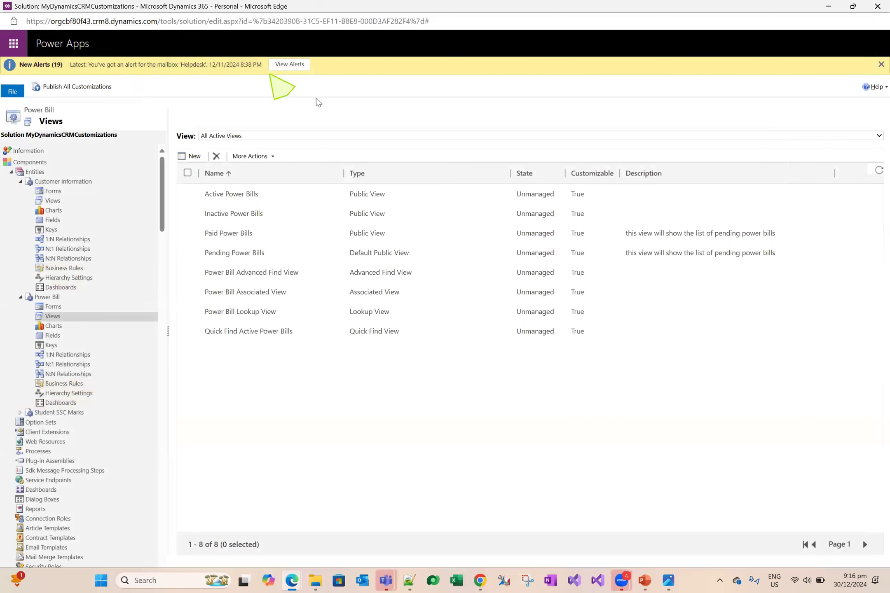
pyautogui.click(193, 253)
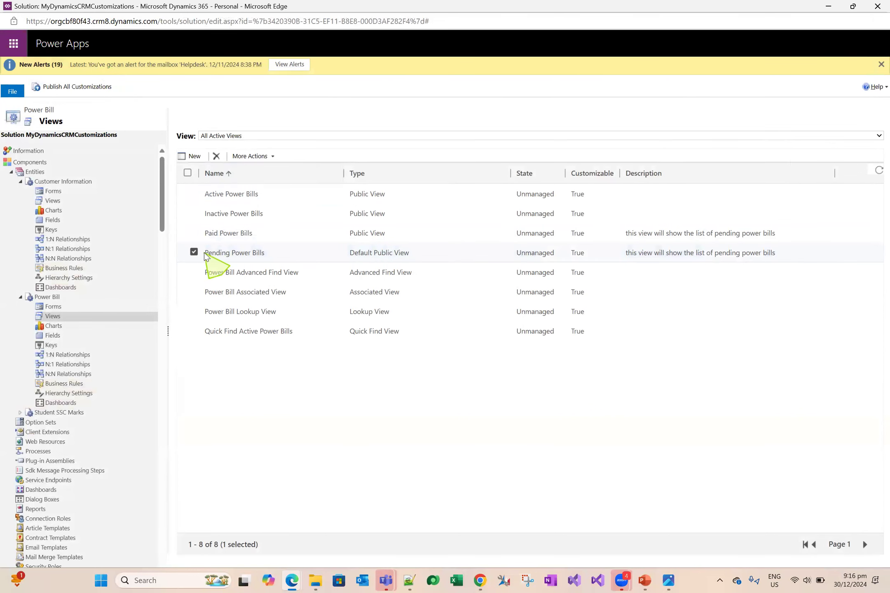
pyautogui.doubleClick(287, 255)
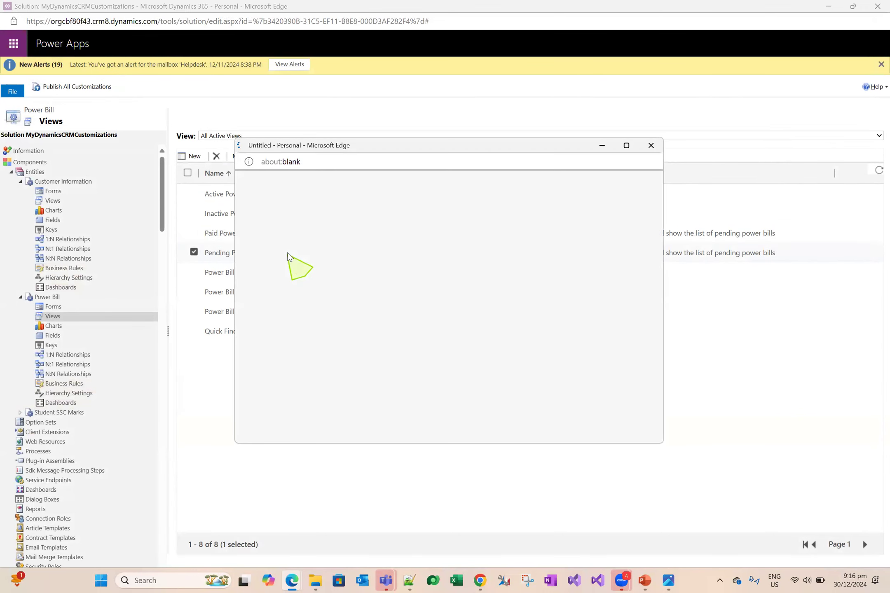
pyautogui.click(625, 147)
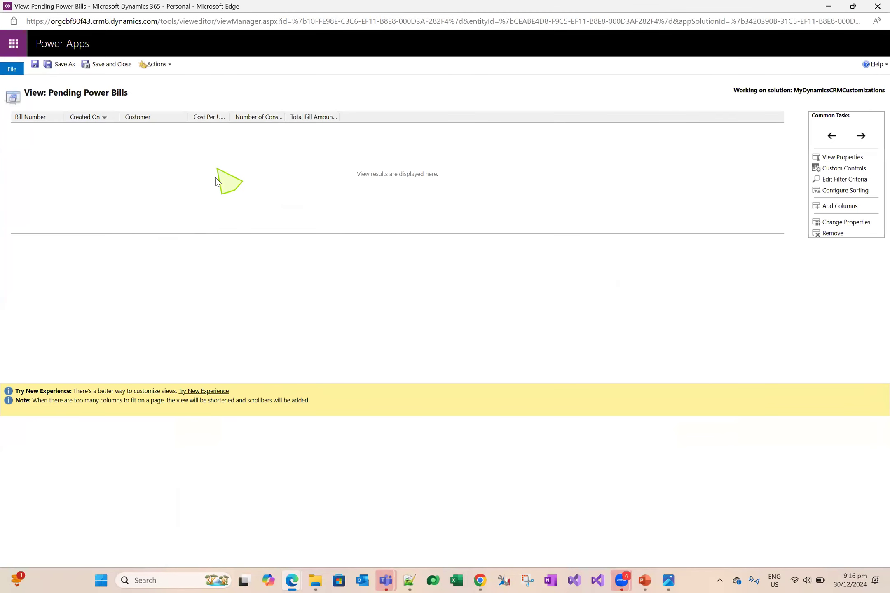
pyautogui.click(845, 161)
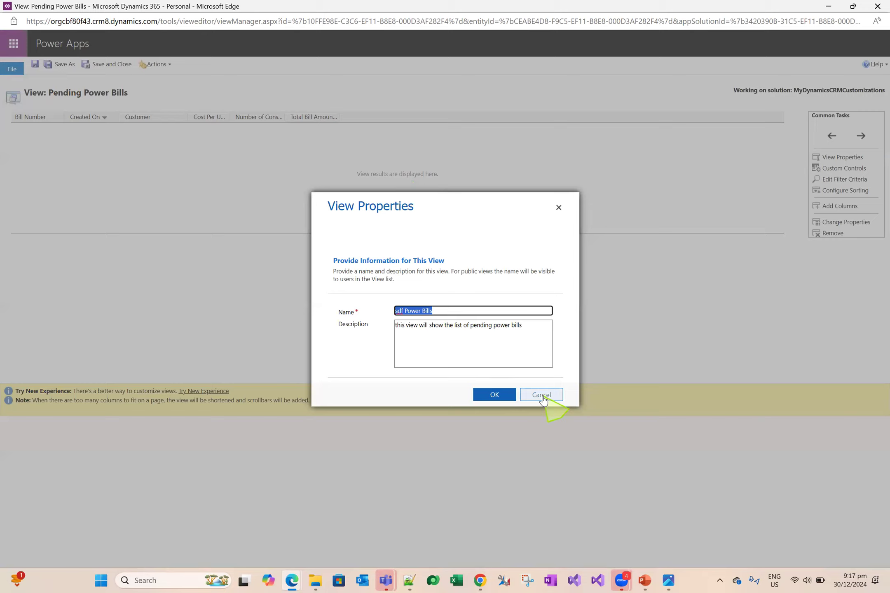
pyautogui.click(546, 396)
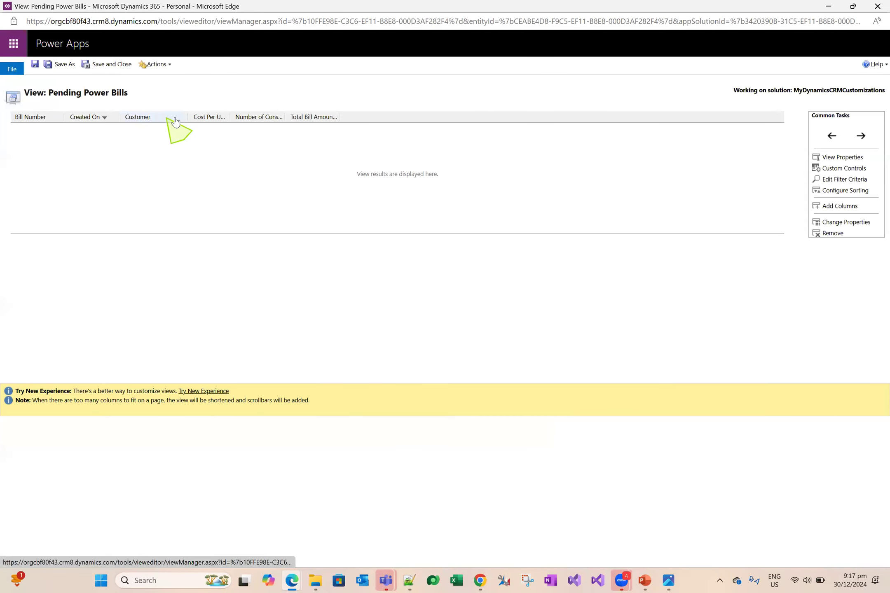
pyautogui.click(316, 122)
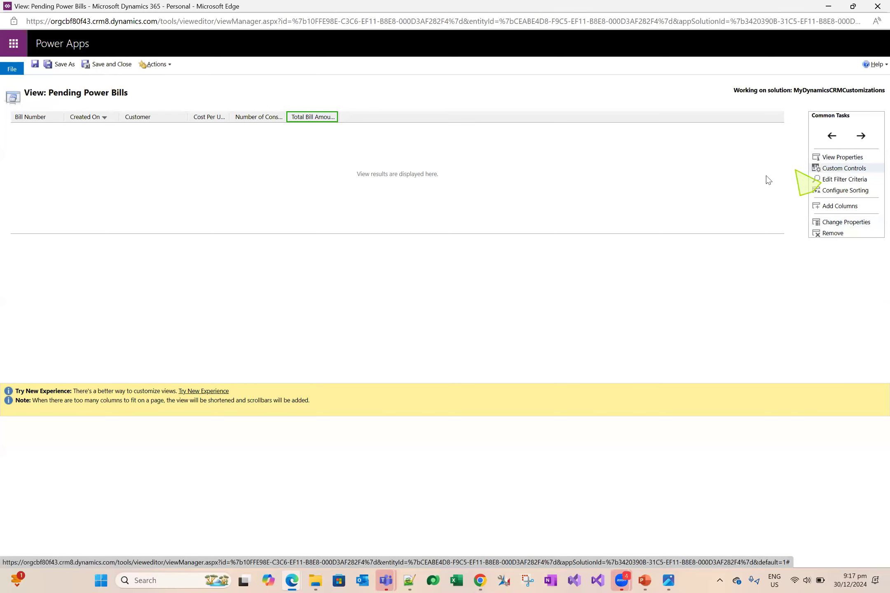
pyautogui.click(110, 66)
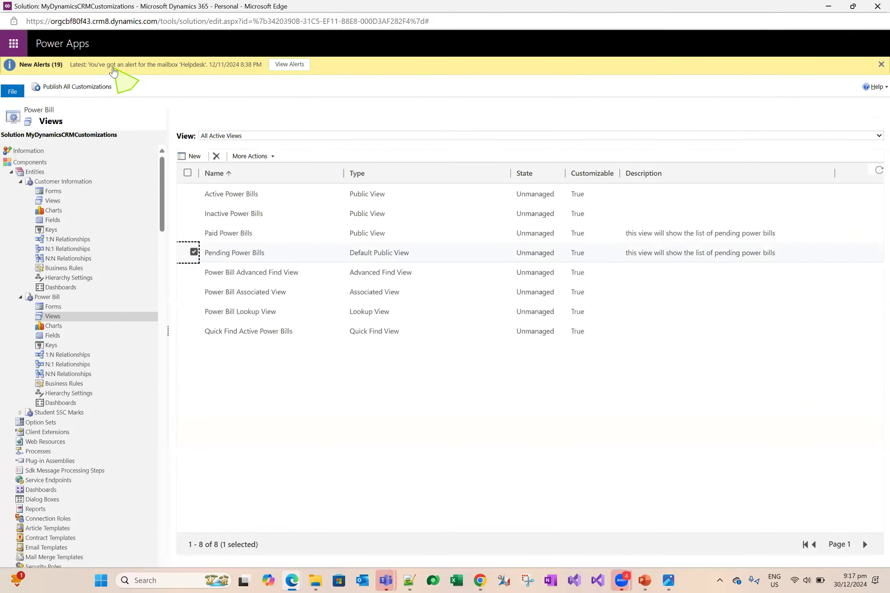
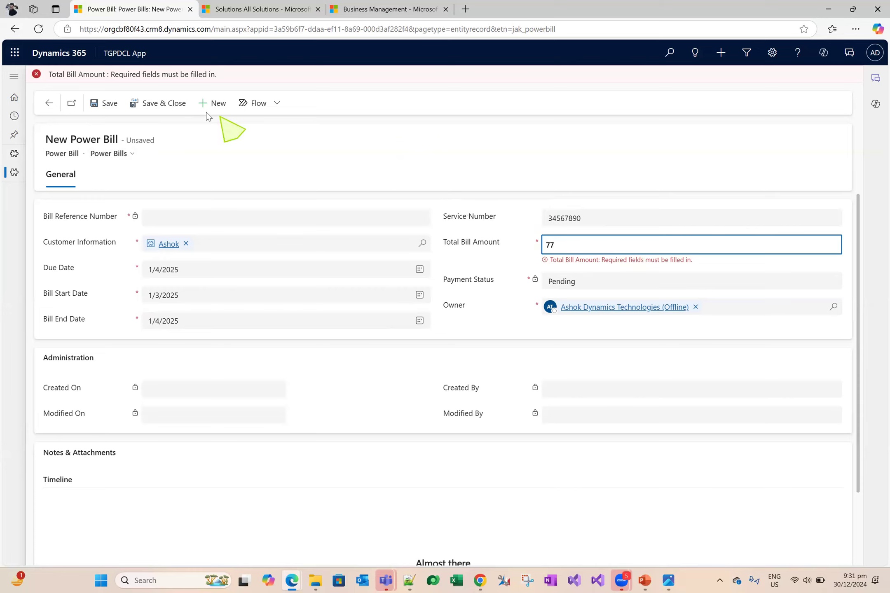
# - Save the new Power Bill with a Total Bill Amount of 77, then bring up the app list
pyautogui.click(108, 105)
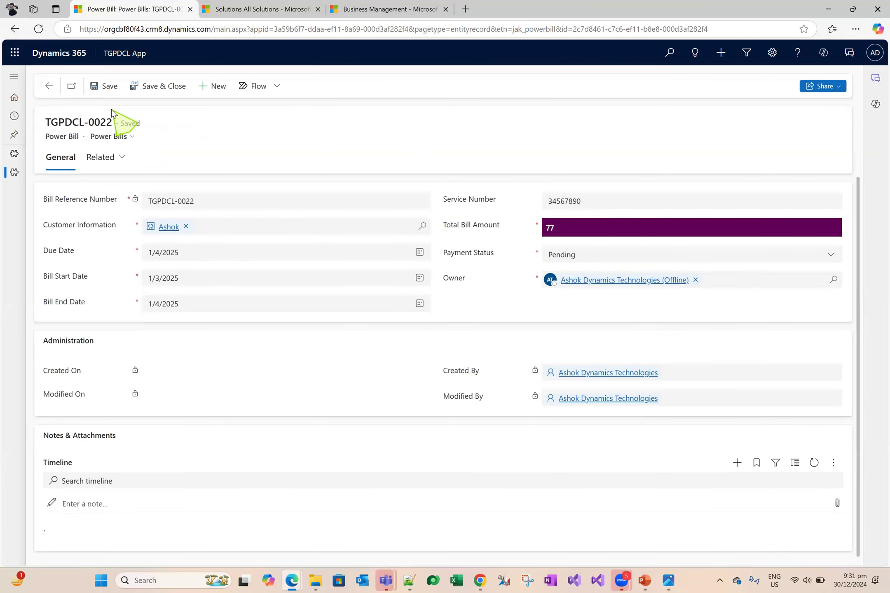
pyautogui.click(124, 54)
# - In the APEPDCL app, start a new record from the not in use Power Bills list
pyautogui.click(258, 222)
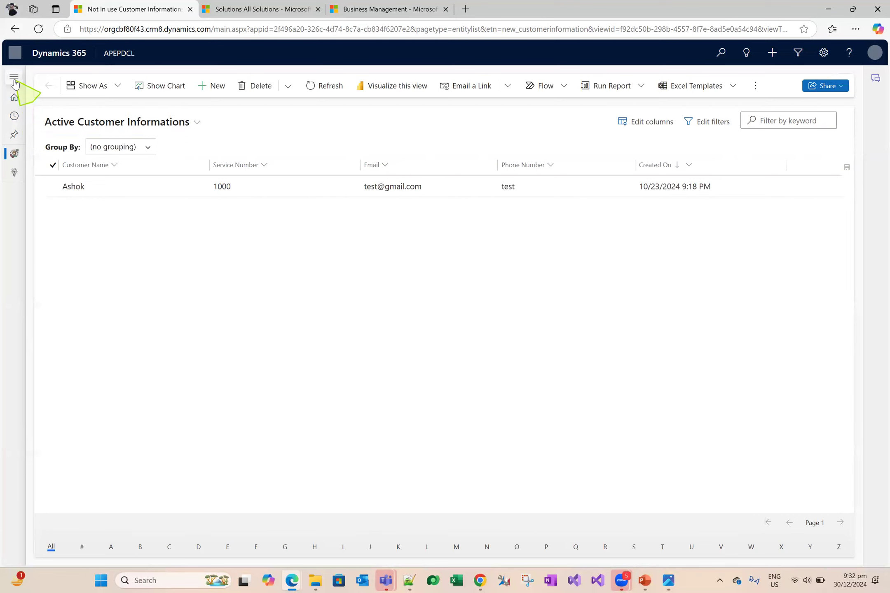
pyautogui.click(14, 78)
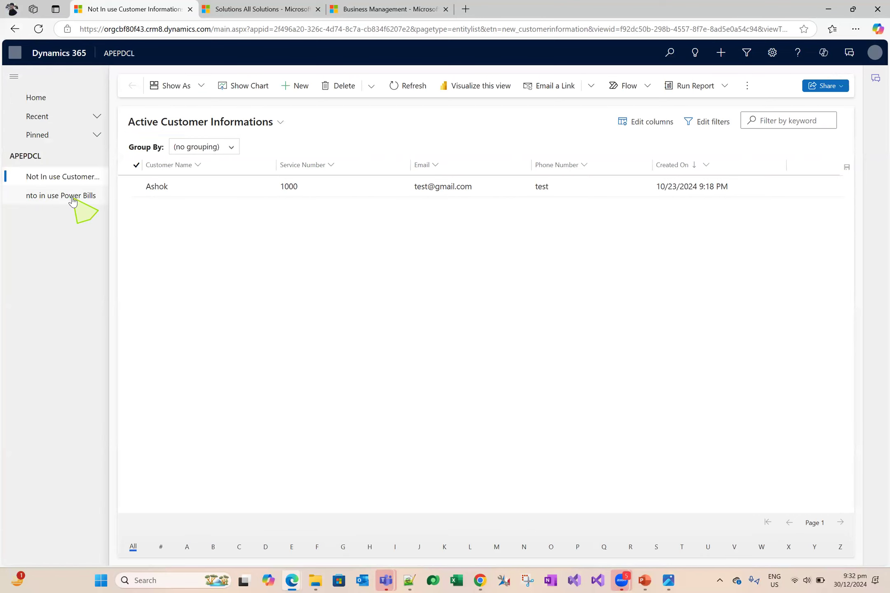
pyautogui.click(73, 199)
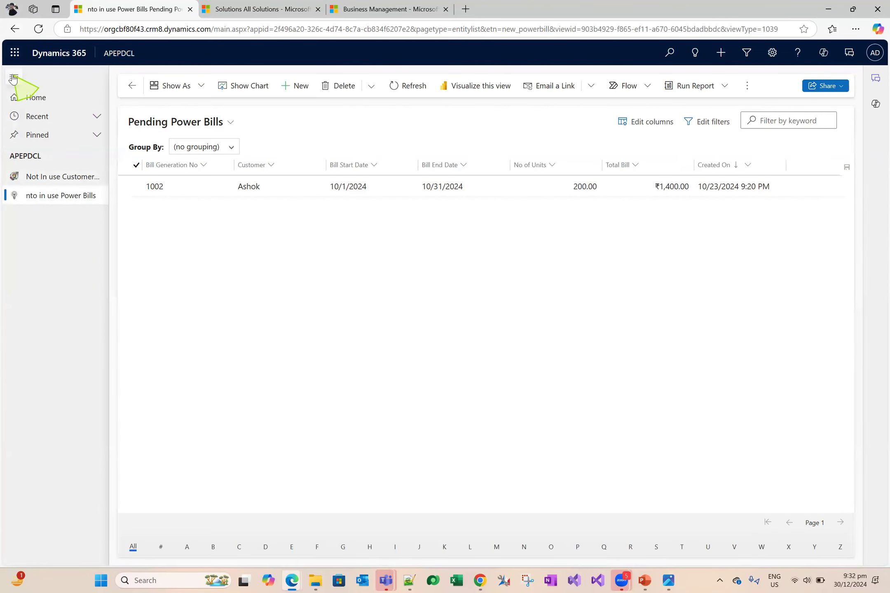
pyautogui.click(13, 78)
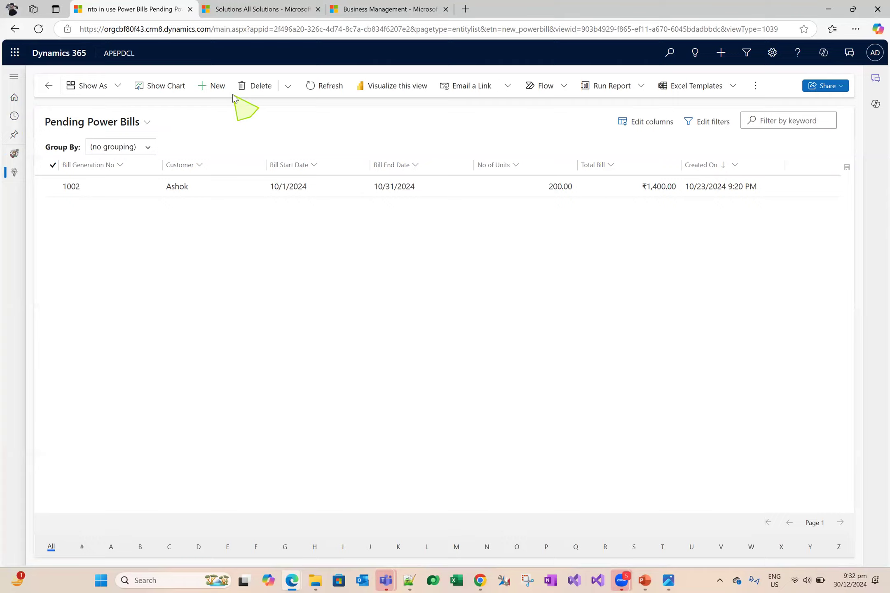
pyautogui.click(218, 86)
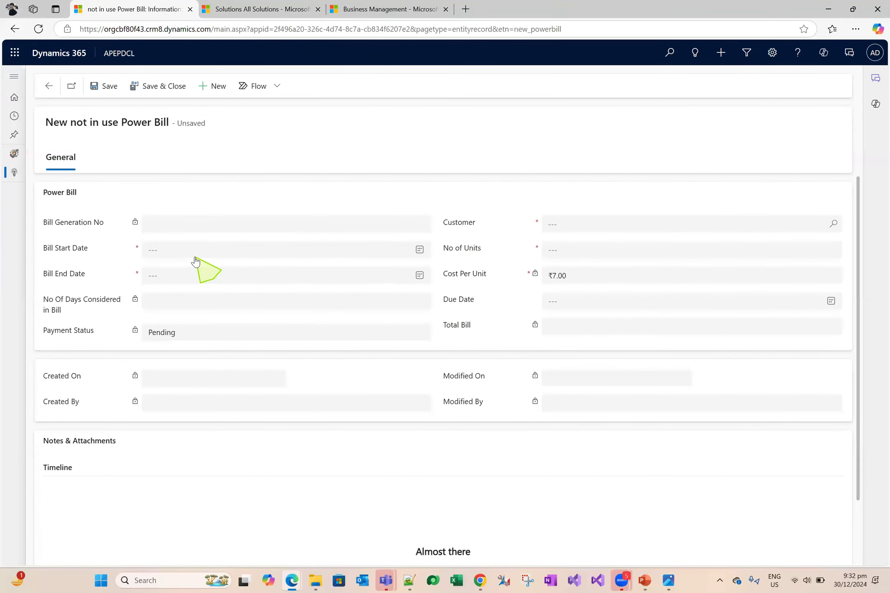
# - Choose the existing customer and enter 100 as the No of Units
pyautogui.click(579, 226)
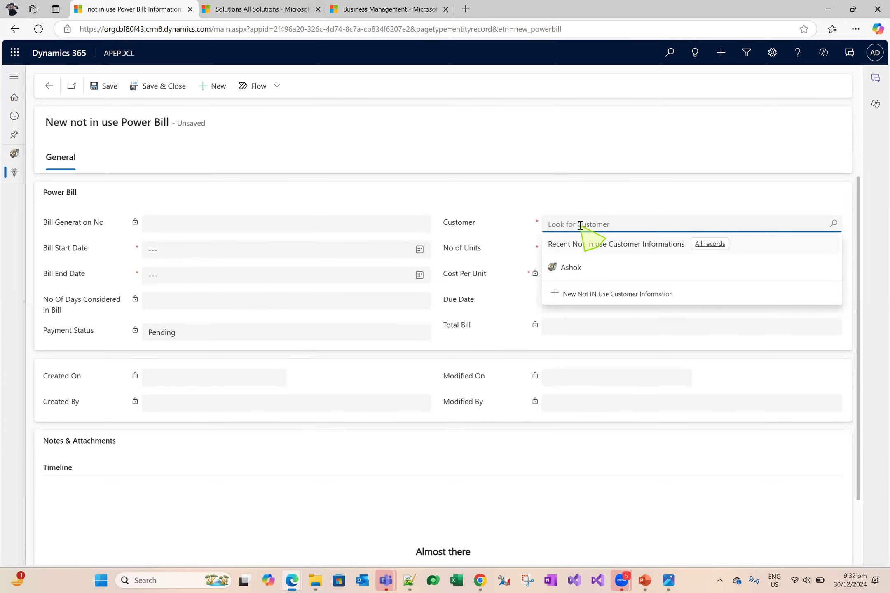
pyautogui.click(593, 267)
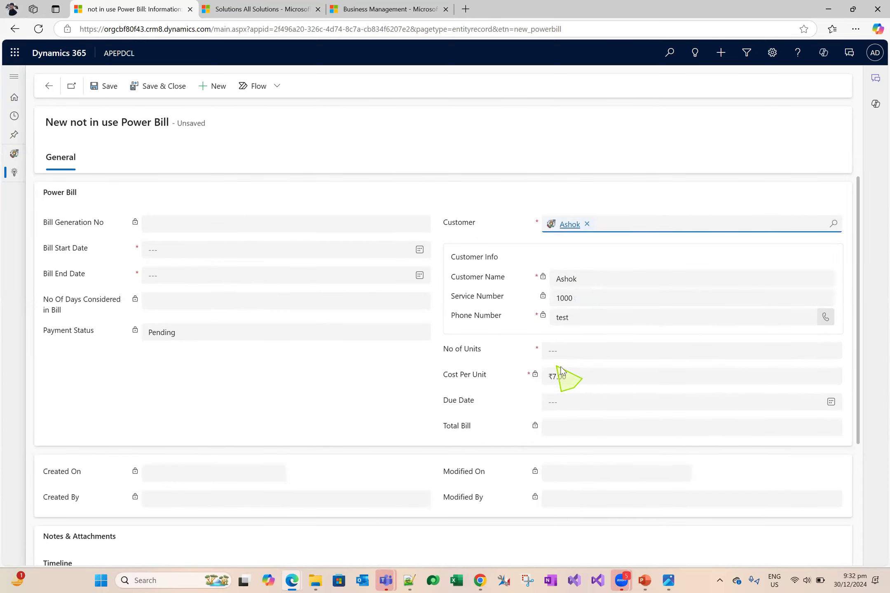
pyautogui.click(569, 350)
pyautogui.write('100')
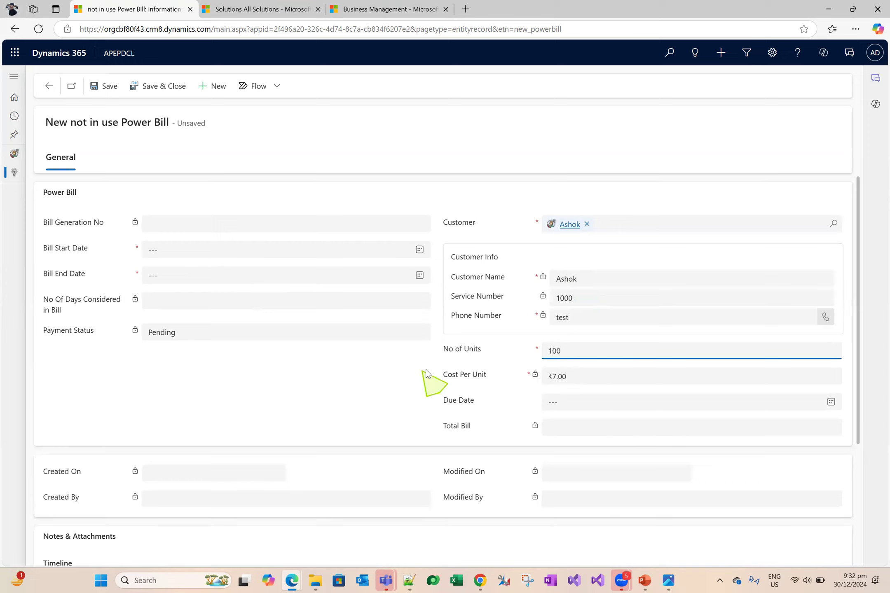
pyautogui.click(363, 372)
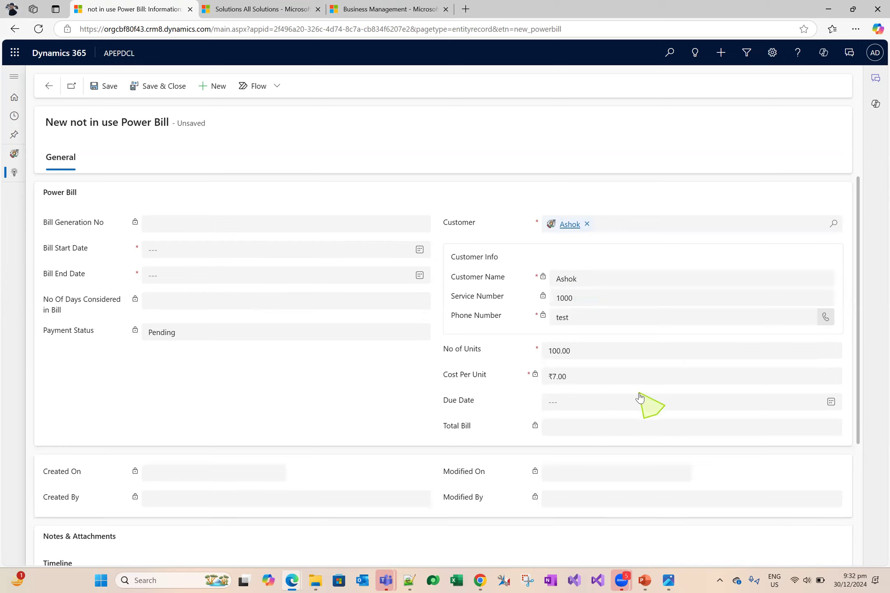
# - Set bill dates 1/3/2025 to 1/4/2025 and highlight the resulting future-dates error
pyautogui.click(419, 249)
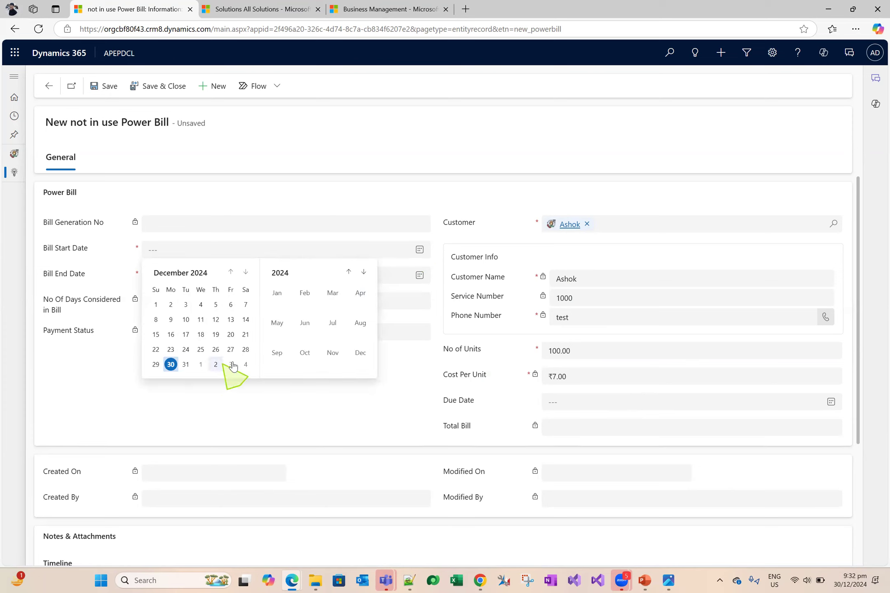
pyautogui.click(230, 364)
pyautogui.click(419, 275)
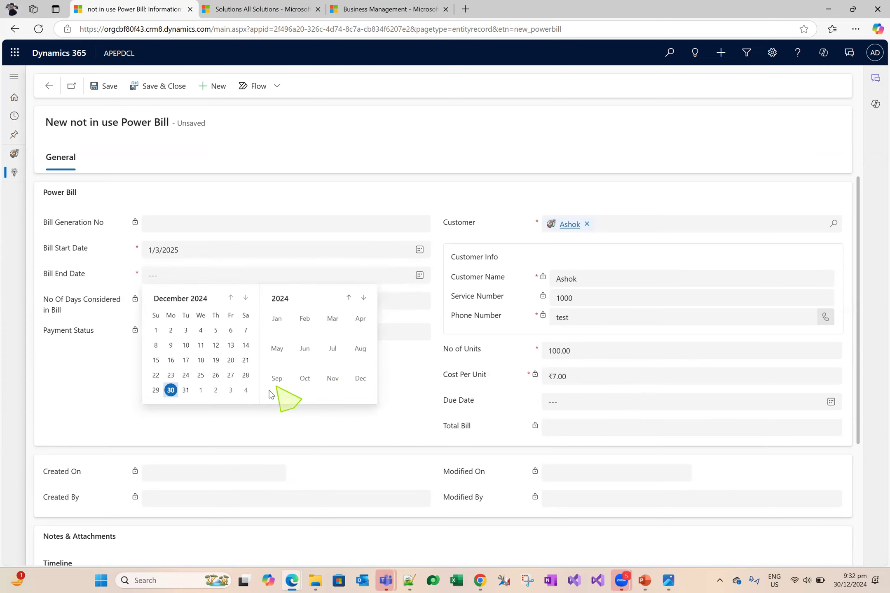
pyautogui.click(244, 389)
pyautogui.click(104, 85)
pyautogui.moveTo(350, 287); pyautogui.dragTo(487, 290)
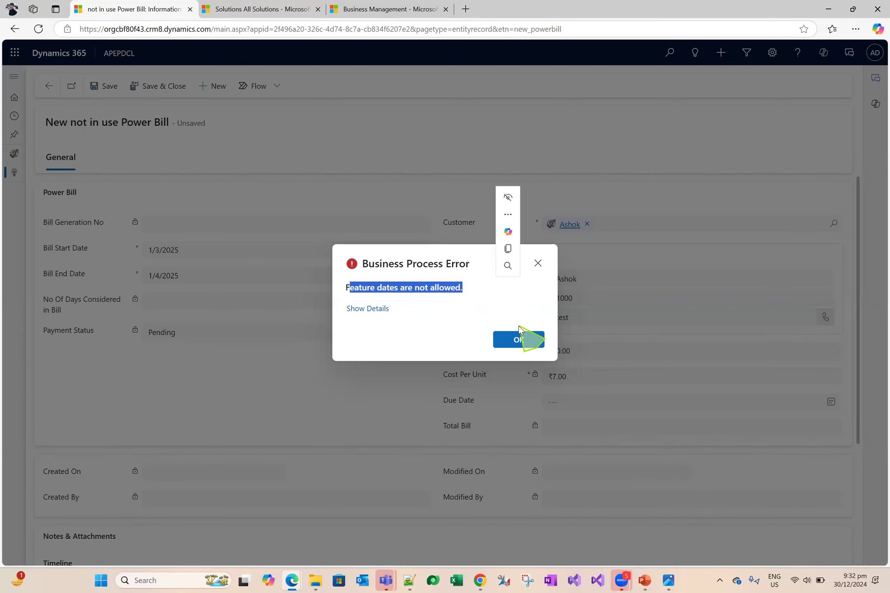
# - Dismiss the error and set the Bill Start Date 12/24/2024 and Bill End Date 12/3/2024
pyautogui.click(521, 341)
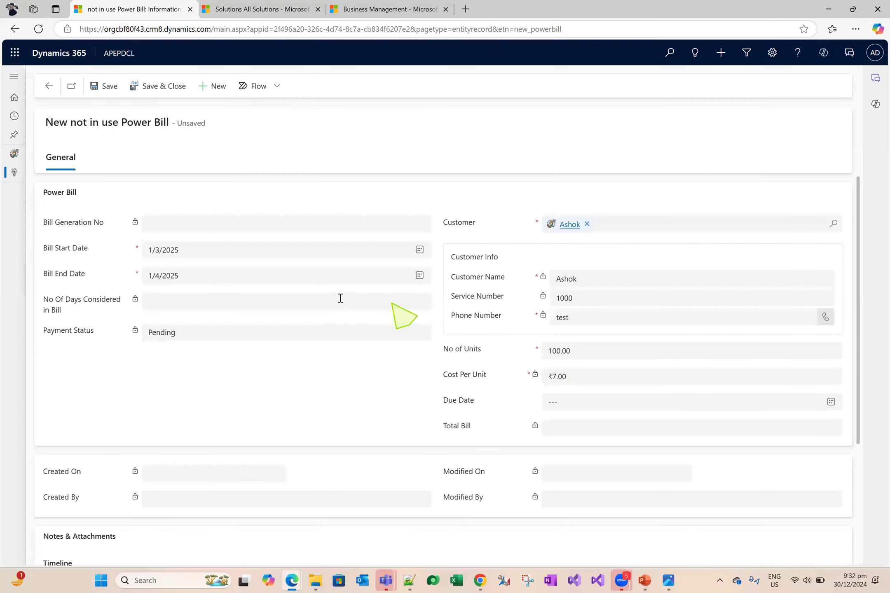
pyautogui.click(419, 251)
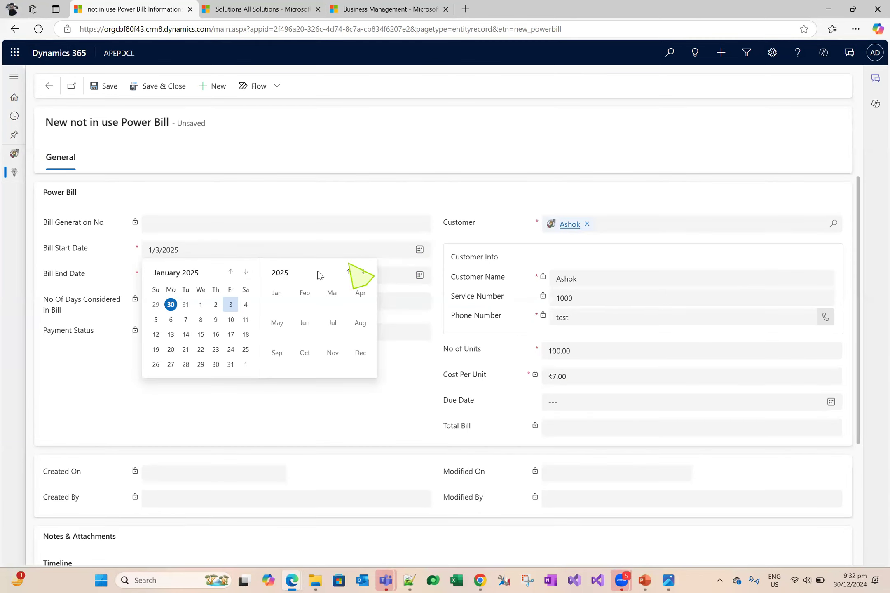
pyautogui.click(231, 273)
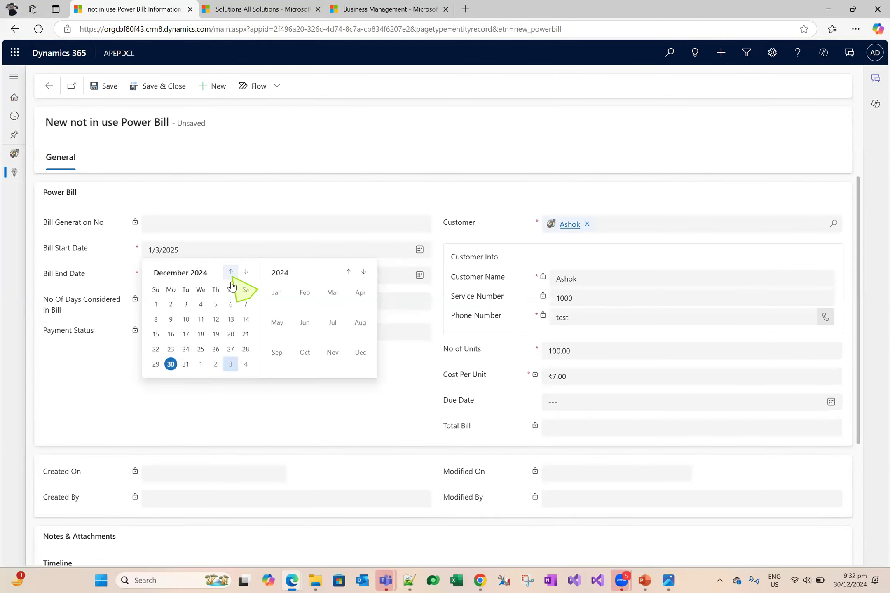
pyautogui.click(185, 349)
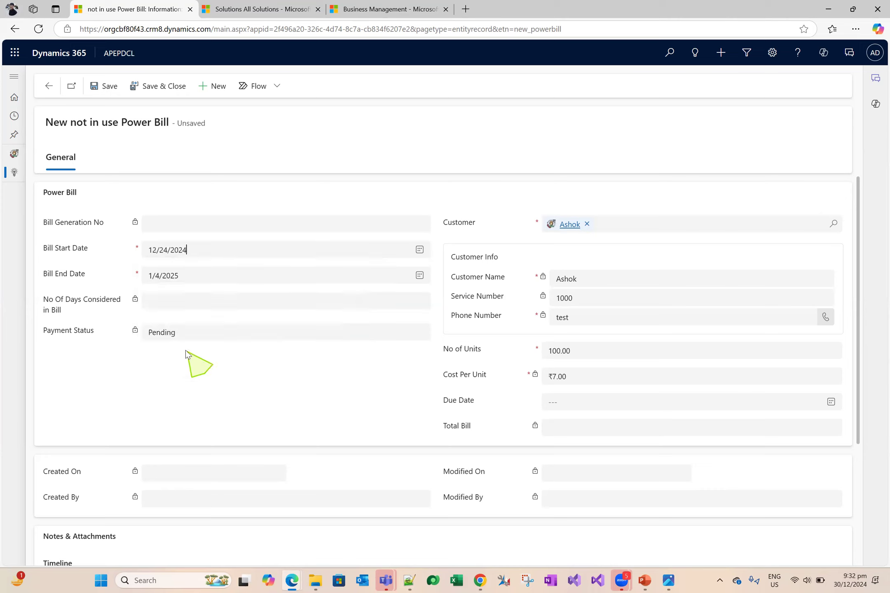
pyautogui.click(419, 278)
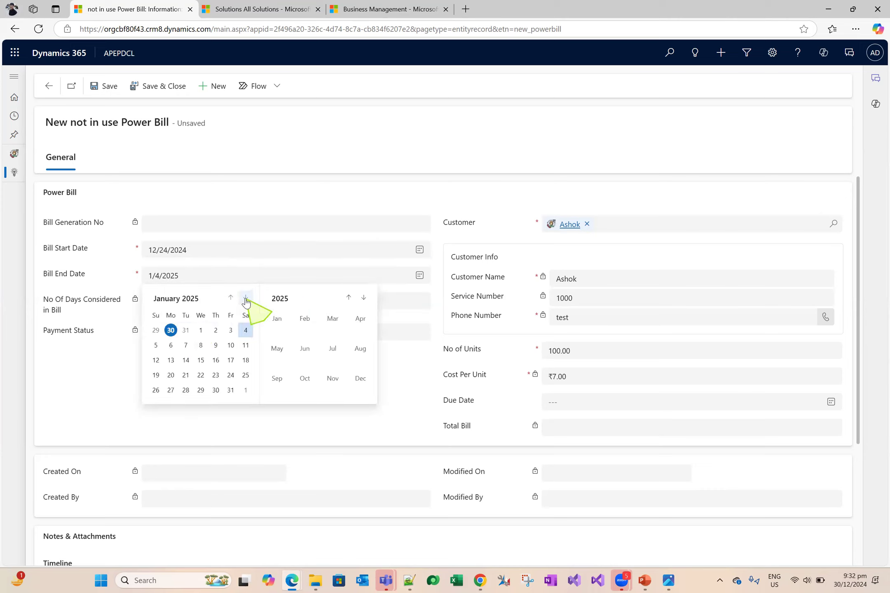
pyautogui.click(230, 297)
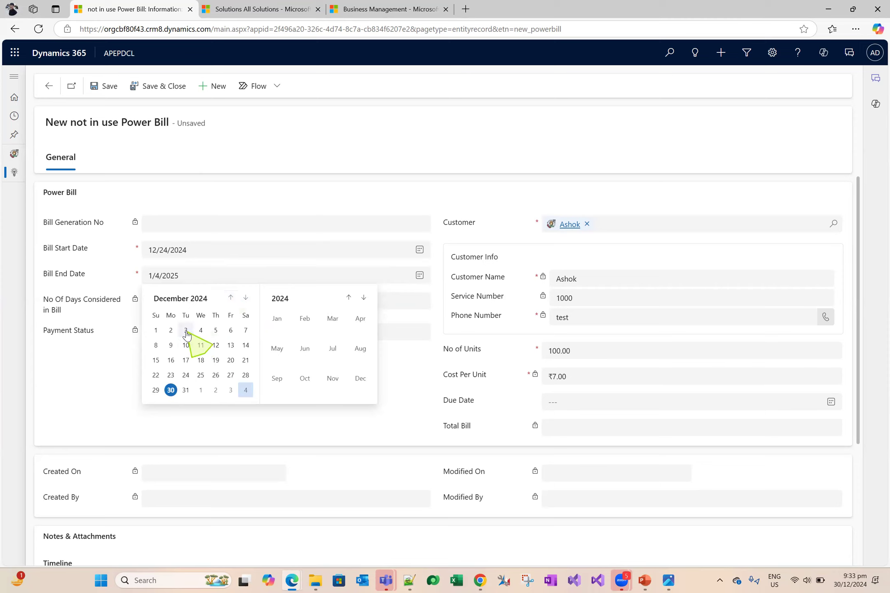
pyautogui.click(186, 330)
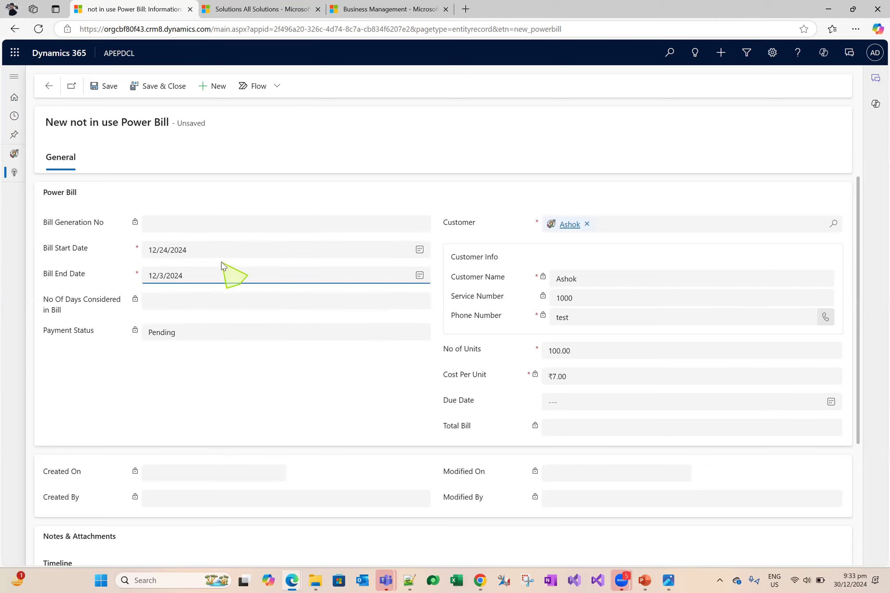
# - Attempt to save the bill, highlight the improper-dates error message, then dismiss it
pyautogui.click(100, 88)
pyautogui.moveTo(355, 284); pyautogui.dragTo(512, 288)
pyautogui.moveTo(346, 275); pyautogui.dragTo(531, 299)
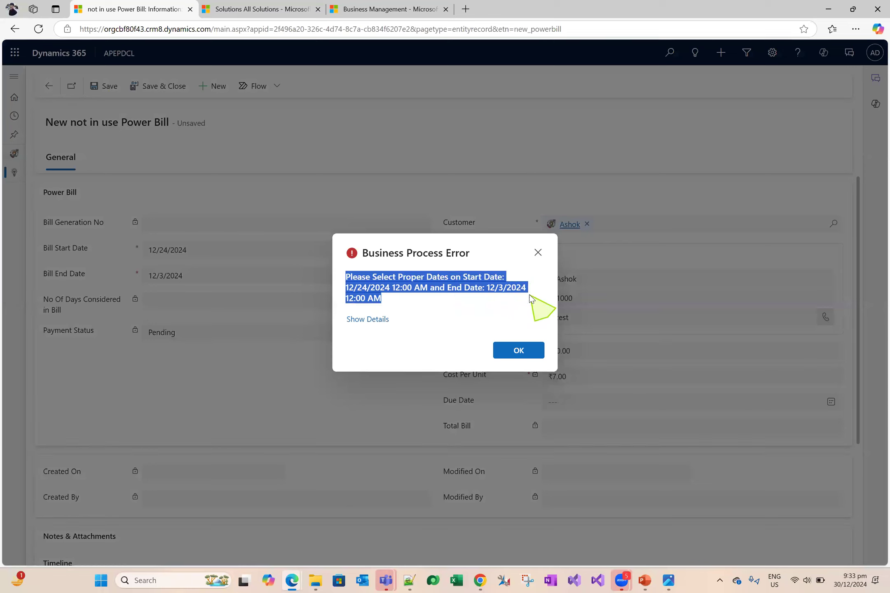
pyautogui.click(530, 351)
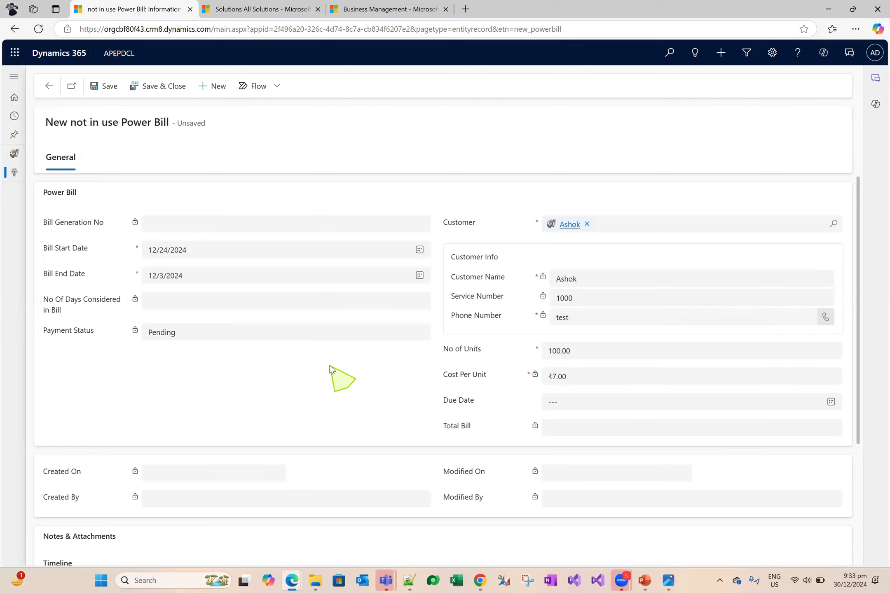
# - Change No of Units to 300 and check the recalculated Cost Per Unit
pyautogui.click(602, 350)
pyautogui.write('300')
pyautogui.click(364, 420)
pyautogui.click(599, 378)
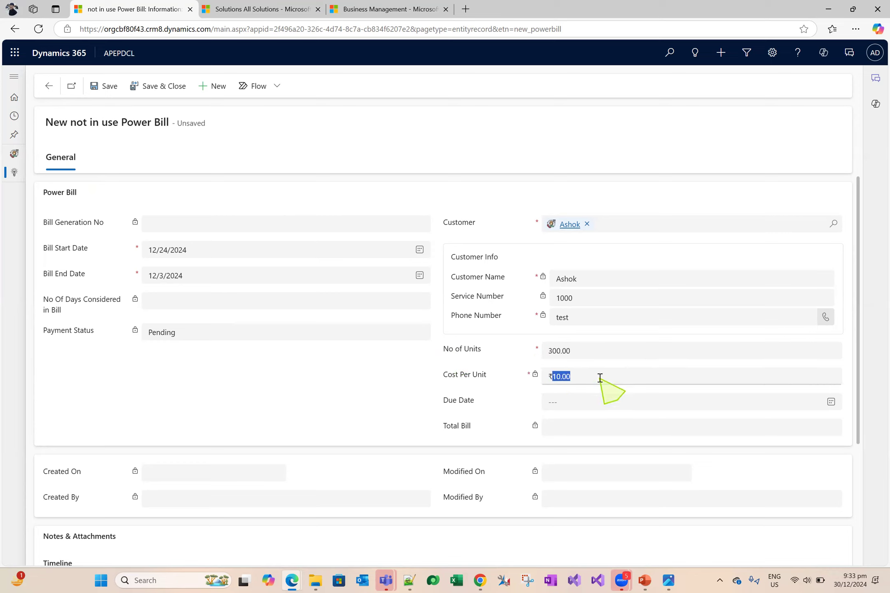
# - Change No of Units to 550 and highlight the recalculated ₹15.00 Cost Per Unit
pyautogui.click(576, 351)
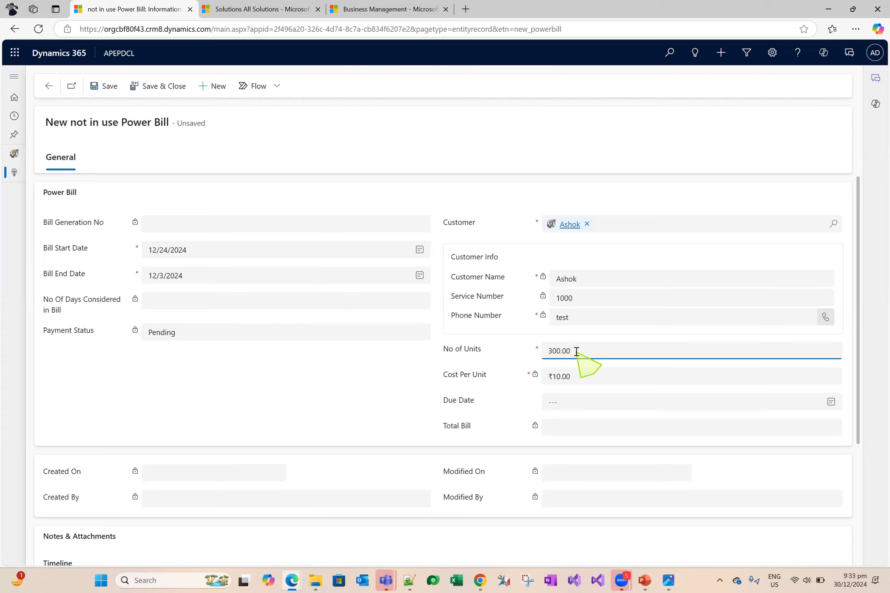
pyautogui.hotkey('ctrl', 'a')
pyautogui.write('550')
pyautogui.click(390, 406)
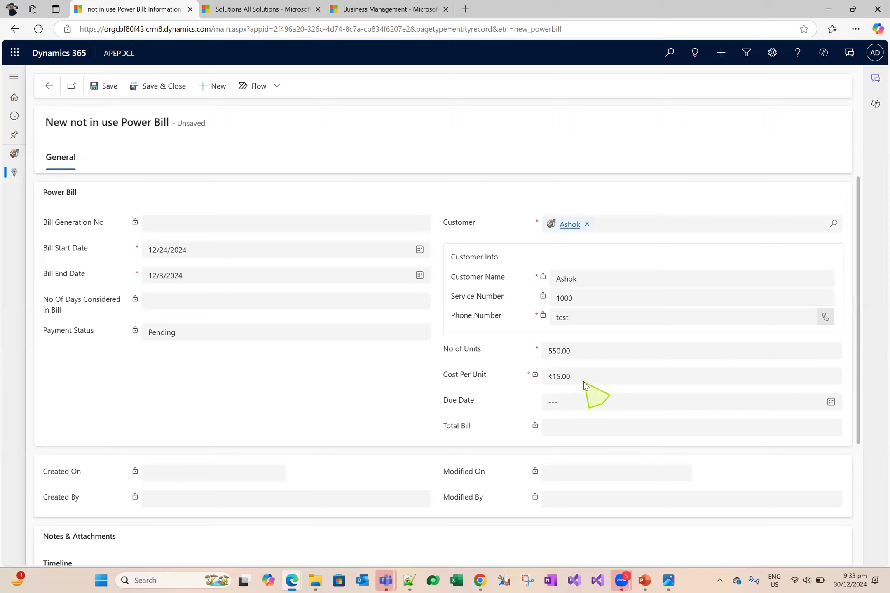
pyautogui.moveTo(584, 383); pyautogui.dragTo(535, 381)
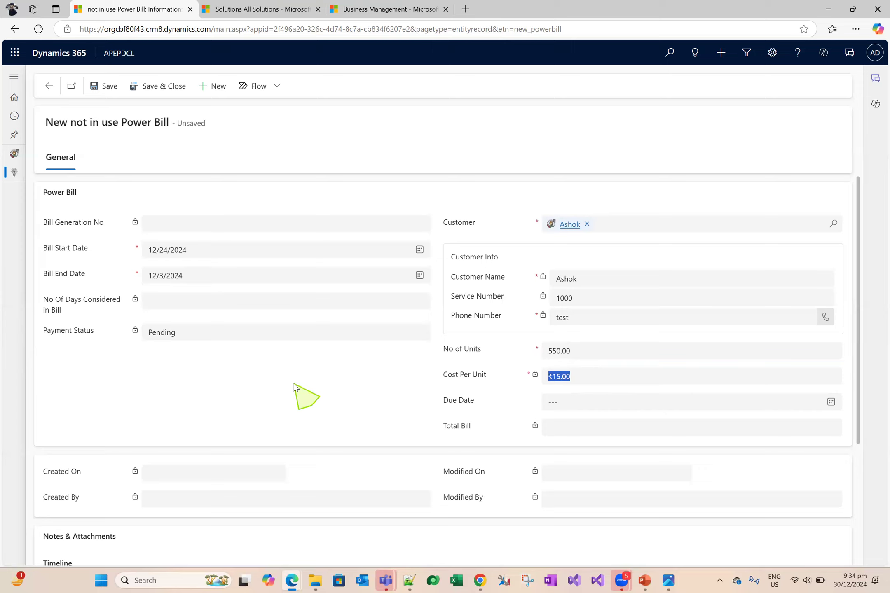
pyautogui.click(13, 77)
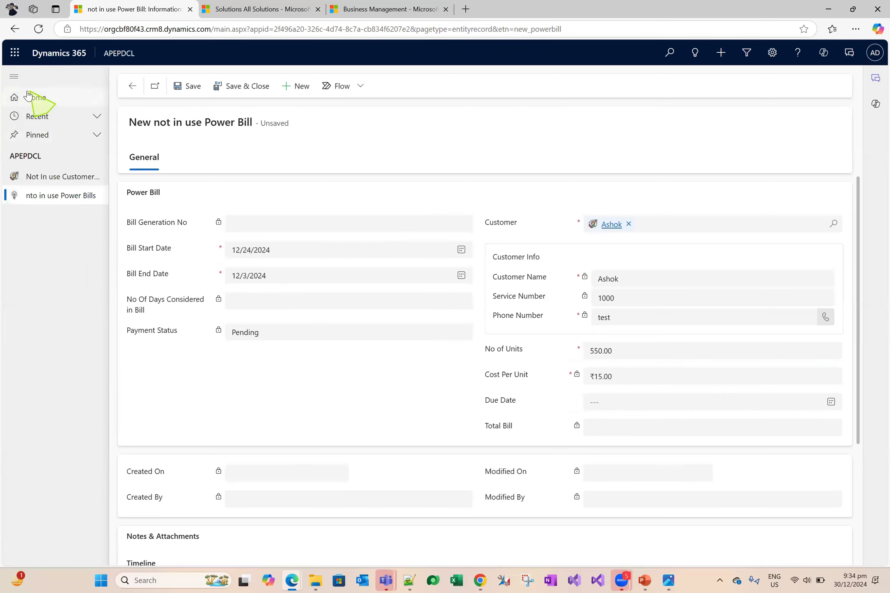
pyautogui.click(17, 81)
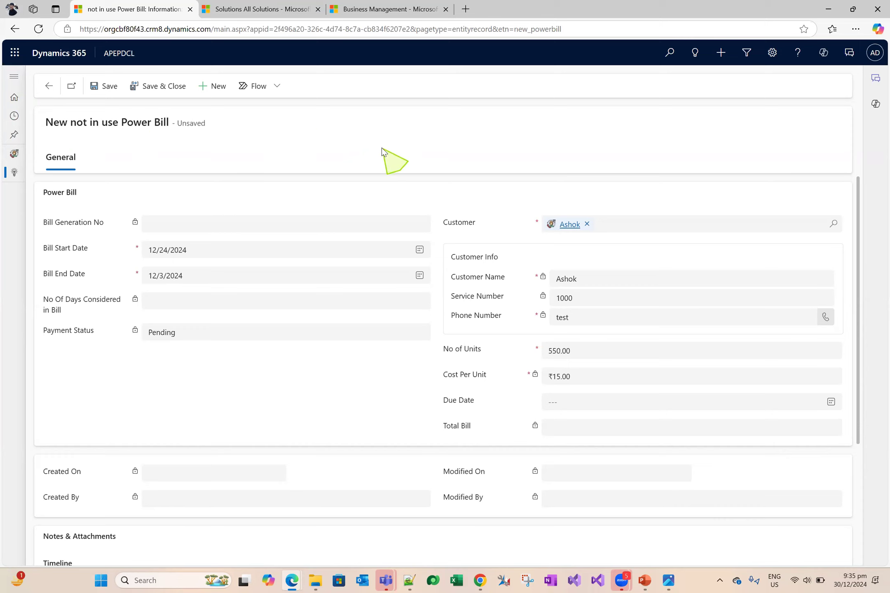
pyautogui.click(480, 580)
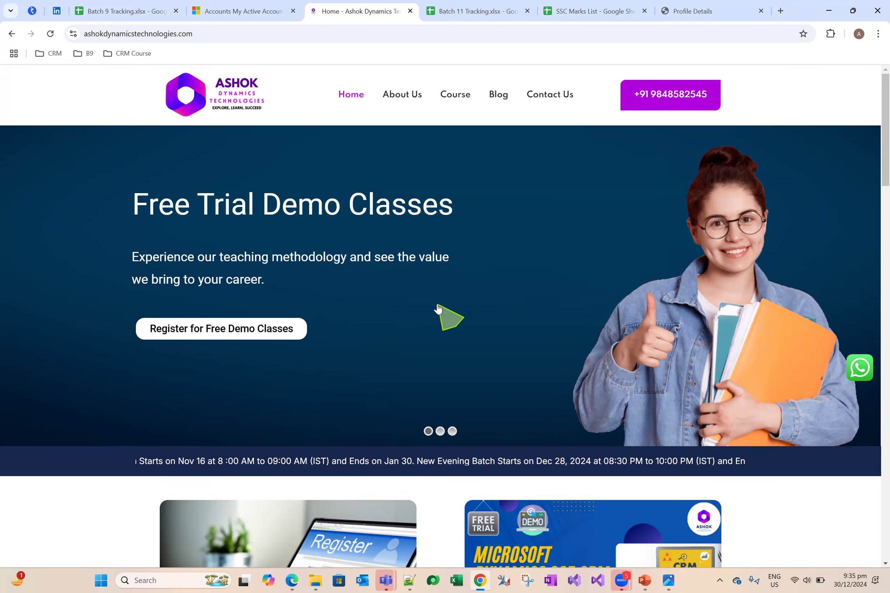
pyautogui.moveTo(292, 580)
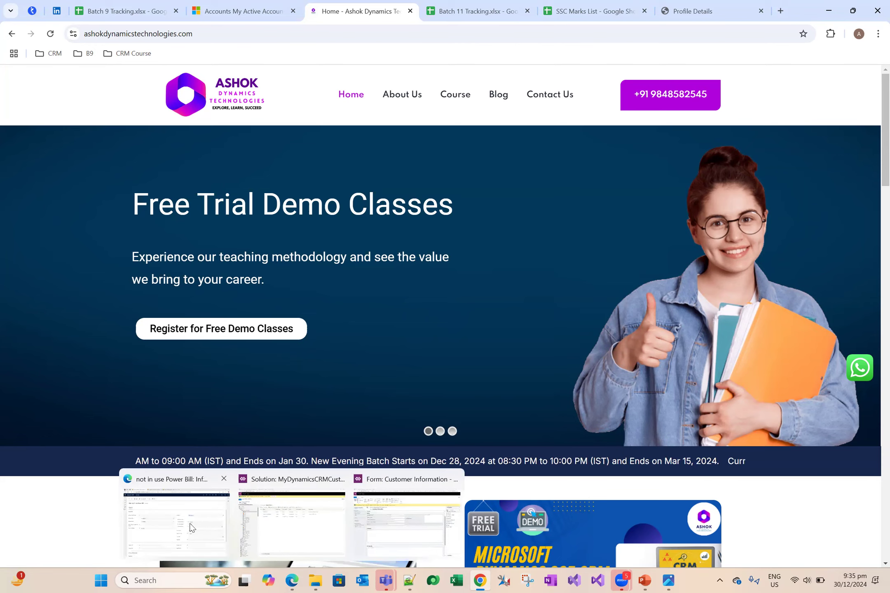
pyautogui.click(191, 508)
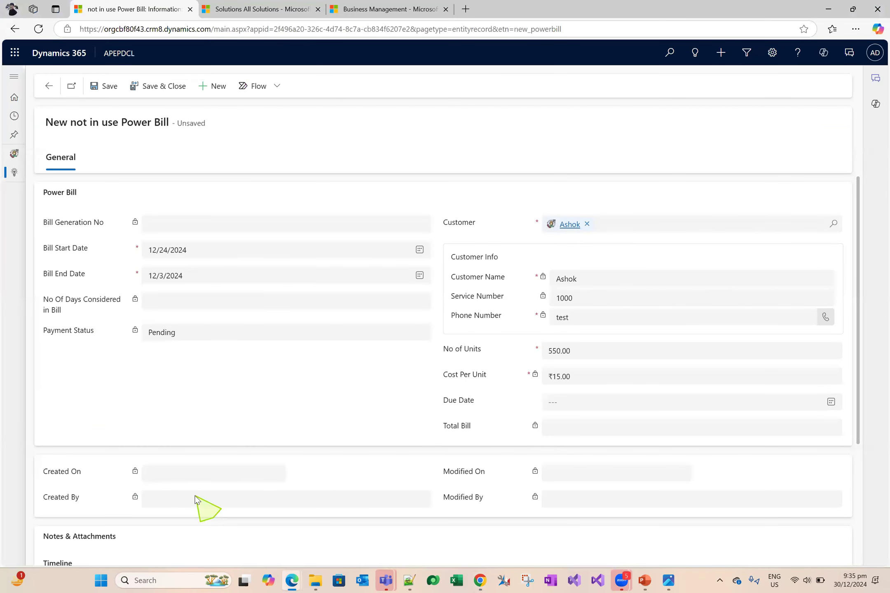